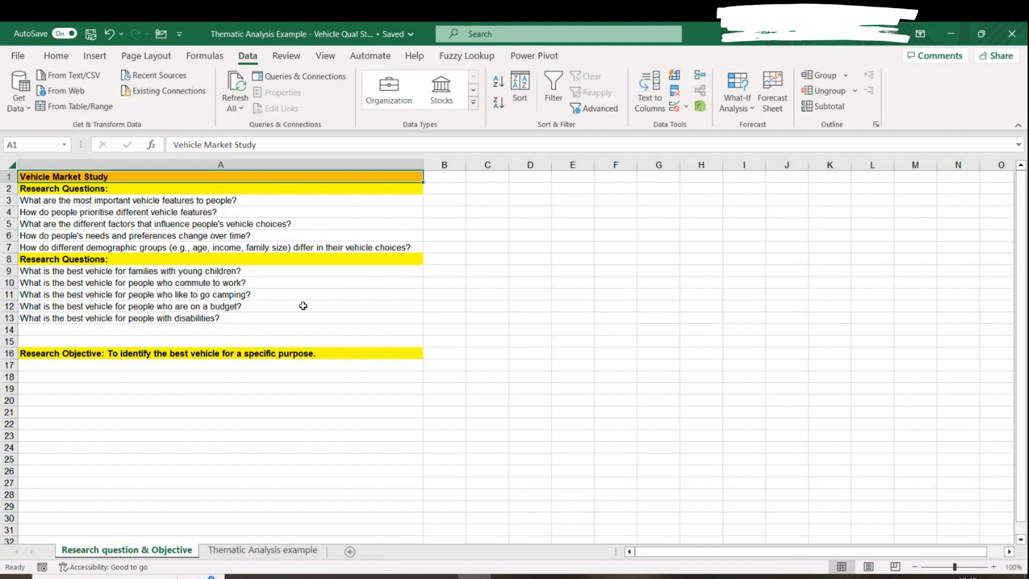
Examine the research objective in A16 alongside the first group of research questions in A3:A7.
{"action": "left_click_drag", "start_coordinate": [69, 189], "coordinate": [92, 320]}
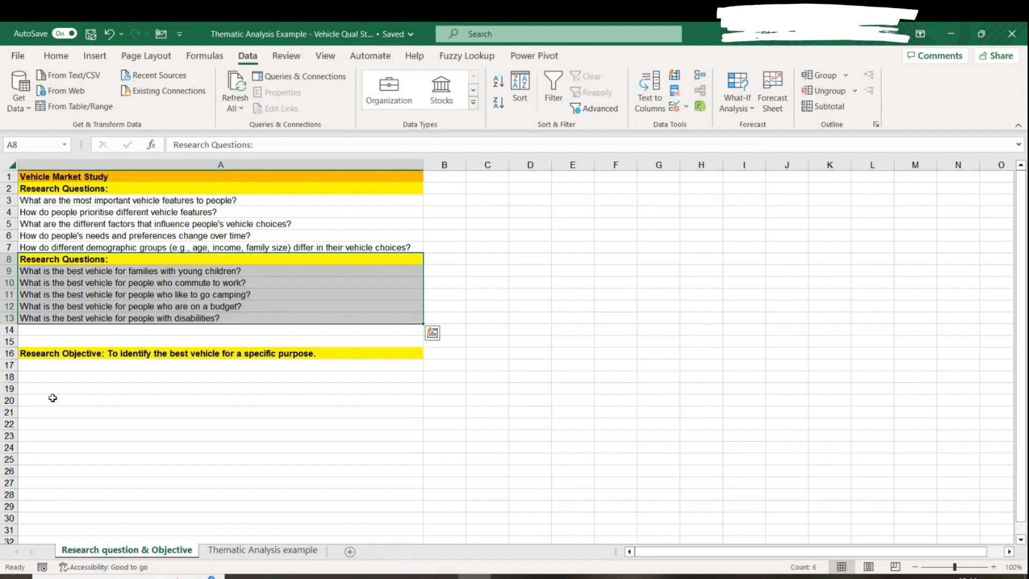
{"action": "left_click", "coordinate": [143, 354]}
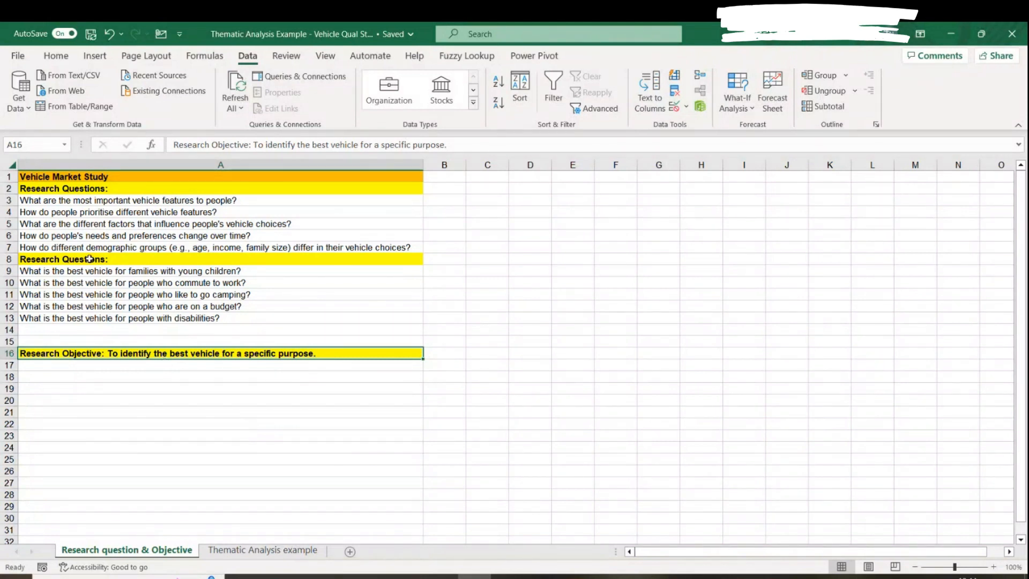
{"action": "left_click", "coordinate": [81, 200]}
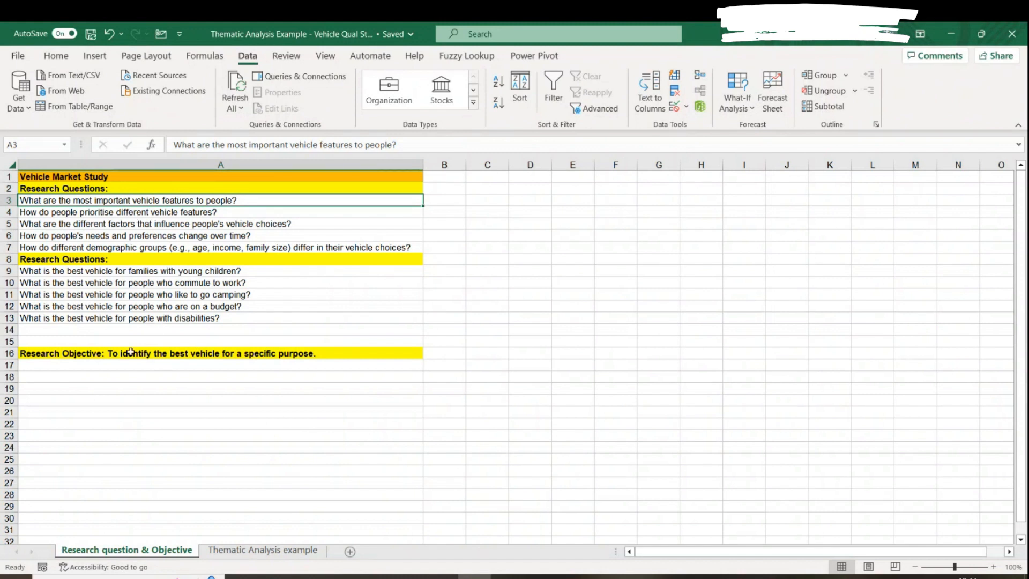
{"action": "left_click", "coordinate": [111, 353]}
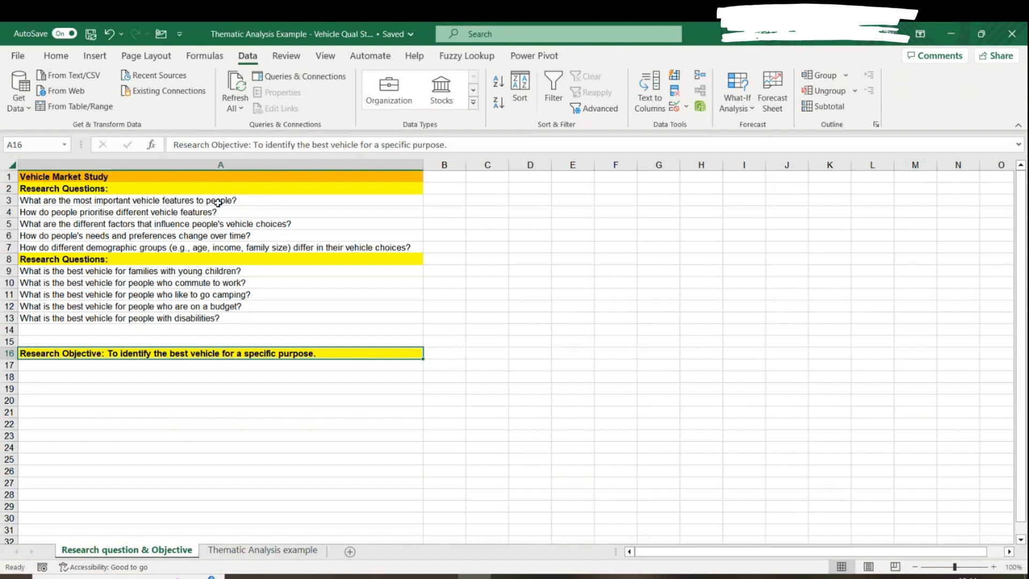
{"action": "left_click", "coordinate": [279, 201]}
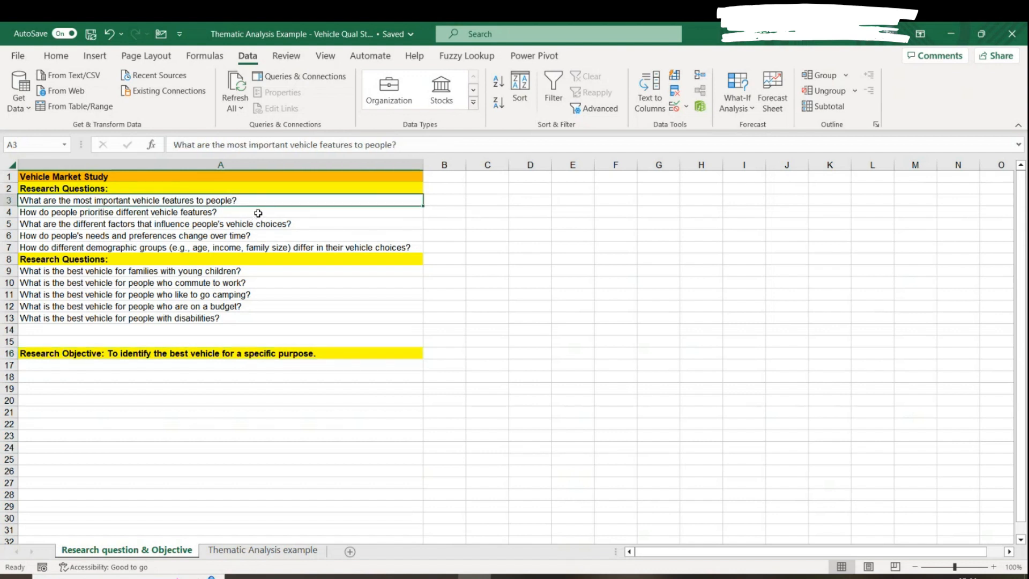
{"action": "left_click", "coordinate": [258, 213]}
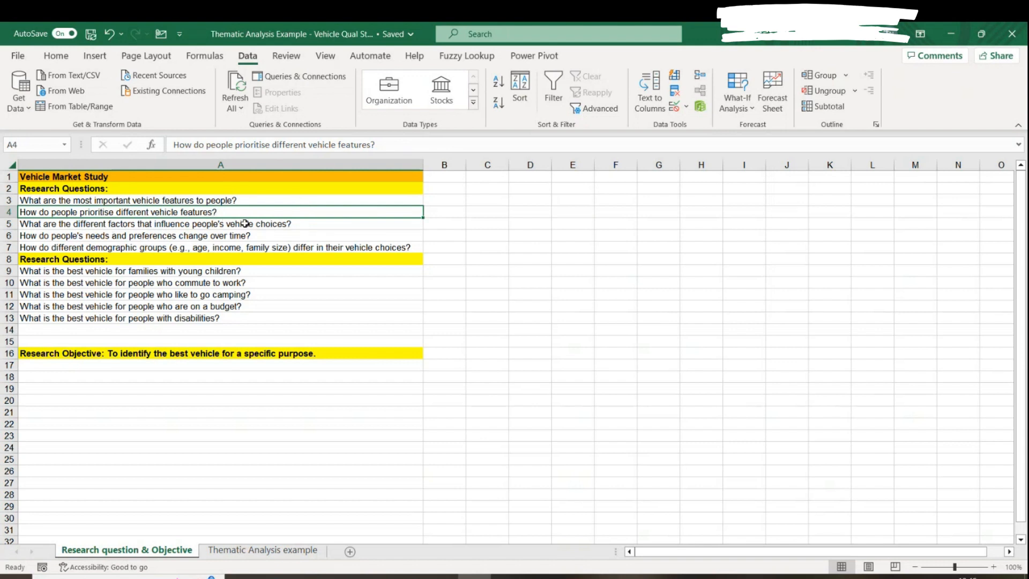
{"action": "left_click", "coordinate": [303, 223]}
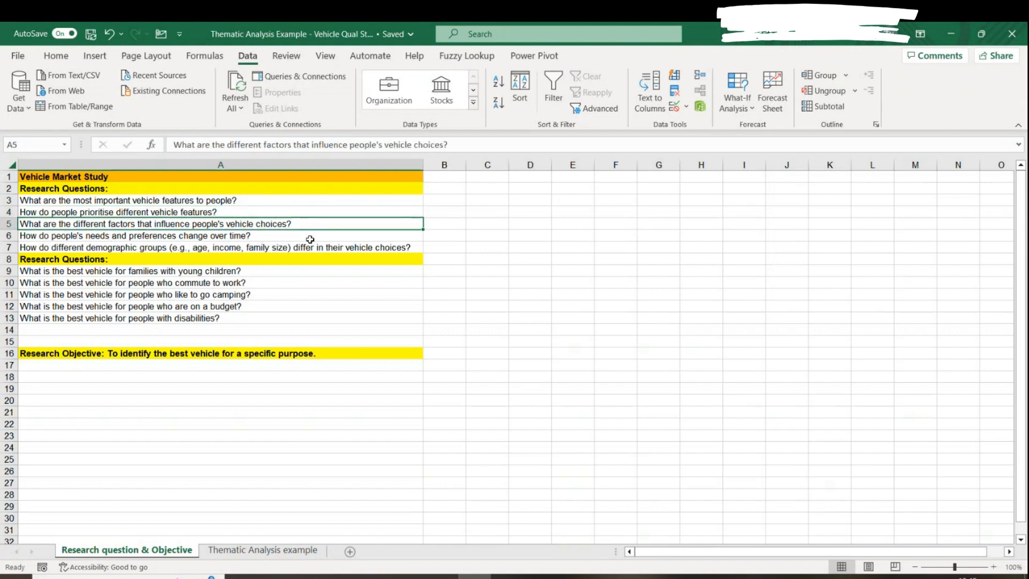
{"action": "left_click", "coordinate": [274, 237]}
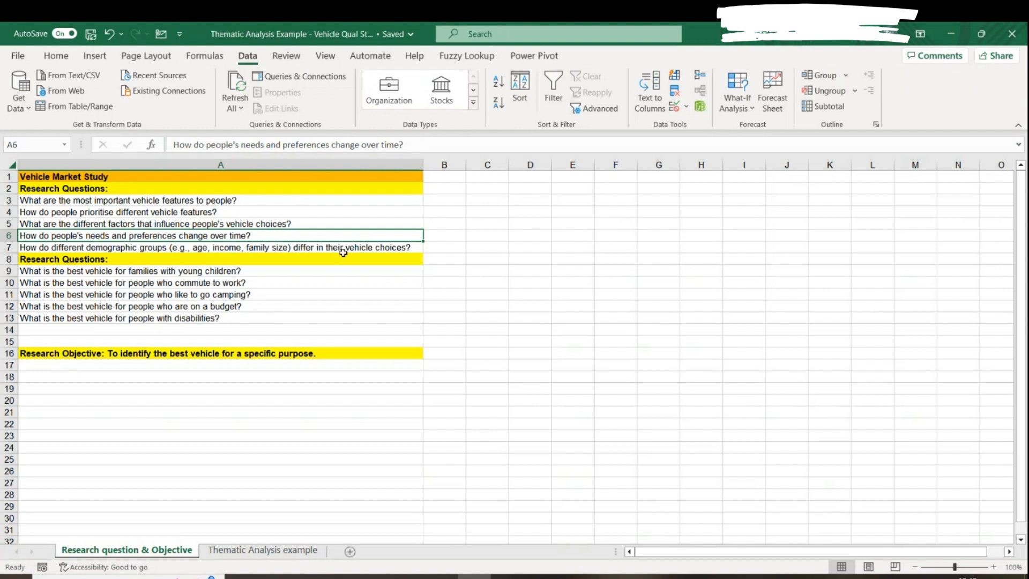
{"action": "left_click", "coordinate": [367, 247]}
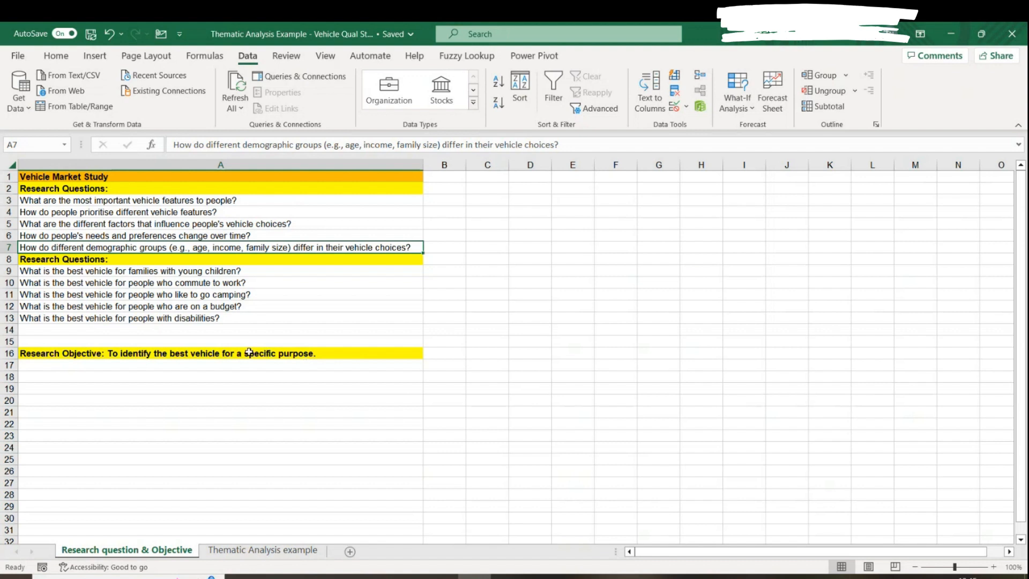
{"action": "left_click", "coordinate": [298, 354]}
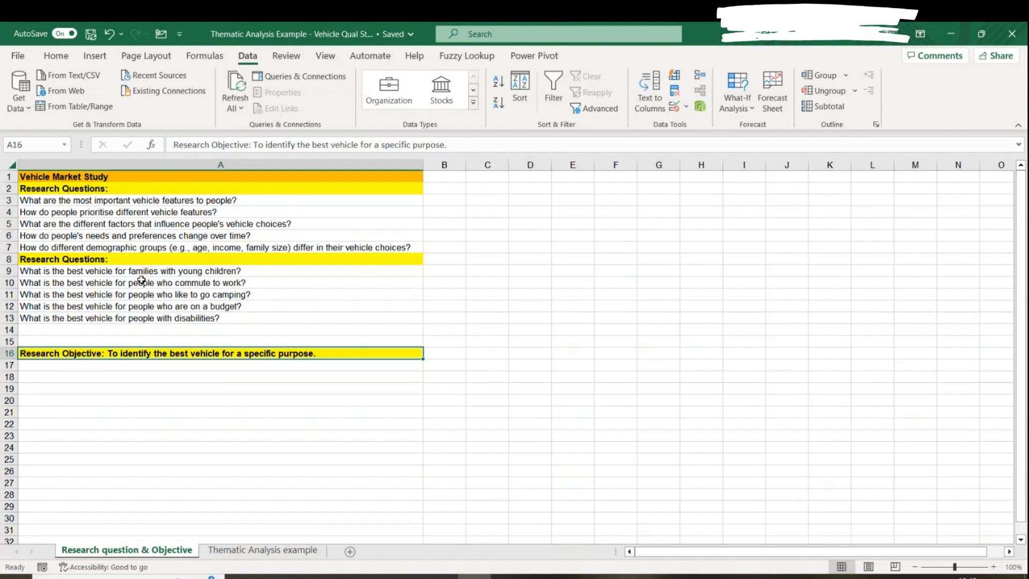
{"action": "left_click", "coordinate": [334, 246]}
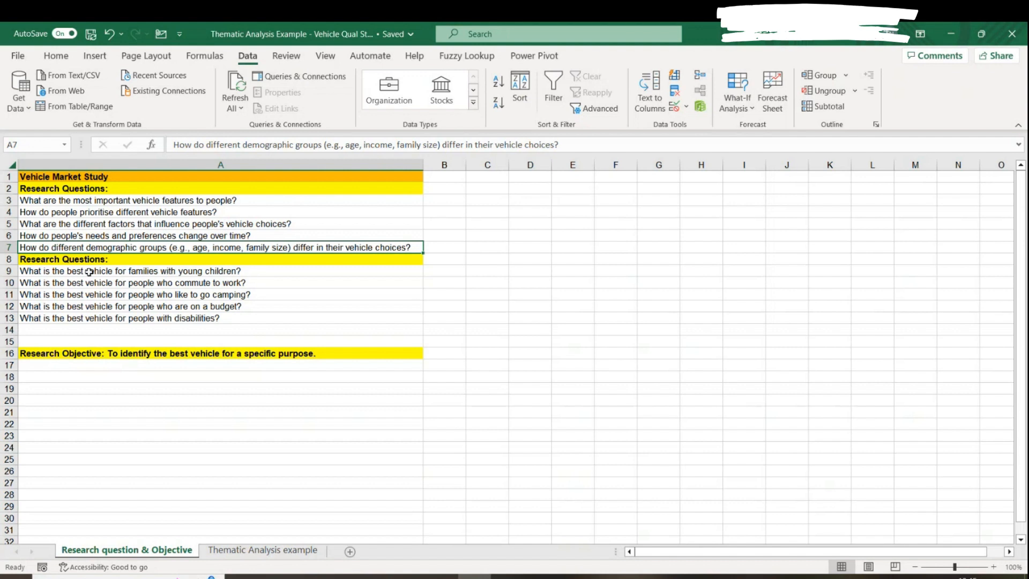
Read the second group of research questions in A9:A13 and review both question groups together.
{"action": "left_click", "coordinate": [265, 274]}
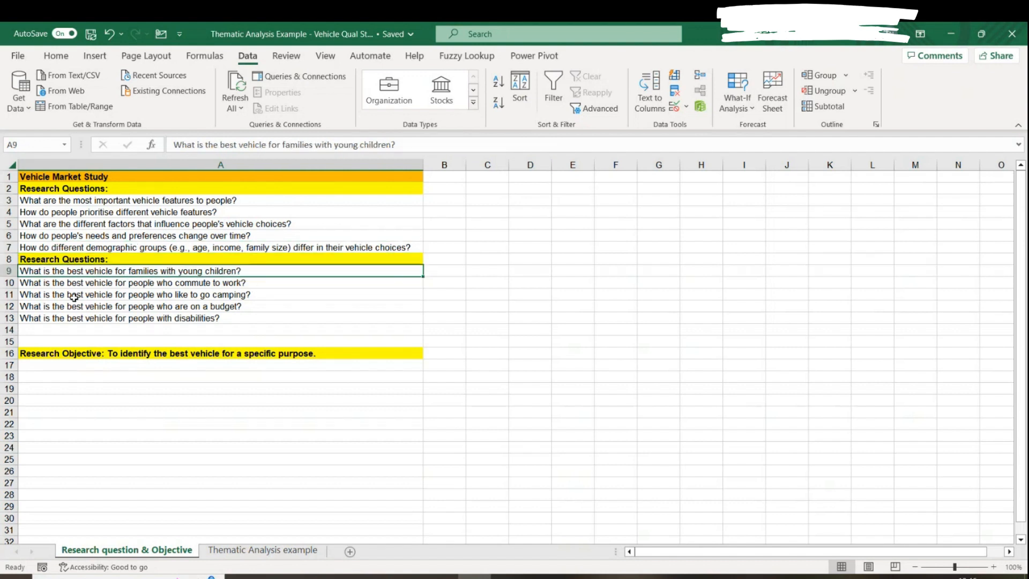
{"action": "left_click", "coordinate": [270, 286]}
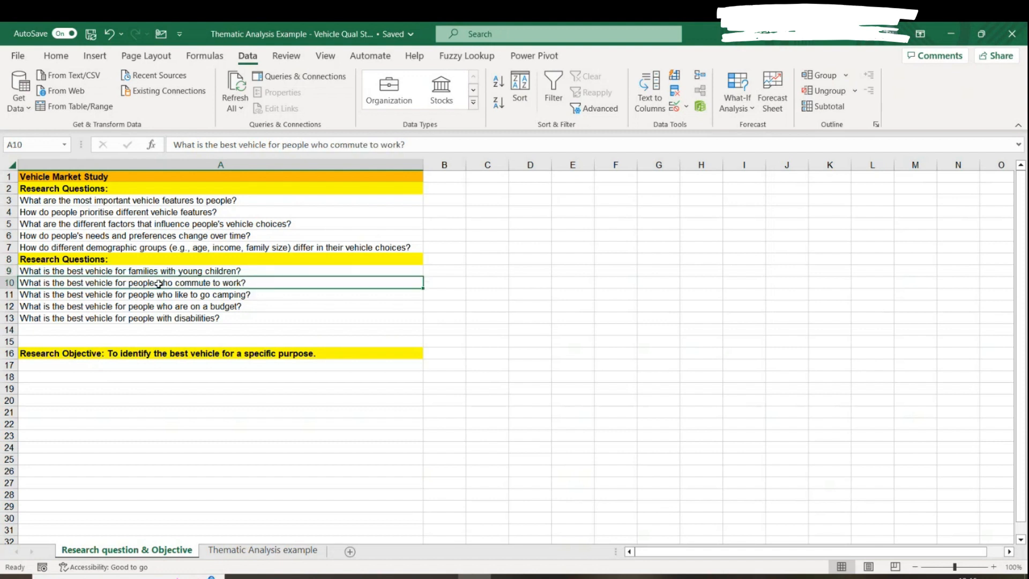
{"action": "left_click", "coordinate": [265, 296]}
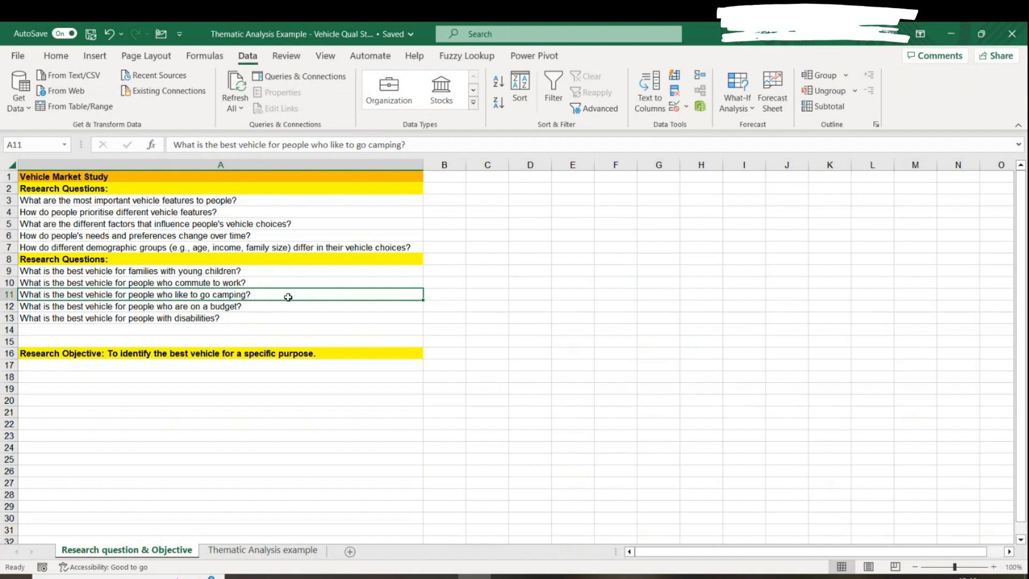
{"action": "left_click", "coordinate": [254, 307]}
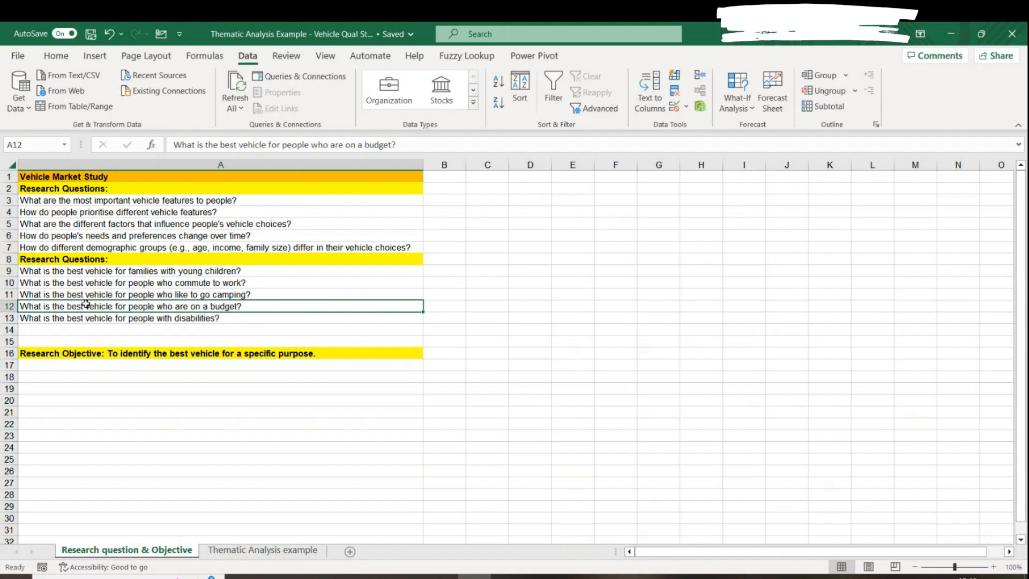
{"action": "left_click", "coordinate": [236, 323]}
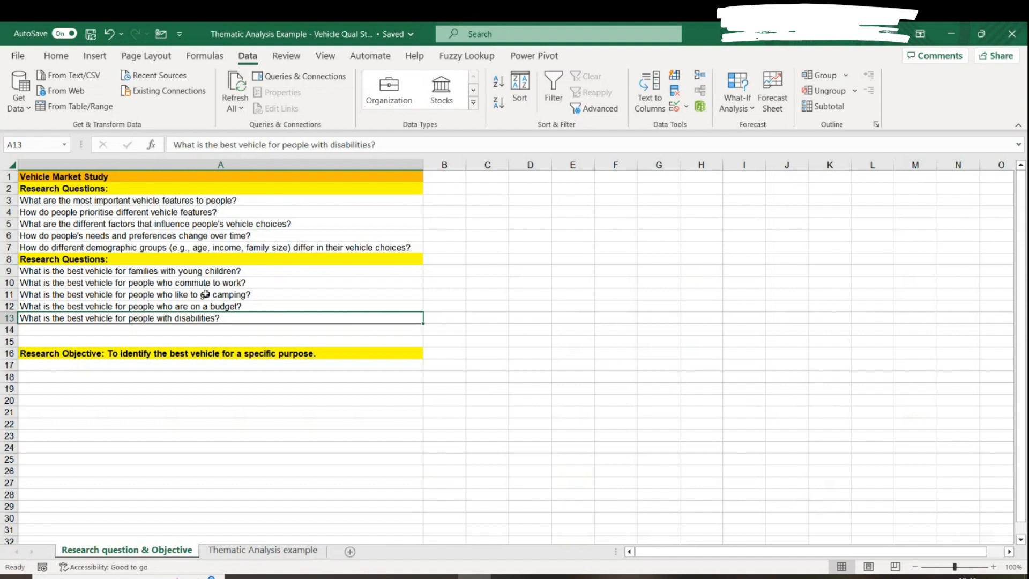
{"action": "left_click_drag", "start_coordinate": [102, 177], "coordinate": [155, 319]}
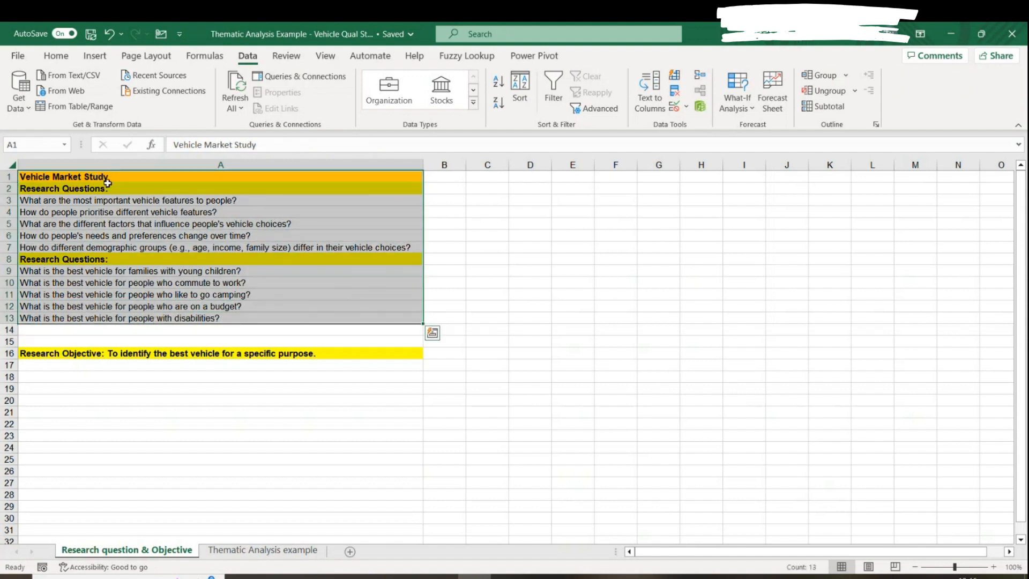
{"action": "left_click_drag", "start_coordinate": [128, 188], "coordinate": [132, 318]}
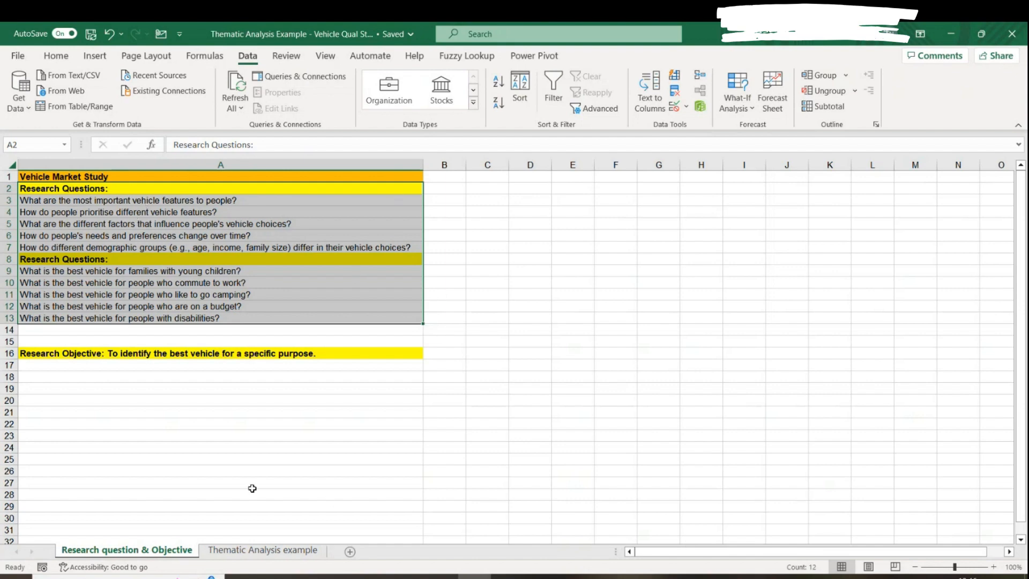
On the Thematic Analysis example sheet, make the headers in A1:J1 bold with a light gray fill.
{"action": "left_click", "coordinate": [259, 551]}
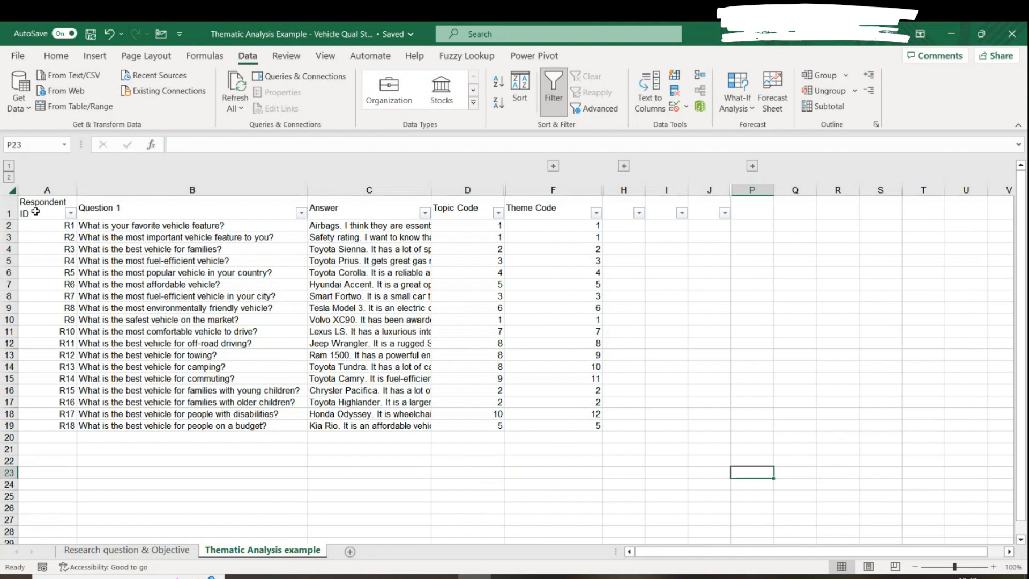
{"action": "left_click_drag", "start_coordinate": [47, 210], "coordinate": [723, 209]}
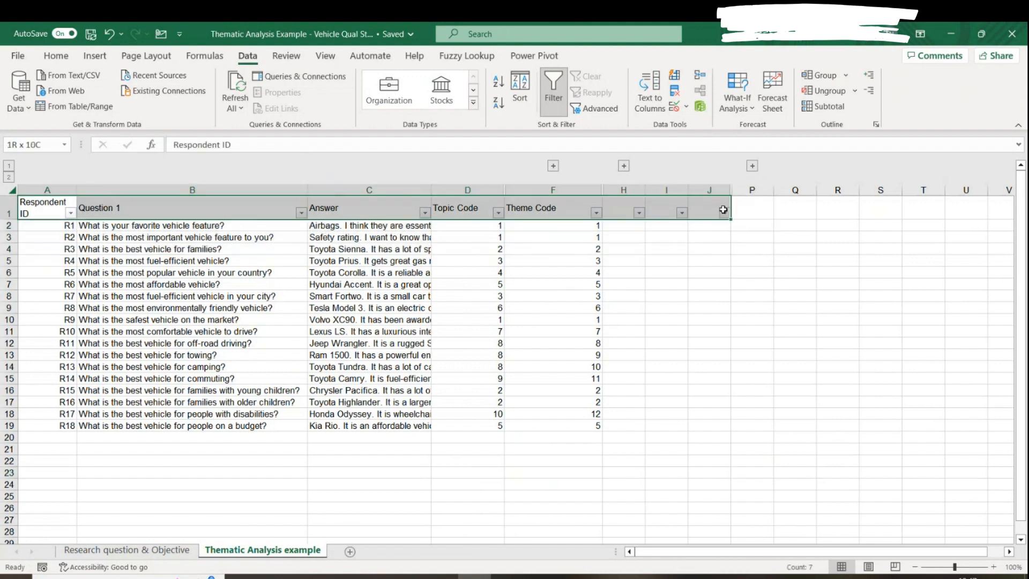
{"action": "left_click", "coordinate": [56, 55]}
{"action": "key", "text": "ctrl+b"}
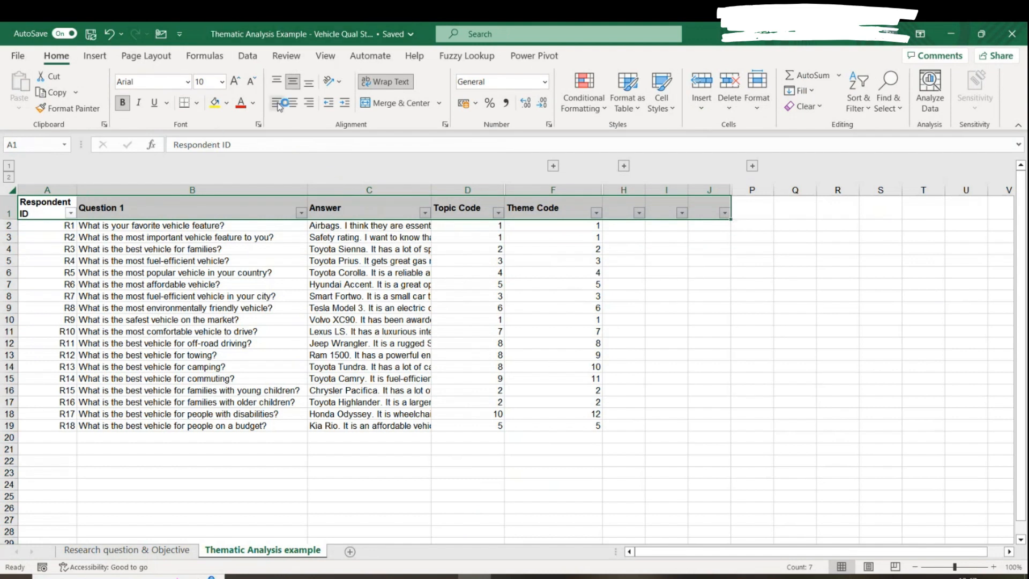
{"action": "left_click", "coordinate": [227, 102]}
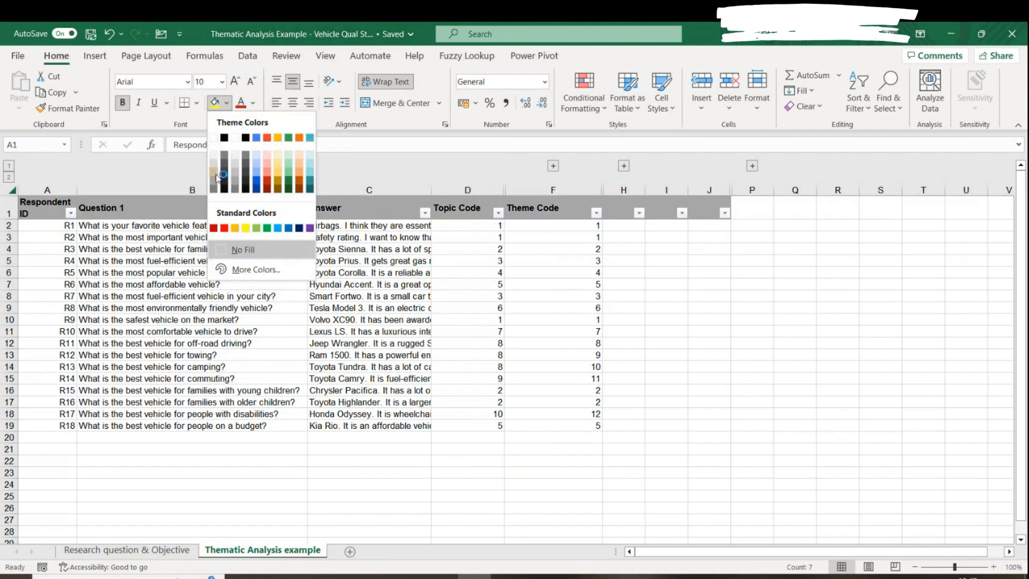
{"action": "left_click", "coordinate": [225, 155]}
Widen the Respondent ID column slightly and remove the filters from the header row.
{"action": "left_click_drag", "start_coordinate": [72, 188], "coordinate": [82, 188]}
{"action": "left_click", "coordinate": [474, 473]}
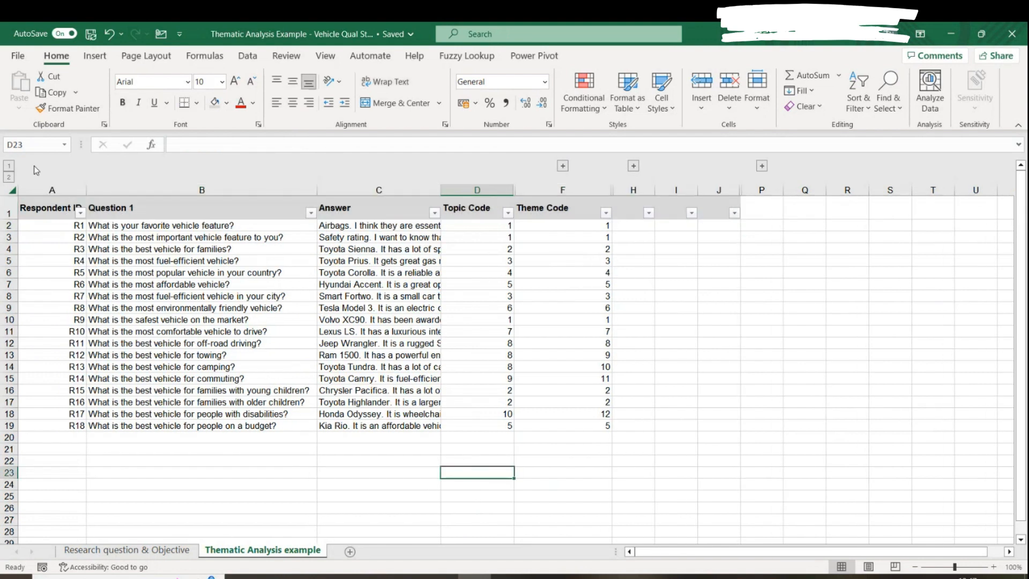
{"action": "left_click", "coordinate": [10, 209]}
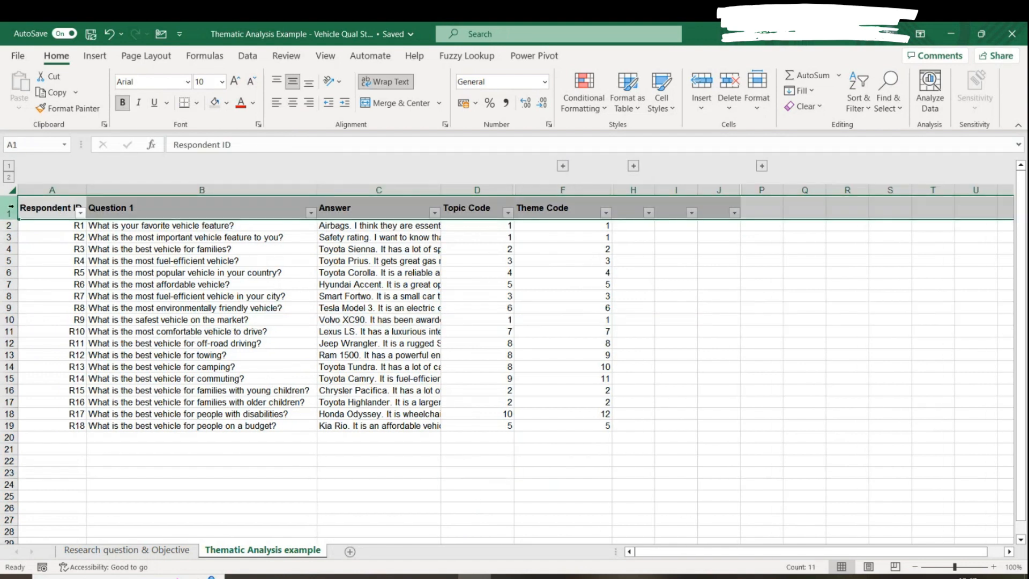
{"action": "key", "text": "ctrl+shift+l"}
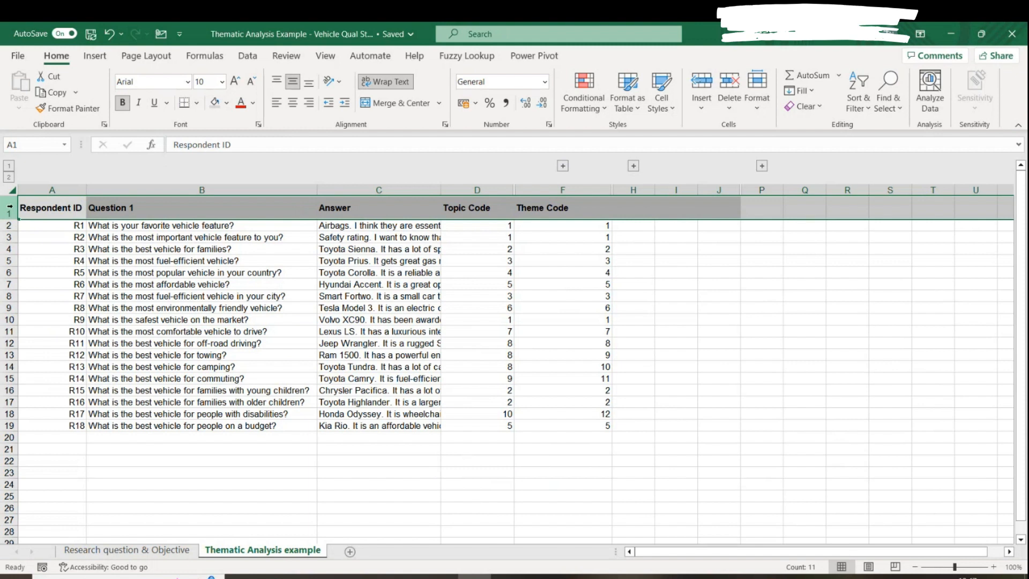
Look through the respondent IDs in A2:A19 and the first respondent's row.
{"action": "left_click", "coordinate": [67, 228]}
{"action": "left_click", "coordinate": [71, 239]}
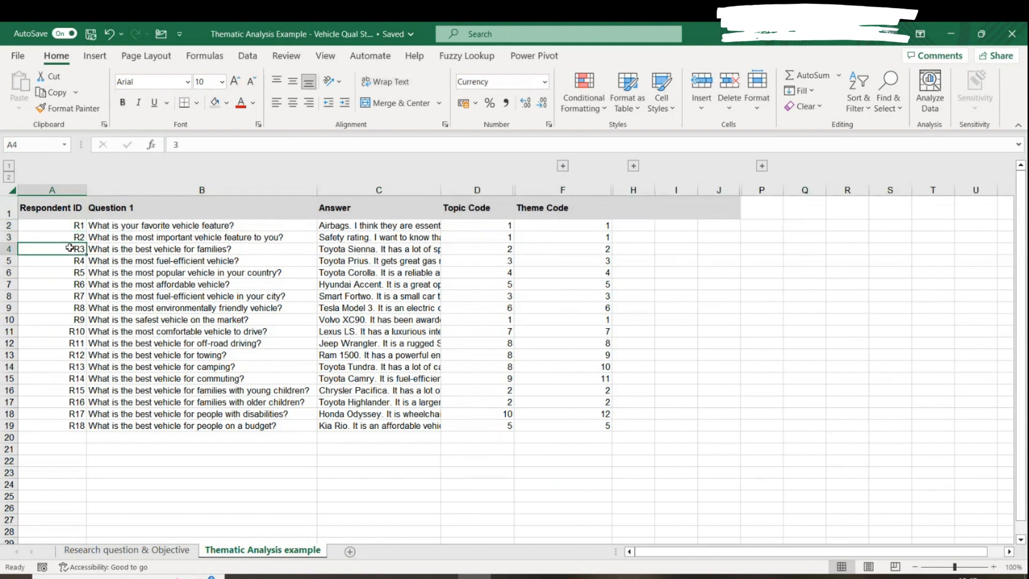
{"action": "left_click", "coordinate": [51, 424]}
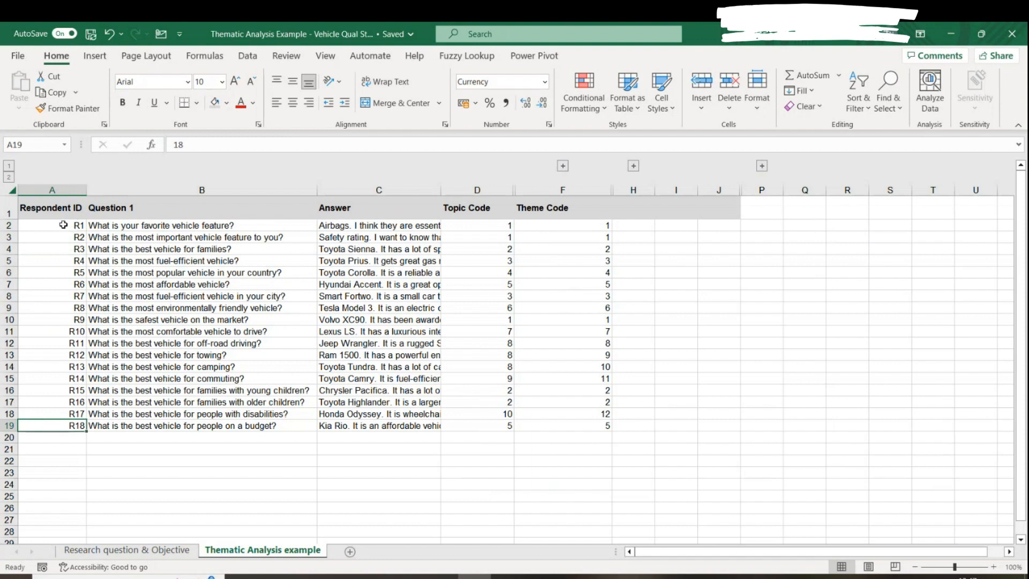
{"action": "left_click_drag", "start_coordinate": [62, 224], "coordinate": [74, 426]}
{"action": "left_click", "coordinate": [10, 224]}
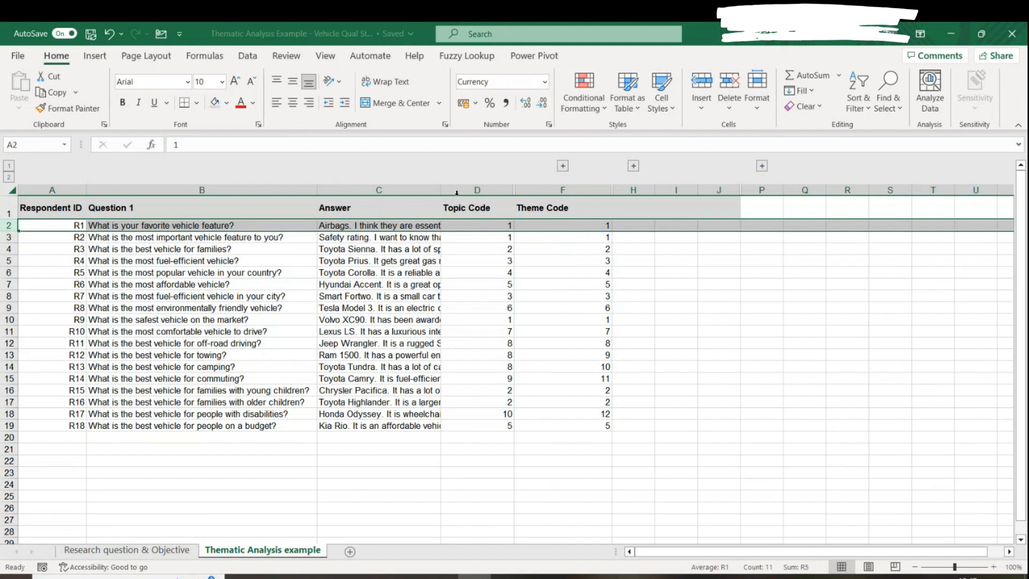
Copy the Question 1 header into cell P1 and change the copy's text to Question 2.
{"action": "left_click", "coordinate": [115, 203]}
{"action": "key", "text": "ctrl+c"}
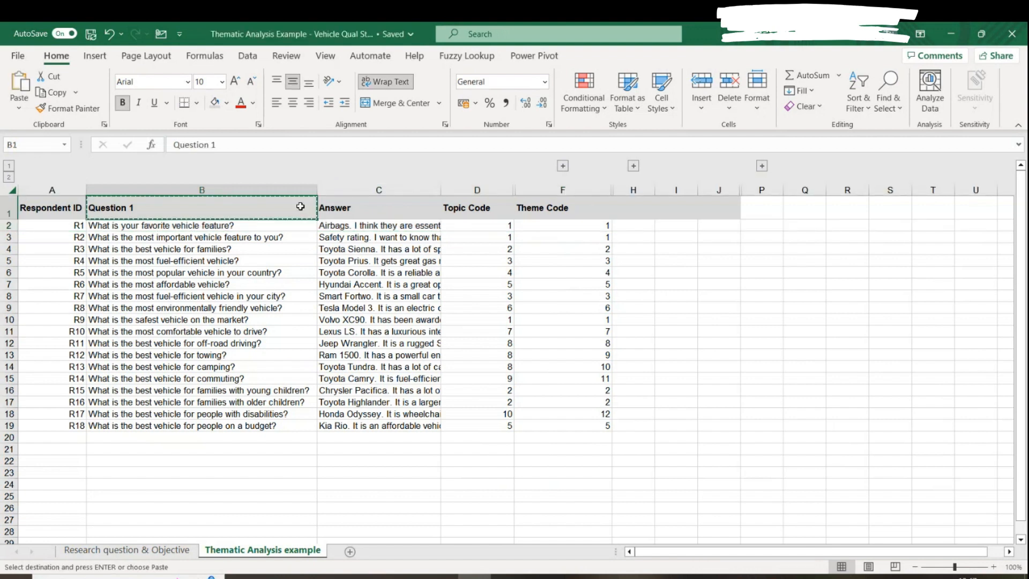
{"action": "left_click", "coordinate": [753, 218]}
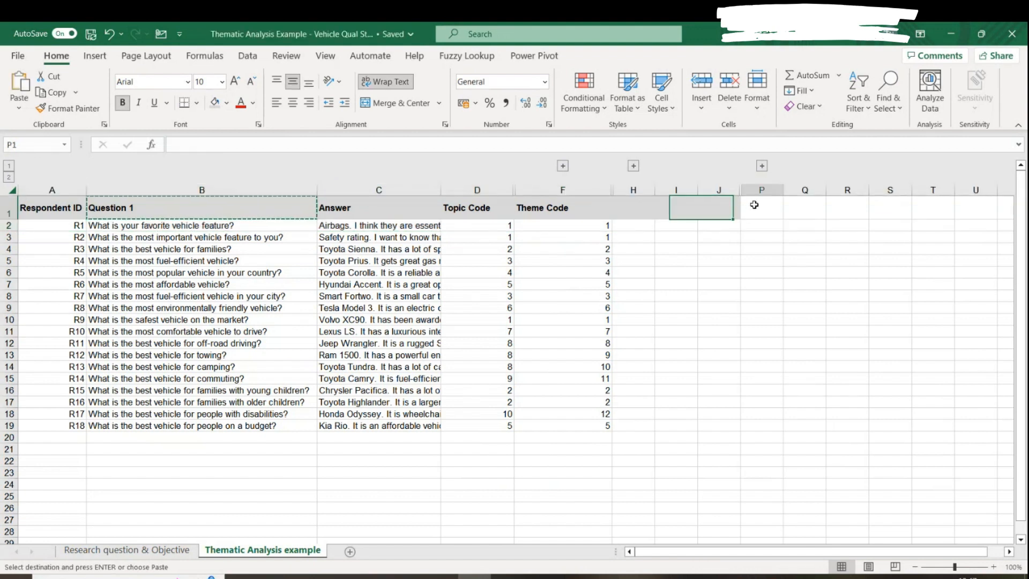
{"action": "key", "text": "ctrl+v"}
{"action": "left_click", "coordinate": [225, 147]}
{"action": "key", "text": "BackSpace"}
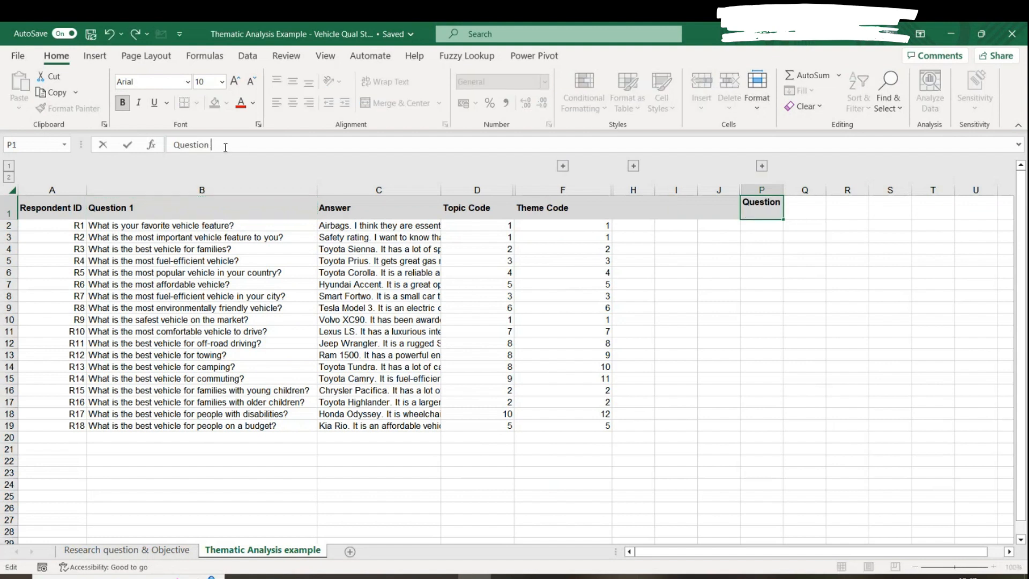
{"action": "type", "text": "2"}
{"action": "left_click", "coordinate": [848, 296]}
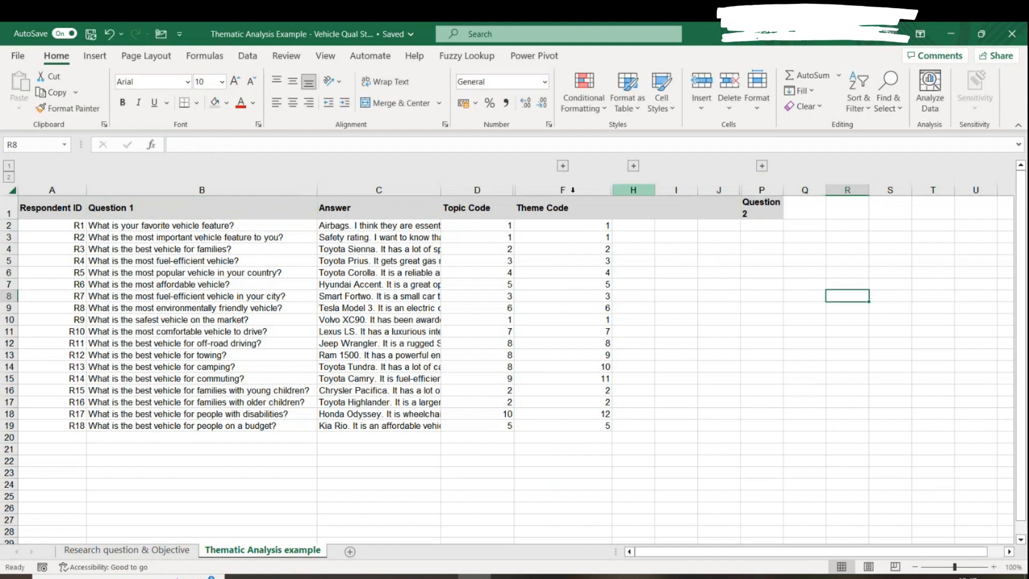
Review the Answer, Respondent ID and Question 1 column headers.
{"action": "left_click", "coordinate": [370, 209]}
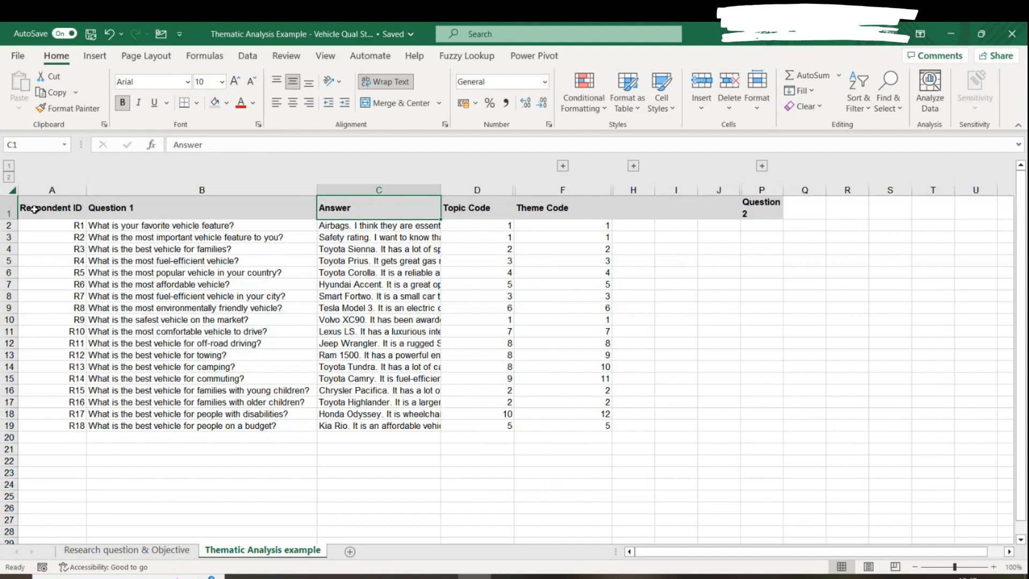
{"action": "left_click", "coordinate": [35, 209]}
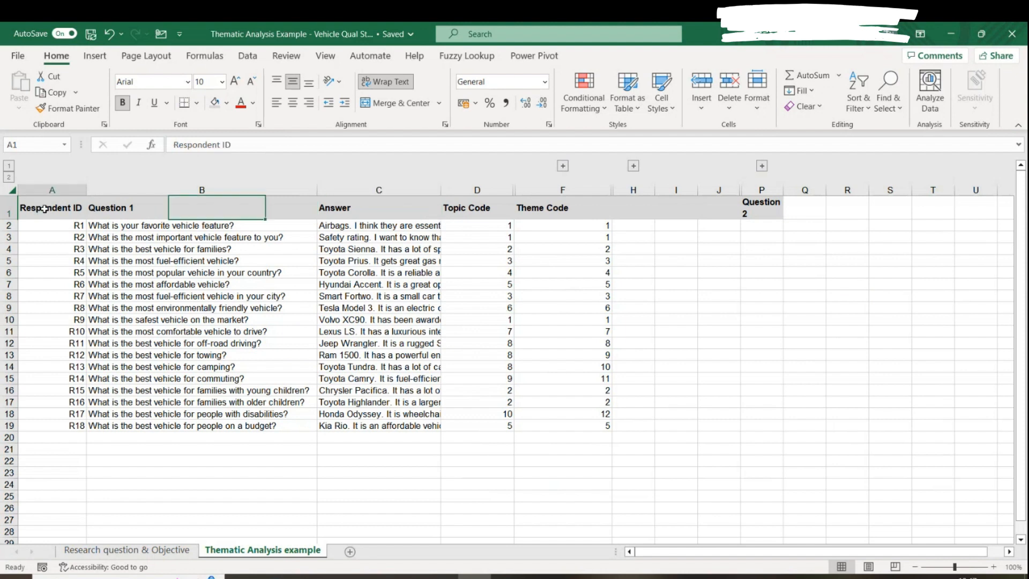
{"action": "left_click", "coordinate": [135, 202]}
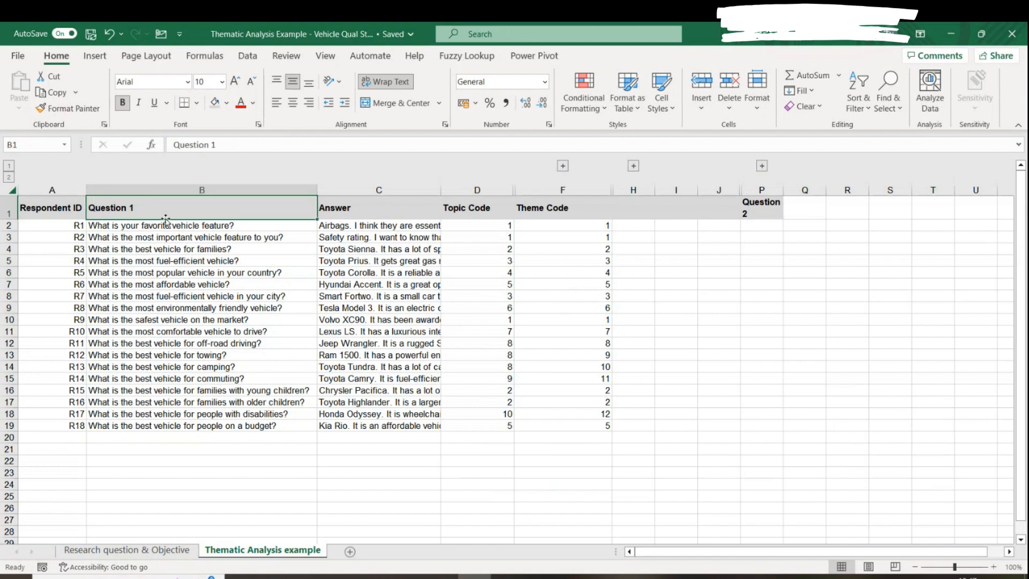
Read the first respondent's full answer in C2 under the Answer header.
{"action": "left_click", "coordinate": [376, 208]}
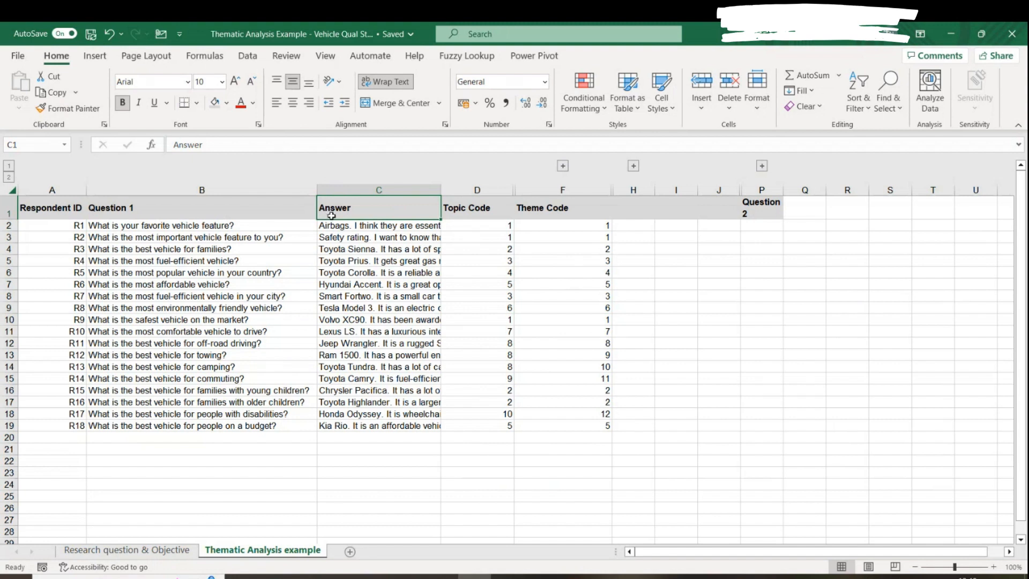
{"action": "left_click", "coordinate": [392, 227]}
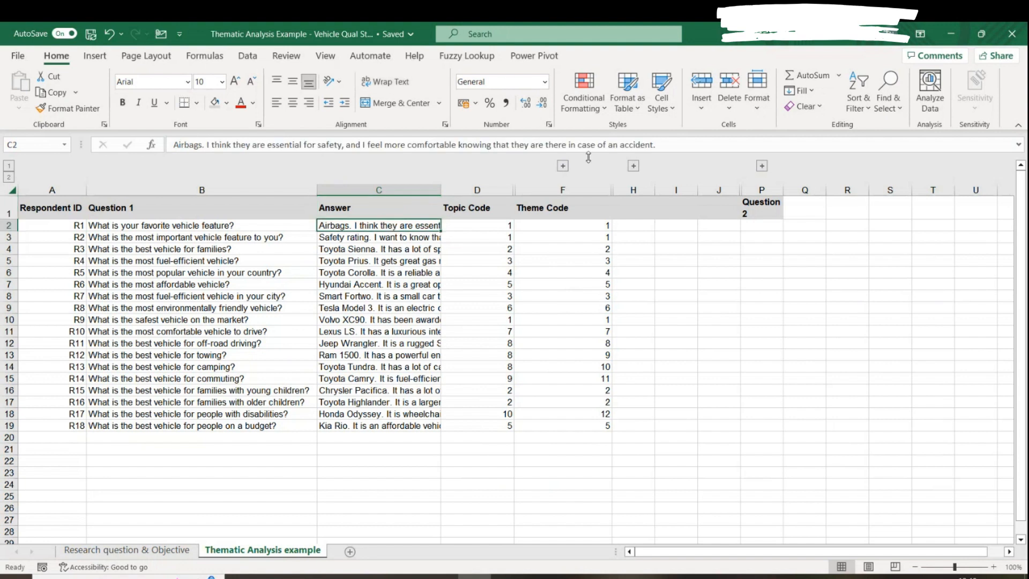
{"action": "left_click", "coordinate": [370, 214]}
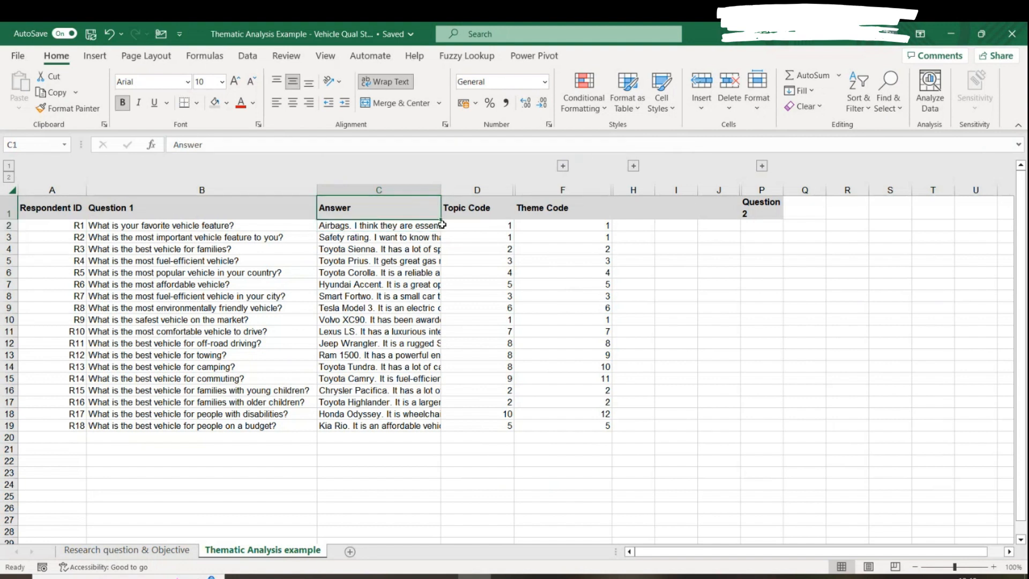
Look through the codes assigned to the respondents in the Topic Code column.
{"action": "left_click", "coordinate": [480, 210]}
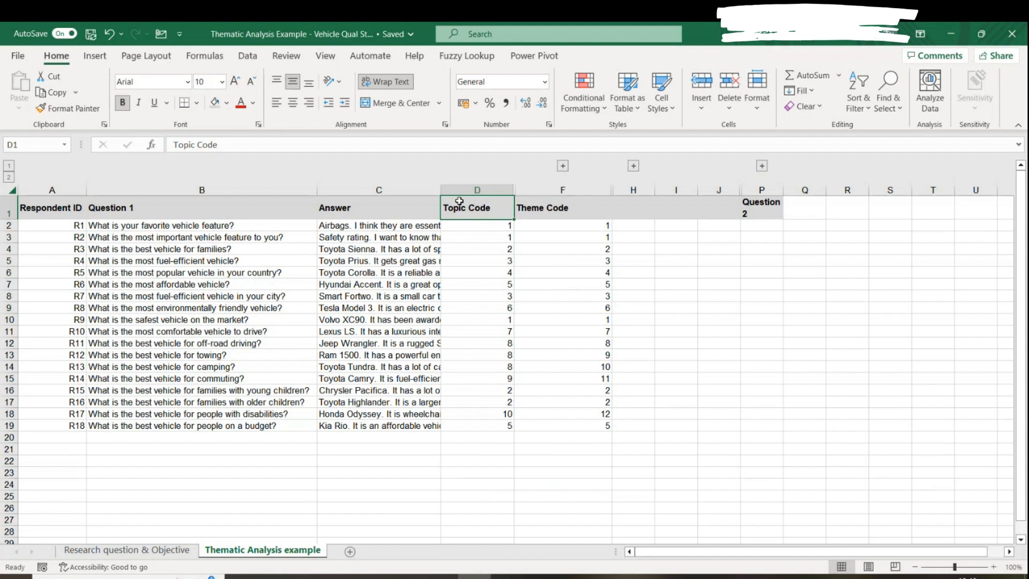
{"action": "left_click", "coordinate": [477, 237]}
{"action": "left_click", "coordinate": [483, 261]}
{"action": "left_click", "coordinate": [483, 332]}
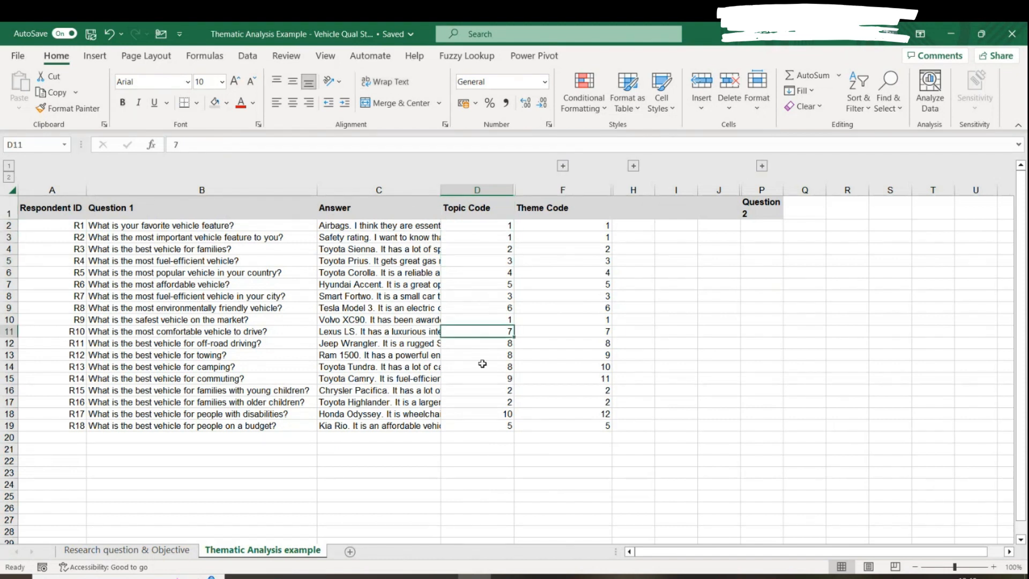
{"action": "left_click", "coordinate": [488, 414]}
{"action": "left_click", "coordinate": [491, 248]}
{"action": "left_click", "coordinate": [494, 296]}
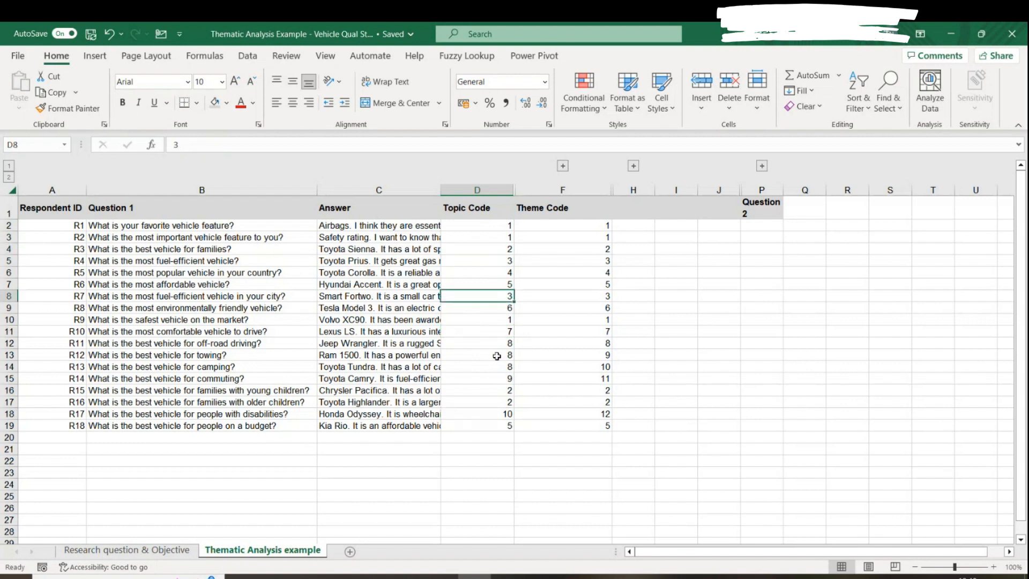
{"action": "left_click", "coordinate": [497, 355]}
{"action": "left_click", "coordinate": [493, 237]}
{"action": "left_click", "coordinate": [496, 296]}
{"action": "left_click", "coordinate": [496, 379]}
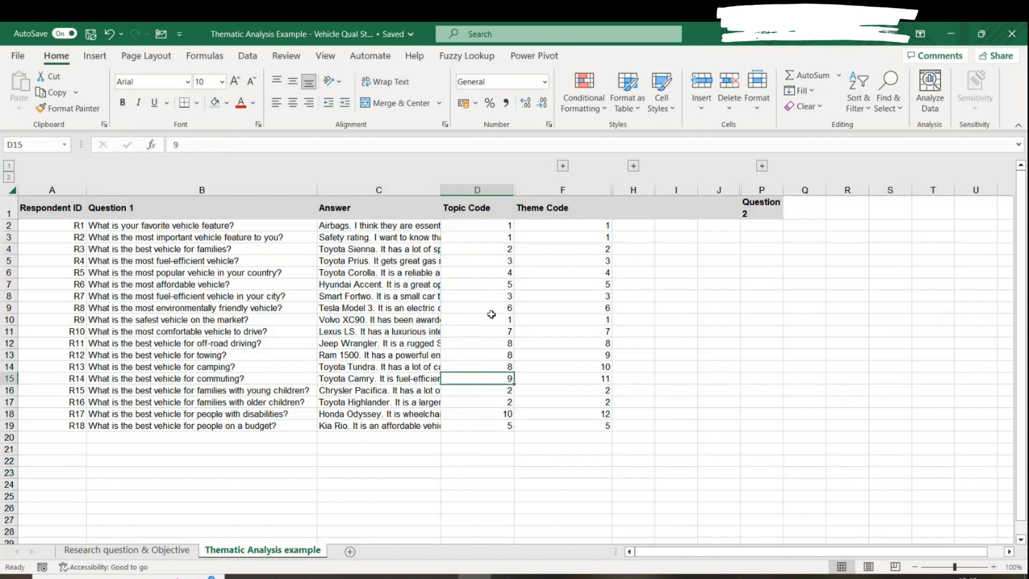
{"action": "left_click", "coordinate": [492, 311]}
{"action": "left_click", "coordinate": [492, 343]}
{"action": "left_click", "coordinate": [490, 238]}
{"action": "left_click", "coordinate": [489, 225]}
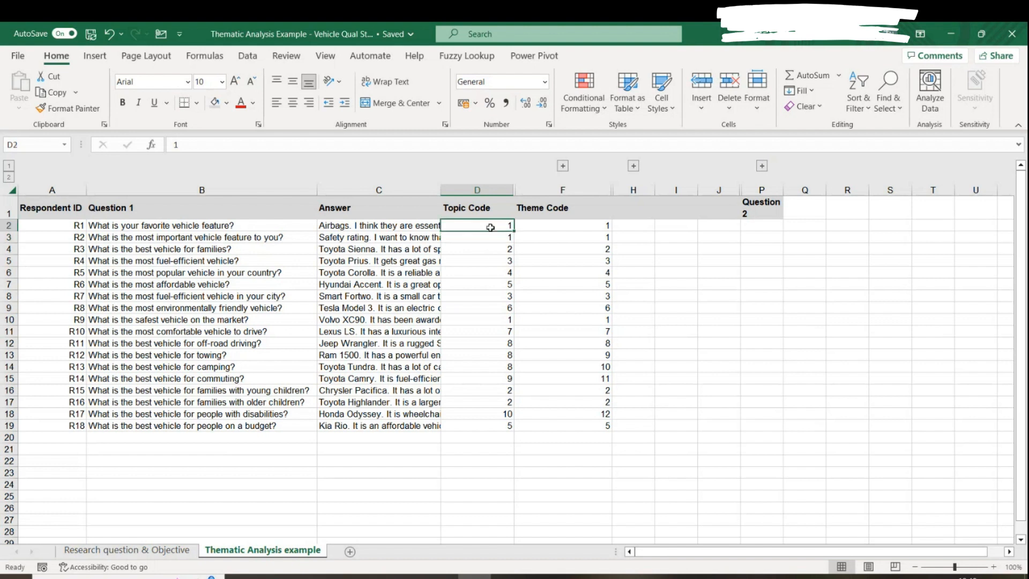
{"action": "left_click", "coordinate": [491, 248]}
{"action": "left_click", "coordinate": [478, 263]}
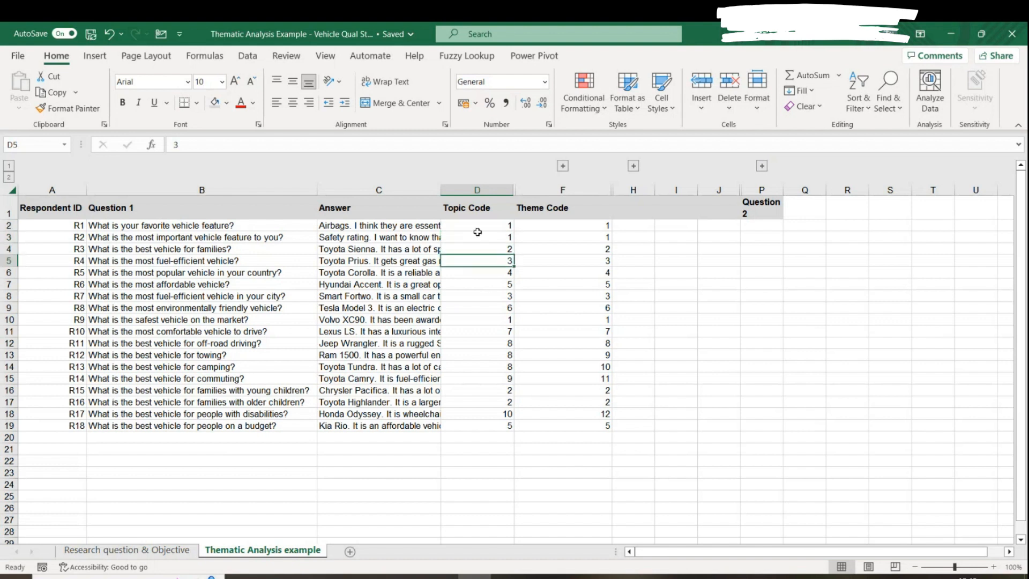
Compare the responses that share topic code 1 in D2, D3 and D10.
{"action": "left_click", "coordinate": [478, 224]}
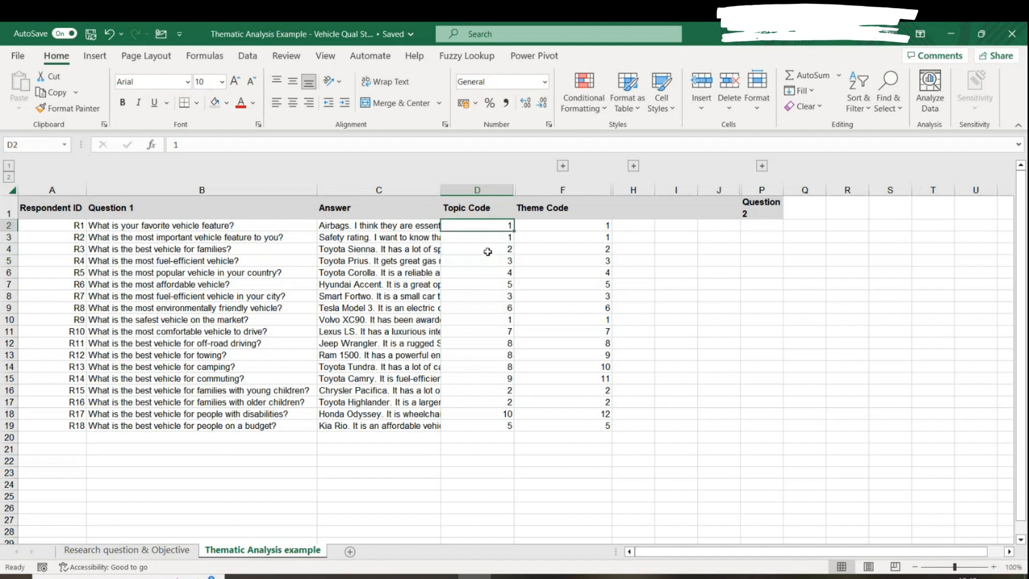
{"action": "left_click", "coordinate": [483, 241]}
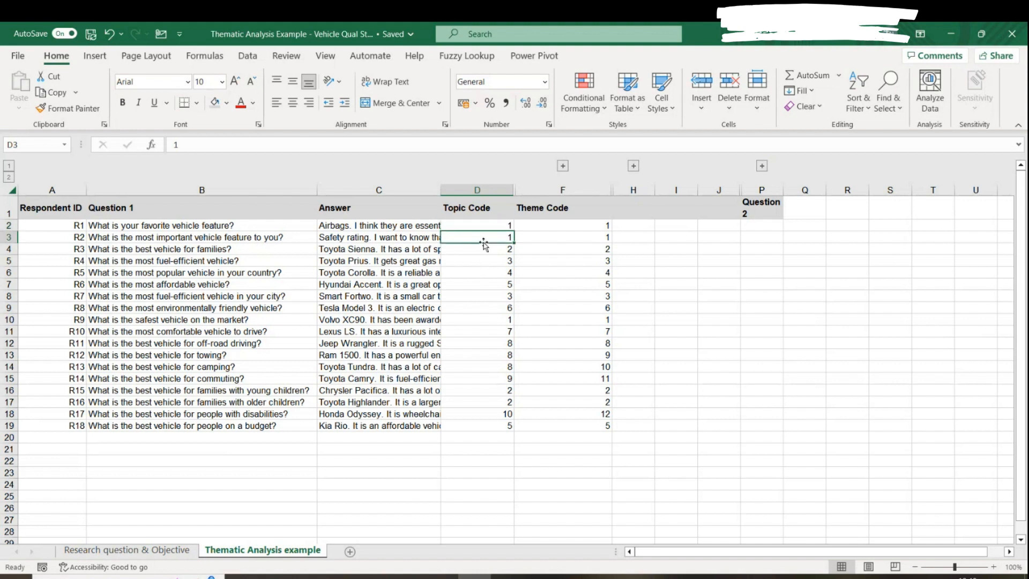
{"action": "left_click", "coordinate": [494, 225]}
{"action": "left_click", "coordinate": [495, 236]}
{"action": "left_click", "coordinate": [509, 321]}
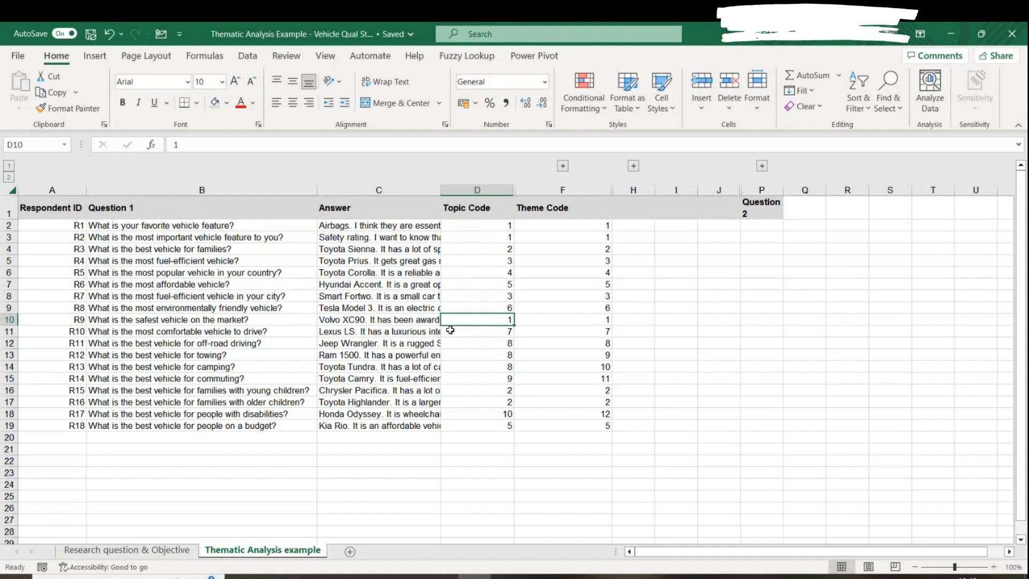
Check the topic code in D13 and compare the repeated topic codes in D16 and D17.
{"action": "left_click", "coordinate": [508, 354]}
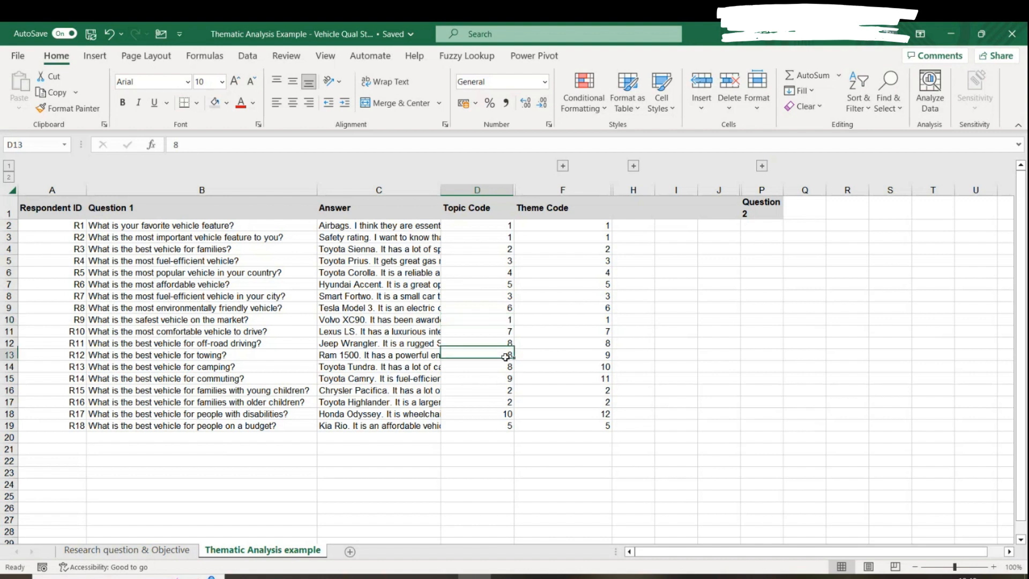
{"action": "left_click", "coordinate": [499, 390]}
{"action": "left_click", "coordinate": [501, 403]}
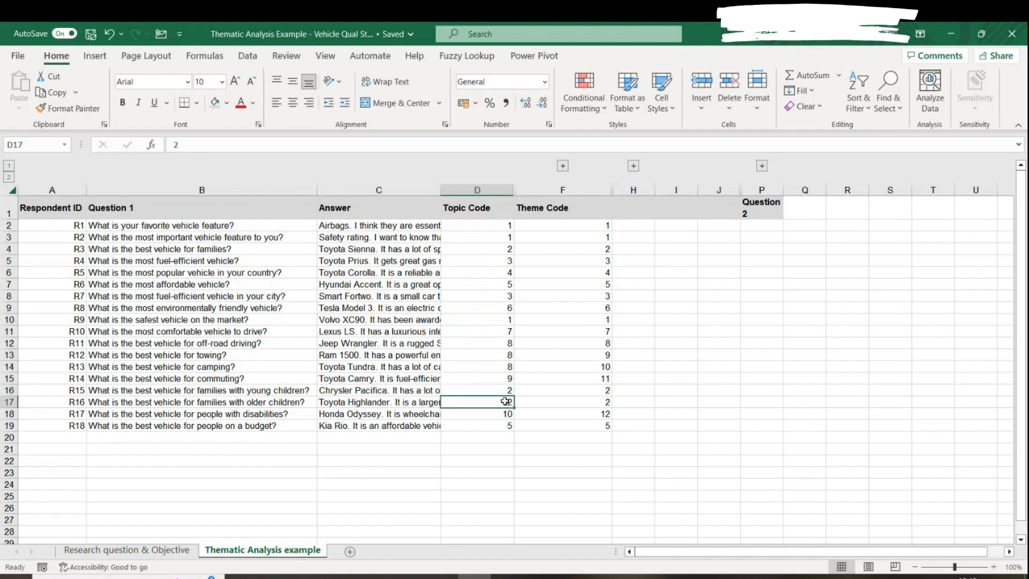
{"action": "left_click", "coordinate": [496, 390]}
{"action": "left_click", "coordinate": [498, 402]}
{"action": "left_click", "coordinate": [496, 389]}
{"action": "left_click", "coordinate": [503, 403]}
{"action": "left_click", "coordinate": [506, 390]}
{"action": "left_click", "coordinate": [503, 401]}
Expand the collapsed column group before Theme Code and look over column E's topics beside the Question 1 entries.
{"action": "left_click", "coordinate": [766, 206]}
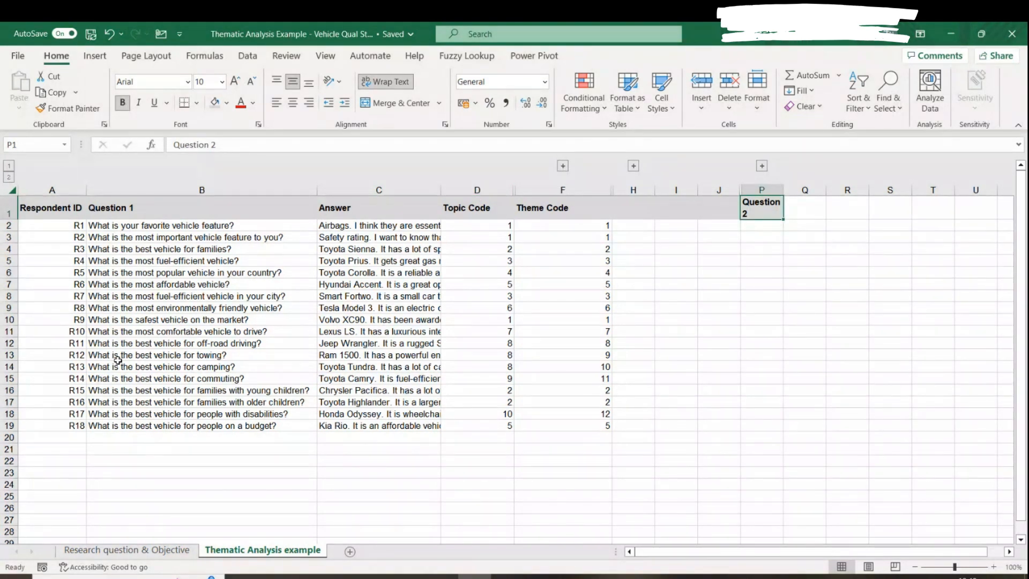
{"action": "left_click", "coordinate": [565, 168]}
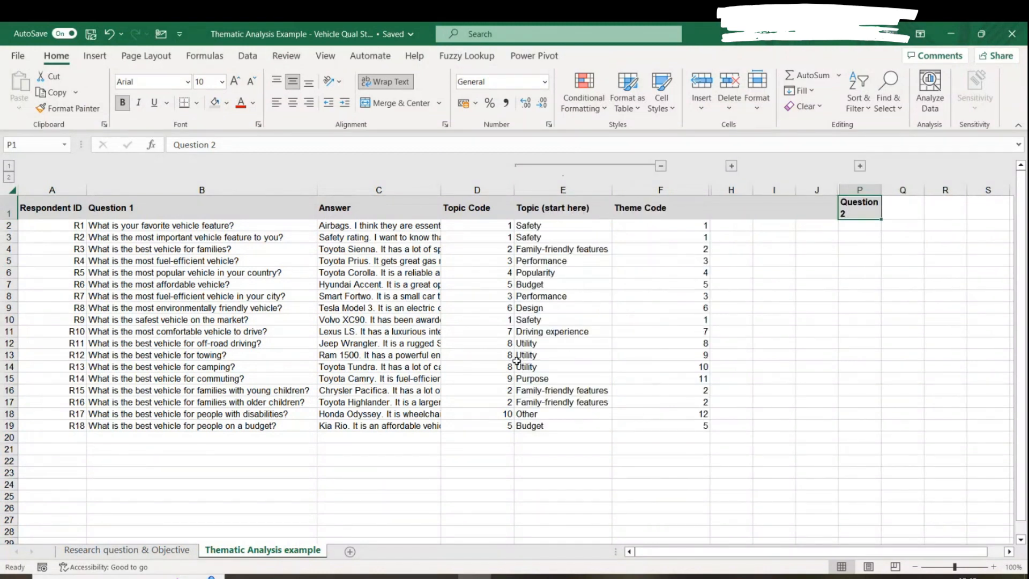
{"action": "left_click", "coordinate": [563, 191]}
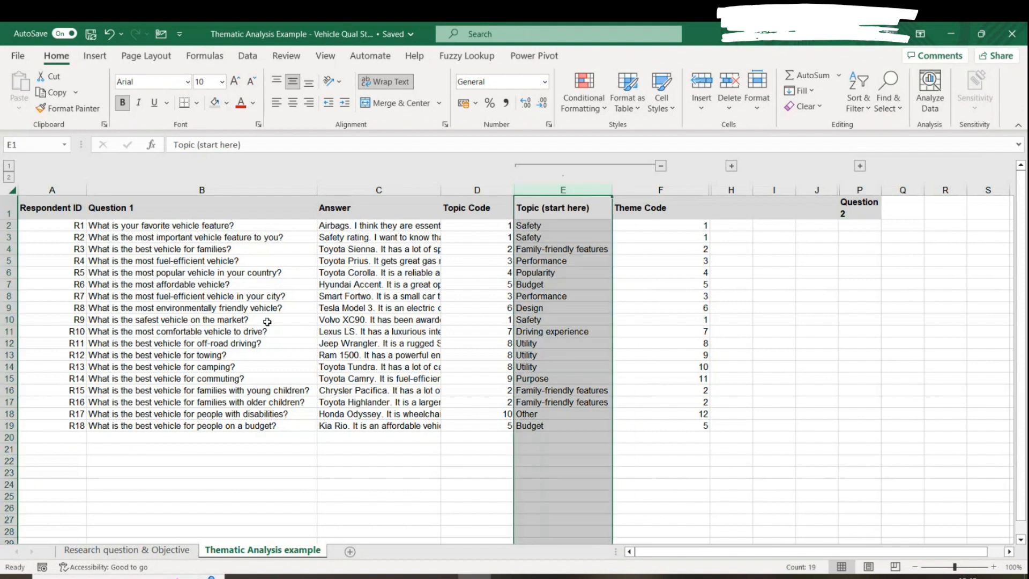
{"action": "left_click", "coordinate": [558, 484]}
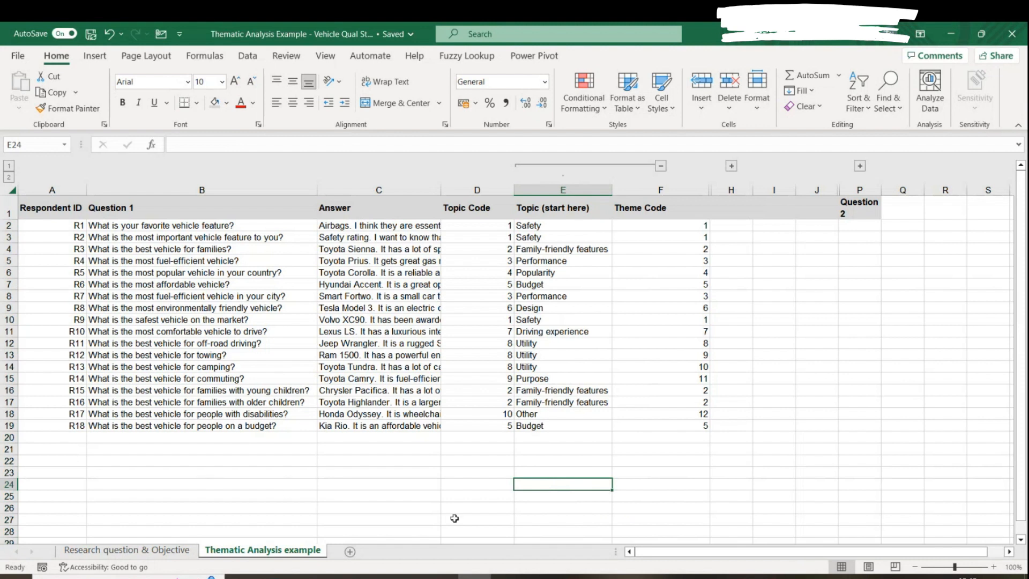
{"action": "left_click", "coordinate": [546, 460]}
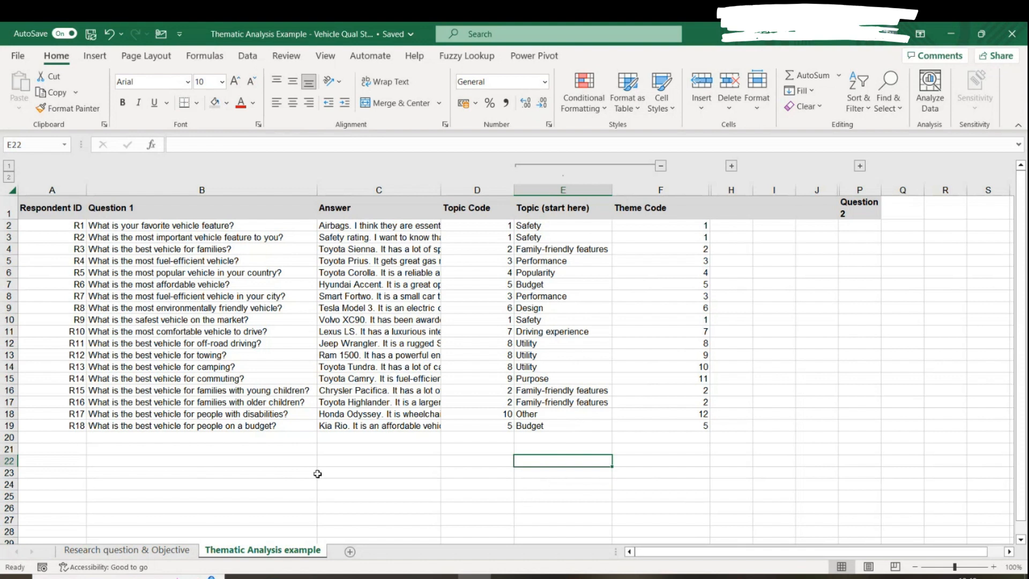
{"action": "left_click", "coordinate": [133, 225]}
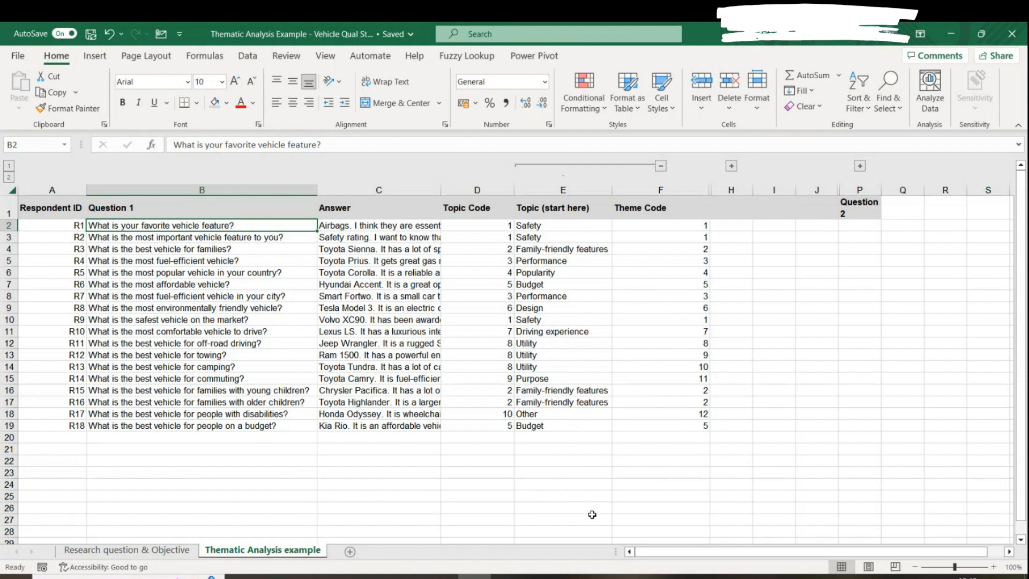
Fill the Safety topics and their topic codes in D2:E3 and D10:E10 with yellow.
{"action": "left_click_drag", "start_coordinate": [558, 226], "coordinate": [557, 237]}
{"action": "left_click", "coordinate": [538, 318], "text": "ctrl"}
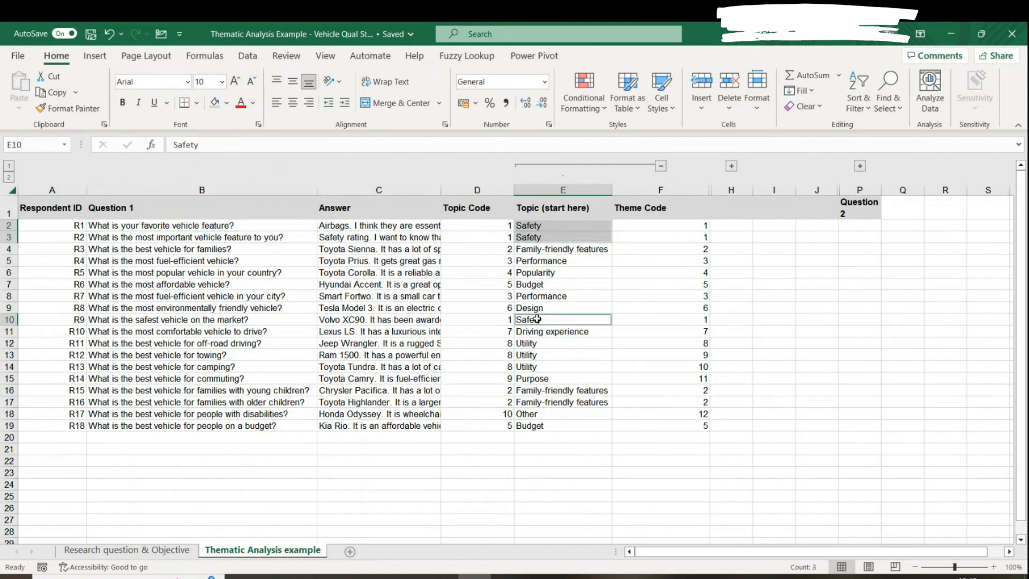
{"action": "left_click", "coordinate": [507, 320], "text": "ctrl"}
{"action": "left_click", "coordinate": [505, 235], "text": "ctrl"}
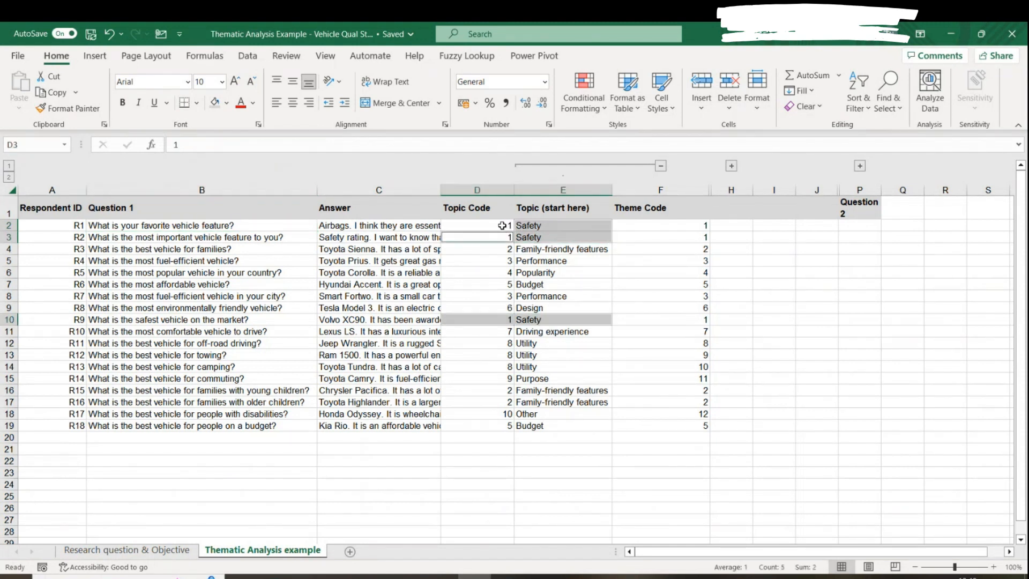
{"action": "left_click", "coordinate": [502, 225], "text": "ctrl"}
{"action": "left_click", "coordinate": [227, 103]}
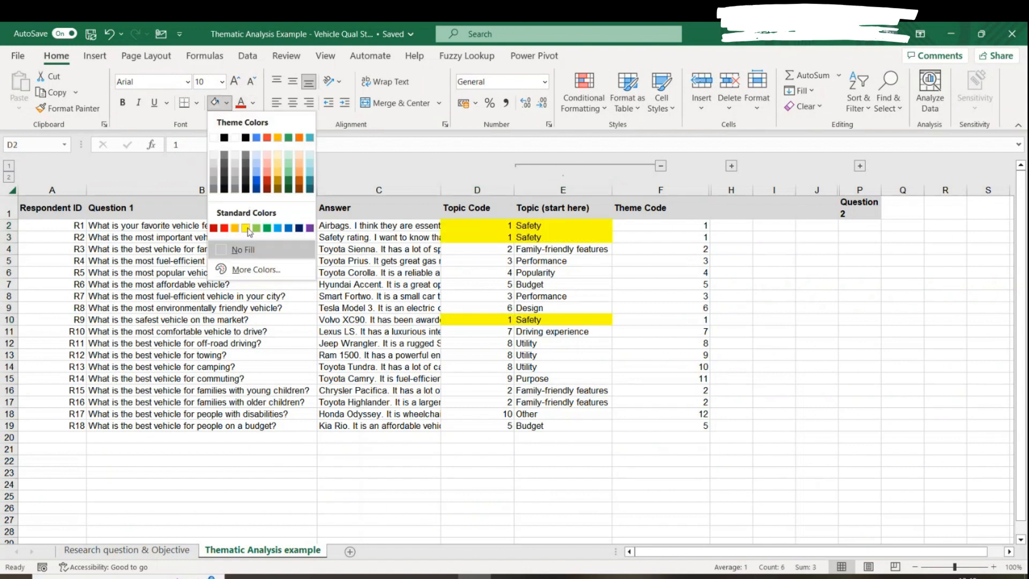
{"action": "left_click", "coordinate": [246, 228]}
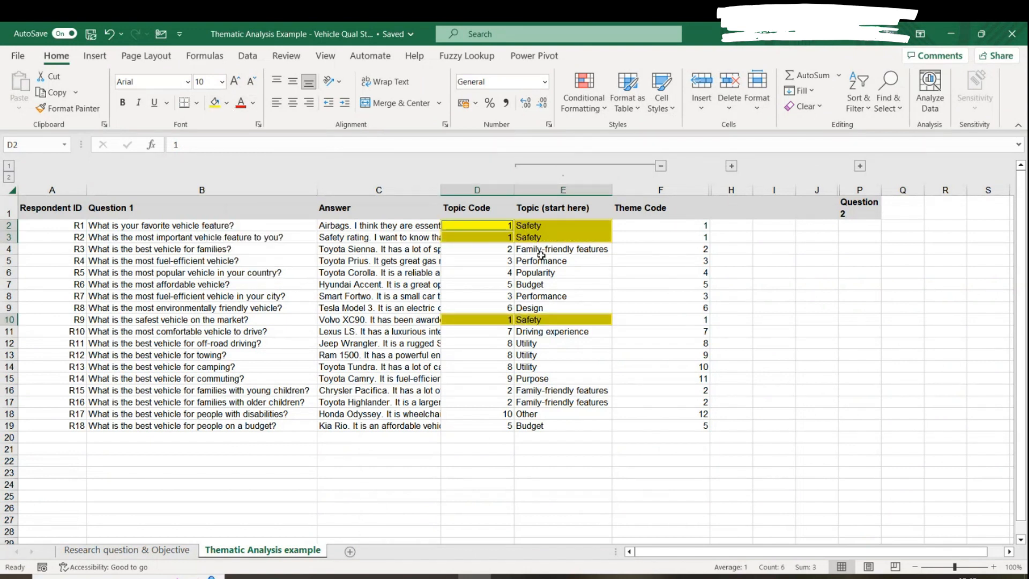
Compare the highlighted Safety topics with the topics in E4 and E5.
{"action": "left_click", "coordinate": [550, 237]}
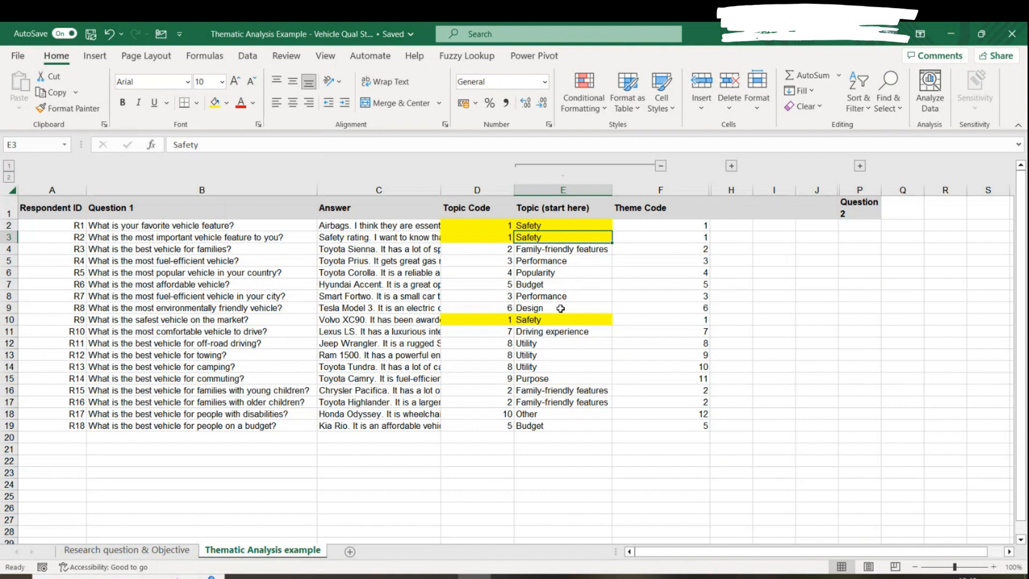
{"action": "left_click", "coordinate": [547, 320]}
{"action": "left_click", "coordinate": [552, 251]}
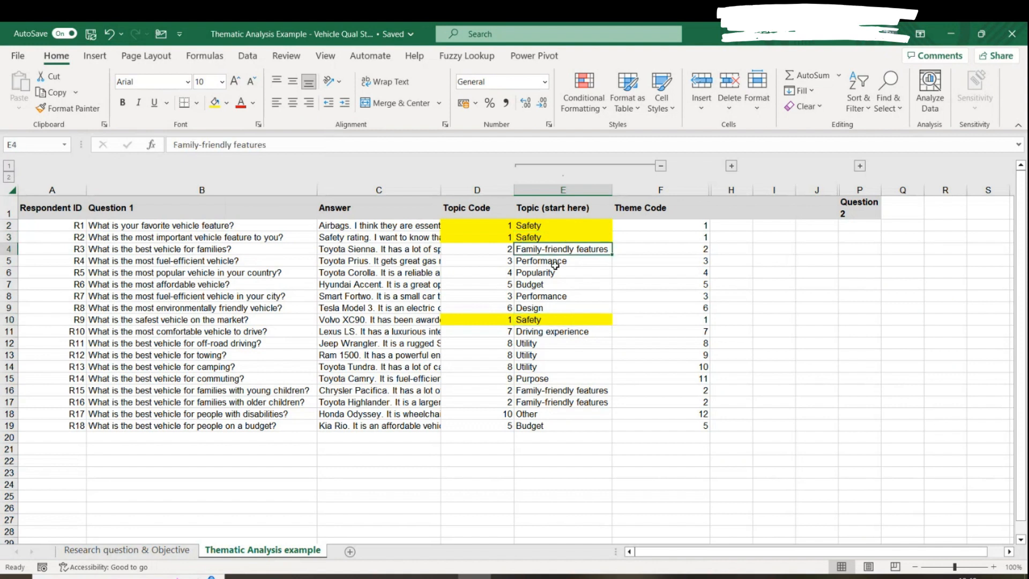
{"action": "left_click", "coordinate": [555, 263]}
Look through the interview answers in C2:C5, C11, C19, C18 and C16.
{"action": "left_click_drag", "start_coordinate": [370, 225], "coordinate": [378, 262]}
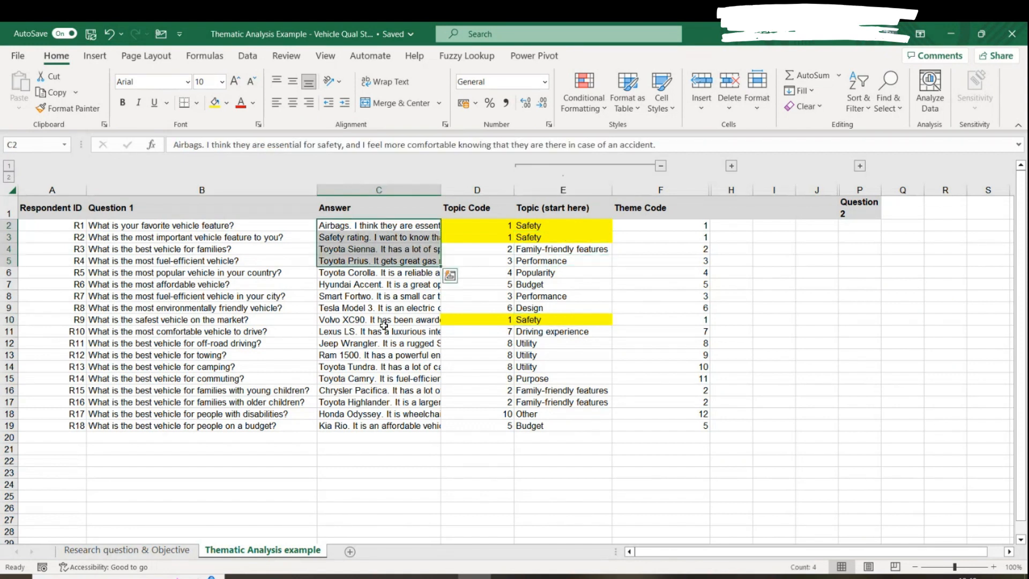
{"action": "left_click", "coordinate": [384, 332]}
{"action": "left_click", "coordinate": [375, 428]}
{"action": "left_click", "coordinate": [361, 414]}
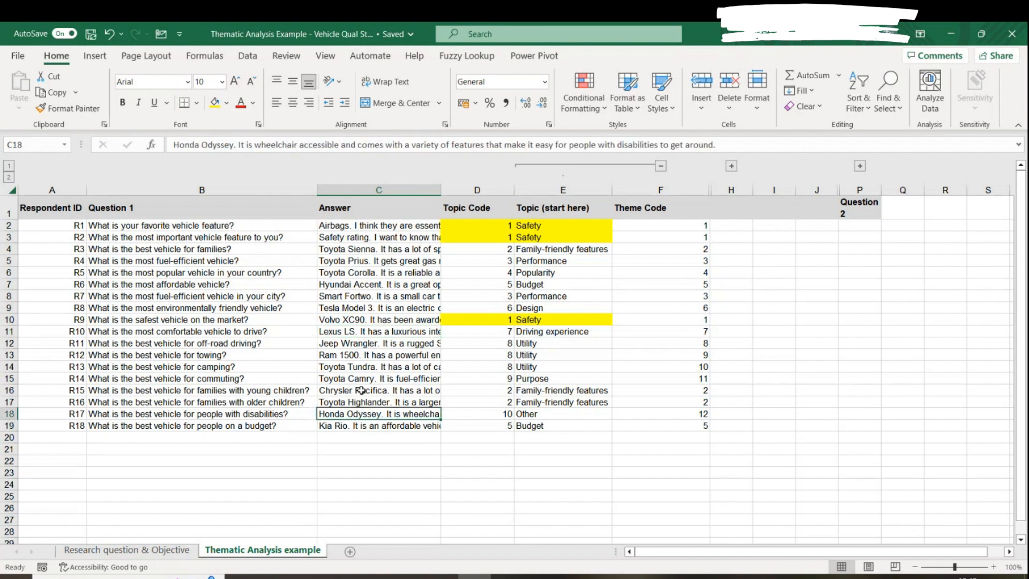
{"action": "left_click", "coordinate": [360, 388]}
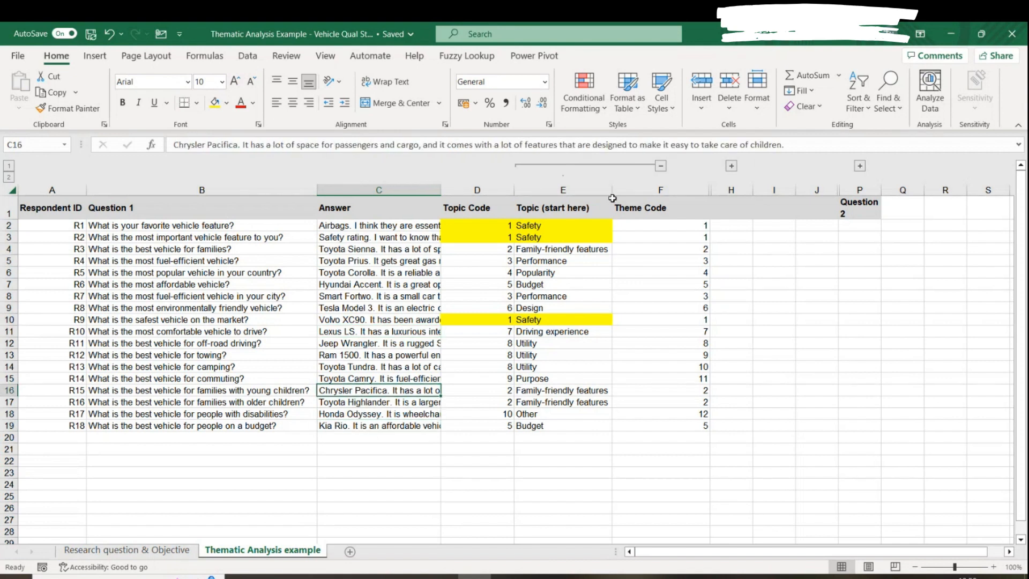
Enter a trial topic Safety with topic code 1 in row 20, and clear both cells.
{"action": "left_click", "coordinate": [546, 437]}
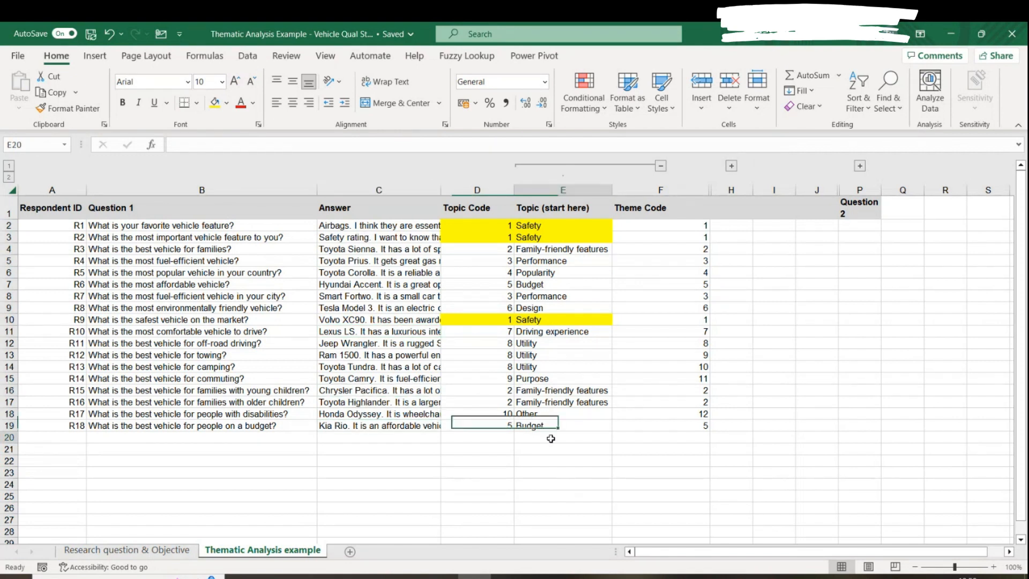
{"action": "type", "text": "safety"}
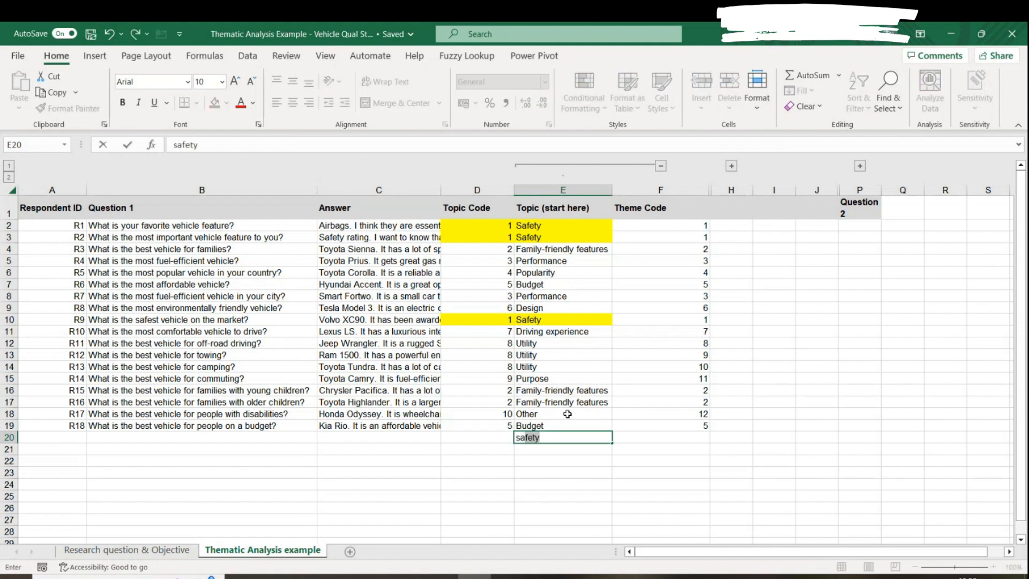
{"action": "left_click", "coordinate": [572, 460]}
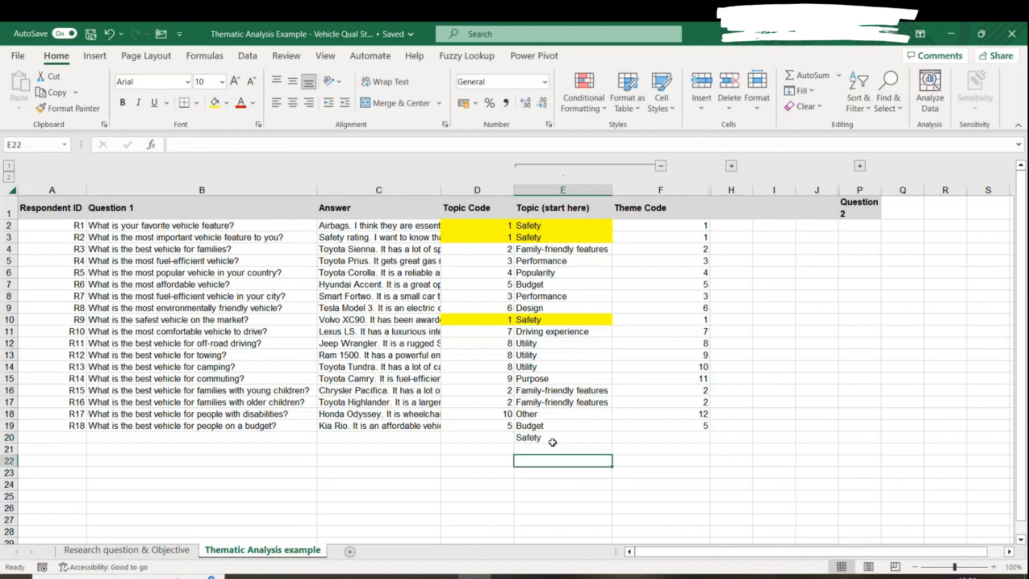
{"action": "left_click", "coordinate": [504, 437]}
{"action": "type", "text": "1"}
{"action": "left_click", "coordinate": [529, 462]}
{"action": "left_click_drag", "start_coordinate": [483, 438], "coordinate": [530, 438]}
{"action": "key", "text": "Delete"}
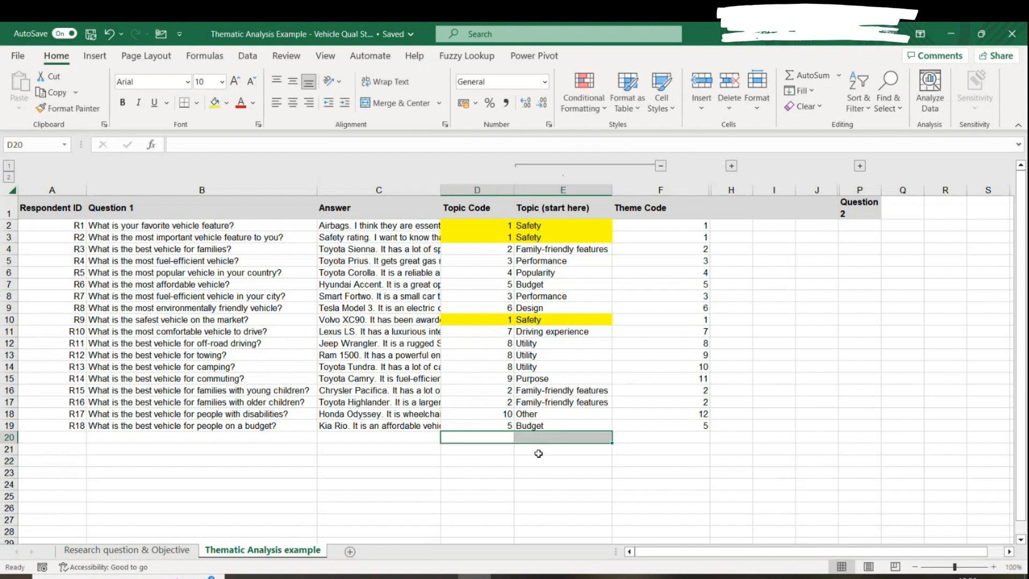
{"action": "left_click", "coordinate": [563, 461]}
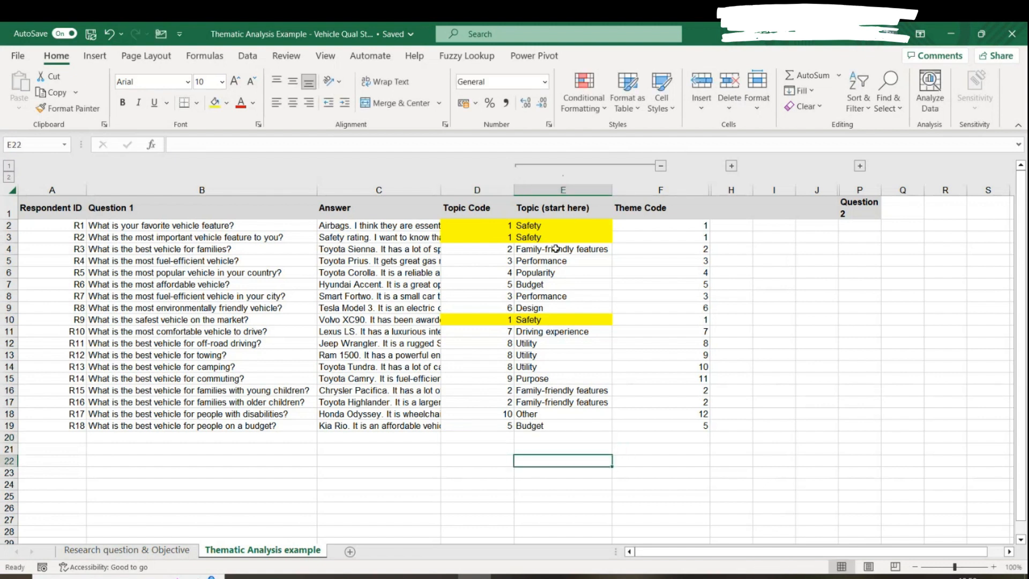
Look over the assigned topics in E2:E5 and from E8 to E11.
{"action": "left_click_drag", "start_coordinate": [563, 226], "coordinate": [563, 260]}
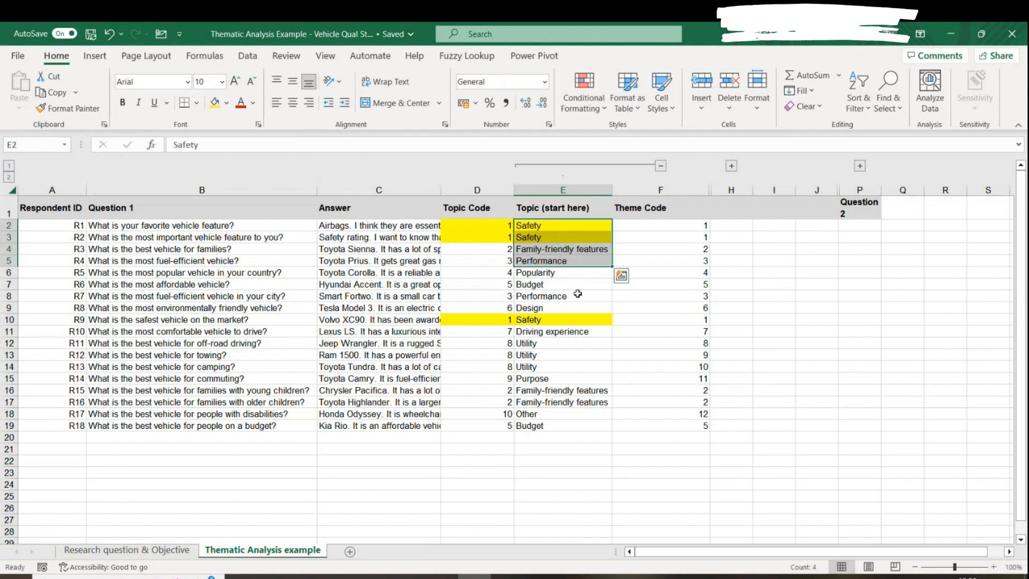
{"action": "left_click_drag", "start_coordinate": [547, 296], "coordinate": [552, 330]}
{"action": "left_click", "coordinate": [569, 461]}
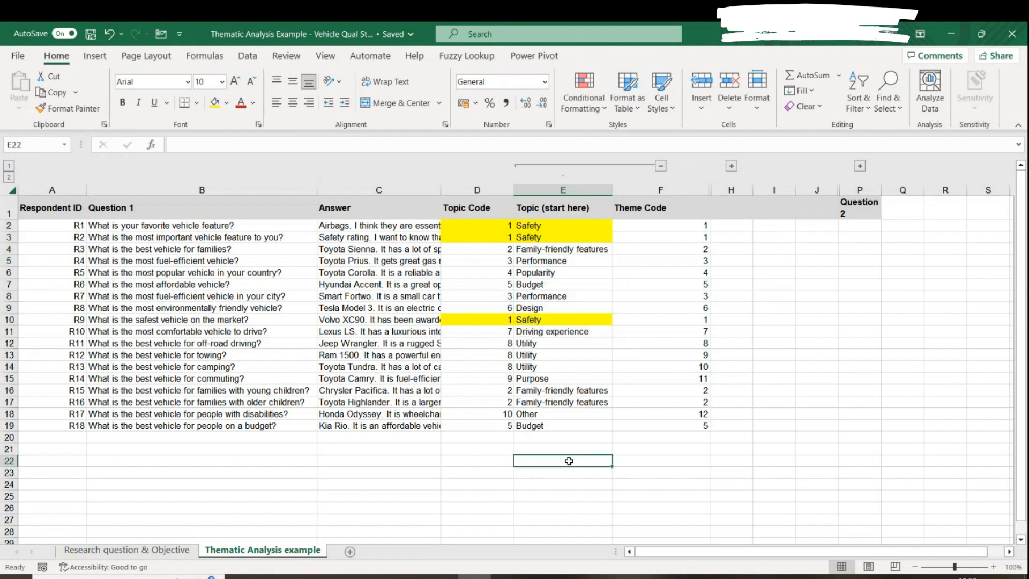
Compare the answers of R1, R2 and R9 in C2, C3 and C10 with their Safety topics and topic codes.
{"action": "left_click", "coordinate": [375, 224]}
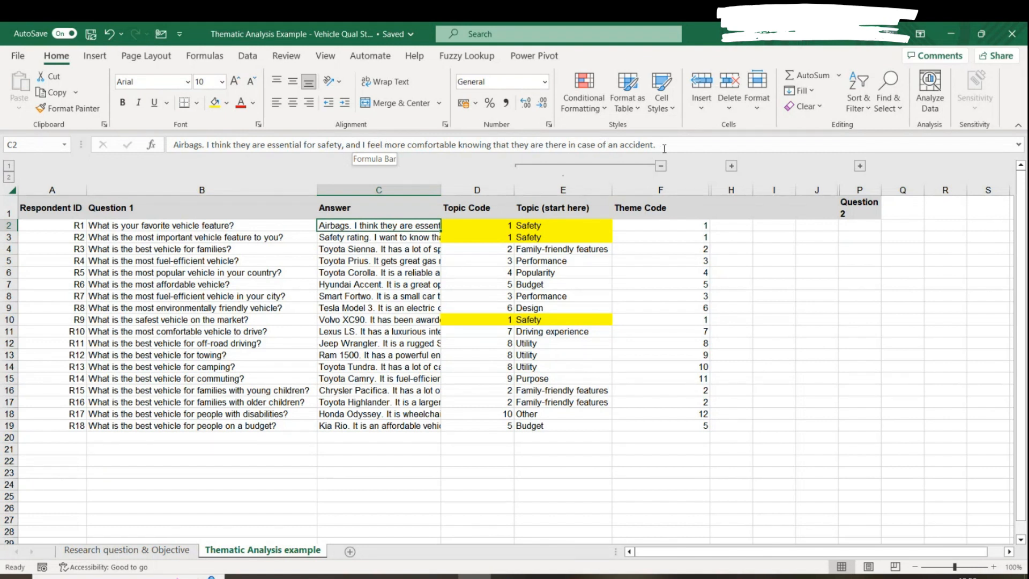
{"action": "left_click", "coordinate": [480, 216]}
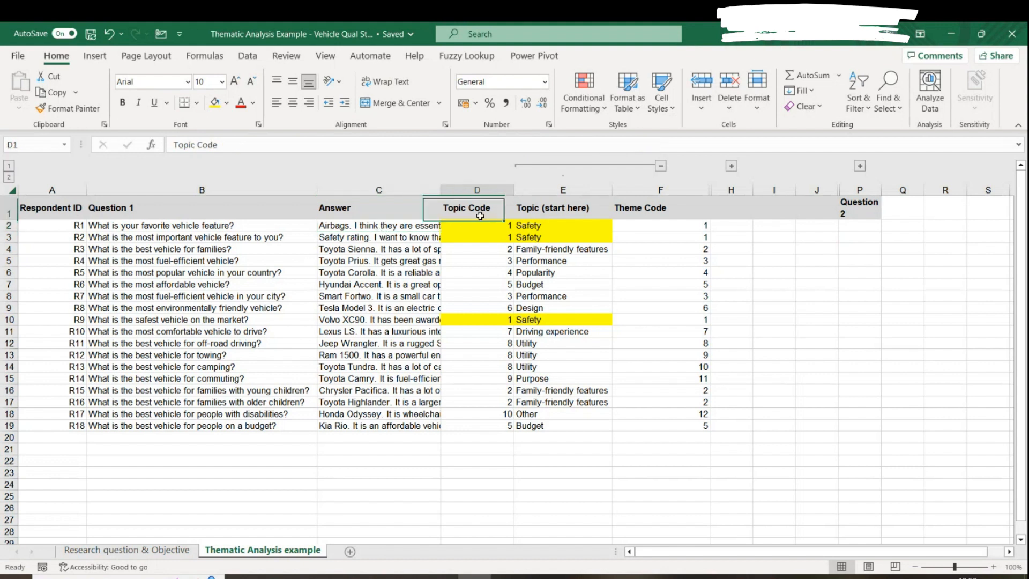
{"action": "left_click", "coordinate": [486, 226]}
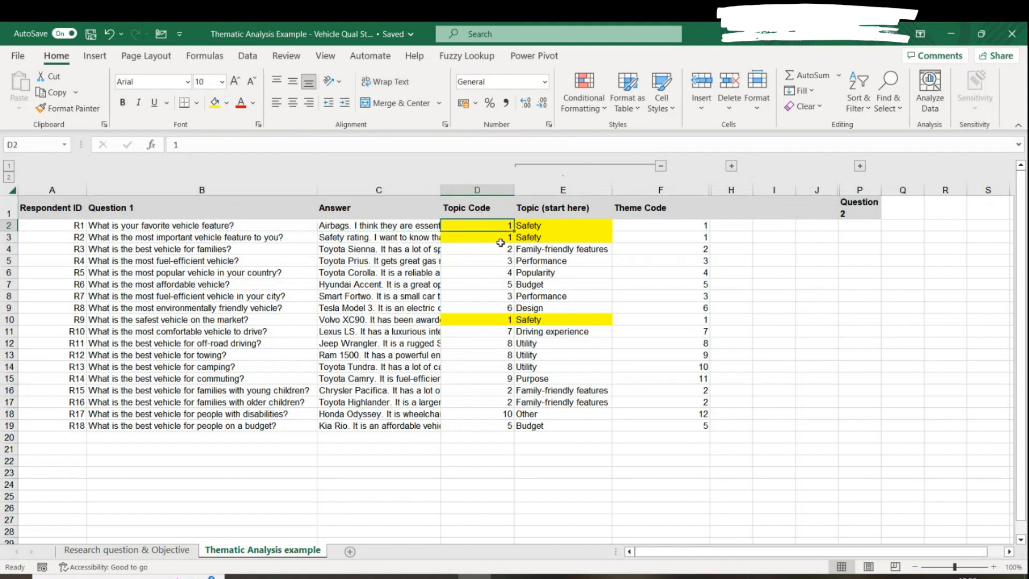
{"action": "left_click", "coordinate": [558, 227]}
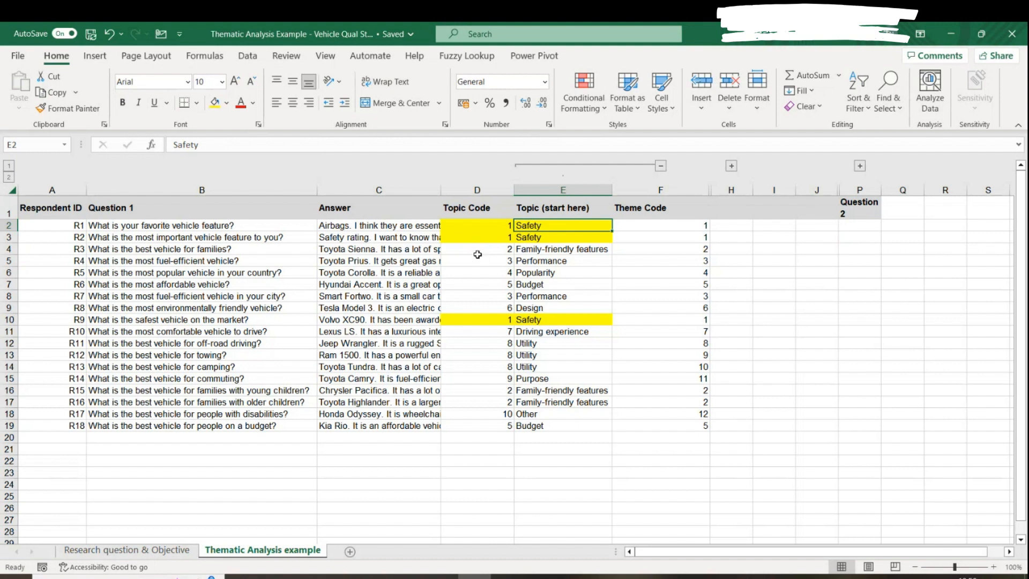
{"action": "left_click", "coordinate": [103, 236]}
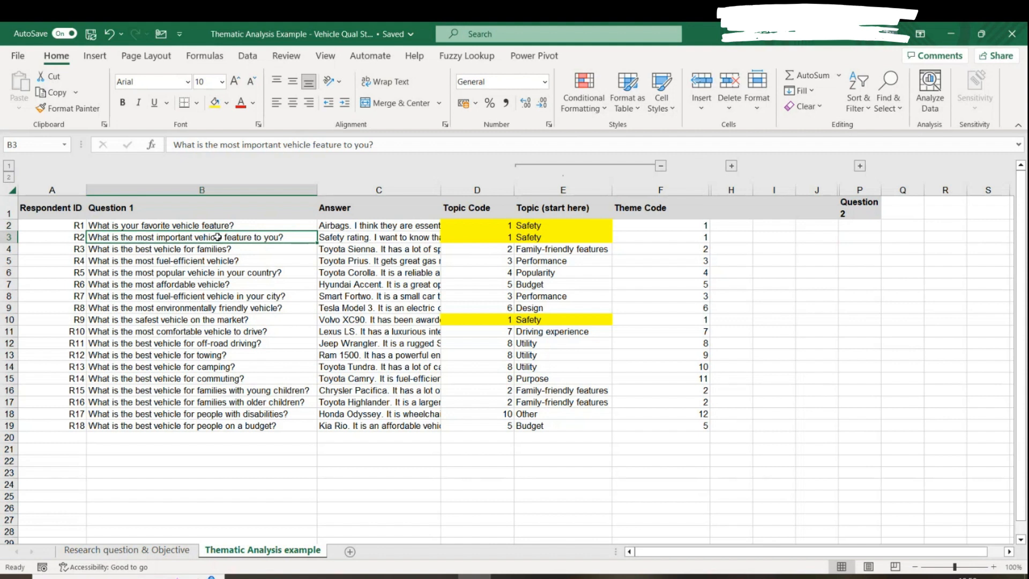
{"action": "left_click", "coordinate": [359, 237]}
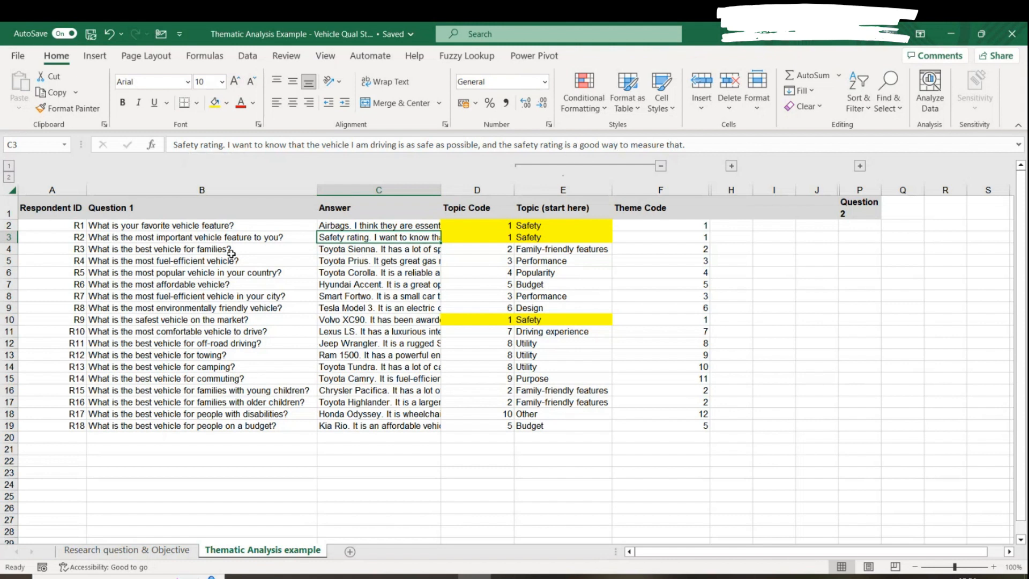
{"action": "left_click", "coordinate": [534, 236]}
{"action": "left_click", "coordinate": [489, 237]}
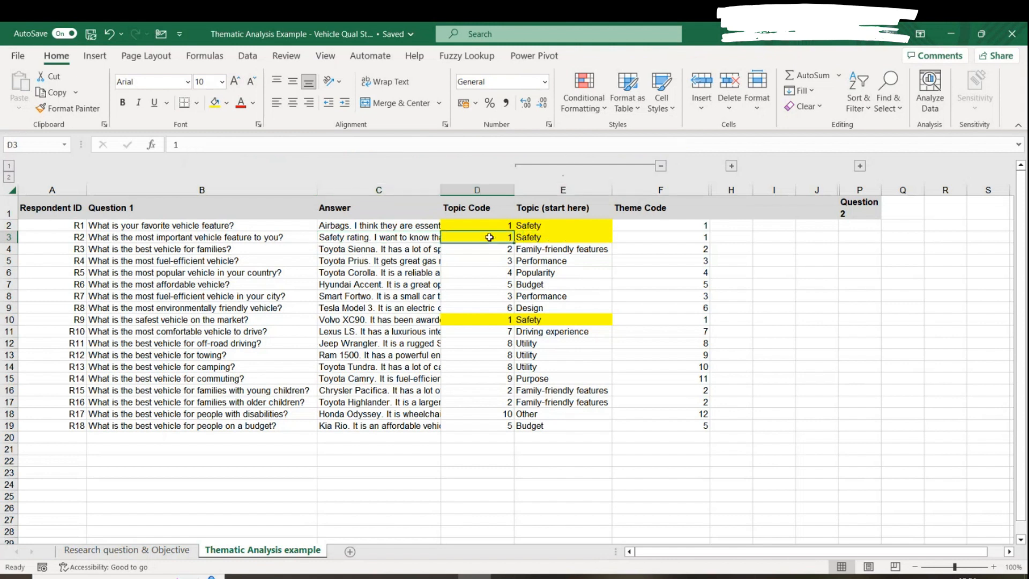
{"action": "left_click", "coordinate": [377, 320]}
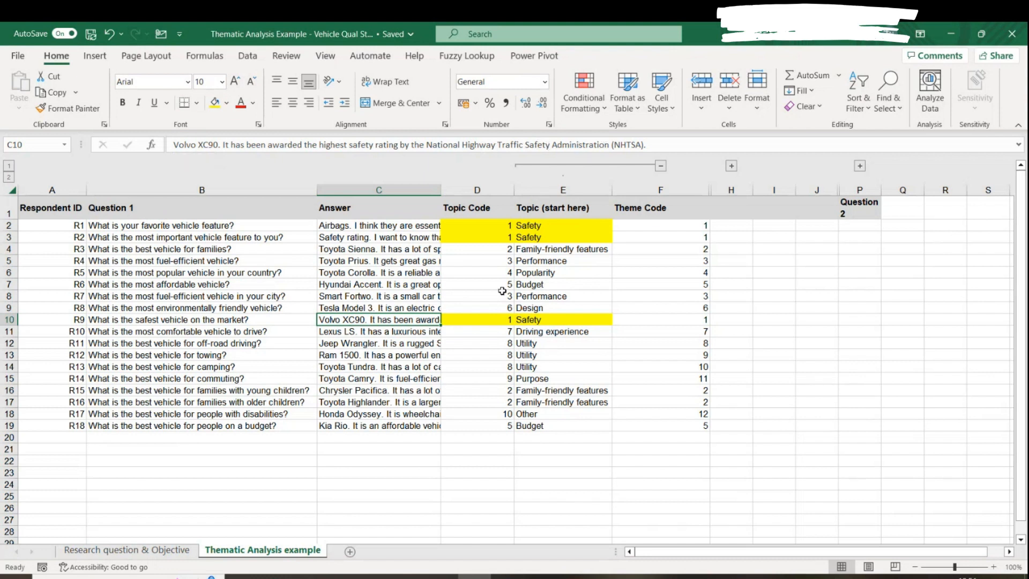
{"action": "left_click", "coordinate": [508, 321]}
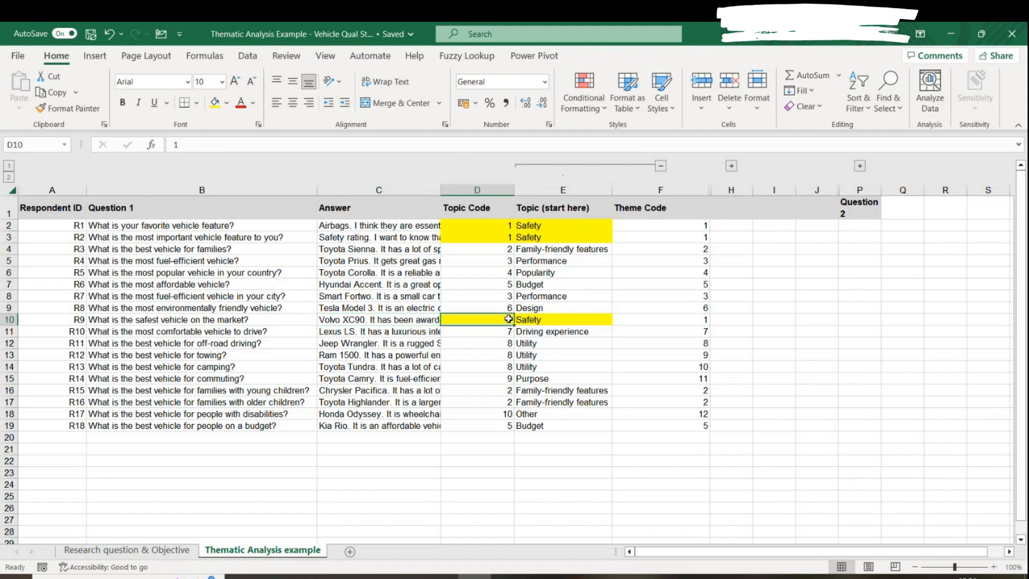
{"action": "left_click", "coordinate": [538, 320]}
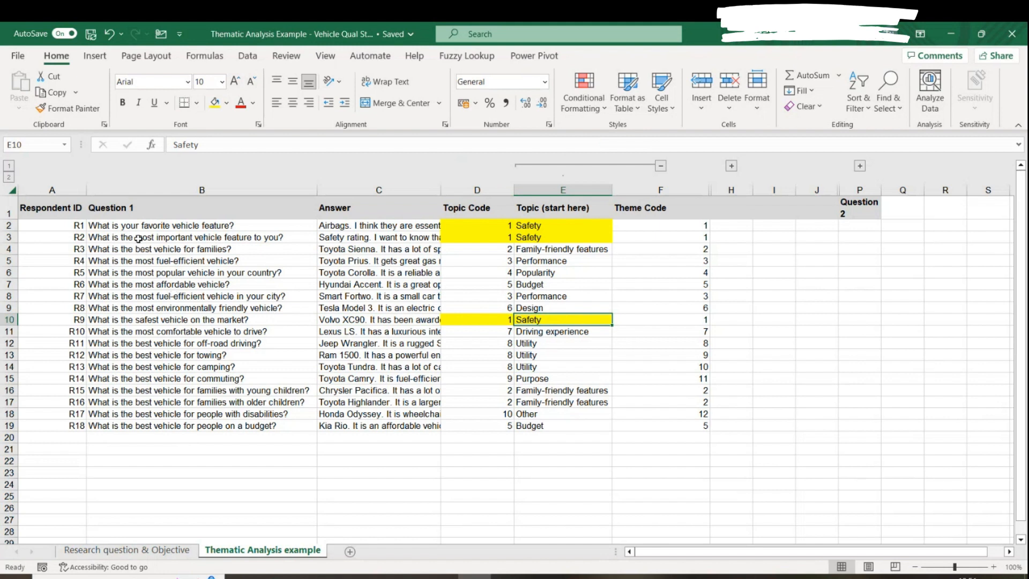
Look through the Question 1 entries in column B, from B3 and B4 down to B19.
{"action": "left_click", "coordinate": [159, 236]}
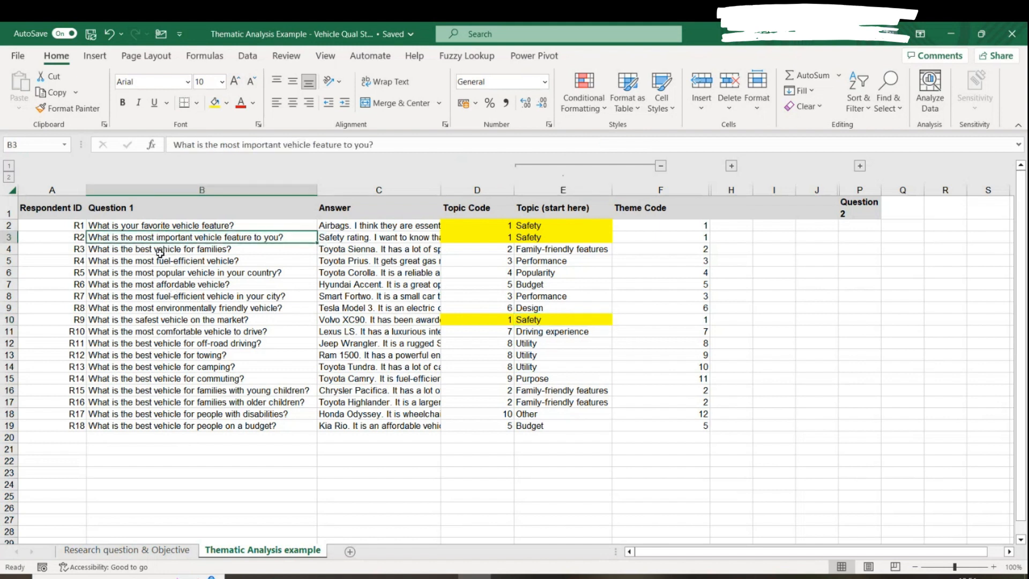
{"action": "left_click", "coordinate": [160, 251]}
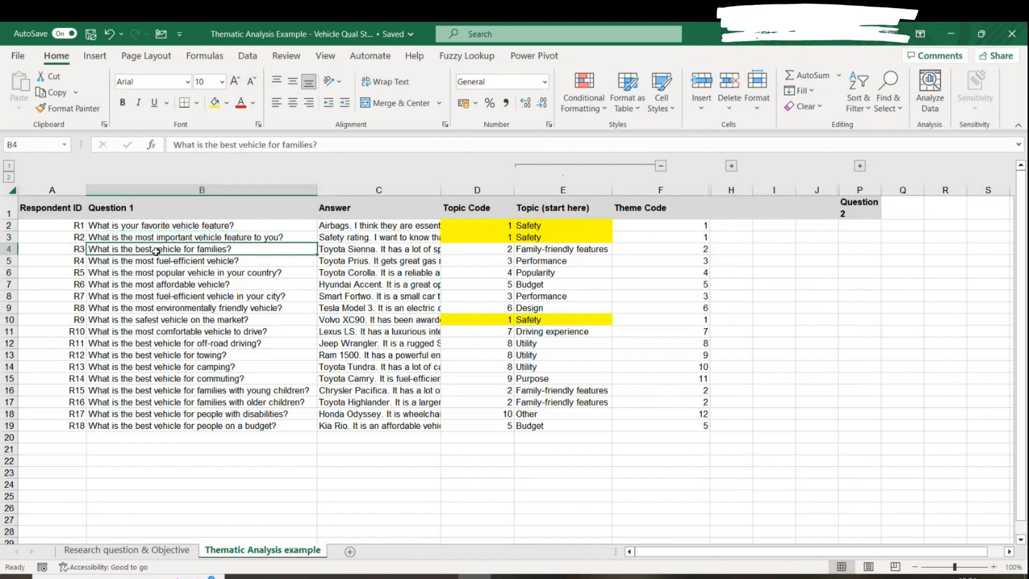
{"action": "left_click", "coordinate": [220, 355]}
{"action": "left_click", "coordinate": [209, 437]}
{"action": "left_click", "coordinate": [212, 426]}
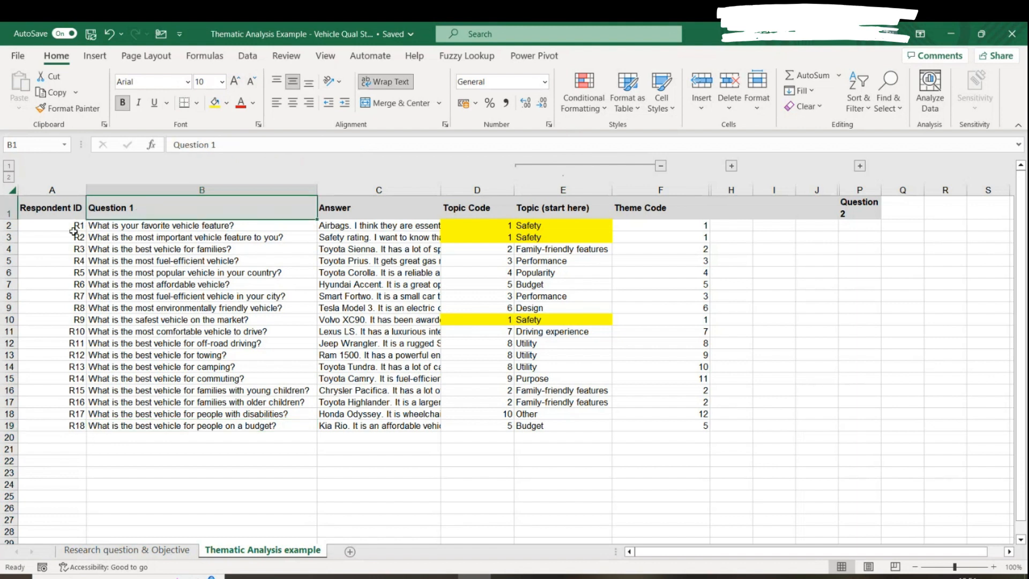
Compare the respondent IDs in A2:A9 and the Question 1 entries in column B with the Question 2 column in P2:P10.
{"action": "left_click_drag", "start_coordinate": [73, 225], "coordinate": [67, 308]}
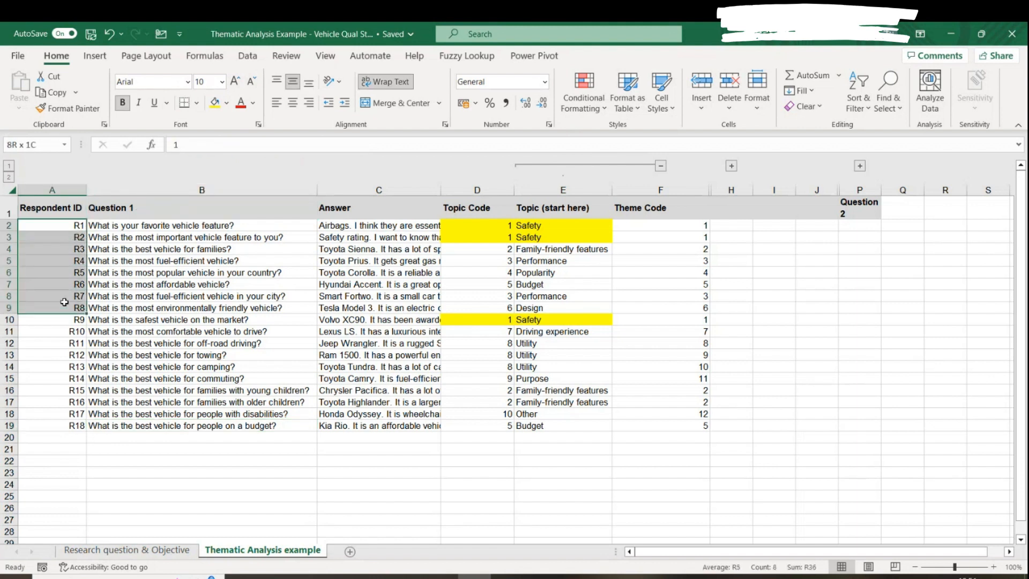
{"action": "left_click", "coordinate": [844, 203]}
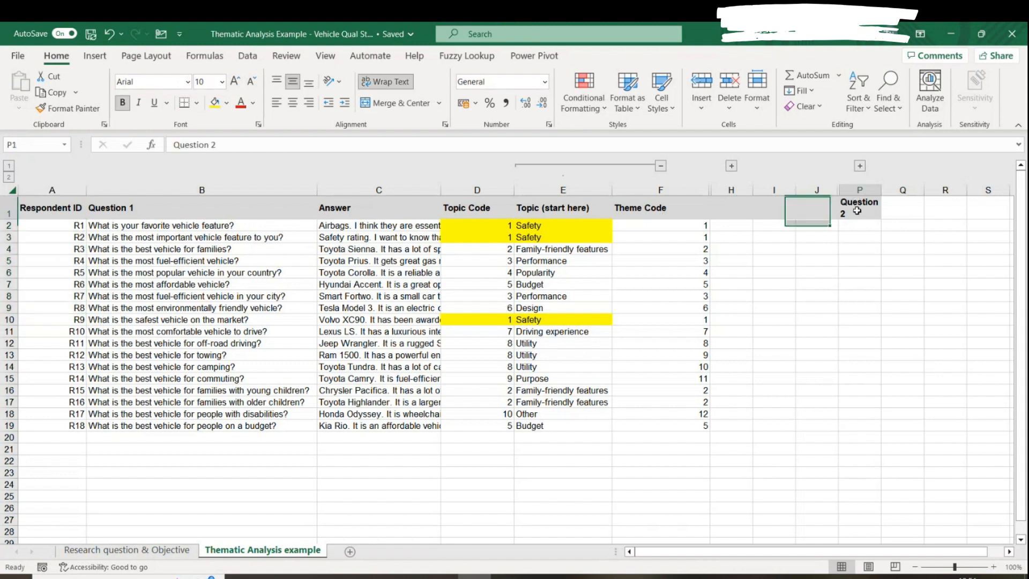
{"action": "left_click_drag", "start_coordinate": [853, 225], "coordinate": [863, 321]}
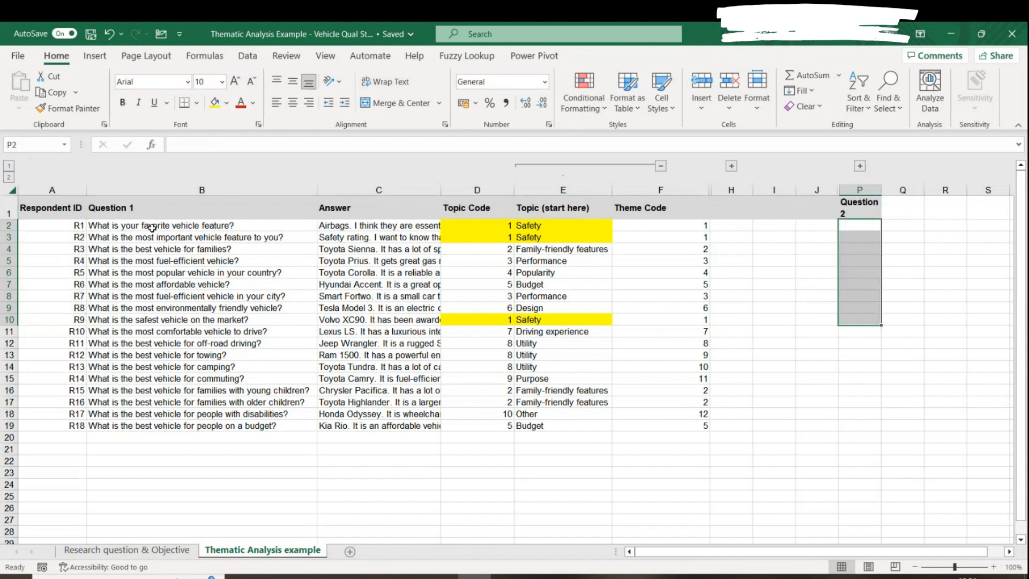
{"action": "left_click_drag", "start_coordinate": [152, 226], "coordinate": [151, 309]}
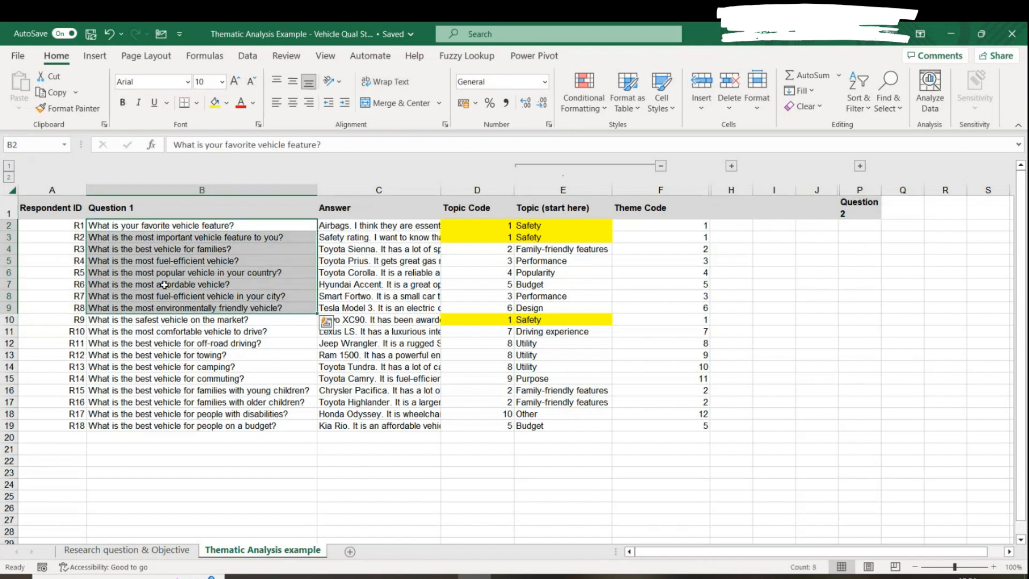
{"action": "left_click", "coordinate": [158, 248]}
{"action": "left_click", "coordinate": [169, 284]}
{"action": "left_click", "coordinate": [174, 311]}
{"action": "left_click", "coordinate": [177, 332]}
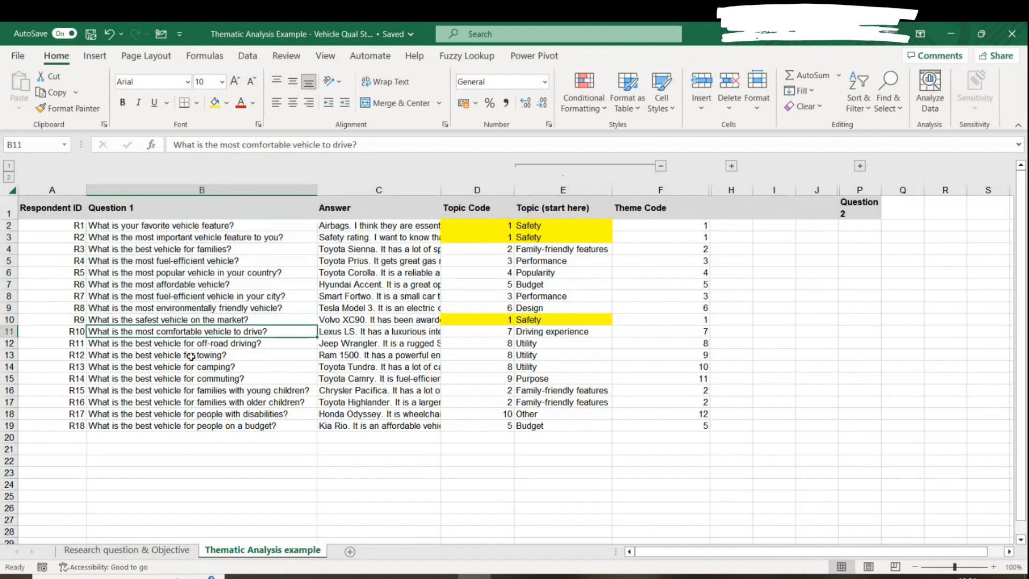
{"action": "left_click", "coordinate": [197, 377]}
Read R3's question in B4 and answer in C4 against the topic Family-friendly features in E4.
{"action": "left_click", "coordinate": [257, 249]}
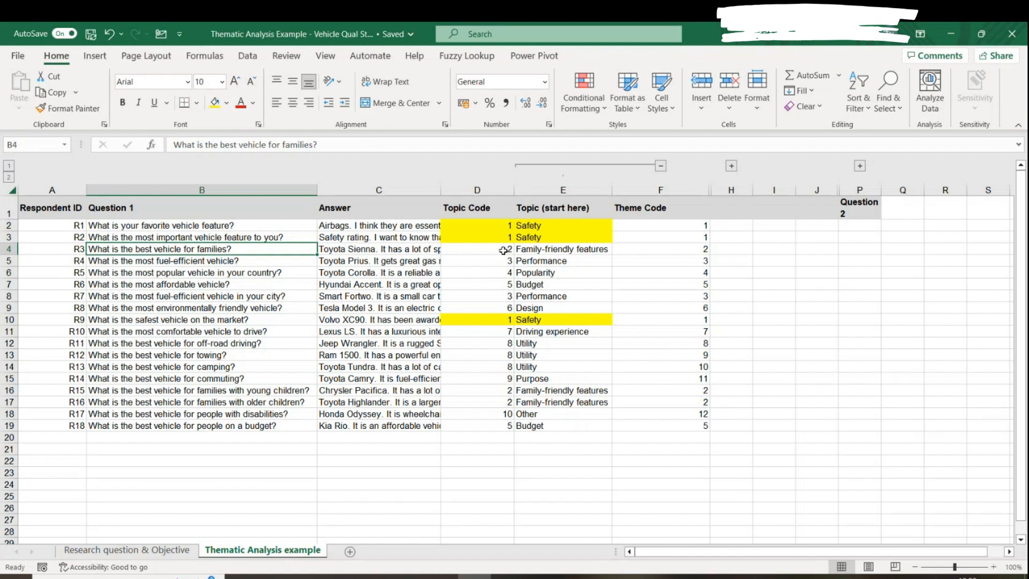
{"action": "left_click", "coordinate": [557, 250]}
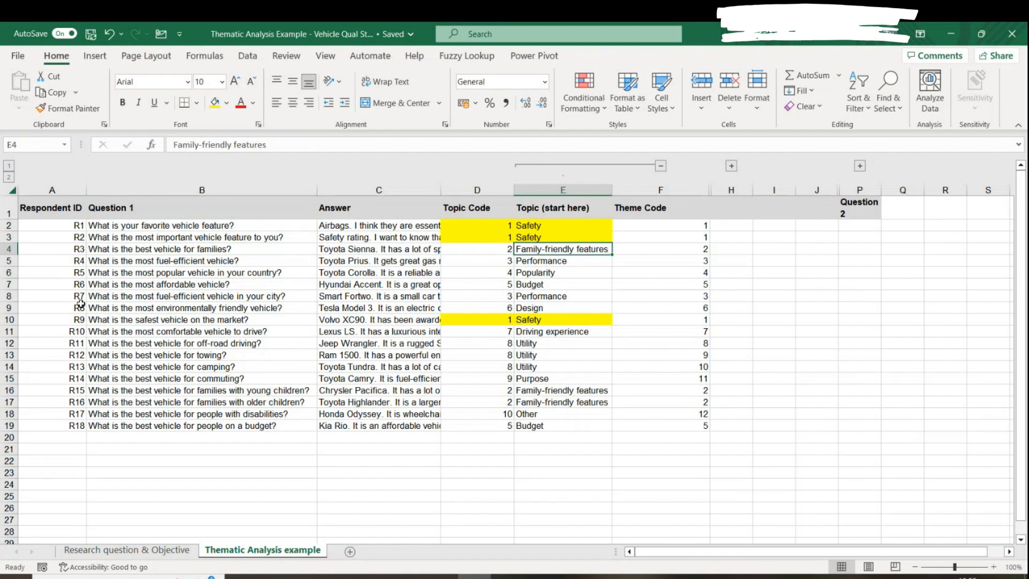
{"action": "left_click", "coordinate": [124, 249]}
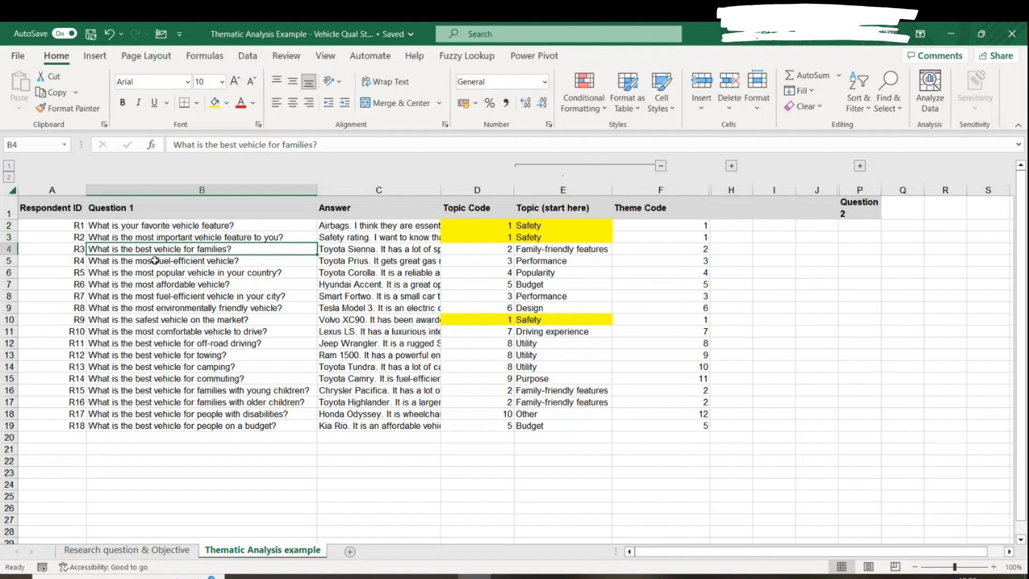
{"action": "left_click", "coordinate": [392, 249]}
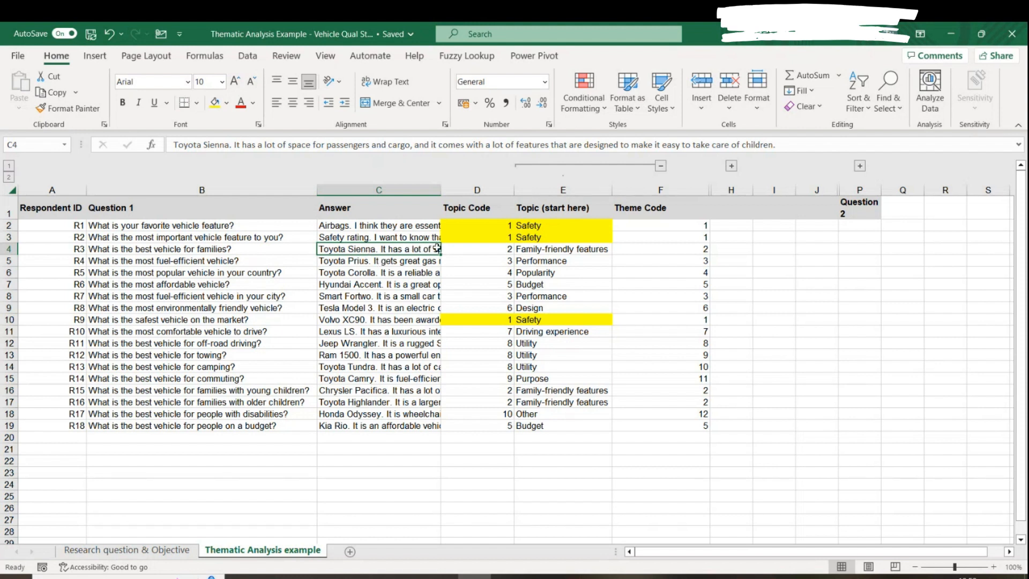
Fill the Family-friendly features topic in E4 and its topic code in D4 with orange.
{"action": "left_click", "coordinate": [542, 248]}
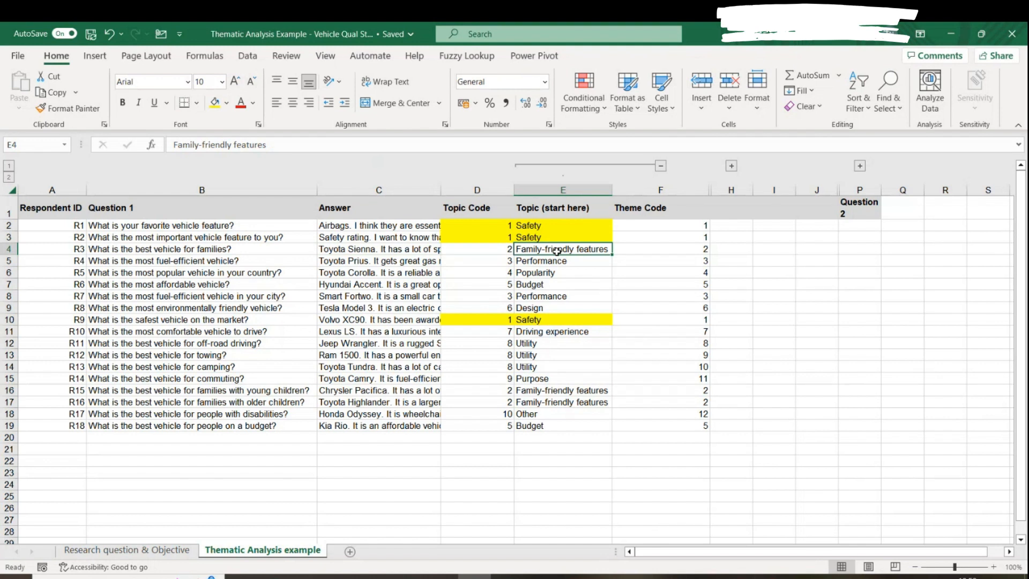
{"action": "left_click", "coordinate": [226, 104]}
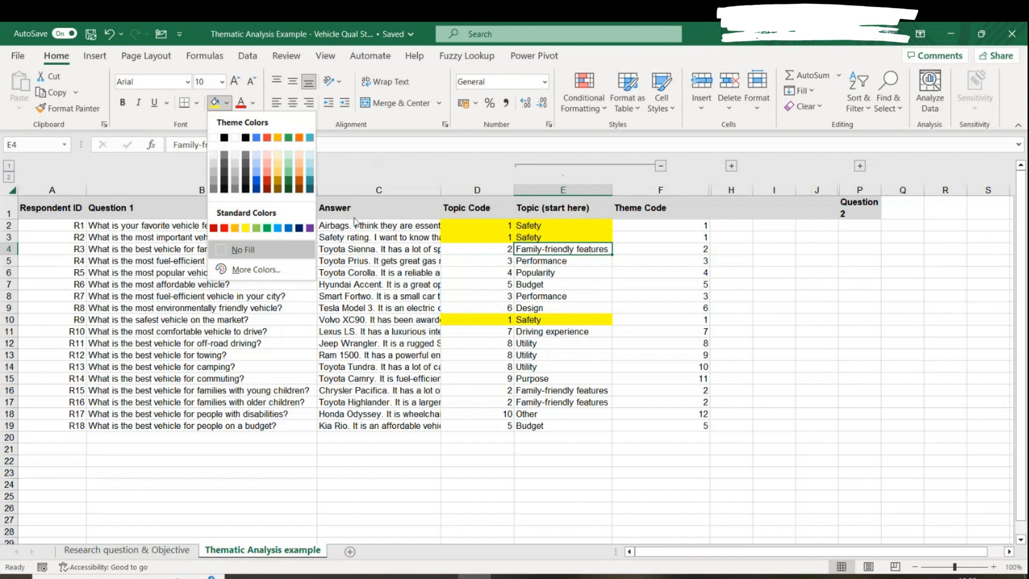
{"action": "left_click", "coordinate": [299, 138]}
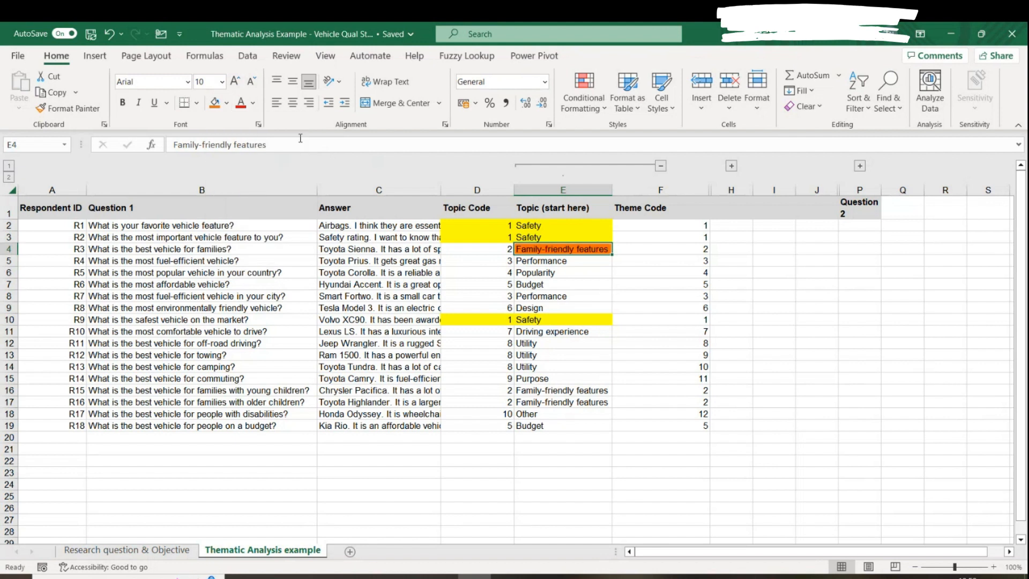
{"action": "left_click", "coordinate": [495, 246]}
{"action": "left_click", "coordinate": [218, 103]}
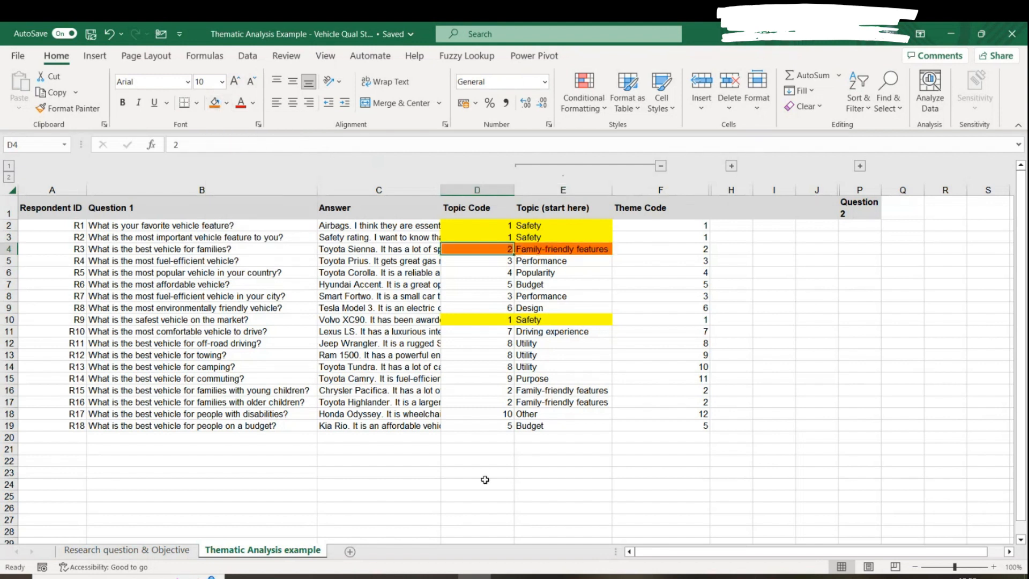
{"action": "left_click", "coordinate": [549, 287]}
{"action": "left_click_drag", "start_coordinate": [498, 249], "coordinate": [536, 250]}
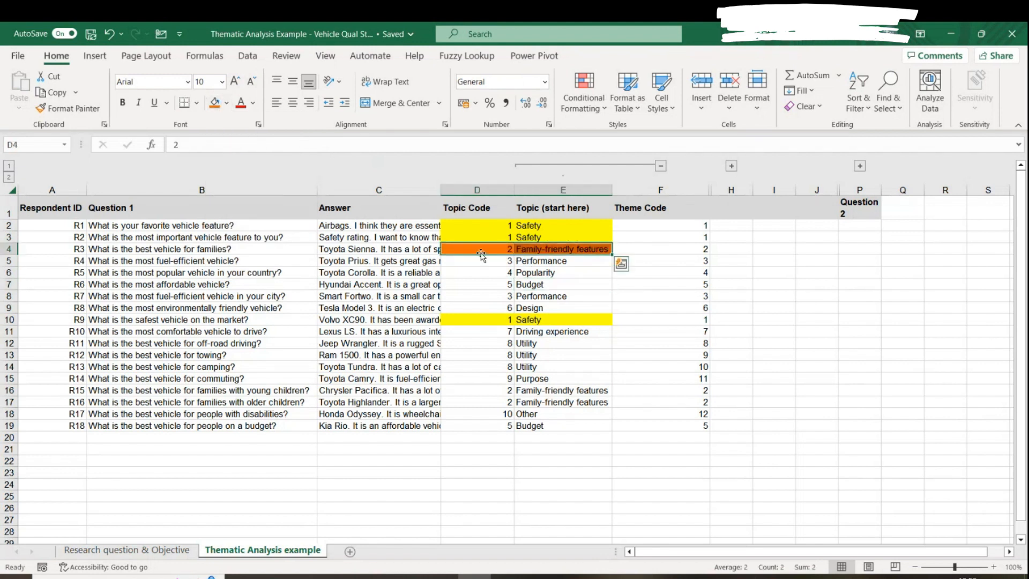
Scan the remaining answers in column C for another family-related response, and read R15's question and answer in B16 and C16.
{"action": "left_click_drag", "start_coordinate": [357, 260], "coordinate": [375, 356]}
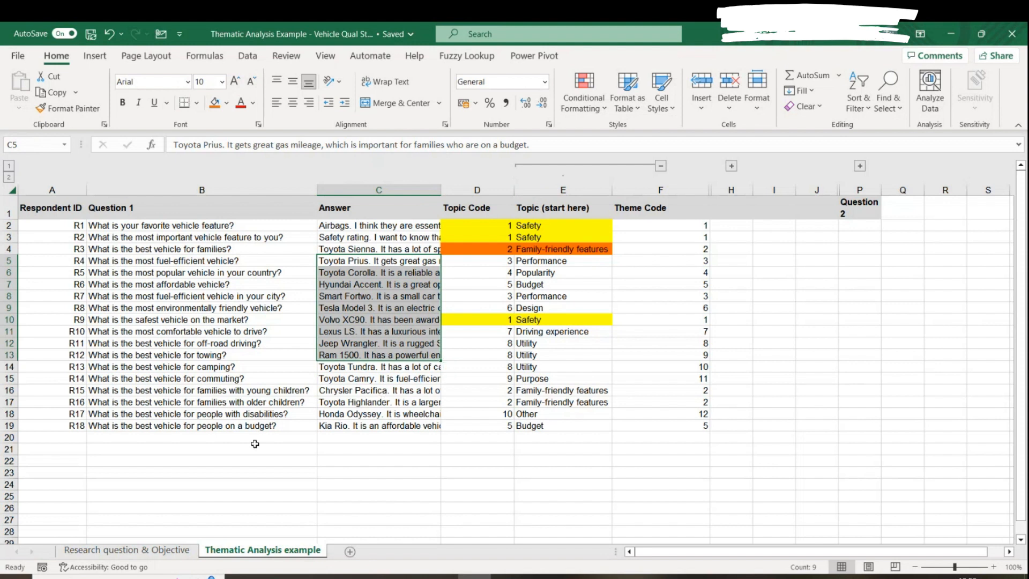
{"action": "left_click_drag", "start_coordinate": [77, 367], "coordinate": [82, 426]}
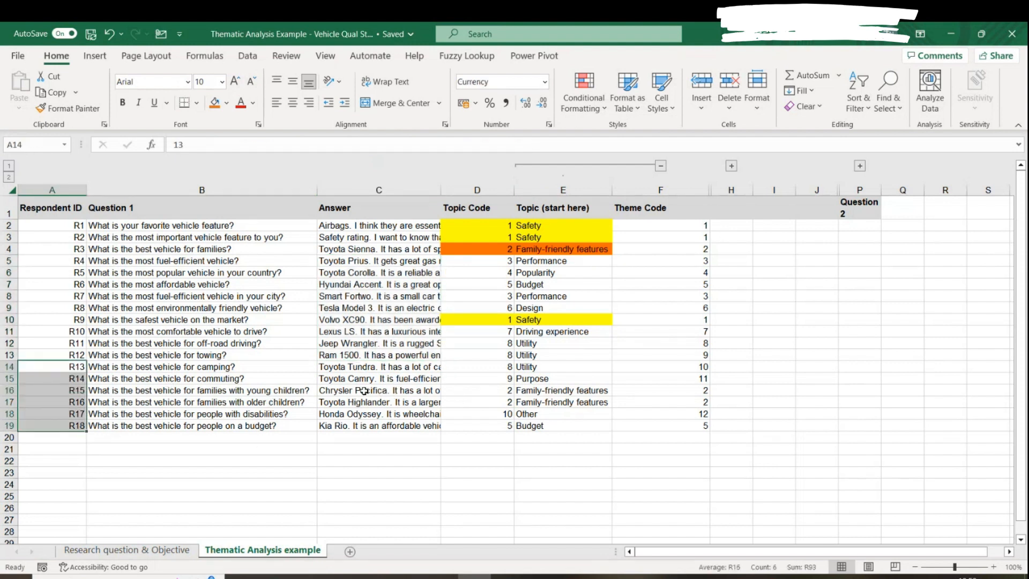
{"action": "left_click", "coordinate": [370, 237]}
{"action": "left_click", "coordinate": [362, 273]}
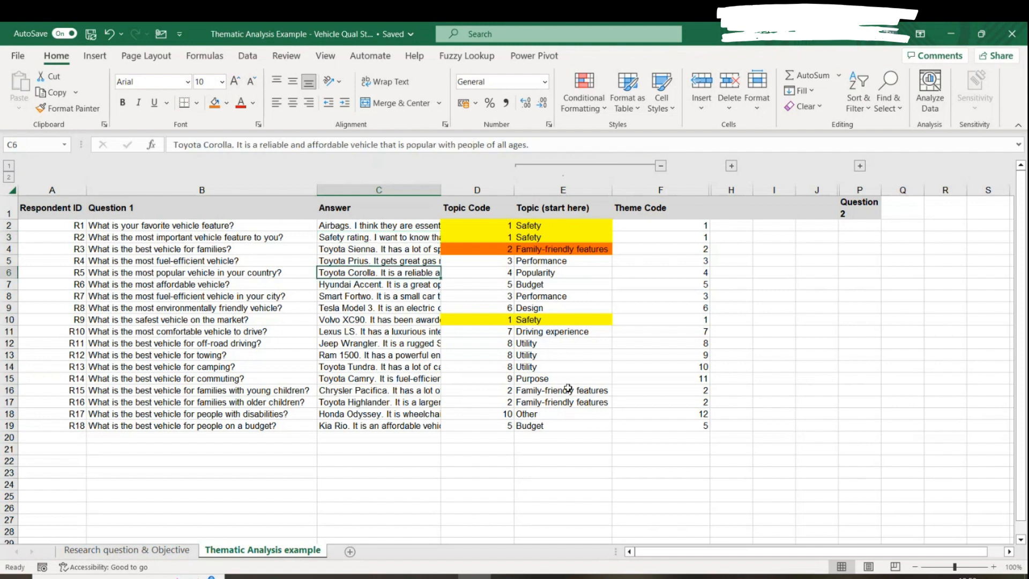
{"action": "left_click", "coordinate": [328, 392]}
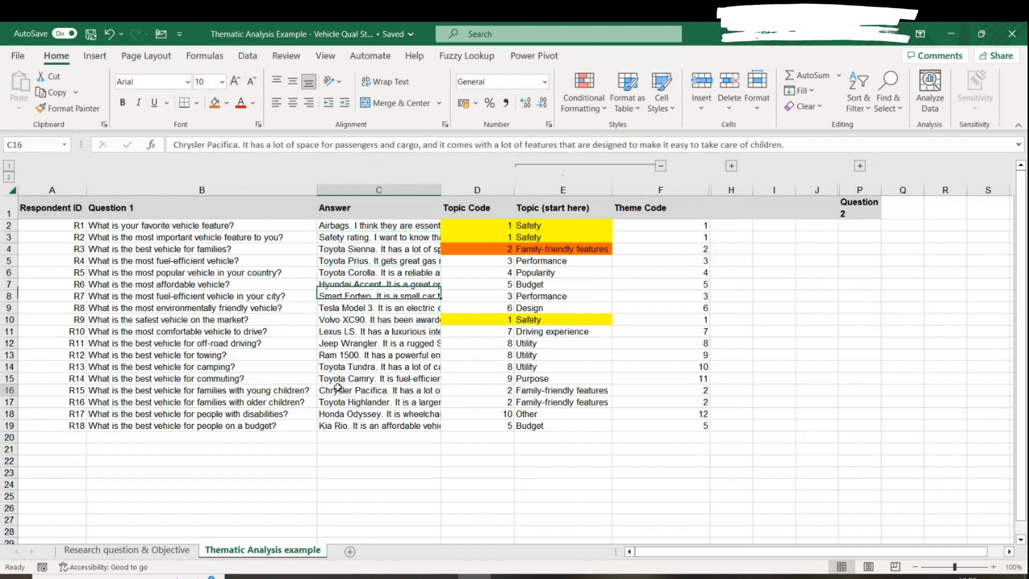
{"action": "left_click", "coordinate": [115, 392]}
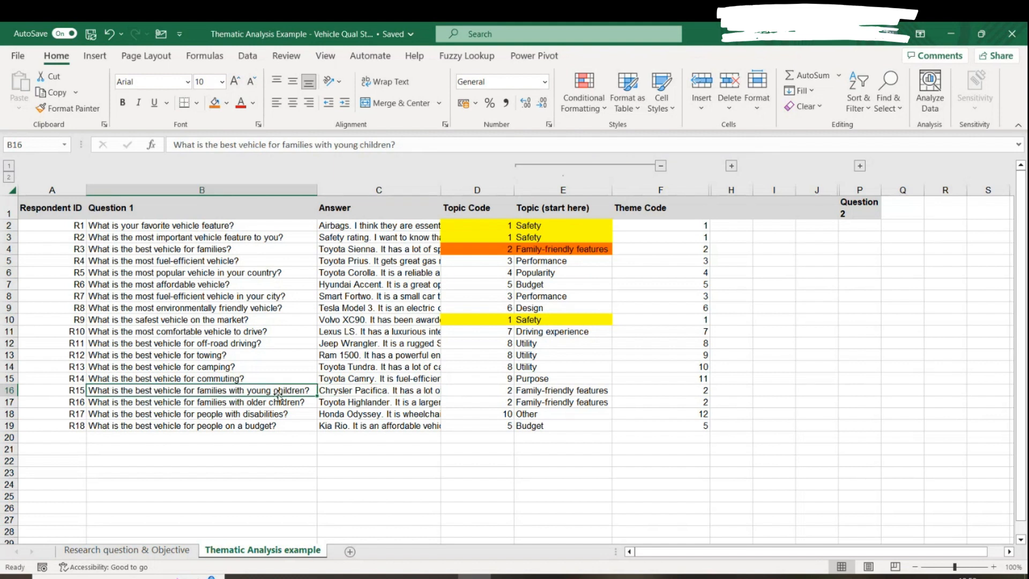
{"action": "left_click", "coordinate": [357, 392]}
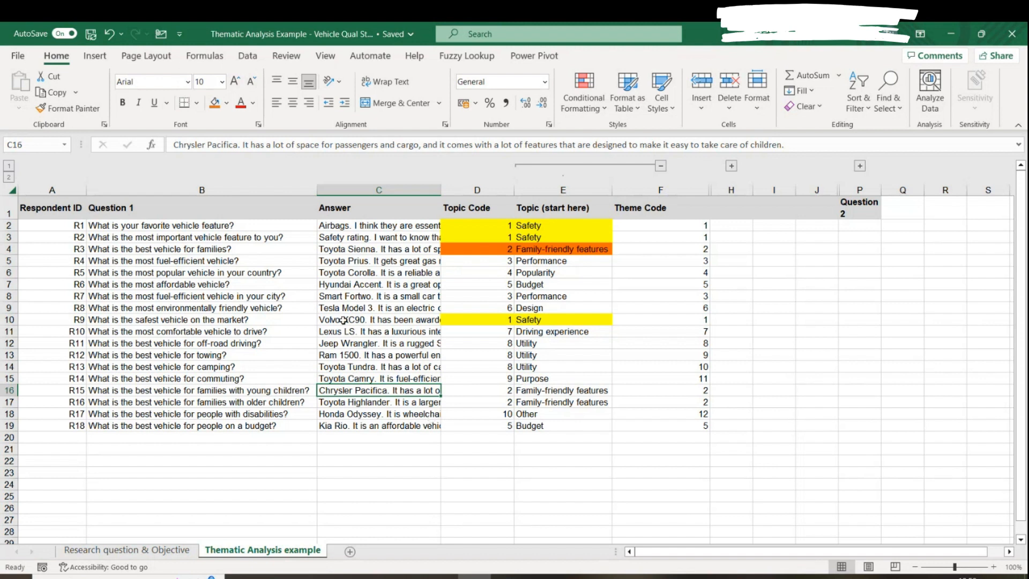
Fill R15's topic code in D16 and Family-friendly features topic in E16 with orange.
{"action": "left_click_drag", "start_coordinate": [537, 390], "coordinate": [482, 390]}
{"action": "left_click", "coordinate": [214, 103]}
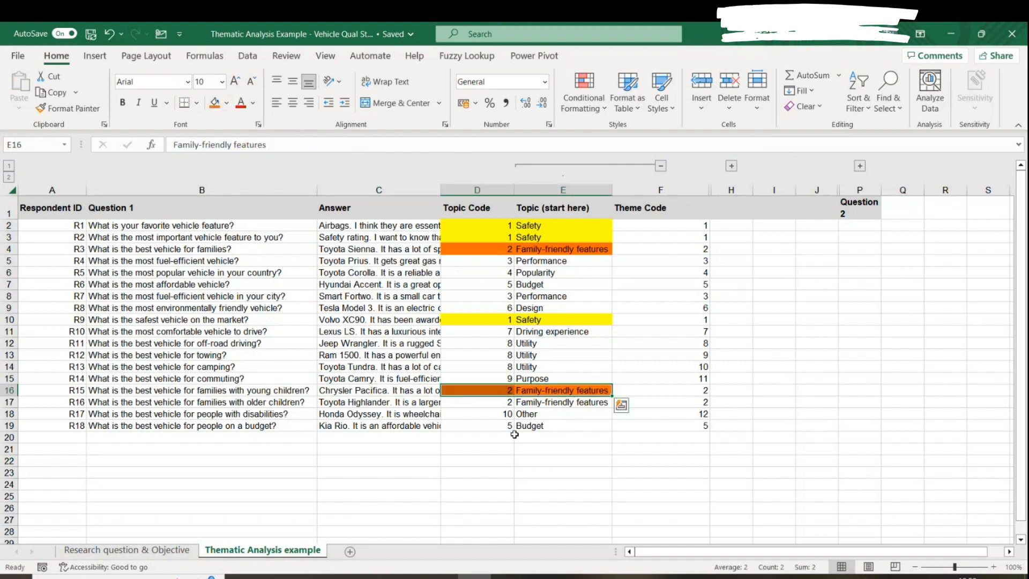
{"action": "left_click", "coordinate": [569, 391]}
{"action": "left_click", "coordinate": [483, 392]}
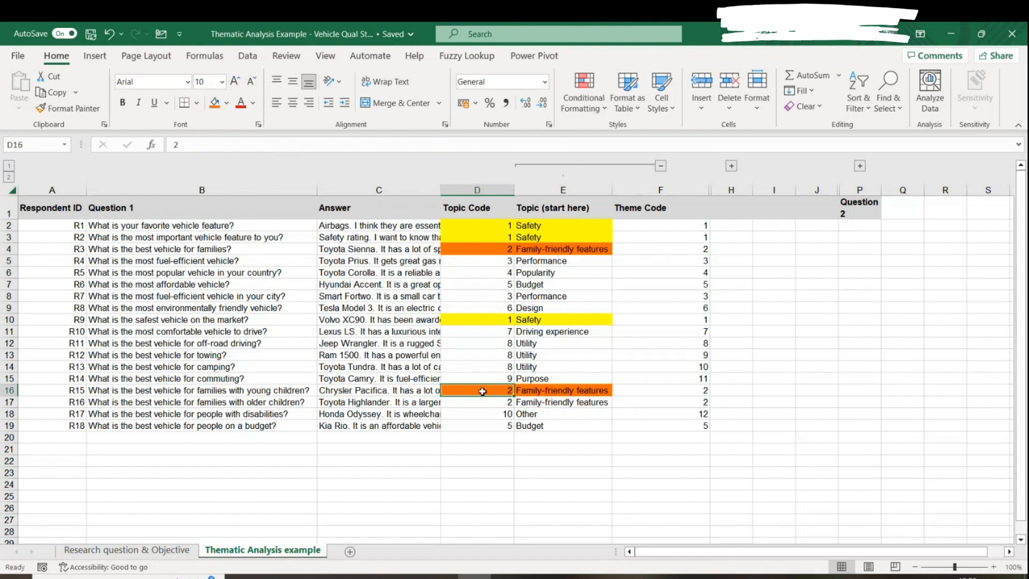
{"action": "left_click", "coordinate": [553, 391]}
Clear R15's topic code in D16 and restore it as 2.
{"action": "left_click", "coordinate": [489, 394]}
{"action": "key", "text": "Delete"}
{"action": "key", "text": "Down"}
{"action": "key", "text": "Down"}
{"action": "key", "text": "Down"}
{"action": "key", "text": "Down"}
{"action": "key", "text": "Down"}
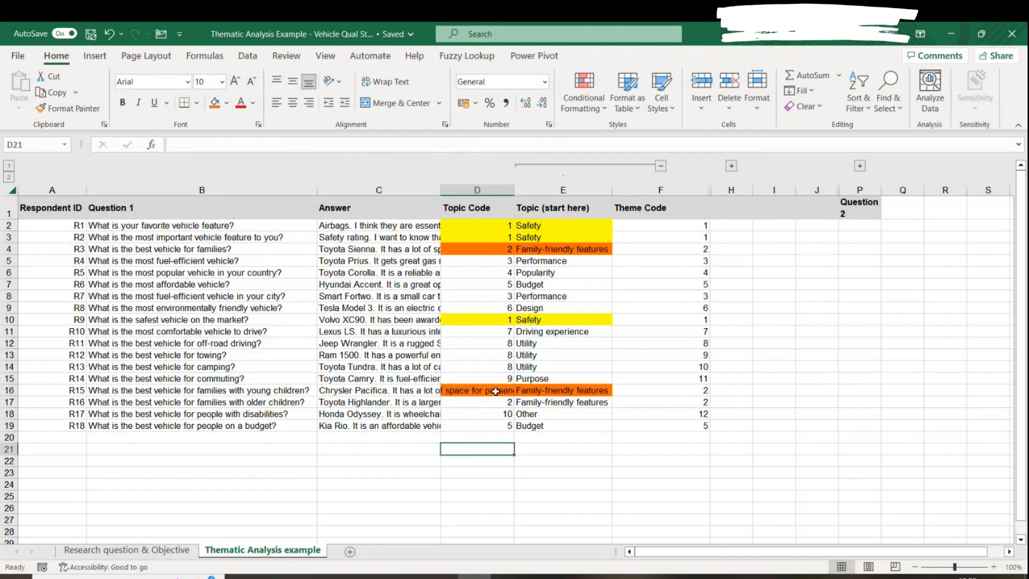
{"action": "left_click", "coordinate": [495, 392]}
{"action": "key", "text": "ctrl+z"}
{"action": "left_click", "coordinate": [495, 462]}
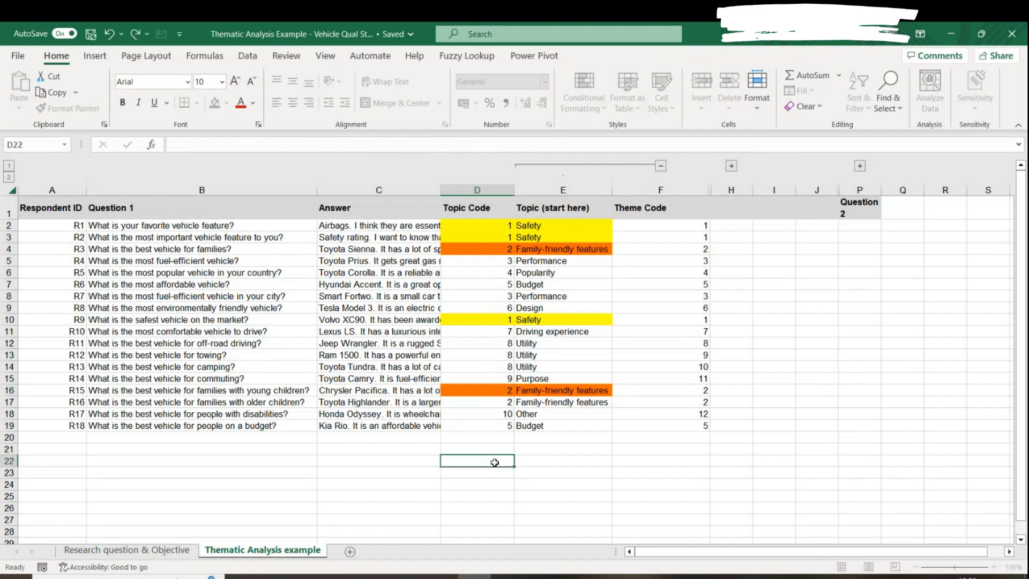
Clear the topic text for R15 in E16.
{"action": "left_click", "coordinate": [555, 251]}
{"action": "key", "text": "ctrl+c"}
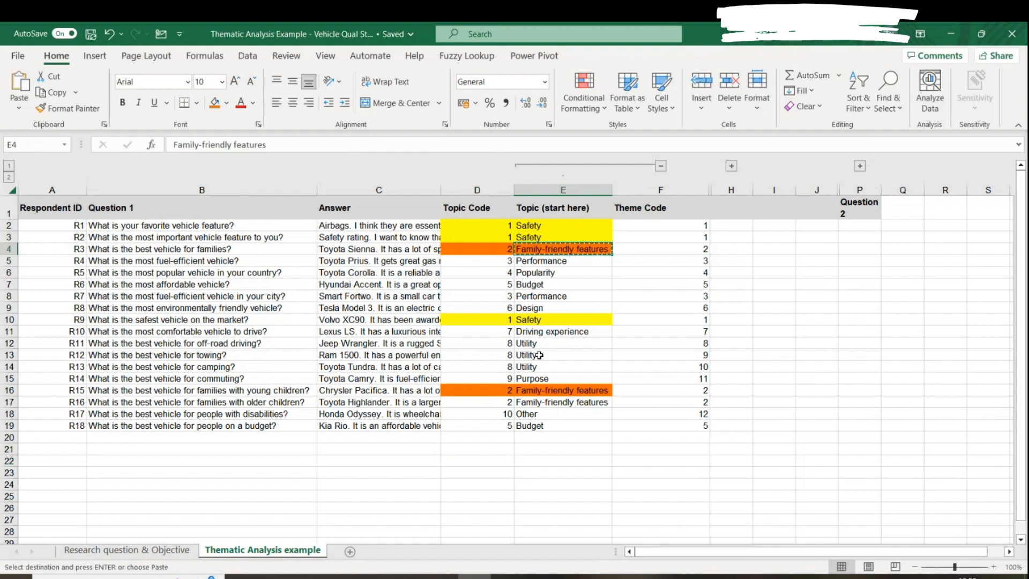
{"action": "left_click", "coordinate": [549, 452]}
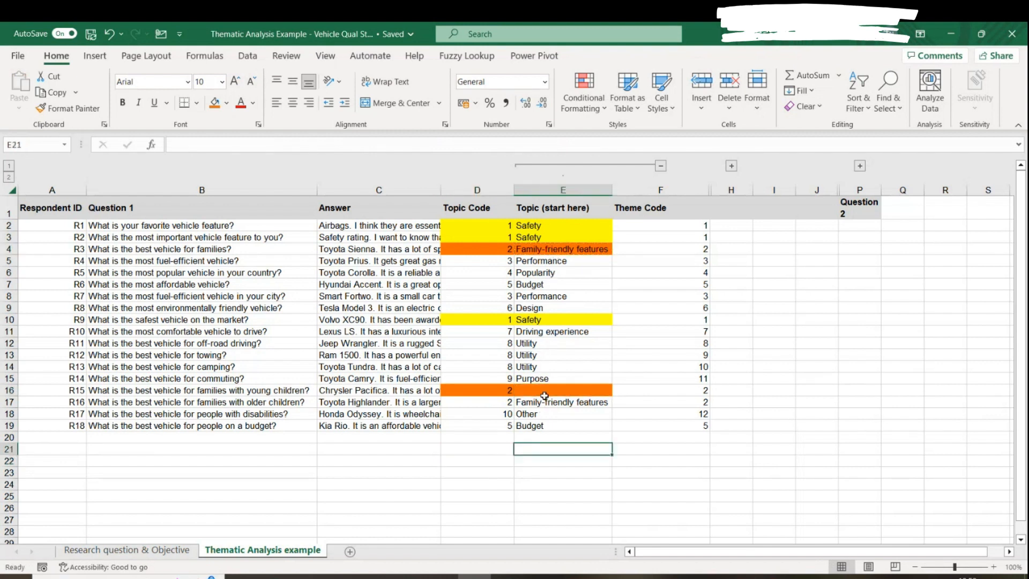
{"action": "left_click", "coordinate": [544, 388]}
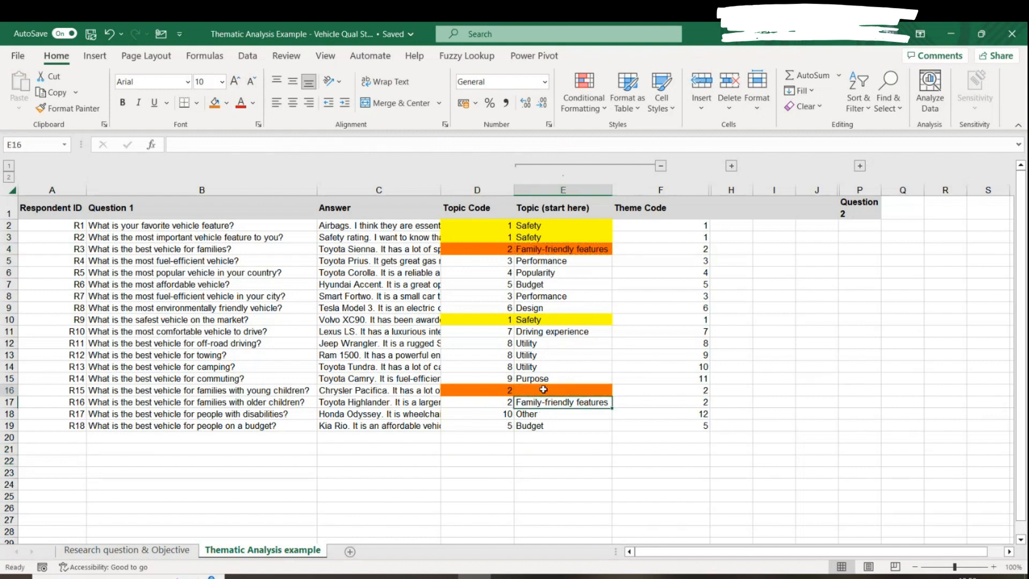
{"action": "left_click", "coordinate": [545, 439]}
{"action": "left_click", "coordinate": [534, 391]}
{"action": "left_click", "coordinate": [544, 456]}
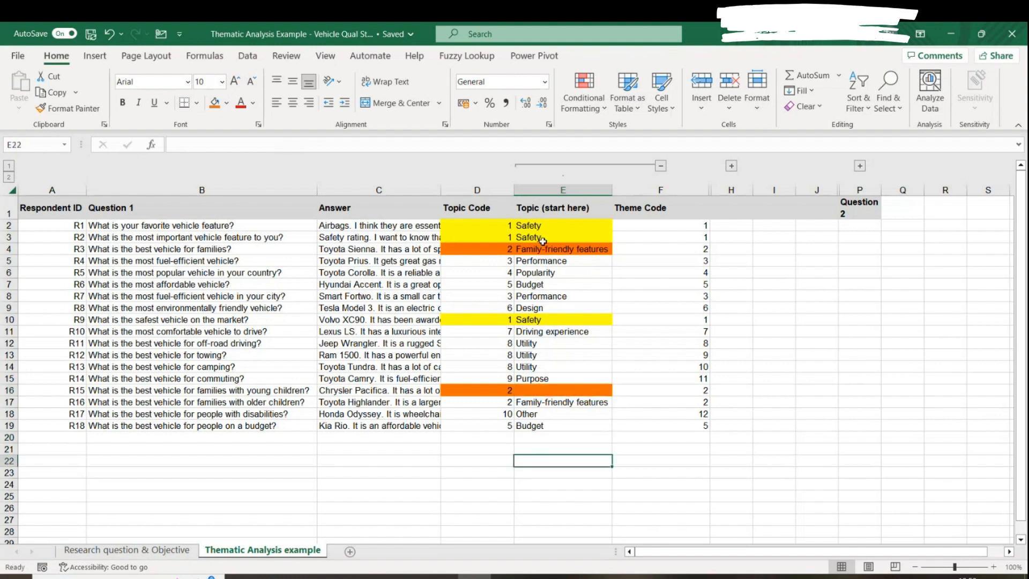
Copy the Family-friendly features topic from E4 into R15's topic cell E16.
{"action": "left_click", "coordinate": [542, 296]}
{"action": "left_click", "coordinate": [541, 249]}
{"action": "key", "text": "ctrl+c"}
{"action": "left_click", "coordinate": [543, 387]}
{"action": "key", "text": "ctrl+v"}
{"action": "left_click", "coordinate": [536, 450]}
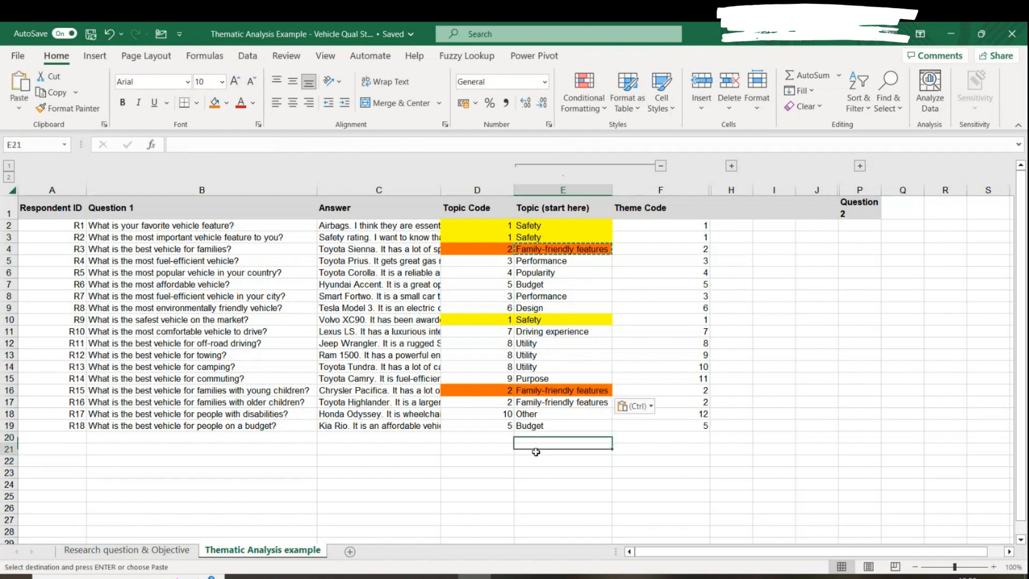
Clear the topic codes and topics in D5:E18.
{"action": "left_click_drag", "start_coordinate": [491, 333], "coordinate": [508, 374]}
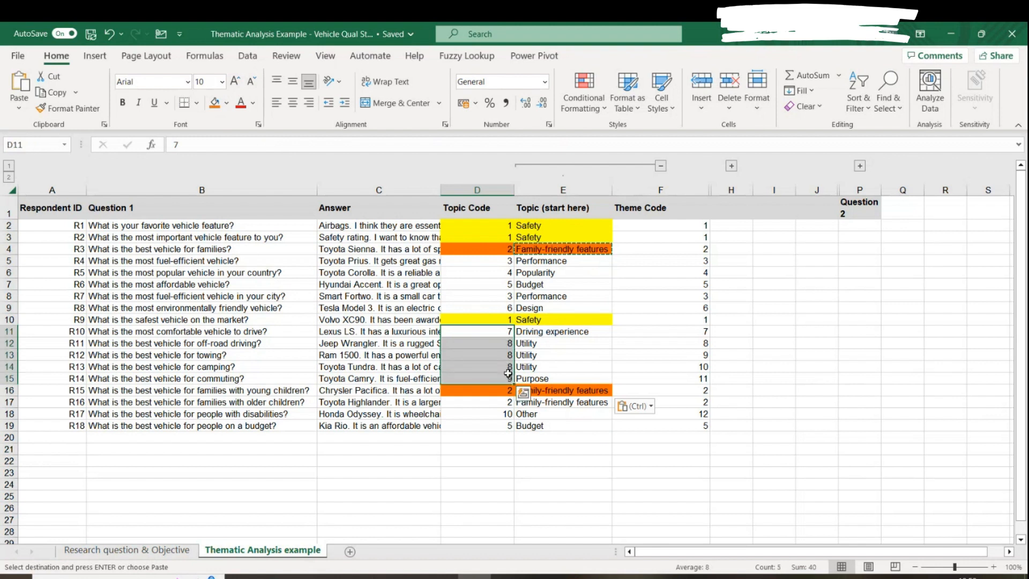
{"action": "left_click_drag", "start_coordinate": [504, 263], "coordinate": [568, 415]}
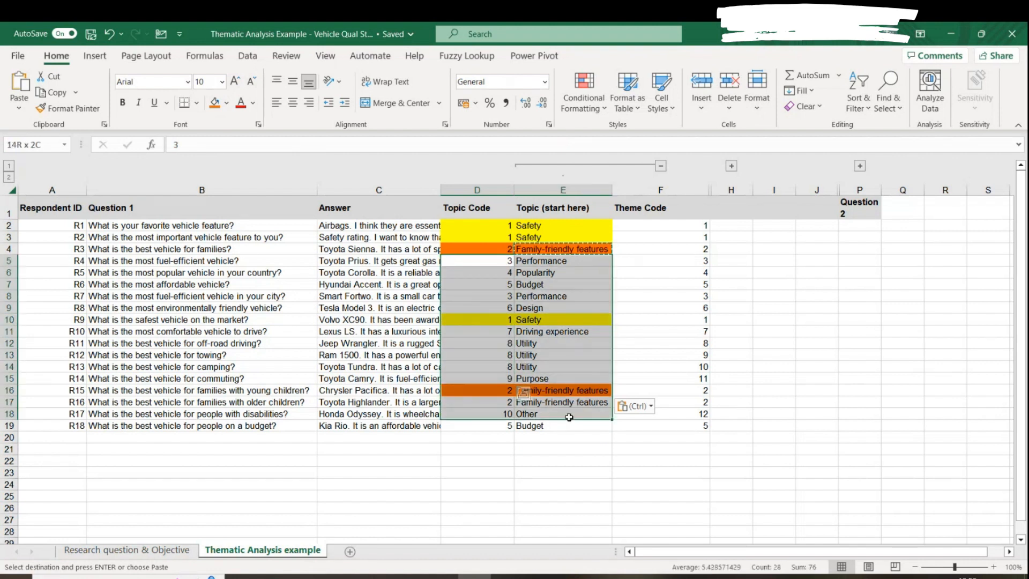
{"action": "key", "text": "Delete"}
{"action": "left_click", "coordinate": [548, 460]}
Try topic code 3 for R5 in D6 and remove it again.
{"action": "left_click", "coordinate": [481, 271]}
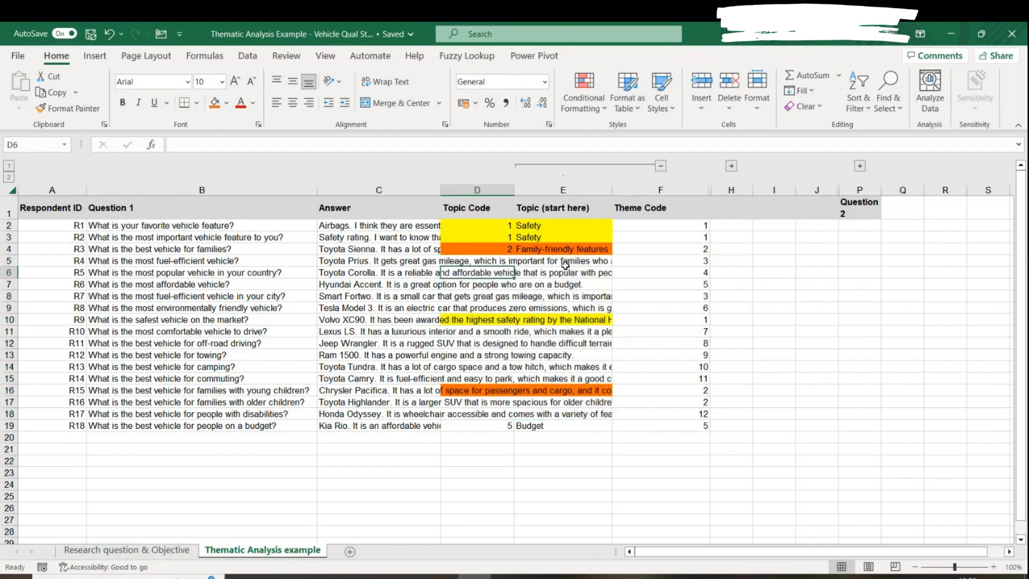
{"action": "type", "text": "3"}
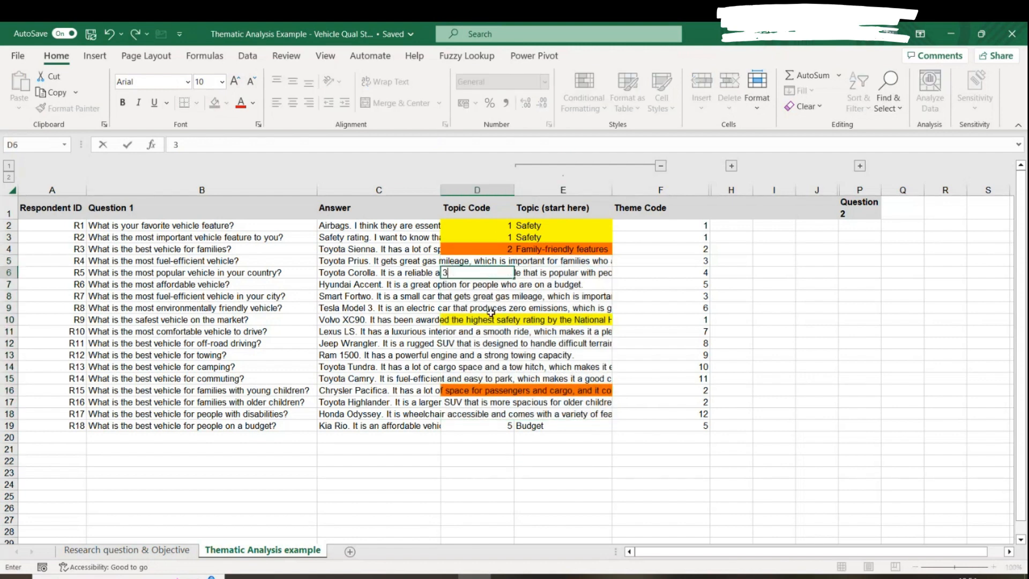
{"action": "key", "text": "Return"}
{"action": "left_click", "coordinate": [534, 274]}
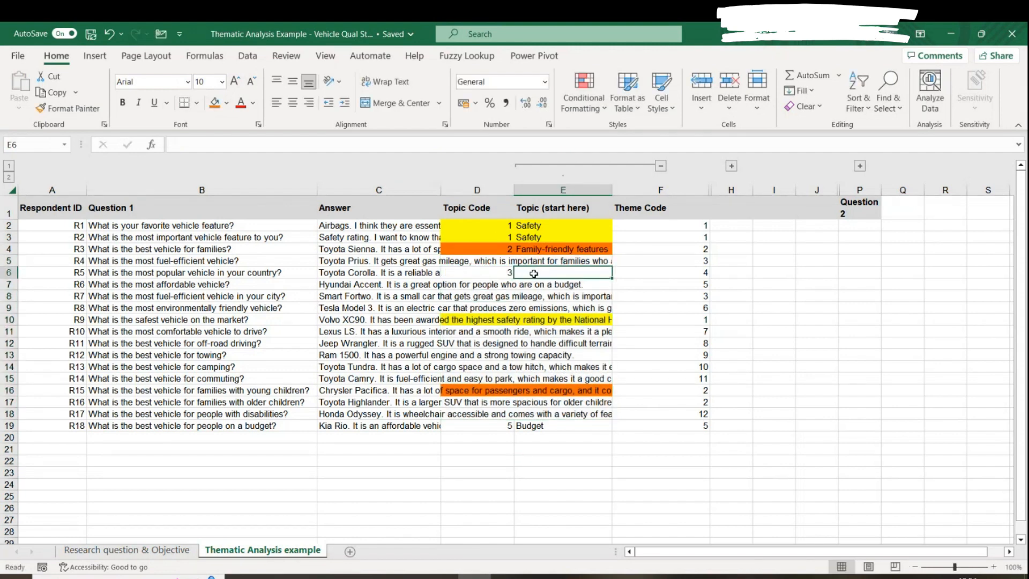
{"action": "type", "text": "Friend"}
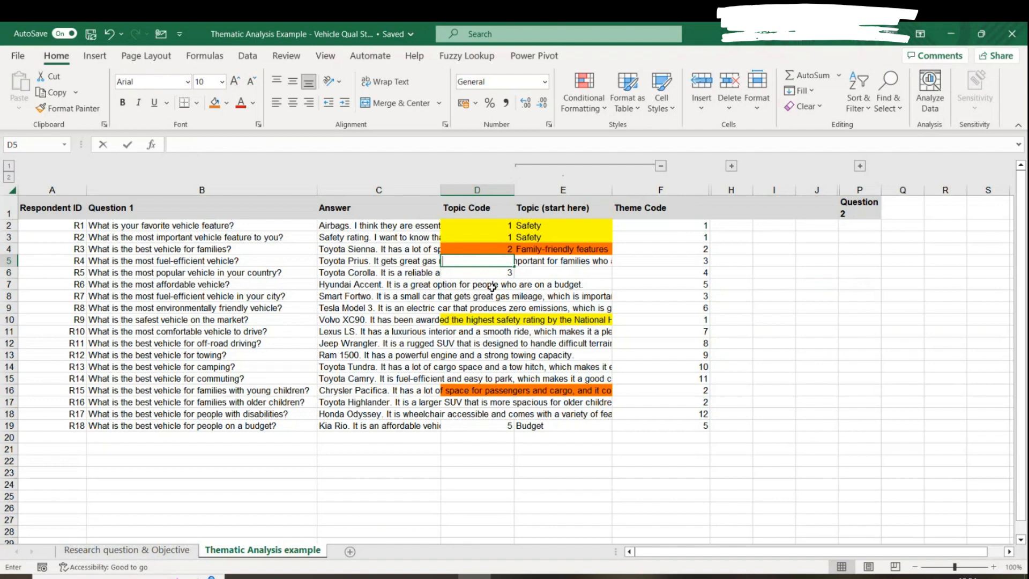
{"action": "key", "text": "Return"}
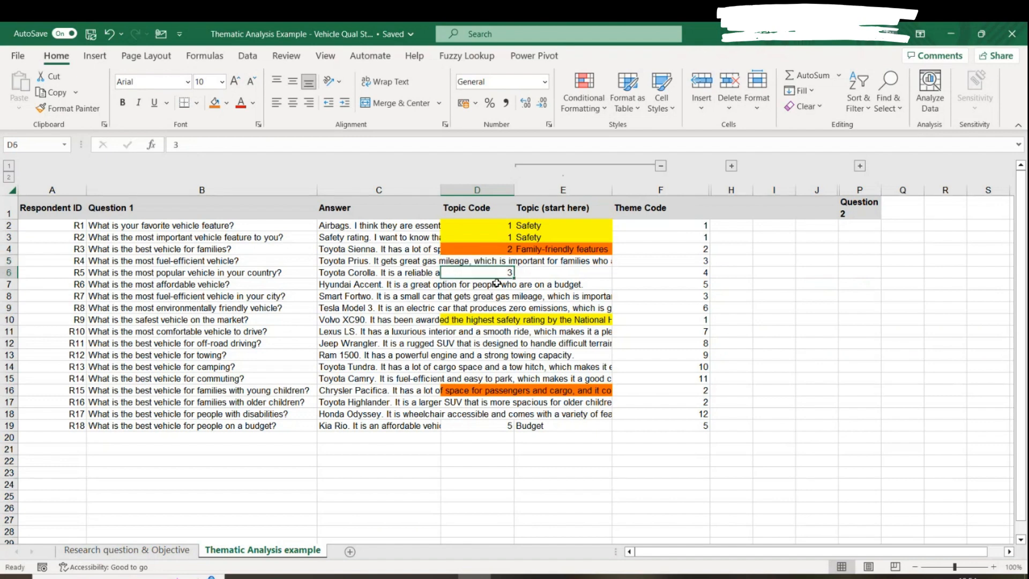
{"action": "key", "text": "BackSpace"}
{"action": "left_click", "coordinate": [496, 294]}
Undo the trial entries and the clearing of D5:E18.
{"action": "left_click", "coordinate": [110, 33]}
{"action": "left_click", "coordinate": [110, 34]}
{"action": "left_click", "coordinate": [111, 38]}
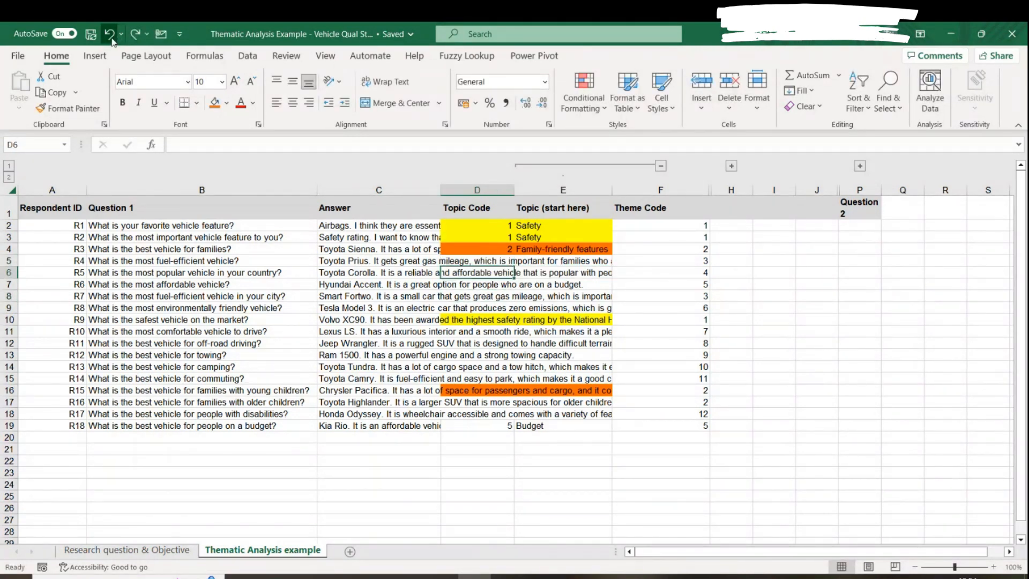
{"action": "left_click", "coordinate": [111, 38]}
{"action": "left_click", "coordinate": [523, 359]}
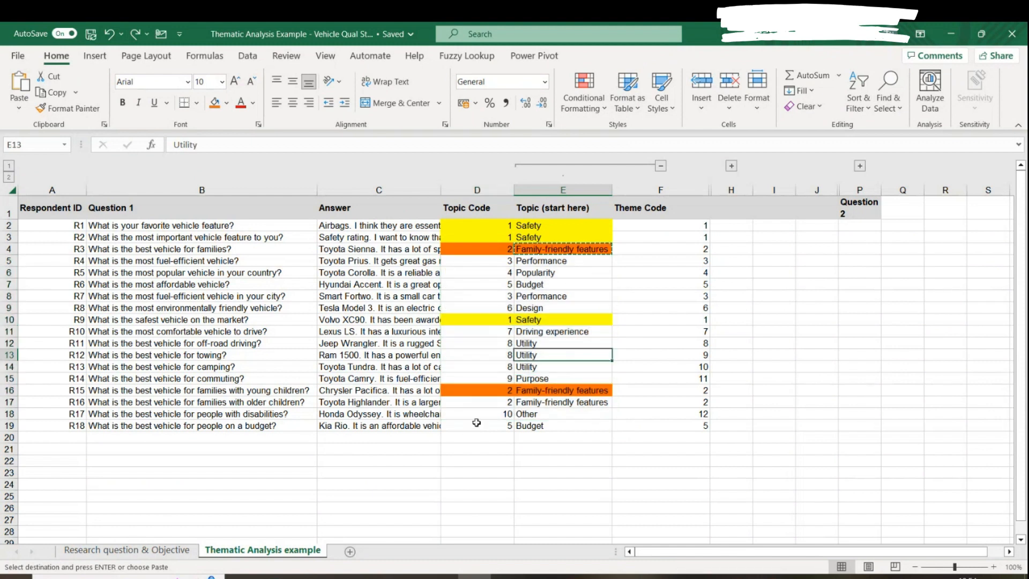
Read R16's question in B17 and answer in C17 to judge which topic they match.
{"action": "left_click", "coordinate": [381, 403]}
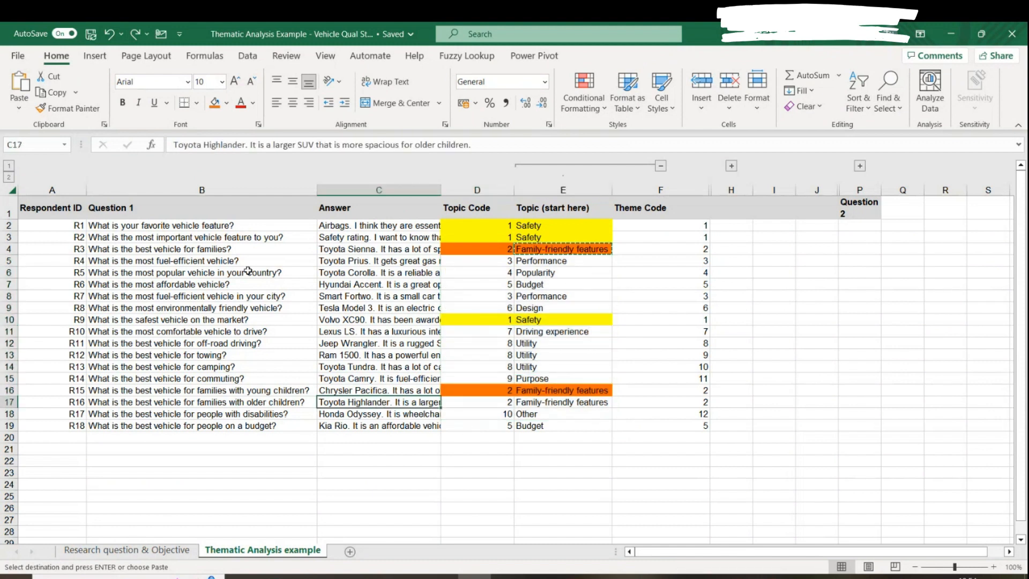
{"action": "left_click", "coordinate": [127, 400]}
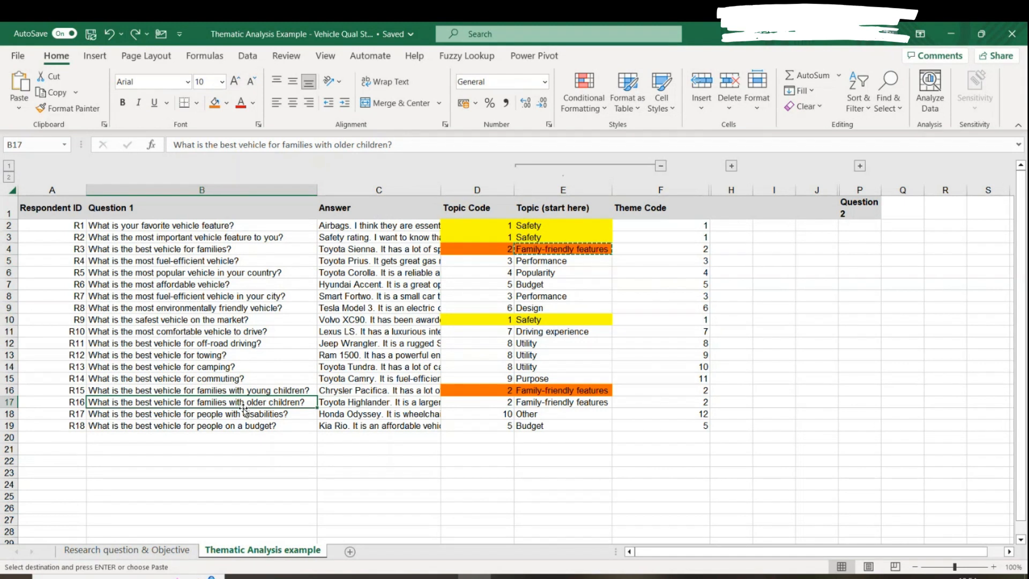
{"action": "left_click", "coordinate": [355, 402]}
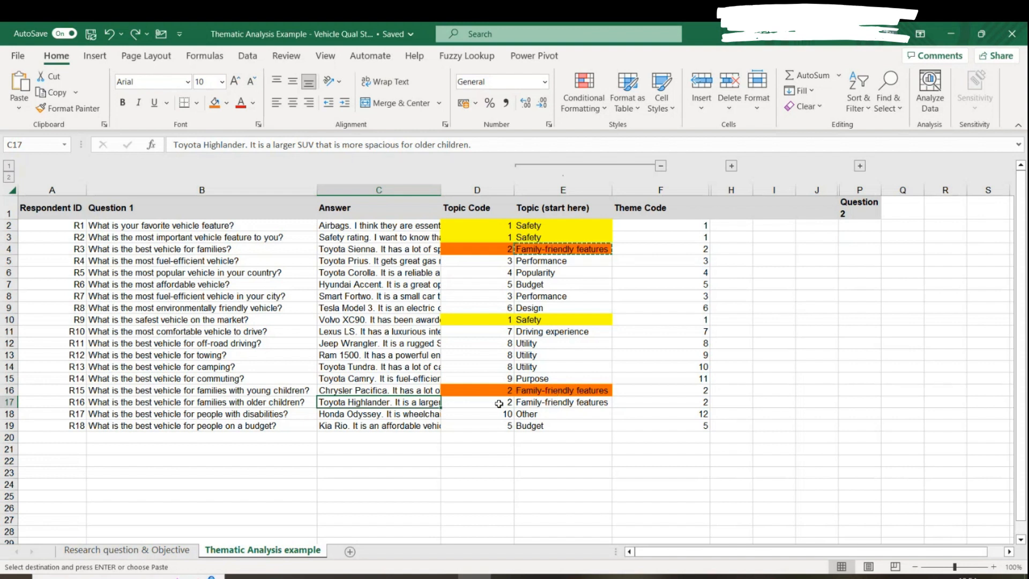
Fill R16's topic code in D17 and topic in E17 with the same orange.
{"action": "left_click_drag", "start_coordinate": [500, 404], "coordinate": [537, 404]}
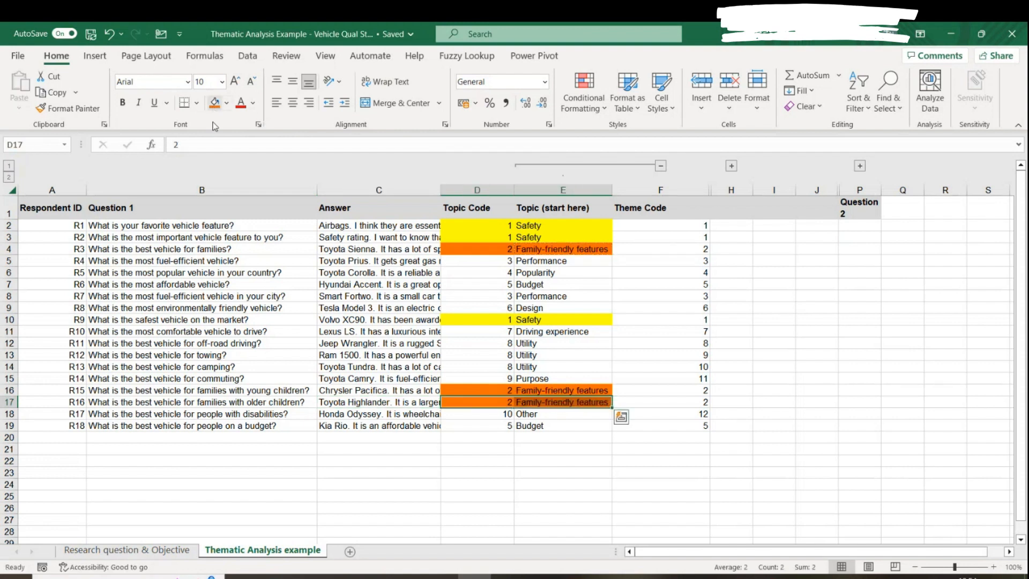
{"action": "left_click", "coordinate": [214, 103]}
{"action": "left_click", "coordinate": [533, 400]}
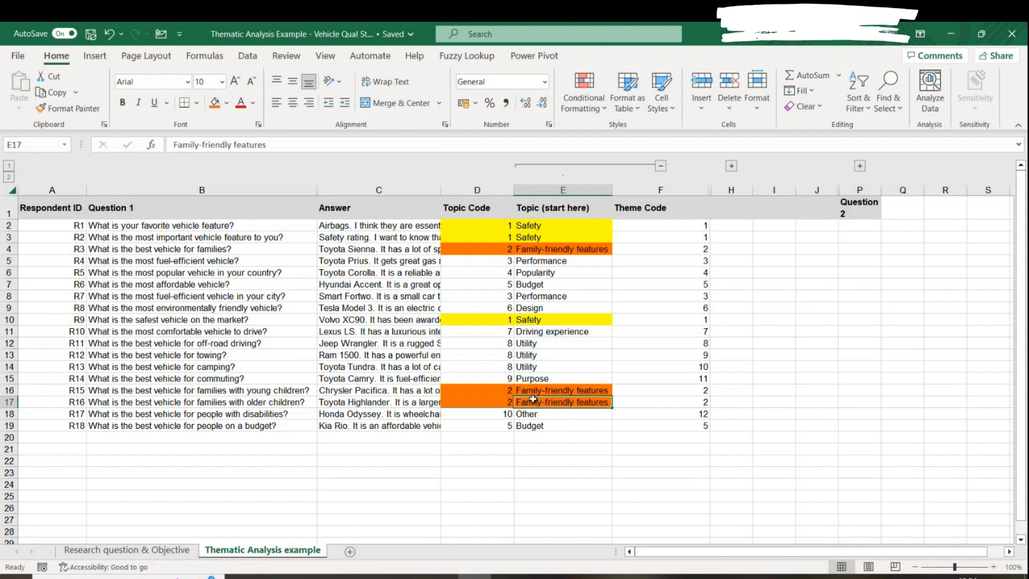
Clear the contents of D17:E17 and re-enter topic code 2 in D17.
{"action": "left_click", "coordinate": [494, 403]}
{"action": "left_click_drag", "start_coordinate": [494, 401], "coordinate": [536, 402]}
{"action": "key", "text": "Delete"}
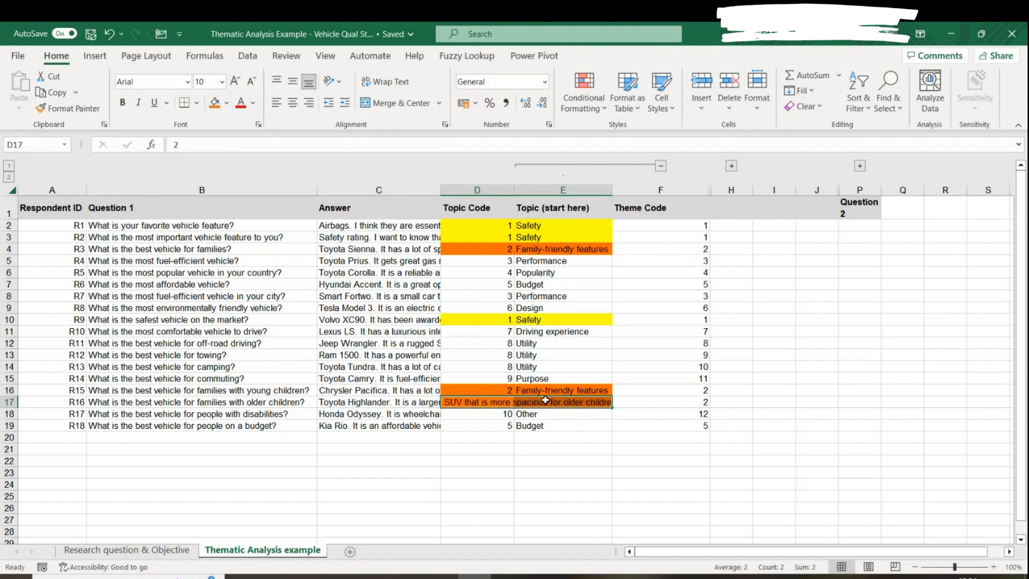
{"action": "type", "text": "2"}
{"action": "left_click", "coordinate": [535, 458]}
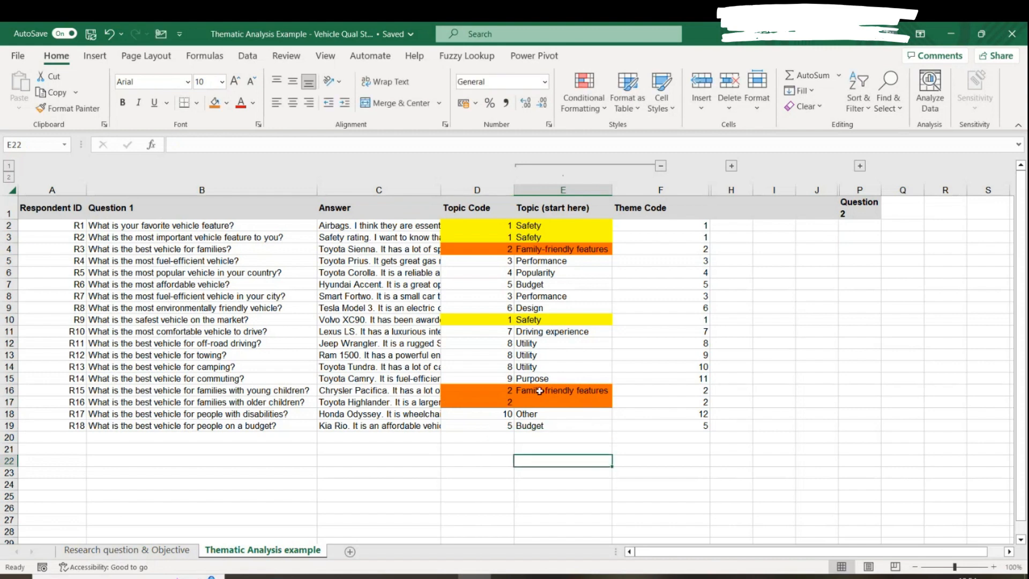
Copy the Family-friendly features topic from E16 and paste it as values into E17.
{"action": "left_click", "coordinate": [542, 390]}
{"action": "key", "text": "ctrl+c"}
{"action": "right_click", "coordinate": [536, 401]}
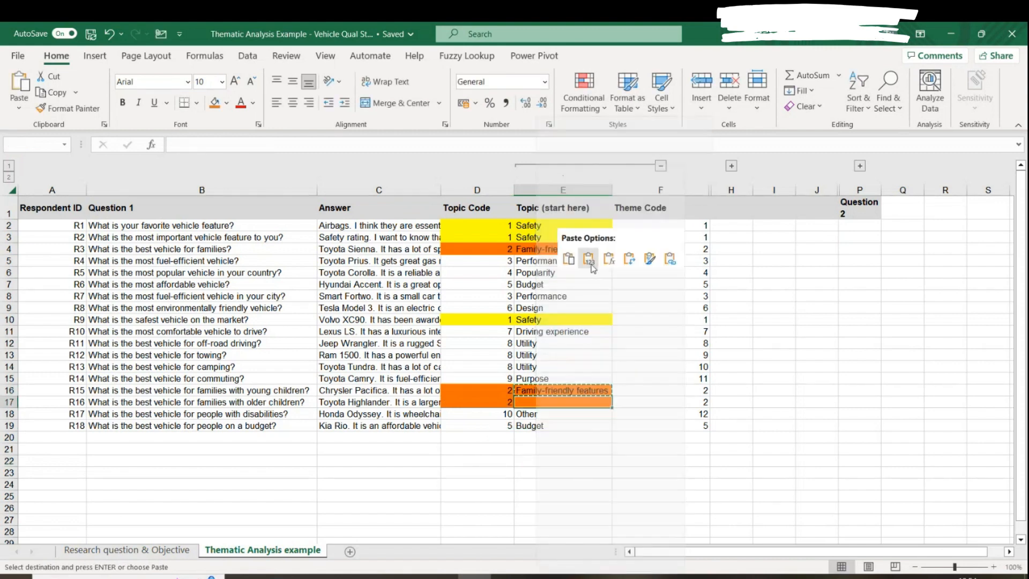
{"action": "left_click", "coordinate": [548, 256]}
{"action": "left_click", "coordinate": [539, 426]}
Check R17's answer in C18 and the neighbouring topics in column E for further family-related responses.
{"action": "left_click", "coordinate": [418, 414]}
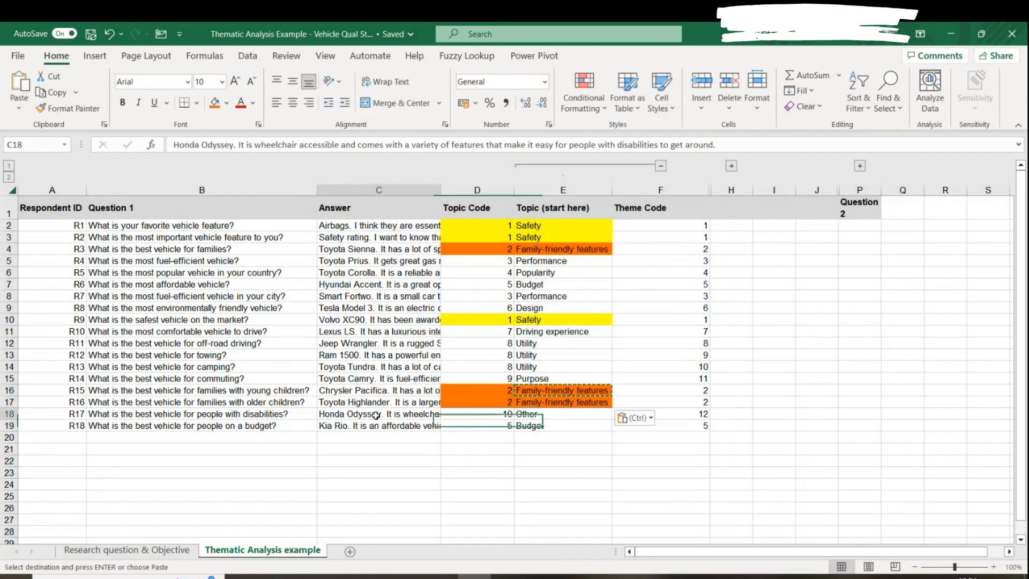
{"action": "left_click", "coordinate": [335, 428]}
{"action": "left_click", "coordinate": [351, 414]}
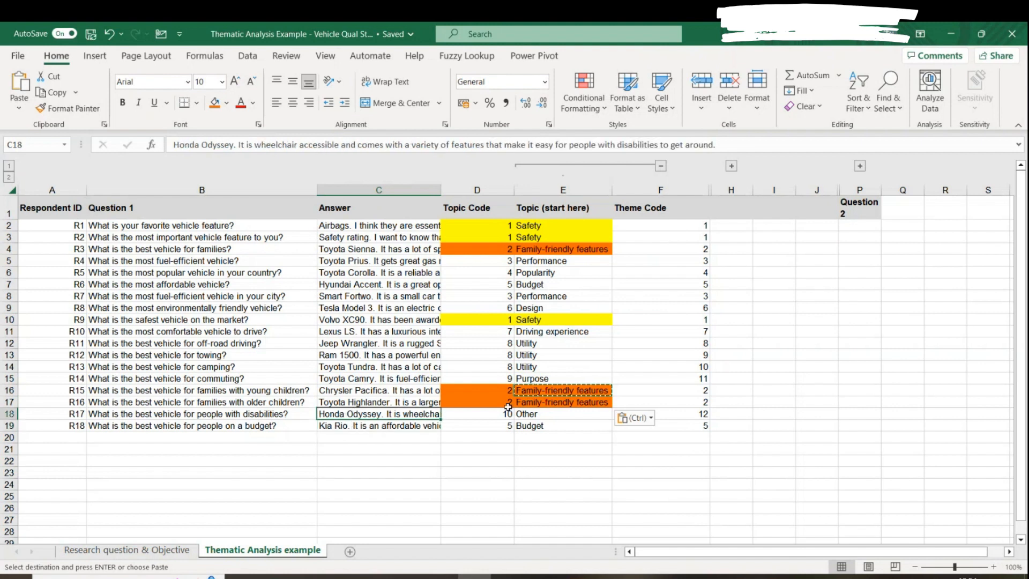
{"action": "left_click", "coordinate": [550, 403]}
{"action": "left_click", "coordinate": [561, 379]}
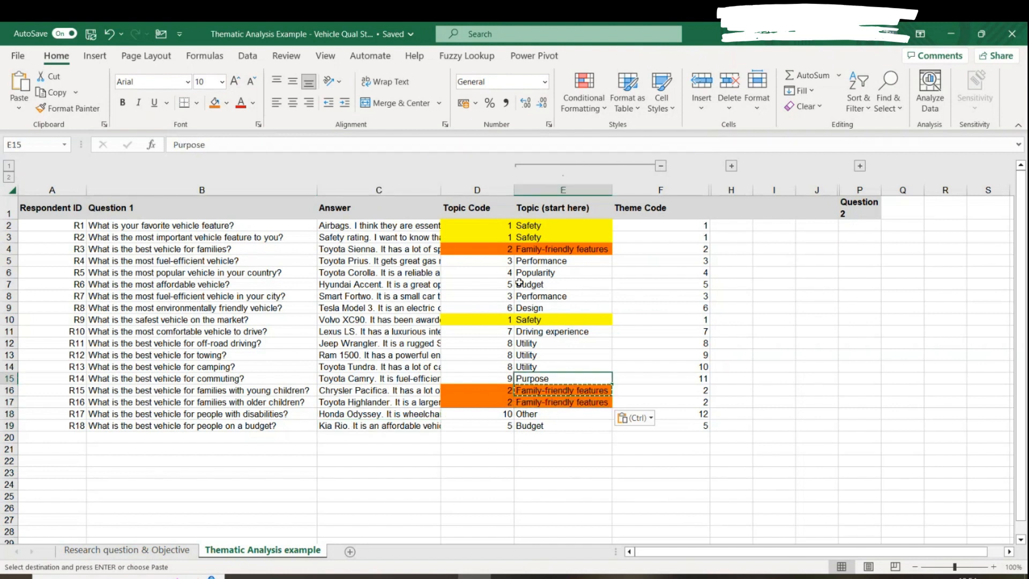
Read R4's question in B5 and answer in C5 against the topic Performance in E5 and its code in D5.
{"action": "left_click", "coordinate": [362, 259]}
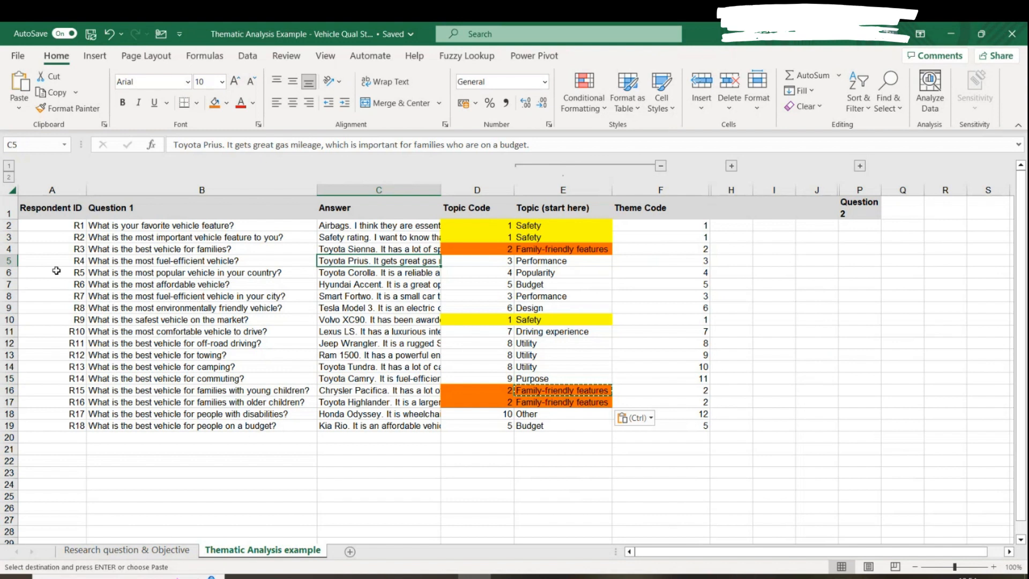
{"action": "left_click", "coordinate": [127, 263]}
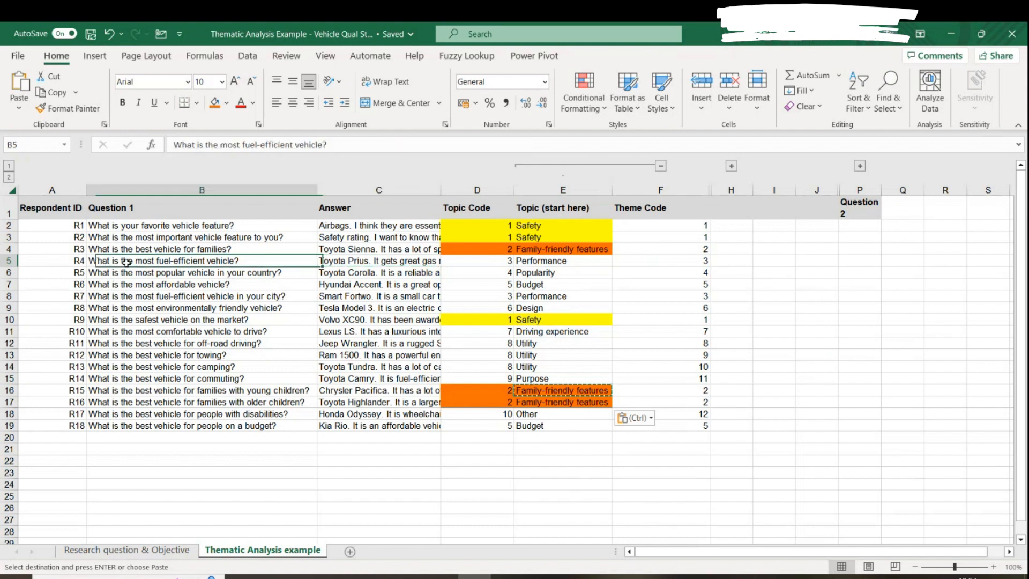
{"action": "left_click", "coordinate": [344, 263]}
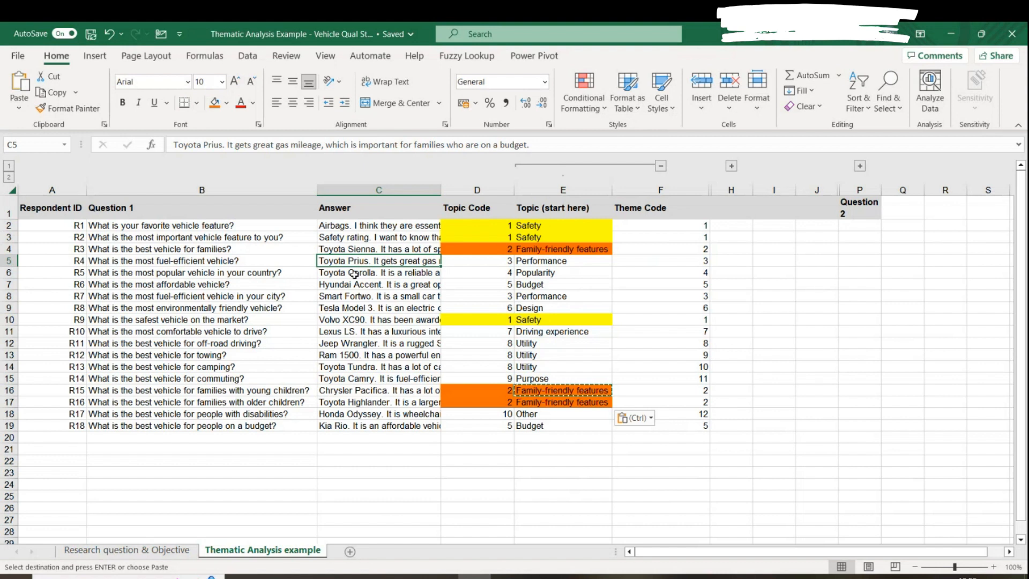
{"action": "left_click", "coordinate": [543, 261]}
{"action": "left_click", "coordinate": [492, 262]}
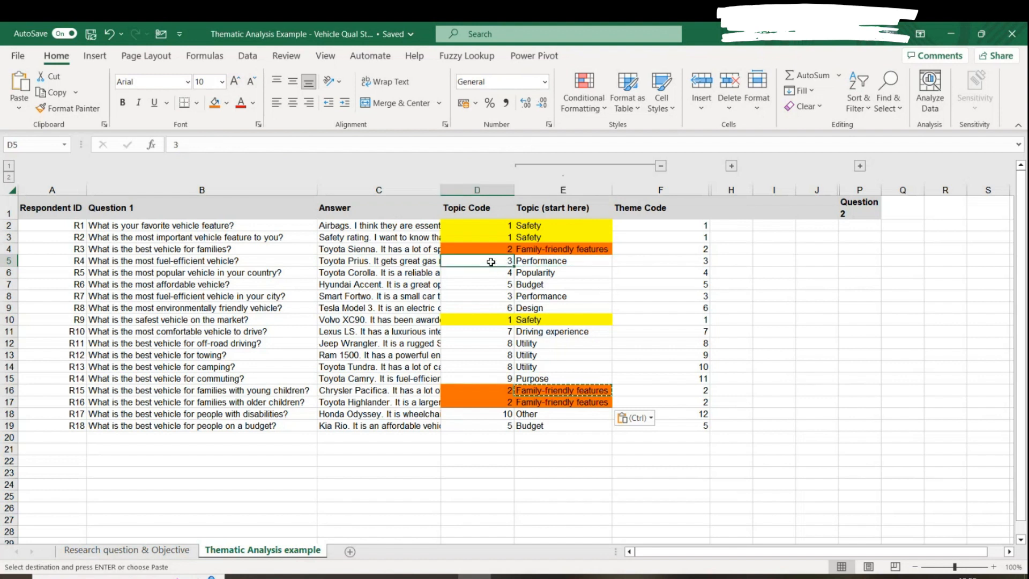
{"action": "left_click", "coordinate": [560, 261]}
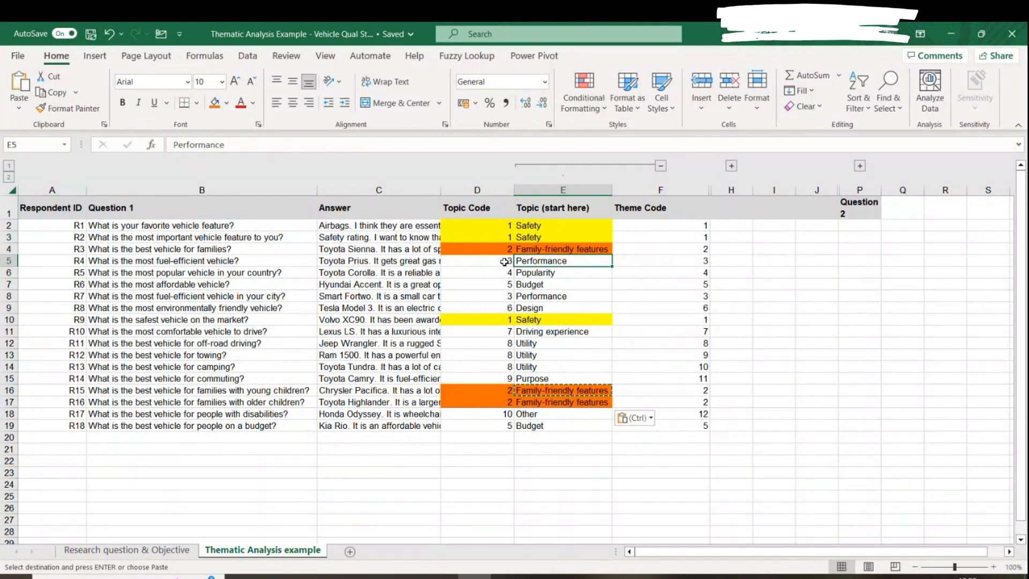
{"action": "left_click", "coordinate": [422, 261]}
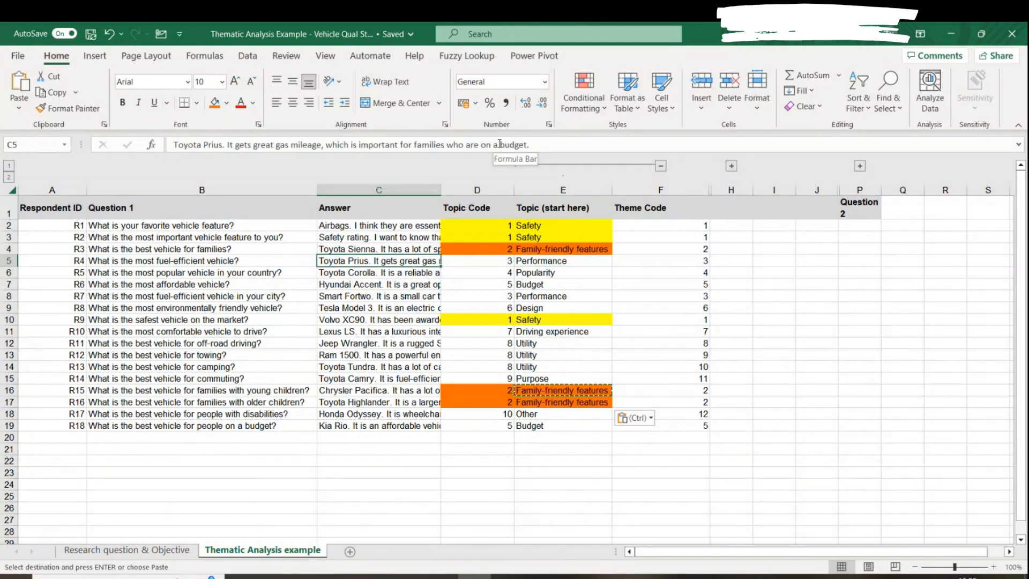
Examine the budget and gas-mileage wording of R4's answer in C5 against the topic in E5.
{"action": "left_click_drag", "start_coordinate": [499, 145], "coordinate": [530, 145]}
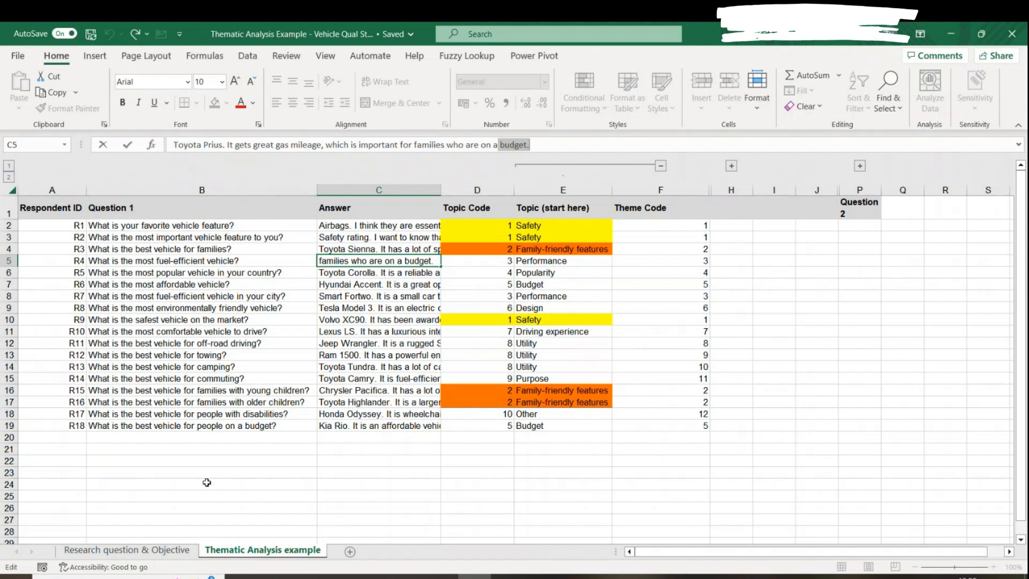
{"action": "left_click", "coordinate": [539, 261]}
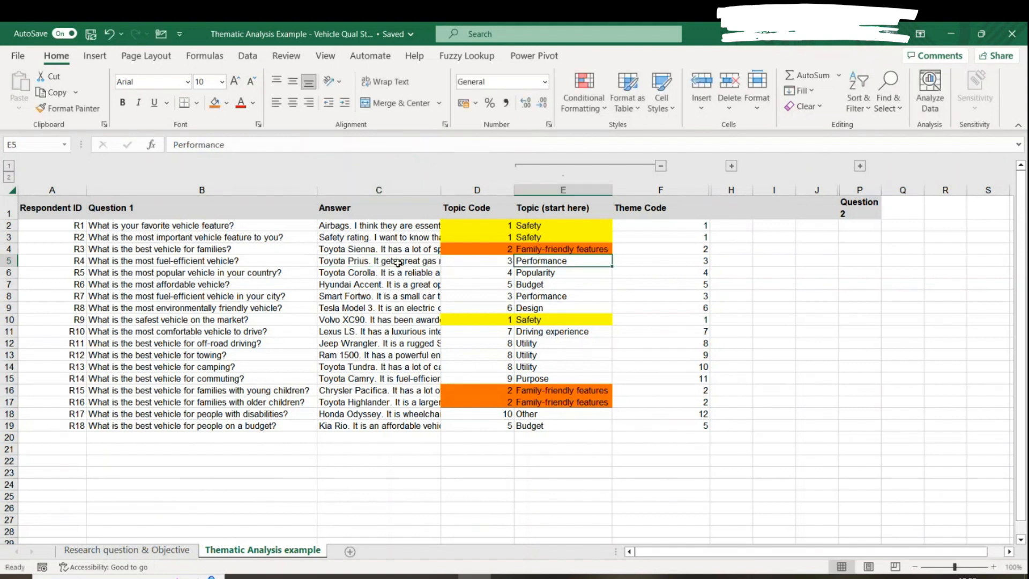
{"action": "left_click", "coordinate": [414, 262]}
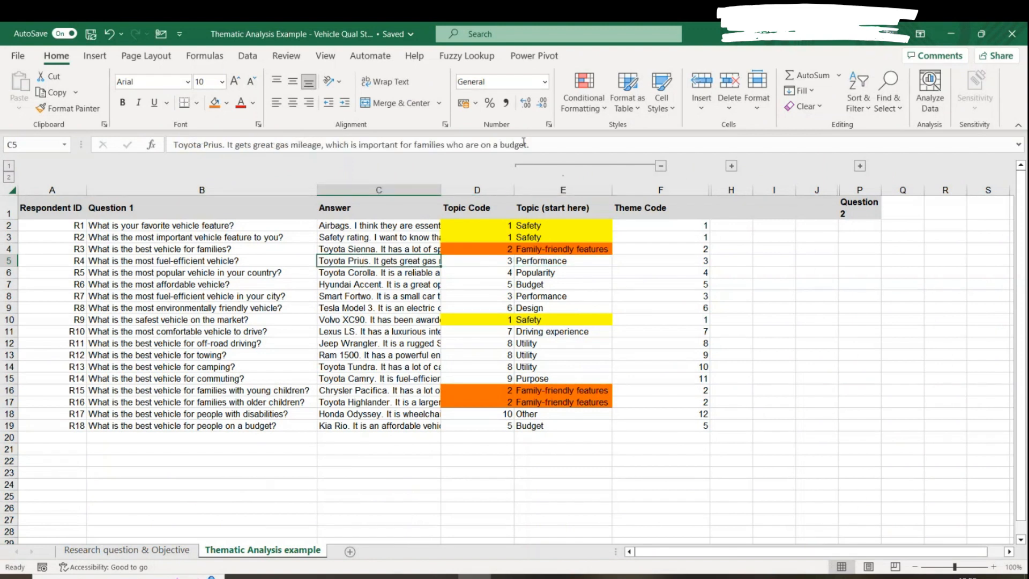
{"action": "left_click_drag", "start_coordinate": [530, 145], "coordinate": [494, 145]}
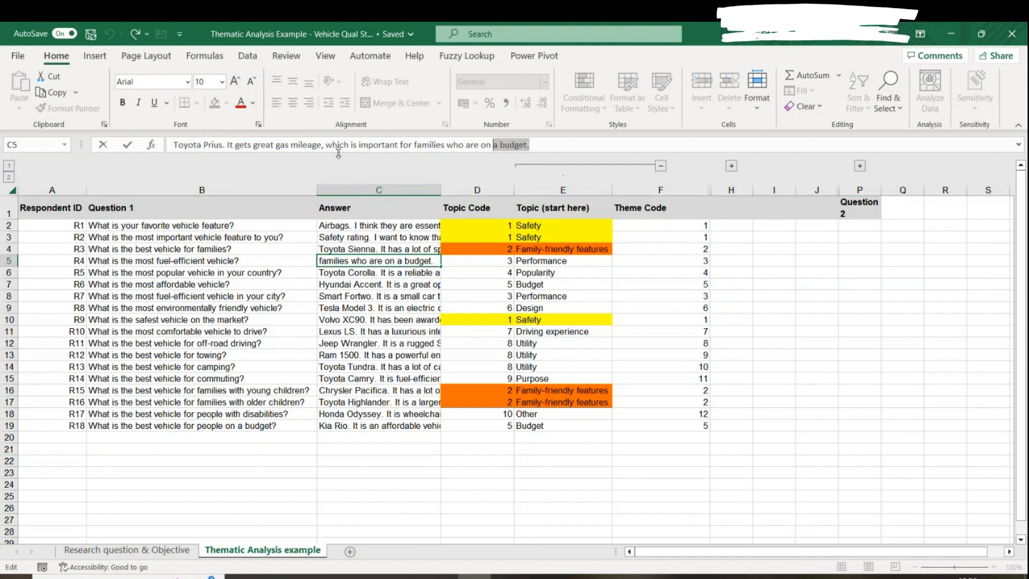
{"action": "left_click_drag", "start_coordinate": [227, 144], "coordinate": [324, 146]}
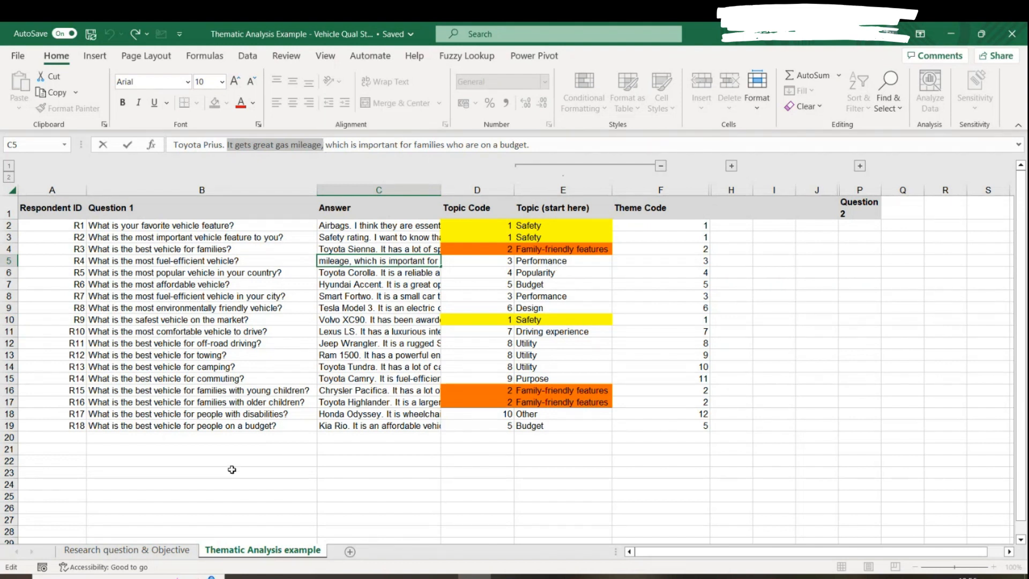
Fill the Performance topic in E5 and its topic code in D5 with the gold theme colour.
{"action": "left_click", "coordinate": [557, 260]}
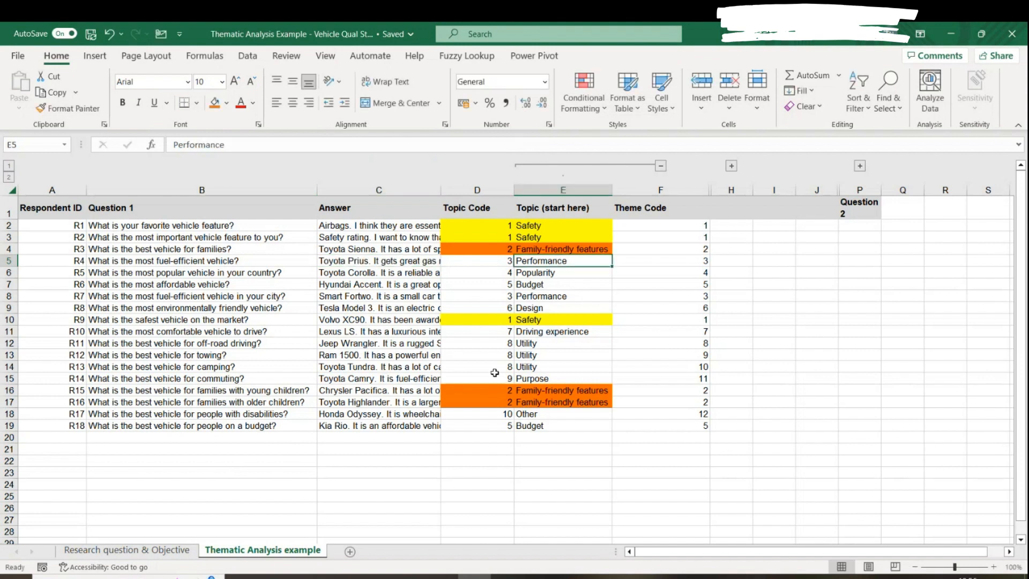
{"action": "left_click", "coordinate": [227, 103]}
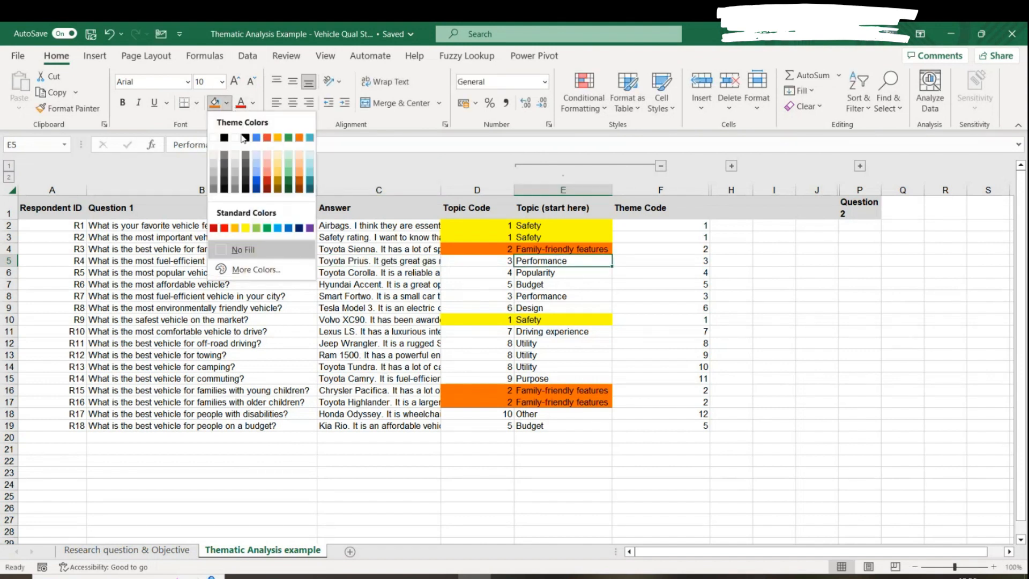
{"action": "left_click", "coordinate": [278, 139]}
{"action": "left_click", "coordinate": [497, 259]}
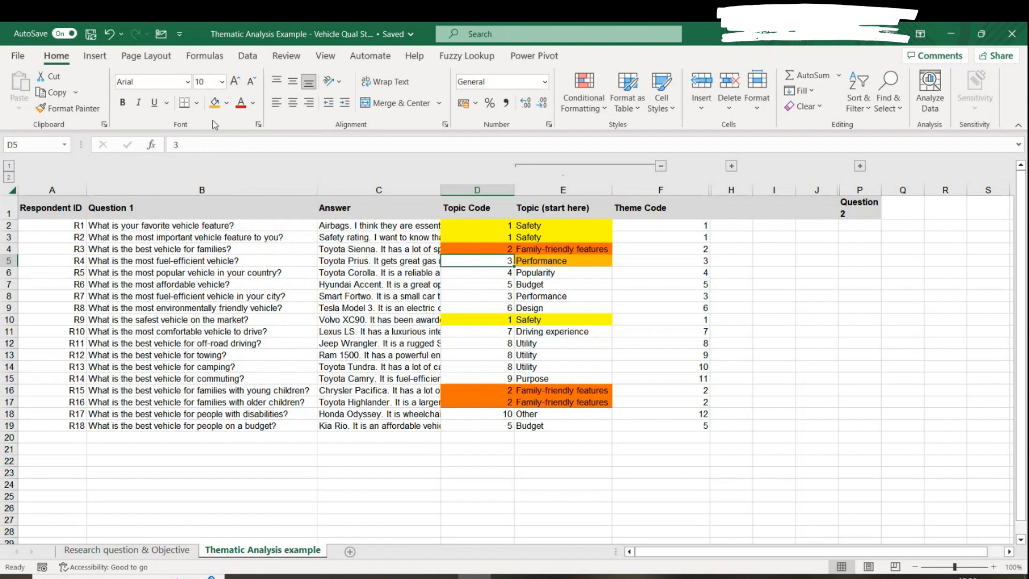
{"action": "left_click", "coordinate": [215, 103]}
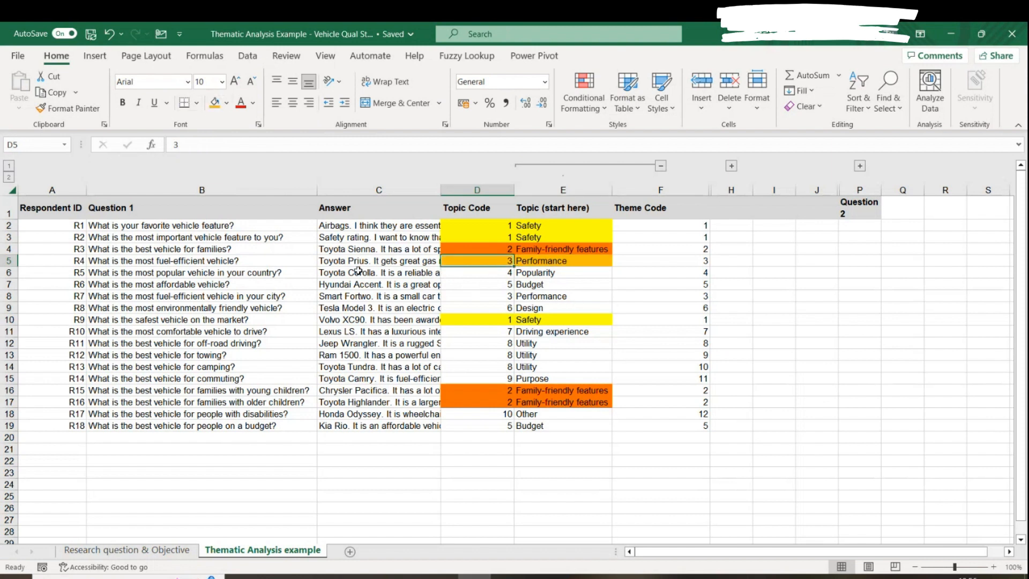
Compare R7's question in B8 and answer in C8 with R4's answer in C5, including how each sentence ends.
{"action": "left_click", "coordinate": [389, 296]}
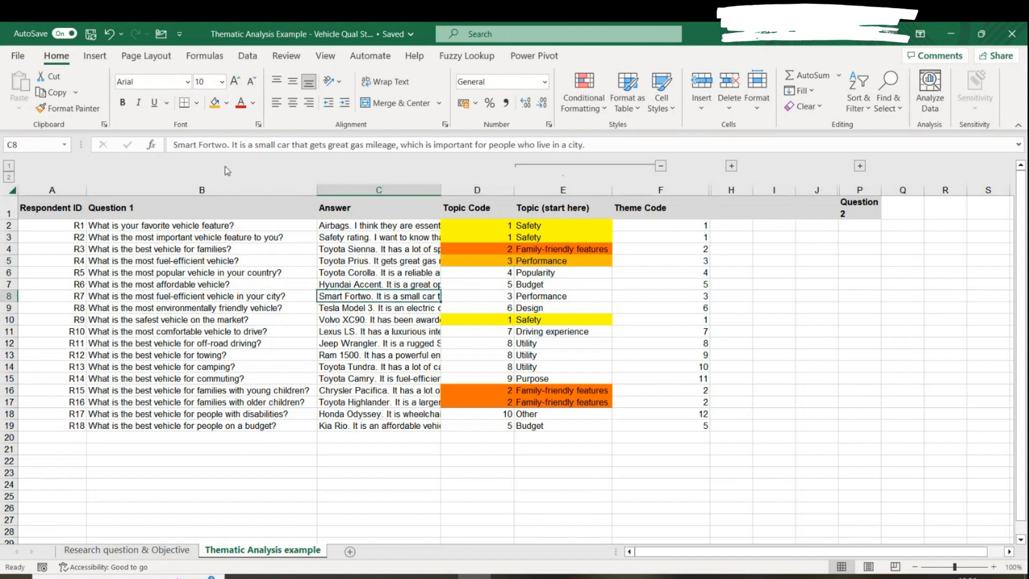
{"action": "left_click", "coordinate": [209, 296]}
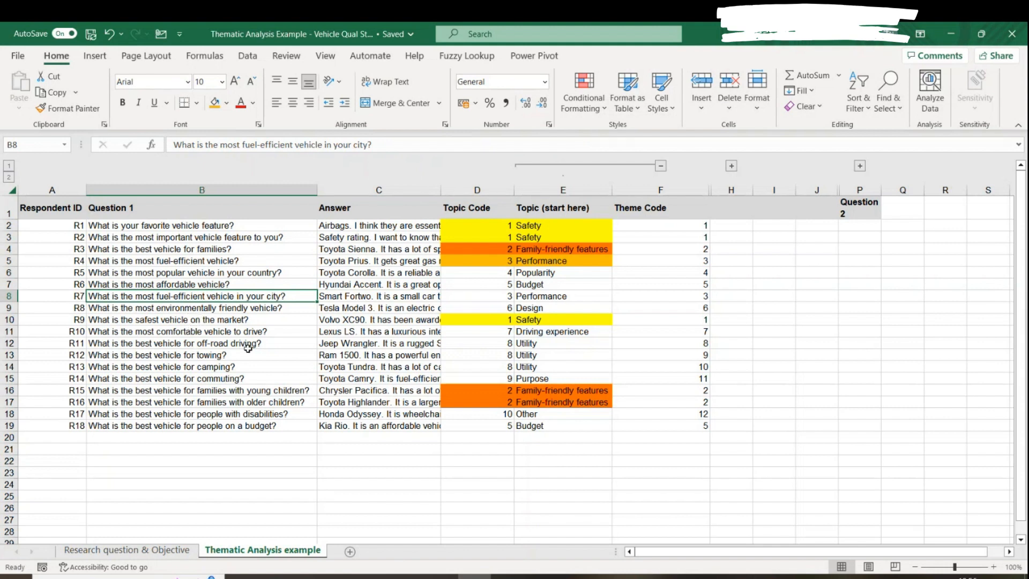
{"action": "left_click", "coordinate": [359, 297]}
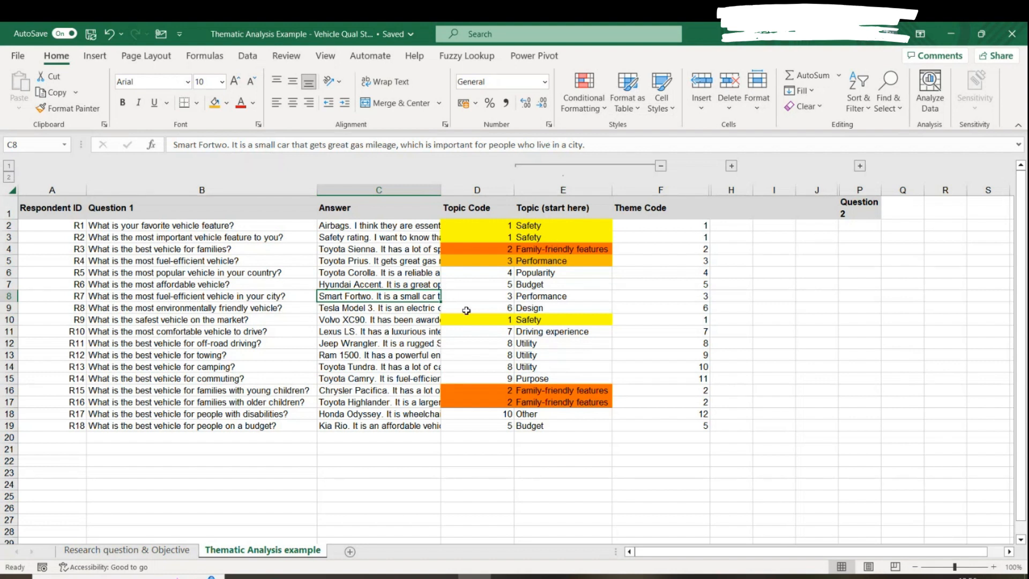
{"action": "left_click", "coordinate": [357, 261]}
{"action": "left_click", "coordinate": [523, 144]}
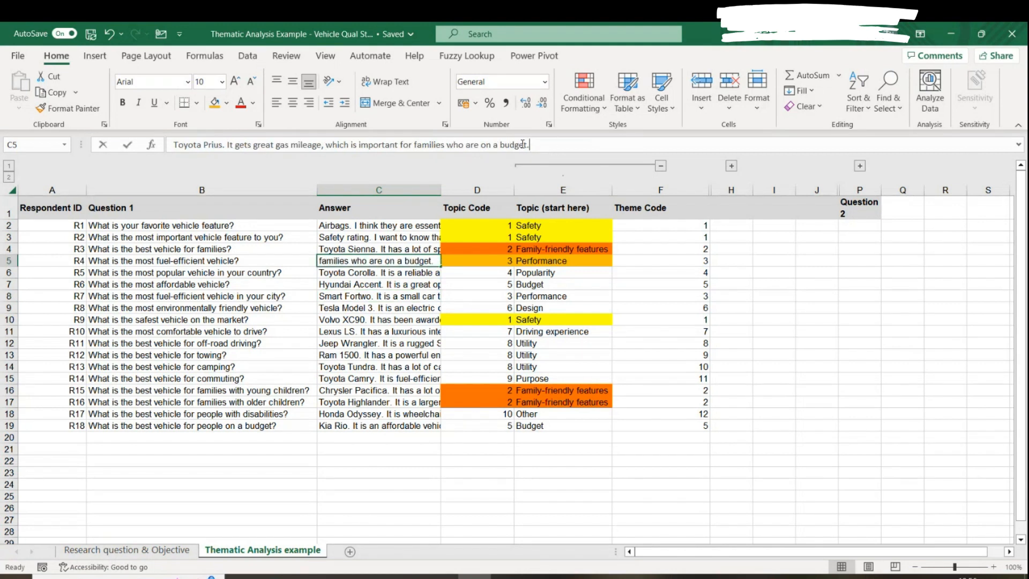
{"action": "left_click", "coordinate": [393, 295]}
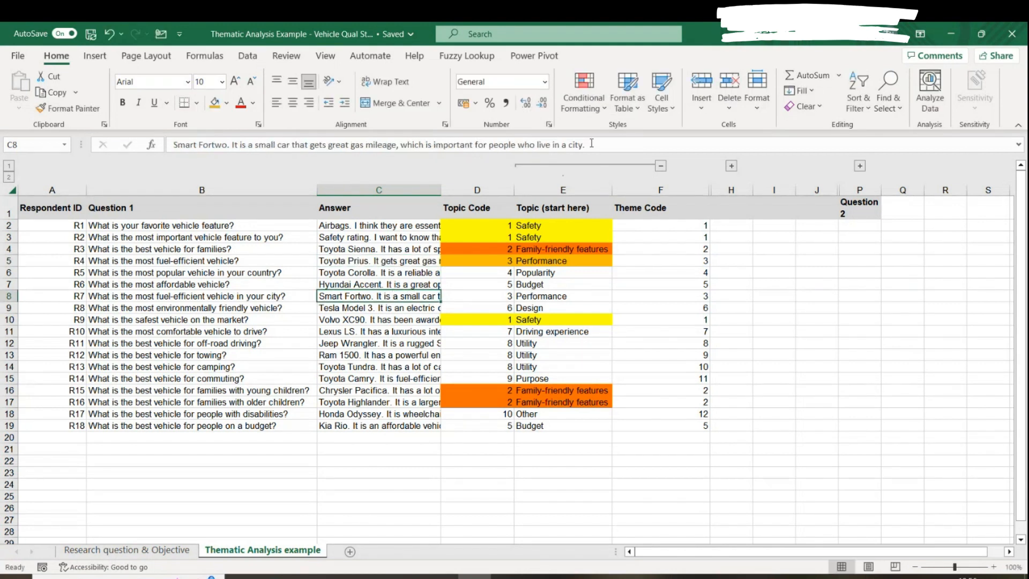
{"action": "left_click_drag", "start_coordinate": [607, 142], "coordinate": [554, 144]}
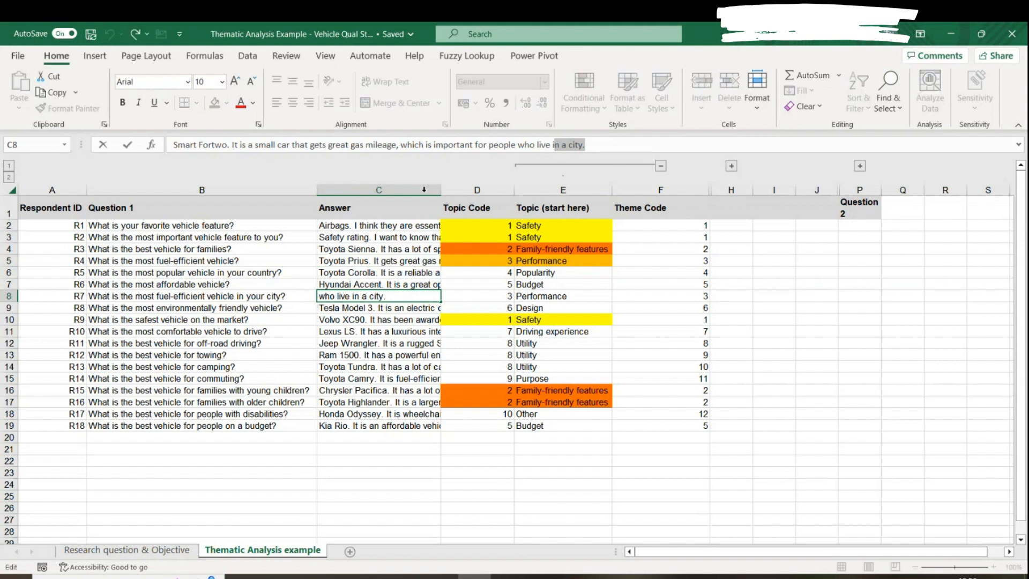
{"action": "left_click", "coordinate": [380, 311]}
{"action": "left_click", "coordinate": [395, 295]}
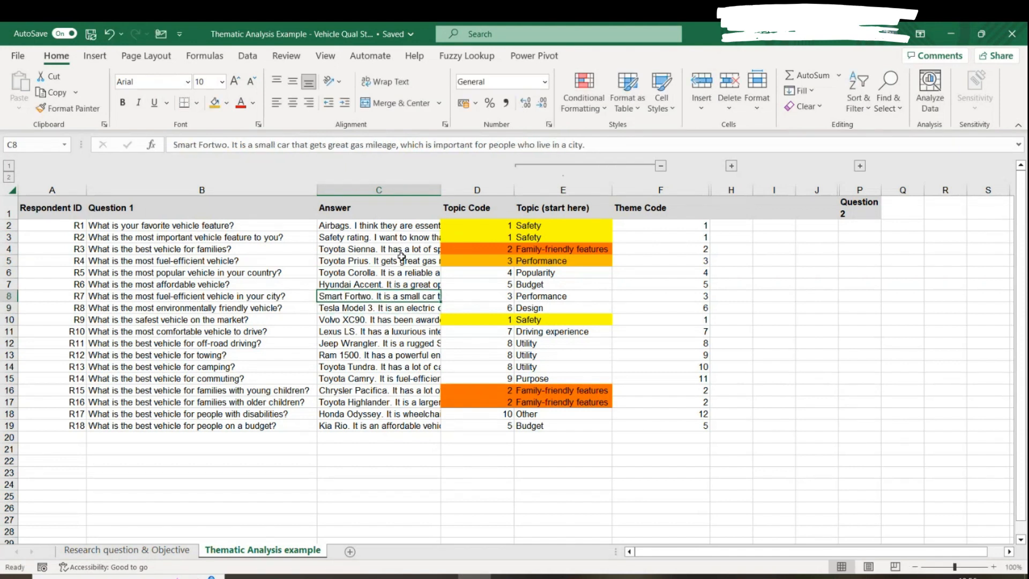
Recheck the gas-mileage phrase in C5 and fill R7's topic code and topic in D8:E8 with the same gold.
{"action": "left_click", "coordinate": [408, 262]}
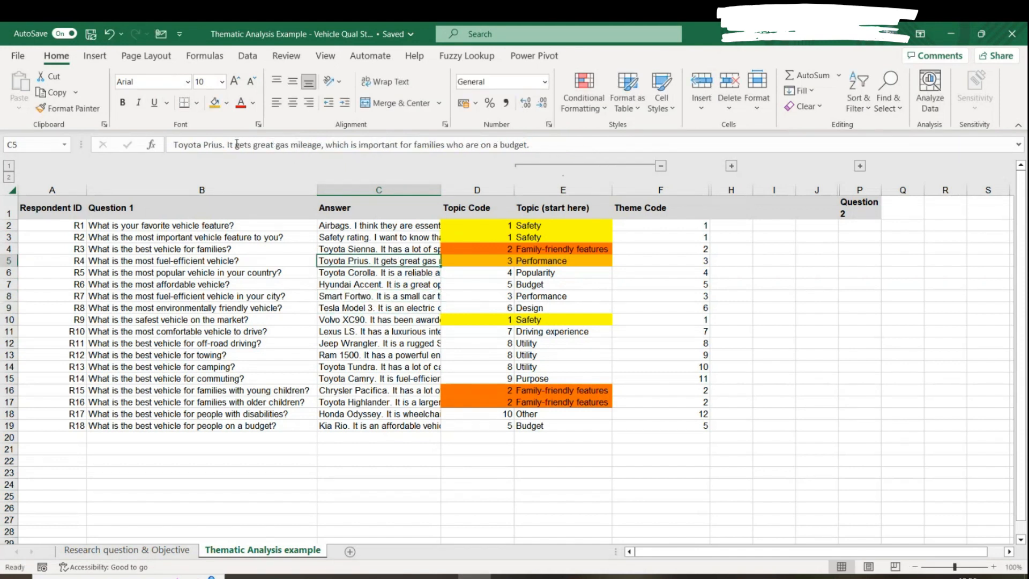
{"action": "left_click_drag", "start_coordinate": [235, 145], "coordinate": [323, 145]}
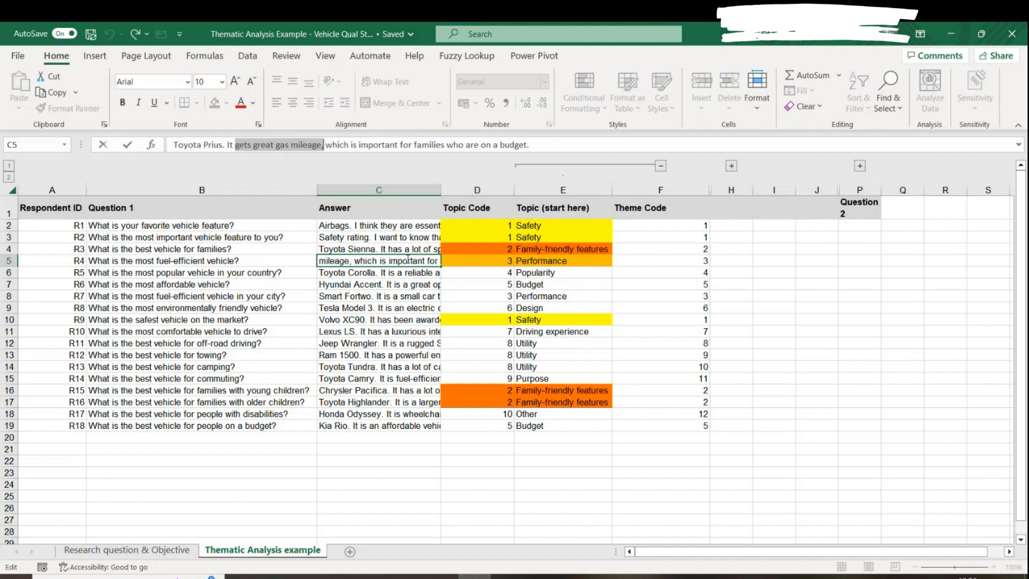
{"action": "left_click_drag", "start_coordinate": [489, 296], "coordinate": [535, 295]}
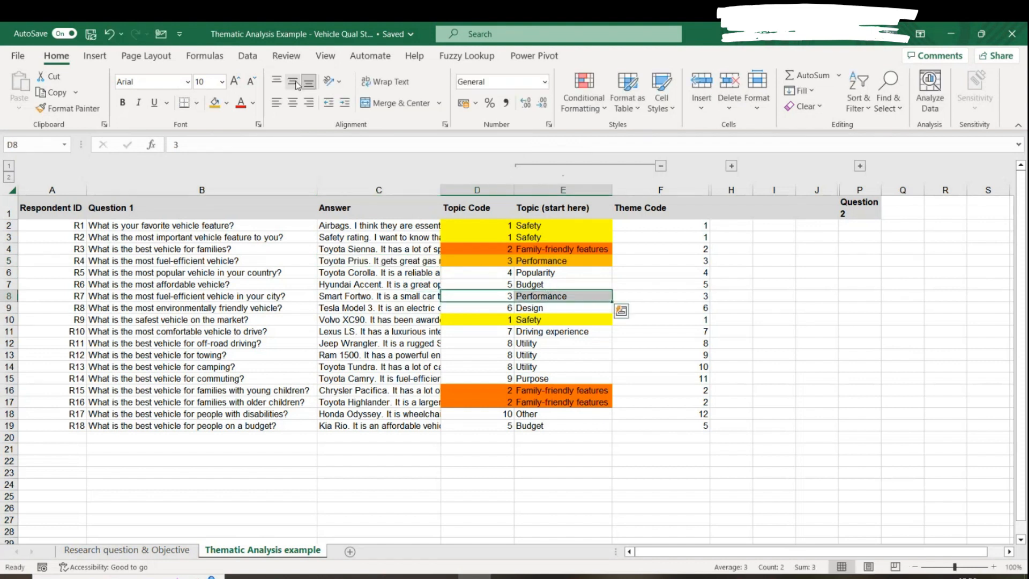
{"action": "key", "text": "ctrl+v"}
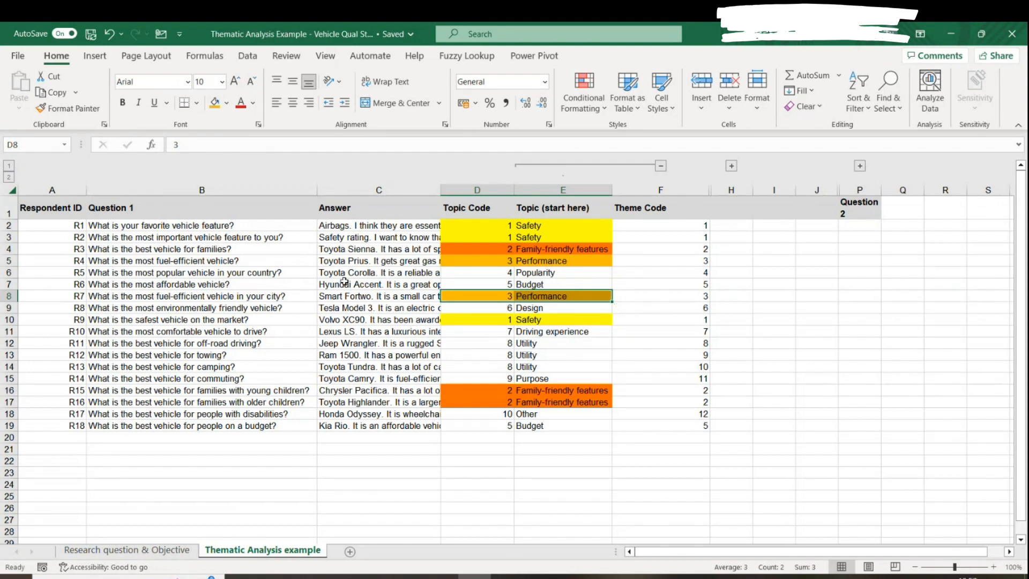
Check the answers in C11:C19 for further performance-related responses.
{"action": "left_click_drag", "start_coordinate": [383, 331], "coordinate": [392, 358]}
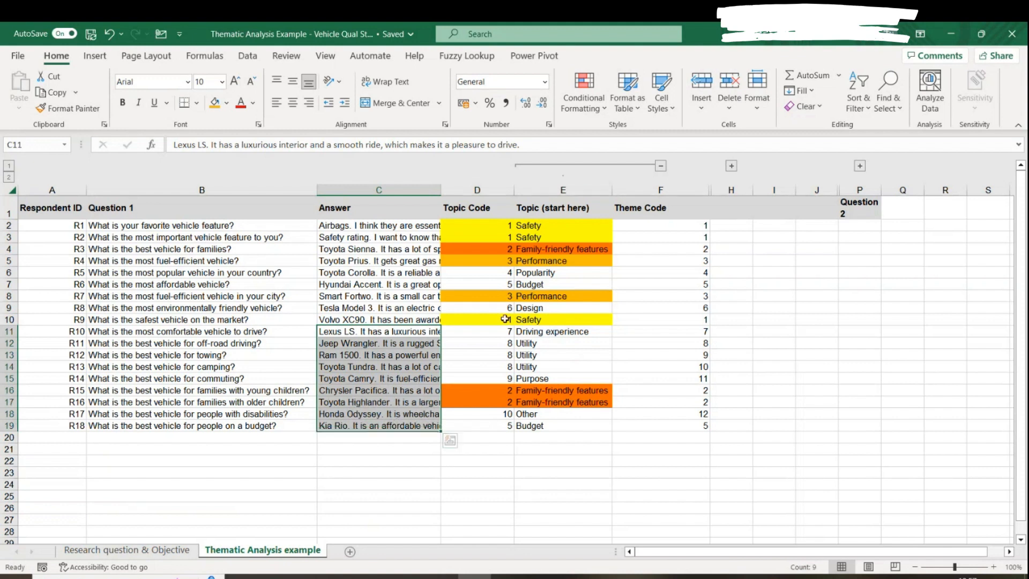
{"action": "left_click", "coordinate": [388, 390]}
{"action": "left_click", "coordinate": [392, 414]}
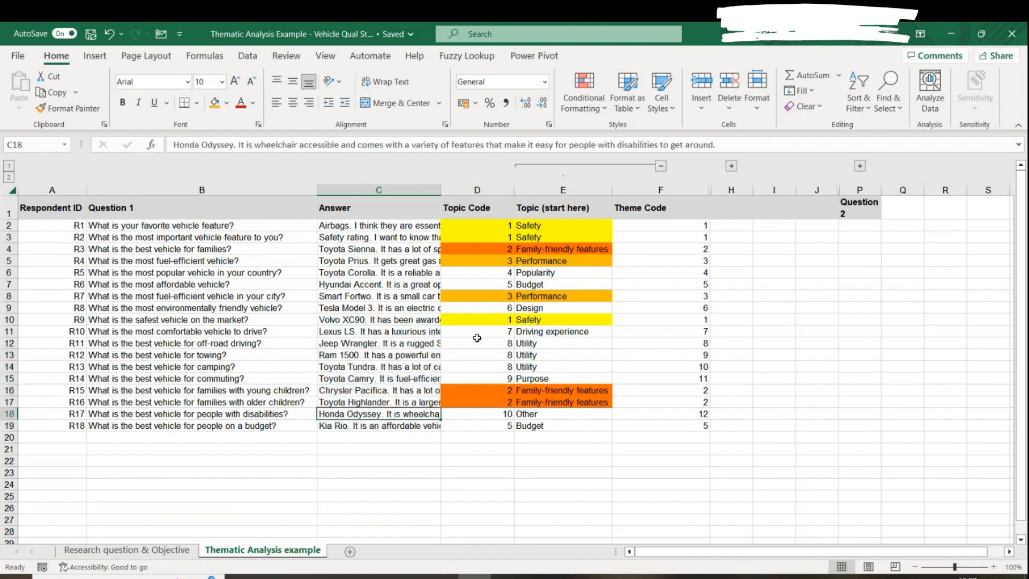
Read R5's question in B6 and compare it with the answer in C6 to judge its topic.
{"action": "left_click", "coordinate": [386, 272]}
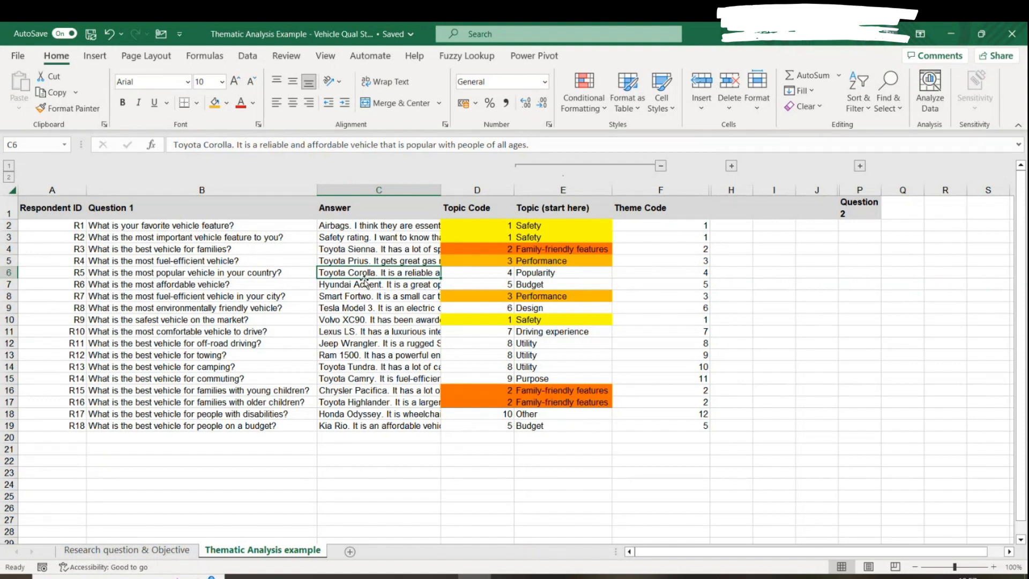
{"action": "left_click", "coordinate": [149, 277]}
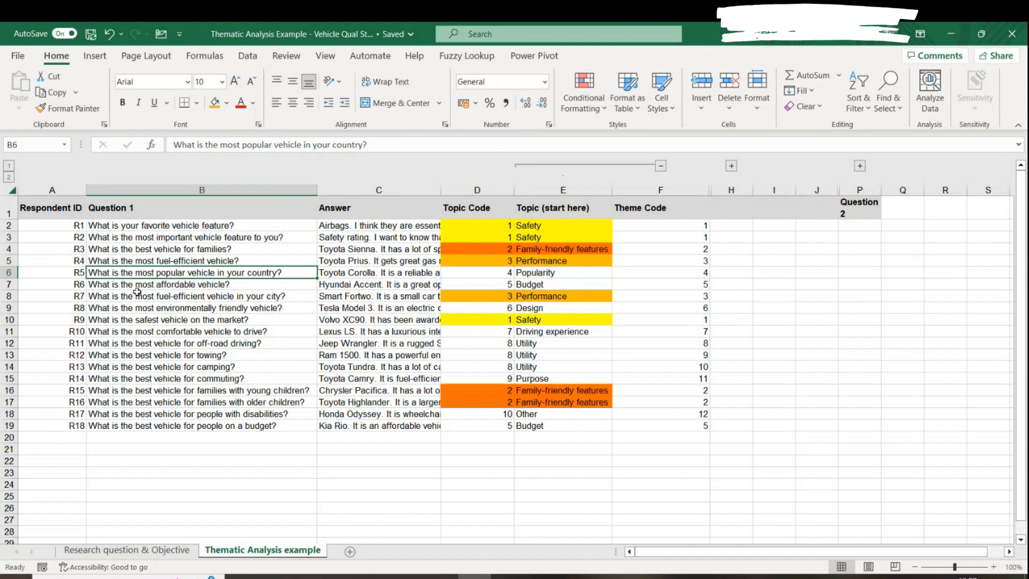
{"action": "left_click", "coordinate": [389, 273]}
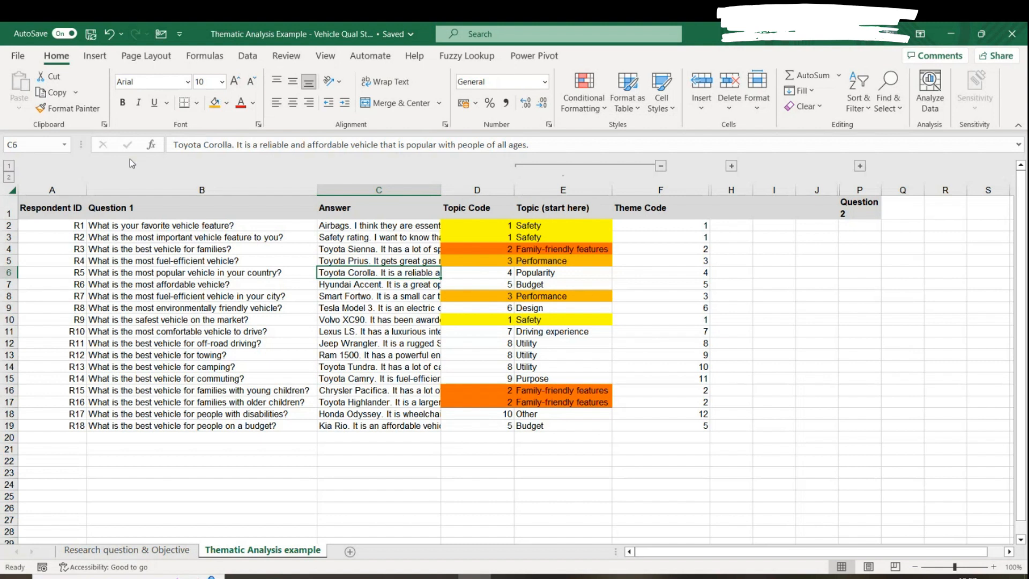
{"action": "left_click", "coordinate": [137, 271]}
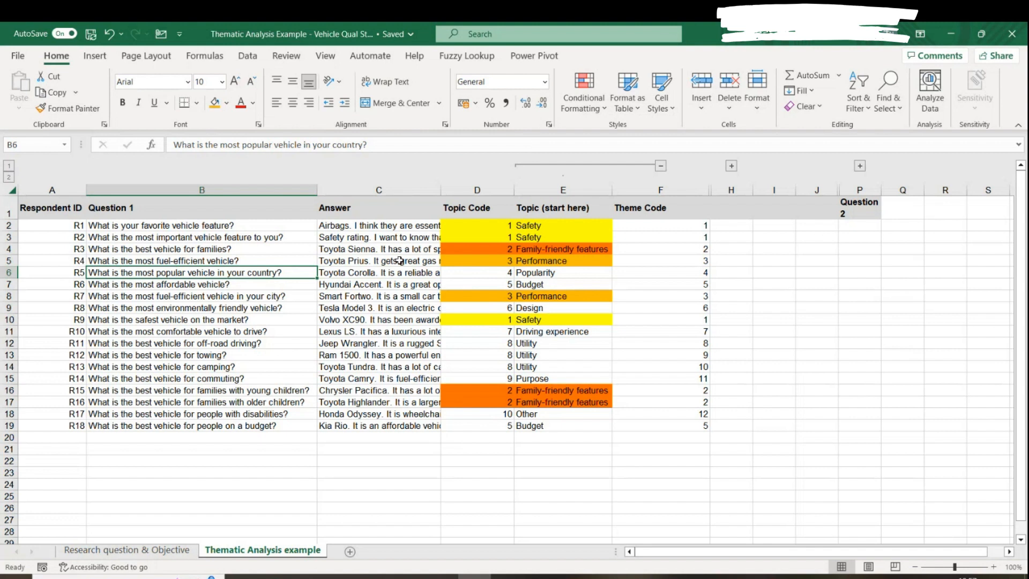
{"action": "left_click", "coordinate": [388, 272]}
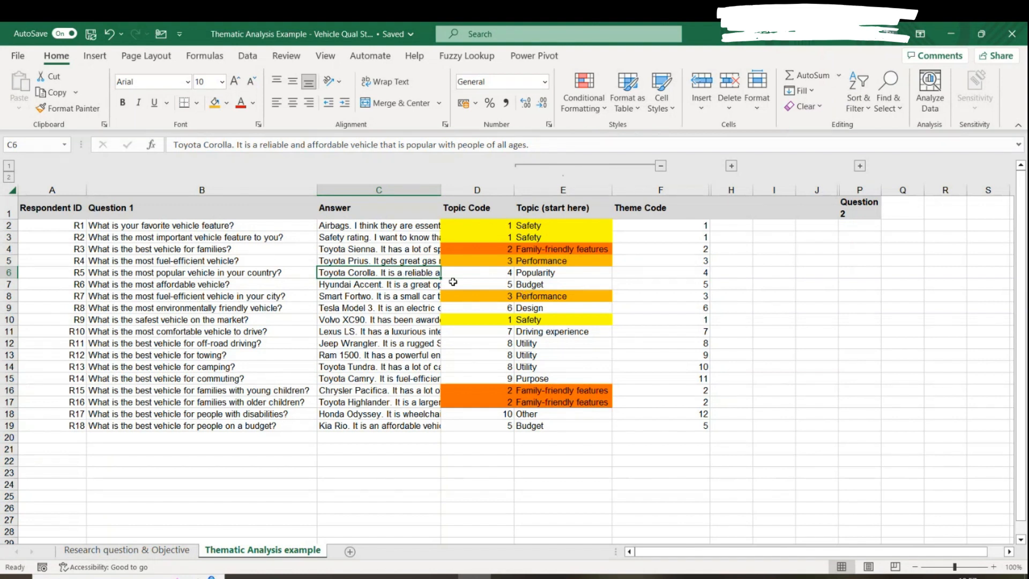
Fill the Popularity topic in E6 and its topic code in D6 with the blue theme colour.
{"action": "left_click", "coordinate": [536, 271]}
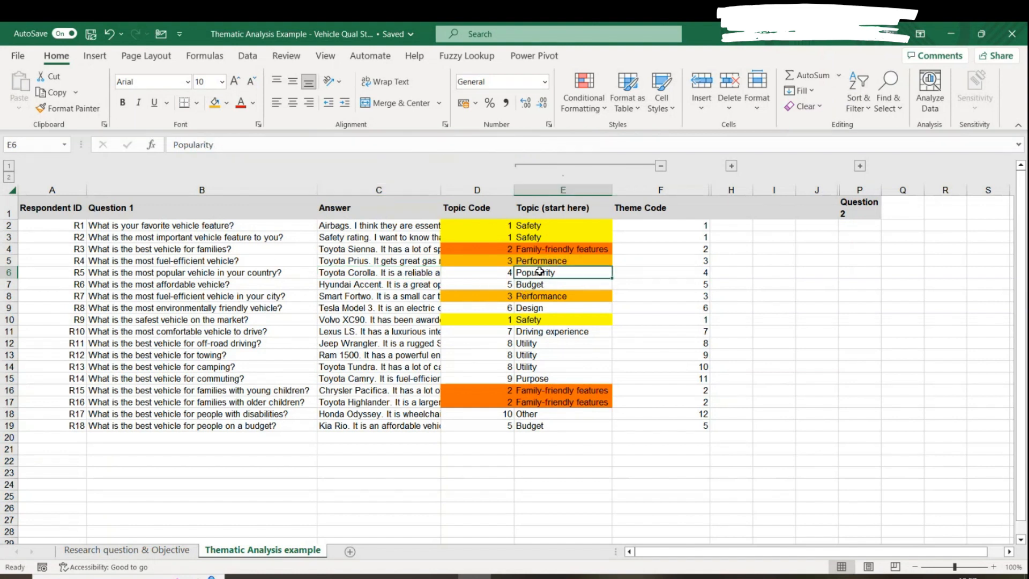
{"action": "left_click", "coordinate": [228, 104]}
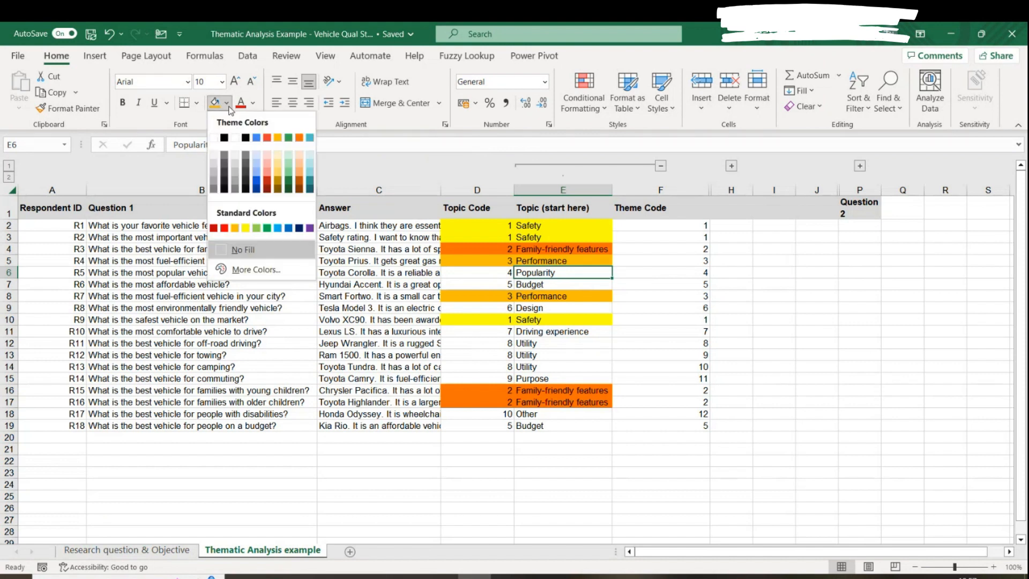
{"action": "left_click", "coordinate": [257, 138]}
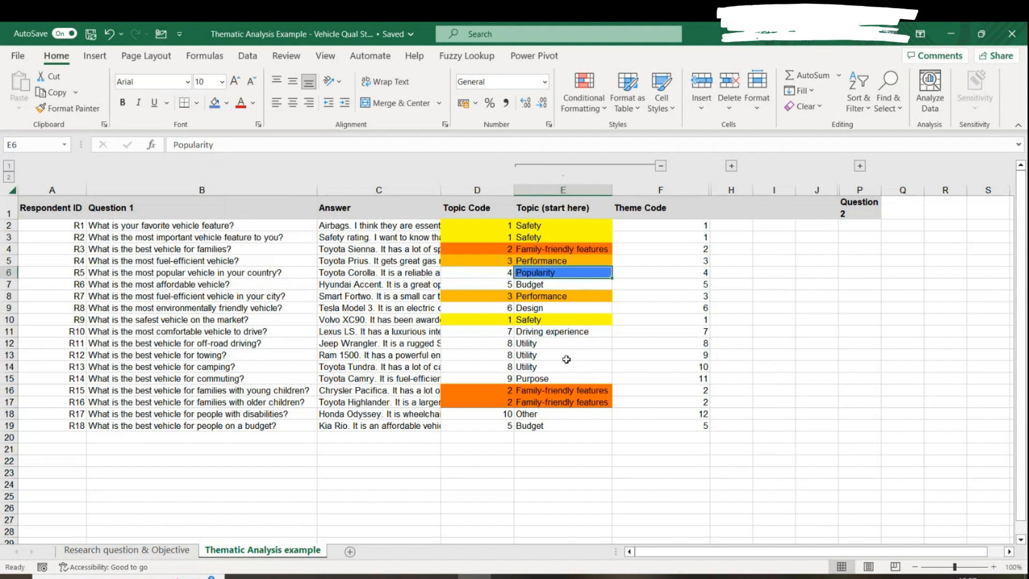
{"action": "left_click", "coordinate": [497, 275]}
{"action": "left_click", "coordinate": [215, 102]}
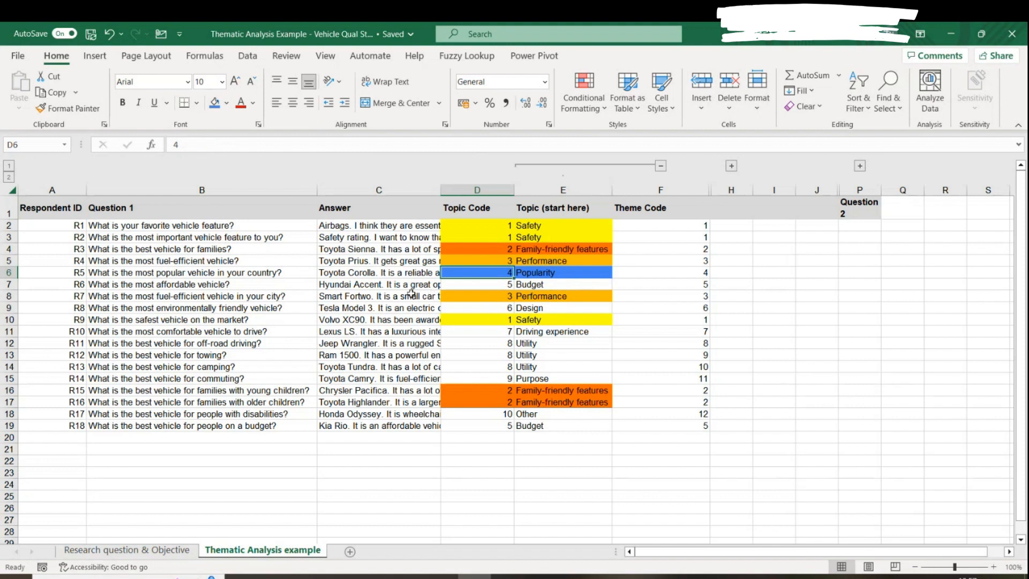
Check the answers from C8 to C19 for further responses about popularity.
{"action": "left_click_drag", "start_coordinate": [410, 295], "coordinate": [414, 427]}
{"action": "left_click", "coordinate": [413, 427]}
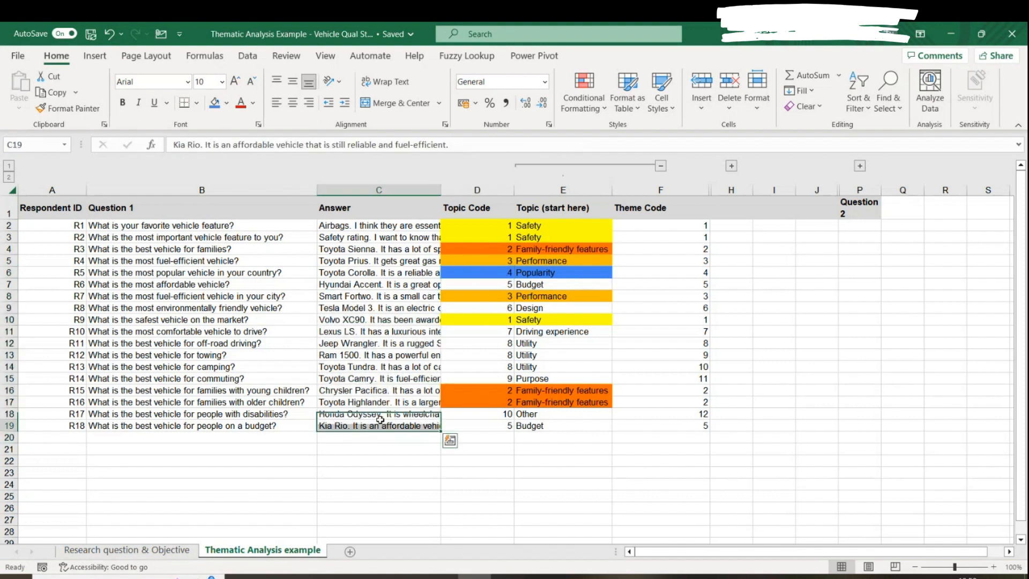
{"action": "left_click", "coordinate": [402, 390]}
{"action": "left_click", "coordinate": [391, 367]}
{"action": "left_click", "coordinate": [386, 346]}
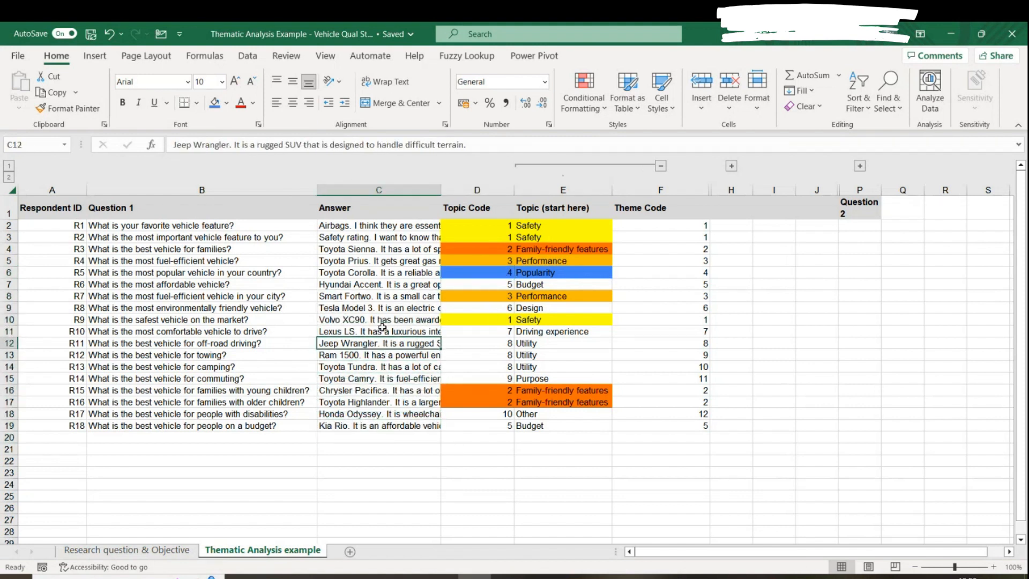
{"action": "left_click", "coordinate": [383, 322]}
{"action": "left_click", "coordinate": [387, 367]}
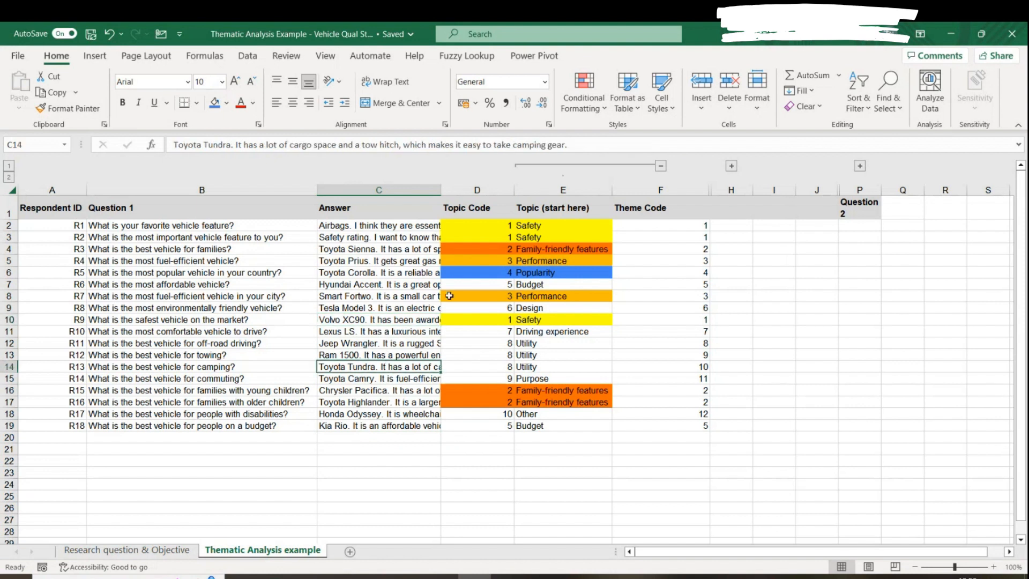
Compare R6's answer in C7 and its Budget topic with R4's question and Performance topic in row 5.
{"action": "left_click", "coordinate": [376, 285]}
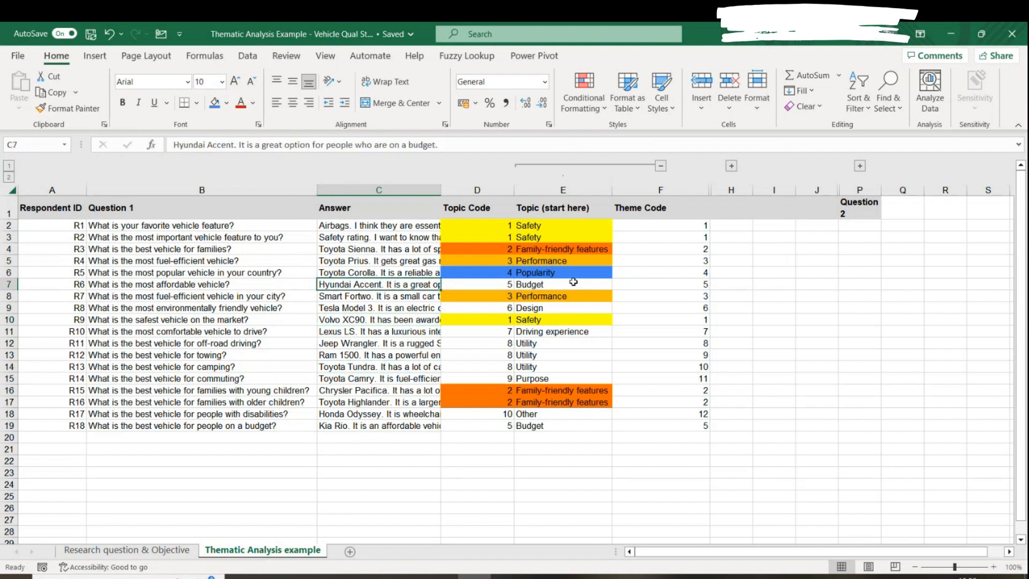
{"action": "left_click", "coordinate": [530, 285]}
{"action": "left_click", "coordinate": [508, 284]}
{"action": "type", "text": "5"}
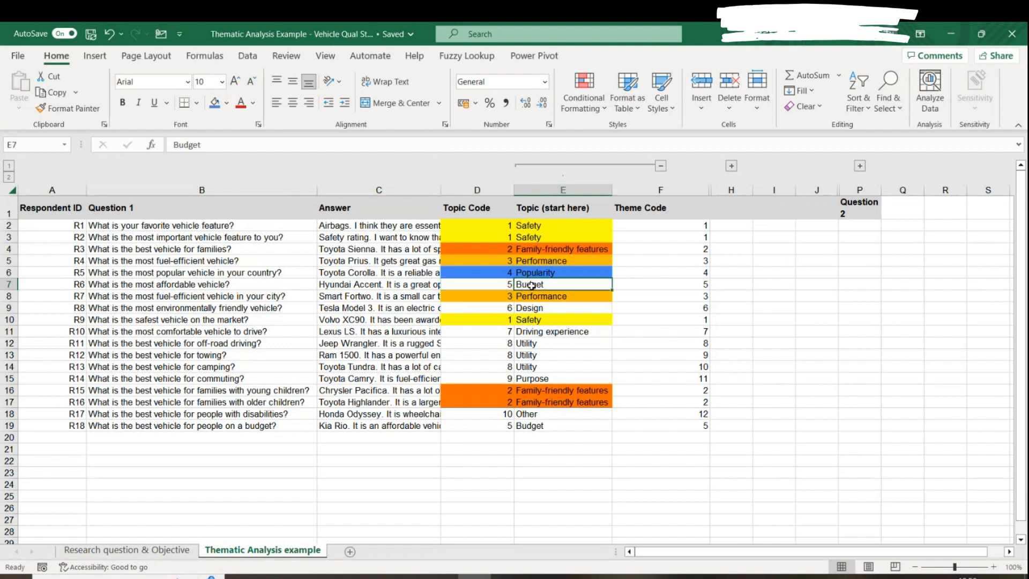
{"action": "left_click", "coordinate": [511, 261]}
{"action": "left_click_drag", "start_coordinate": [511, 261], "coordinate": [535, 260]}
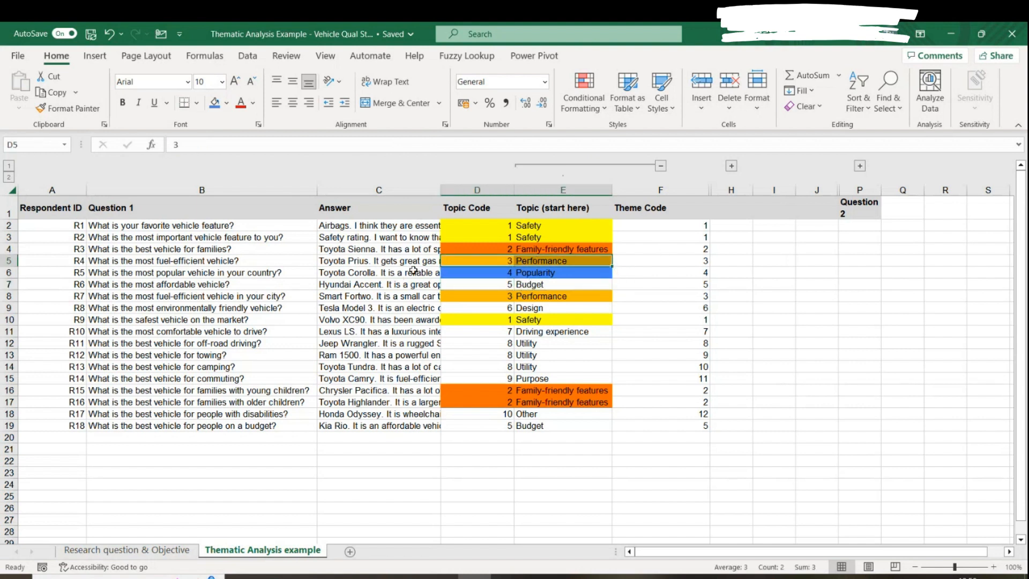
{"action": "left_click", "coordinate": [162, 262]}
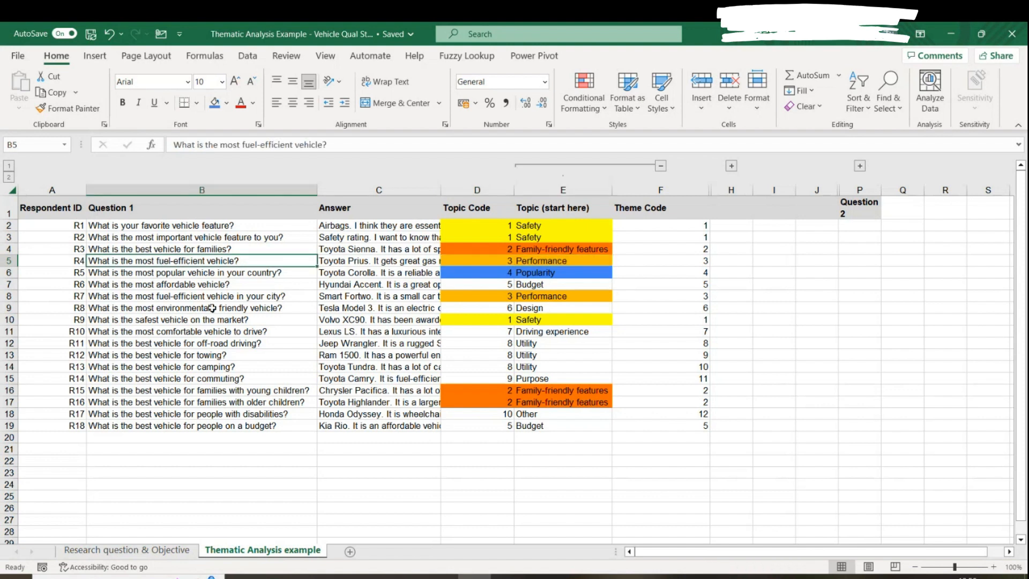
Read R6's question in B7 and answer in C7 against the topic in E7 and topic code in D7.
{"action": "left_click_drag", "start_coordinate": [532, 284], "coordinate": [502, 284]}
{"action": "left_click", "coordinate": [137, 285]}
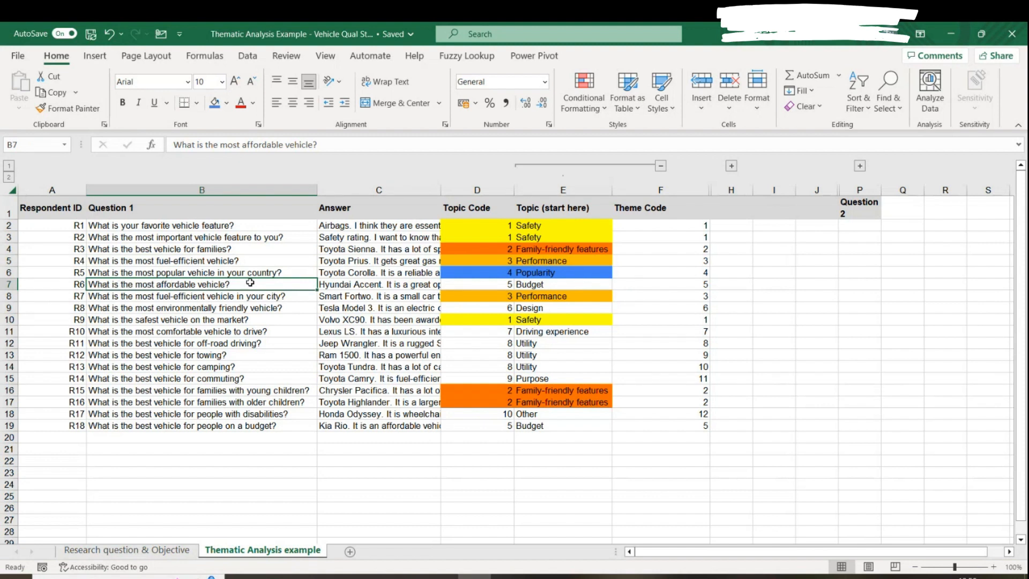
{"action": "left_click", "coordinate": [352, 285]}
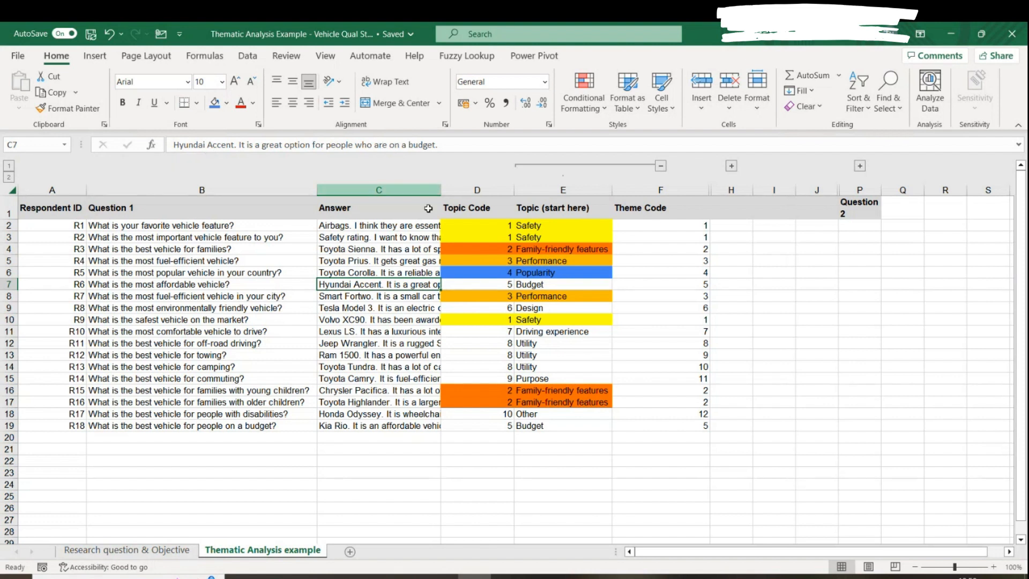
{"action": "left_click", "coordinate": [552, 286]}
{"action": "left_click", "coordinate": [499, 284]}
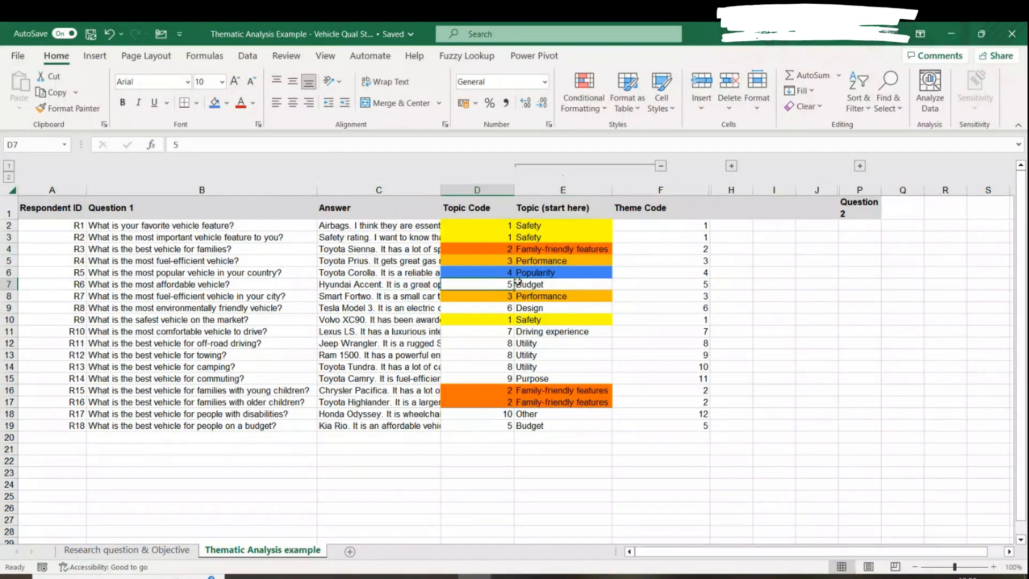
{"action": "left_click", "coordinate": [542, 288]}
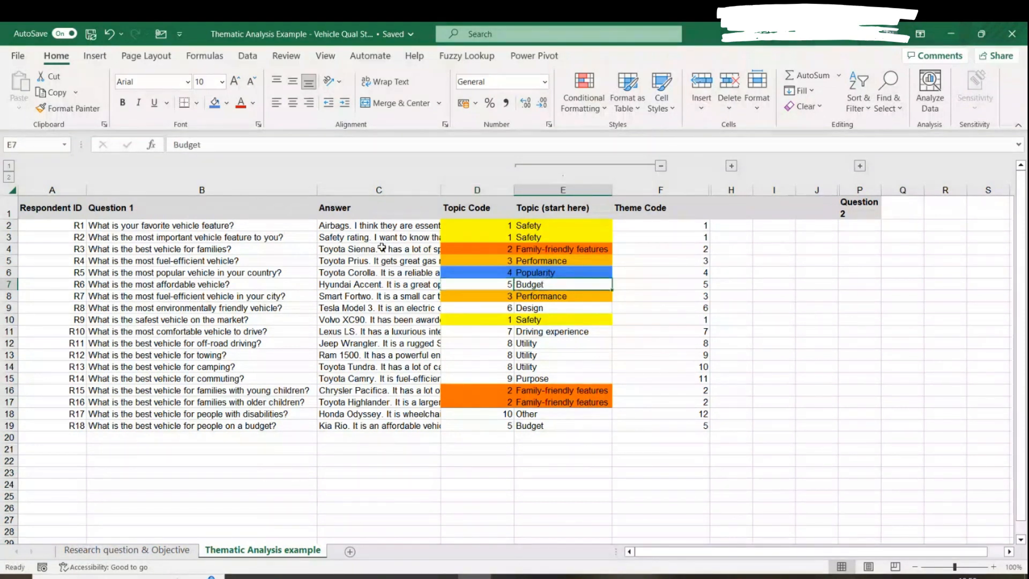
Fill R6's topic code in D7 and Budget topic in E7 with the turquoise theme colour.
{"action": "left_click", "coordinate": [499, 286]}
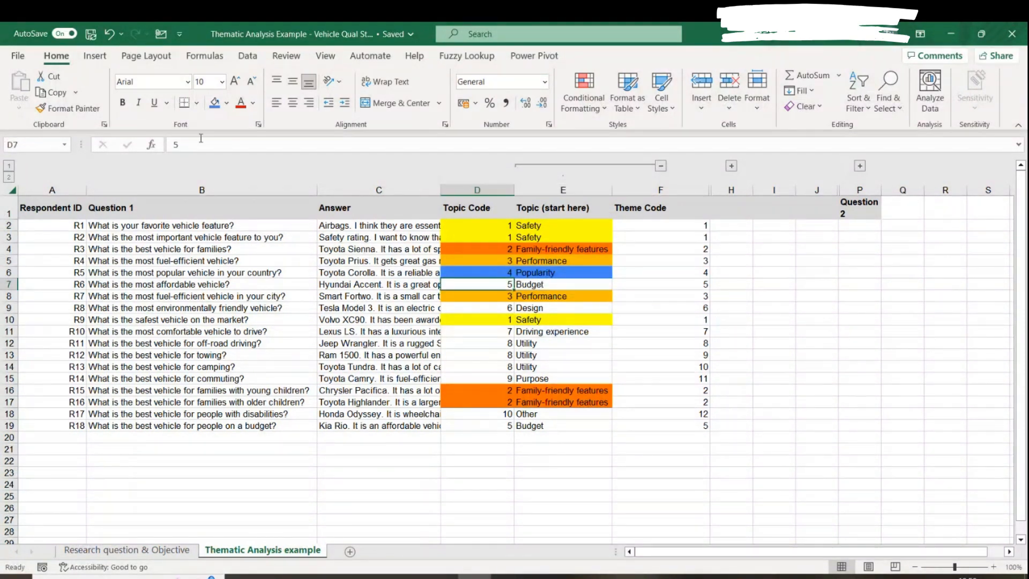
{"action": "left_click", "coordinate": [227, 103]}
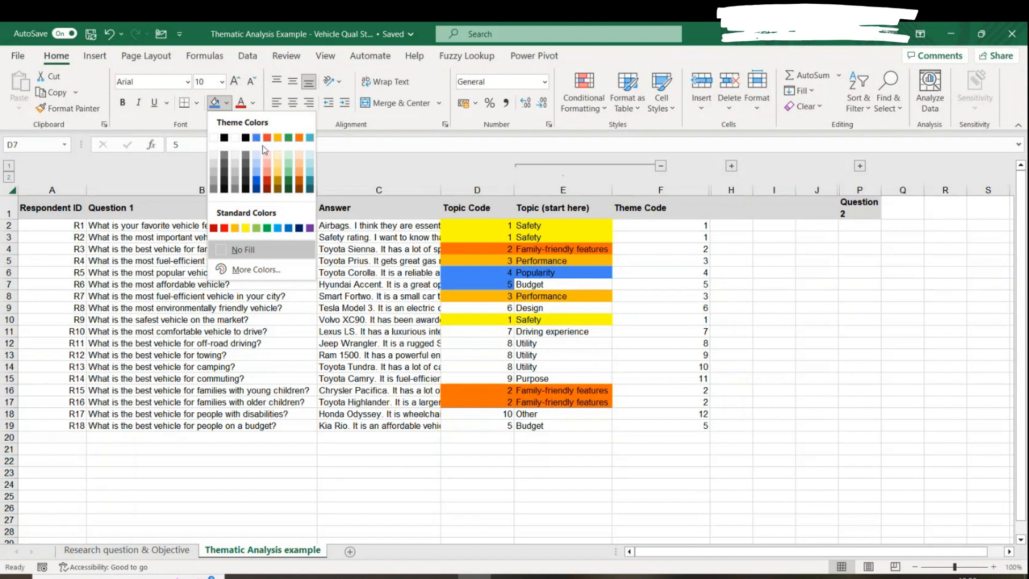
{"action": "left_click", "coordinate": [309, 137]}
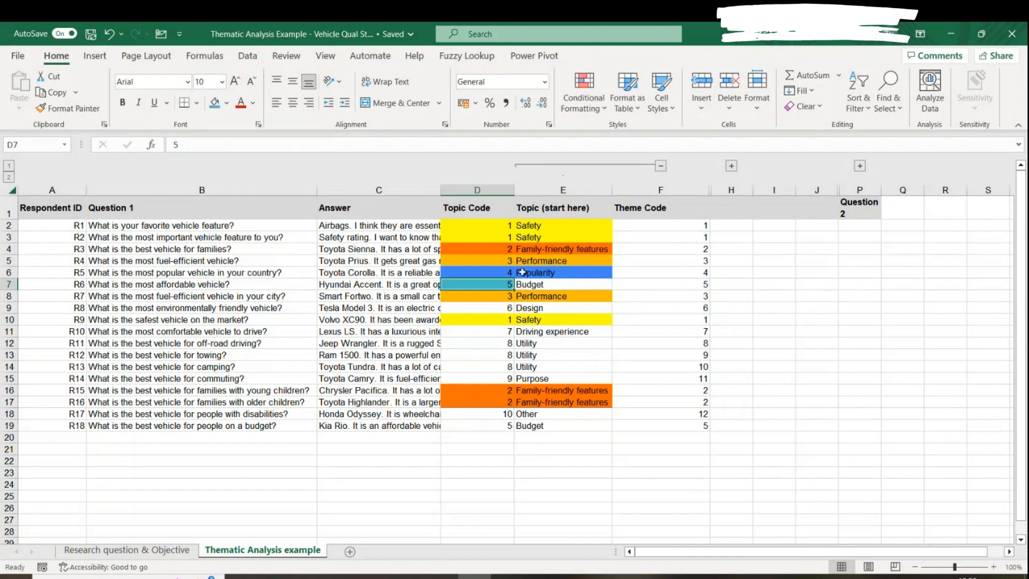
{"action": "left_click", "coordinate": [531, 282]}
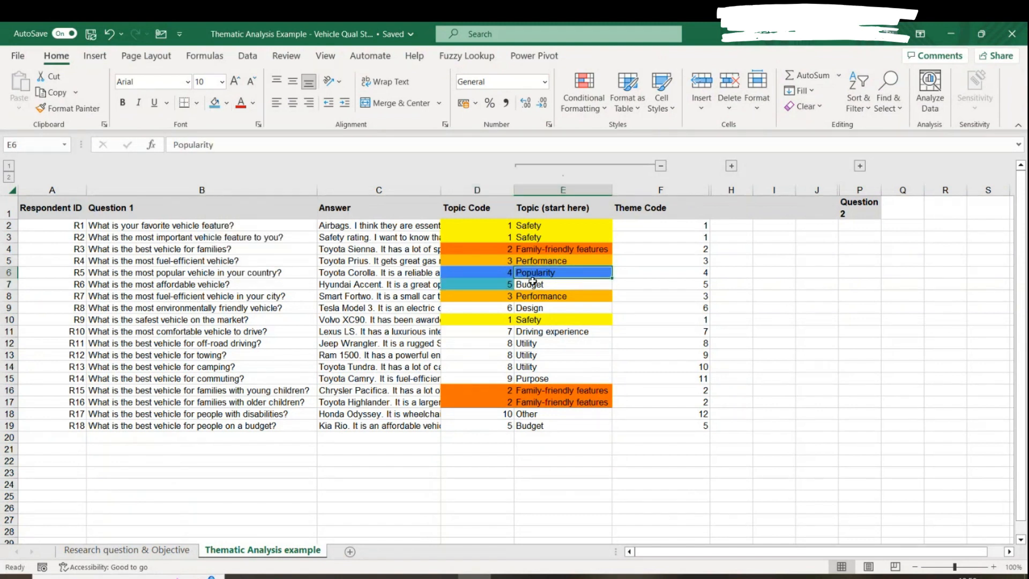
{"action": "left_click", "coordinate": [214, 103]}
Check the answers in C9:C19 for budget-related responses, examining R18's question in B19, the wording of C19 and the topic in E19.
{"action": "left_click_drag", "start_coordinate": [408, 303], "coordinate": [350, 425]}
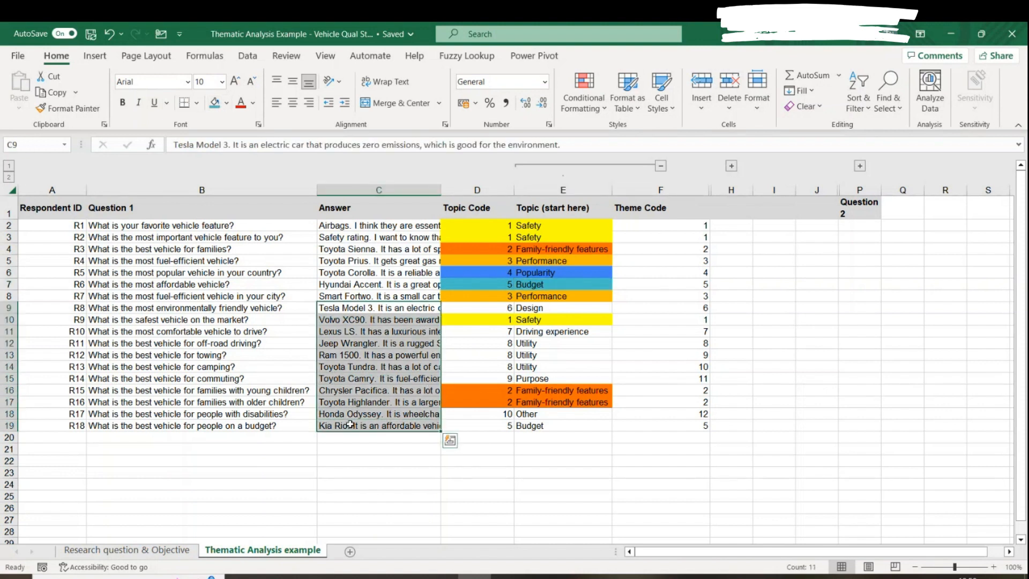
{"action": "left_click", "coordinate": [196, 426]}
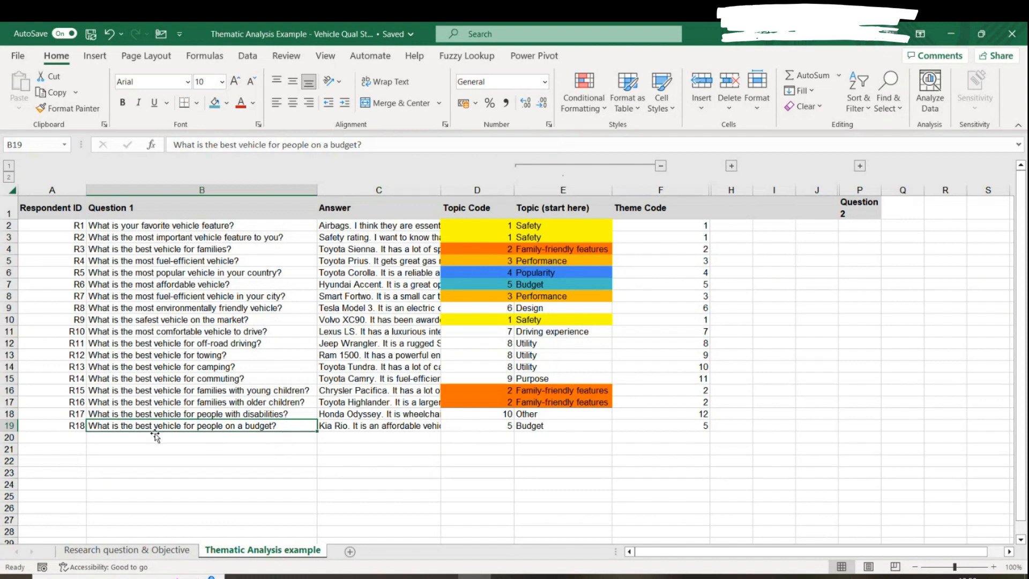
{"action": "left_click", "coordinate": [348, 426]}
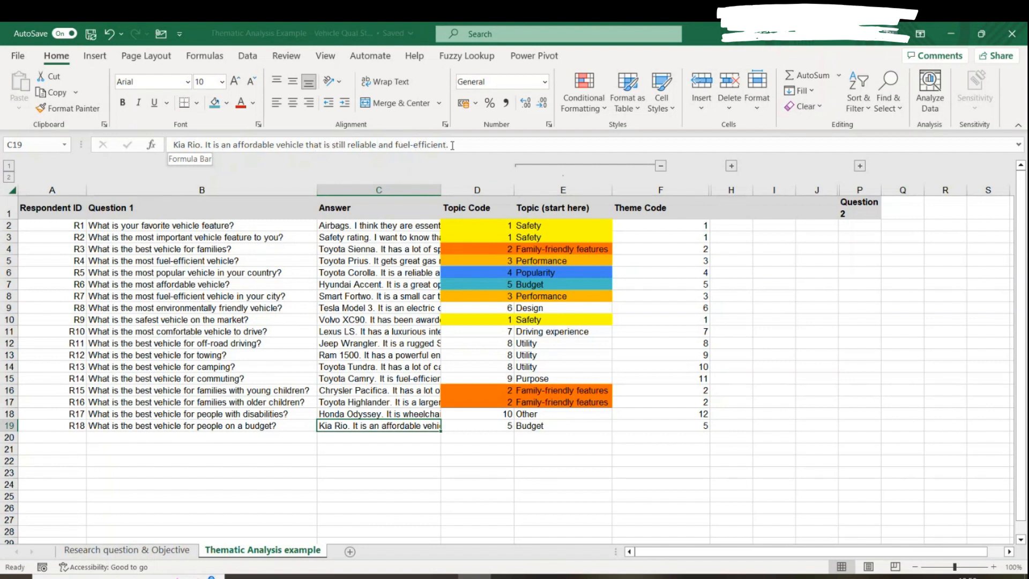
{"action": "left_click_drag", "start_coordinate": [454, 144], "coordinate": [395, 143]}
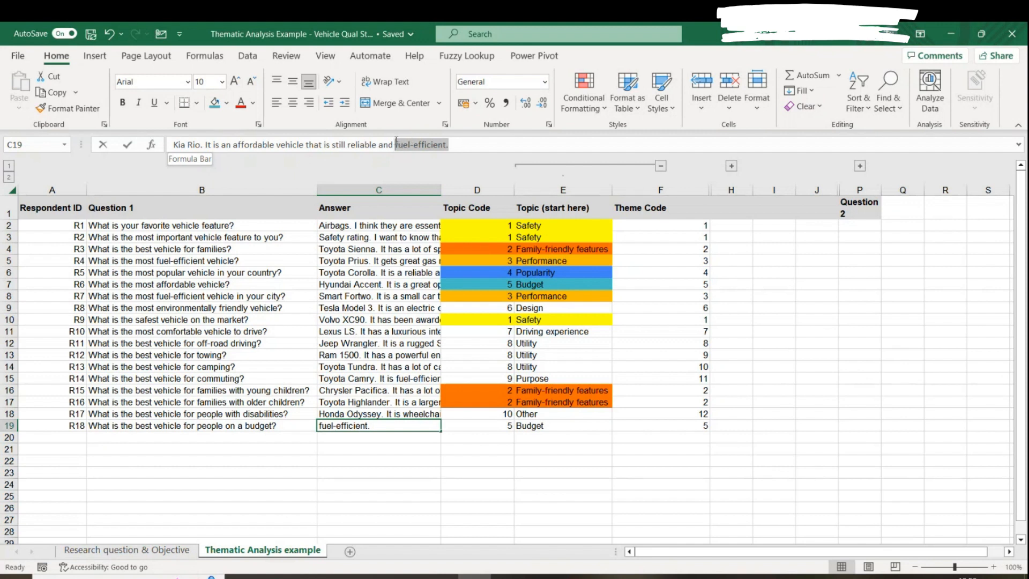
{"action": "left_click", "coordinate": [240, 145]}
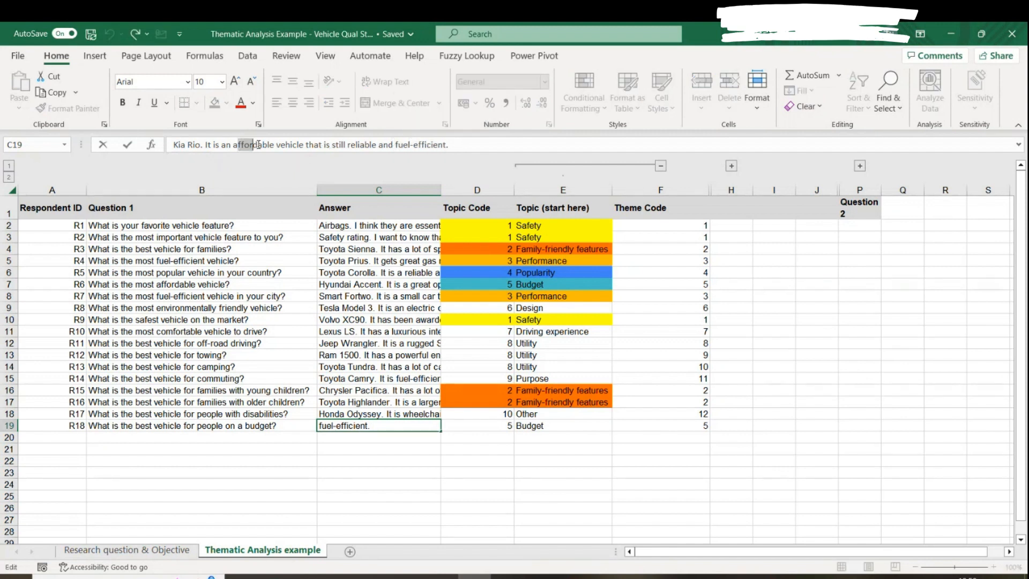
{"action": "double_click", "coordinate": [356, 143]}
{"action": "left_click", "coordinate": [164, 428]}
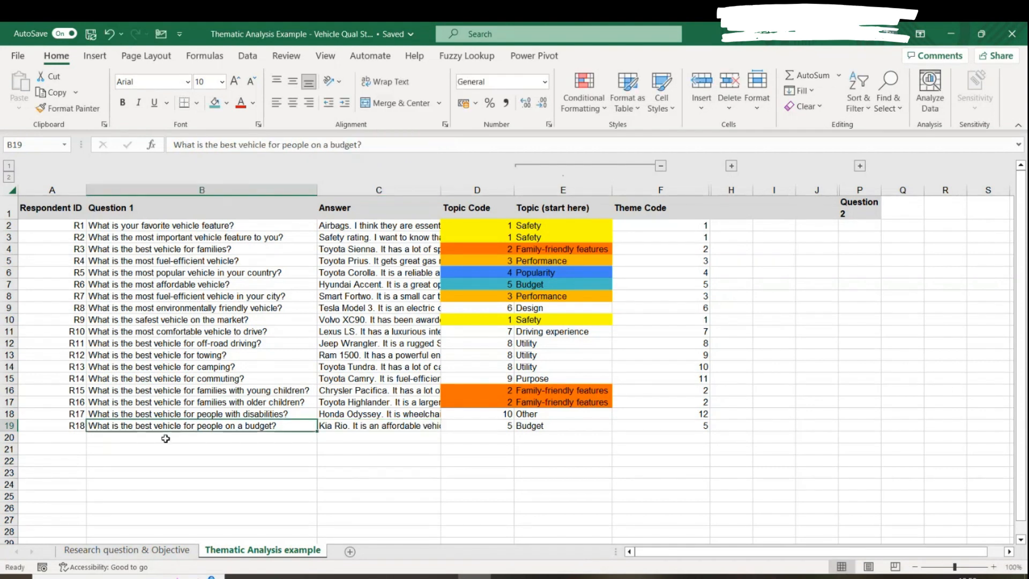
{"action": "left_click", "coordinate": [529, 426]}
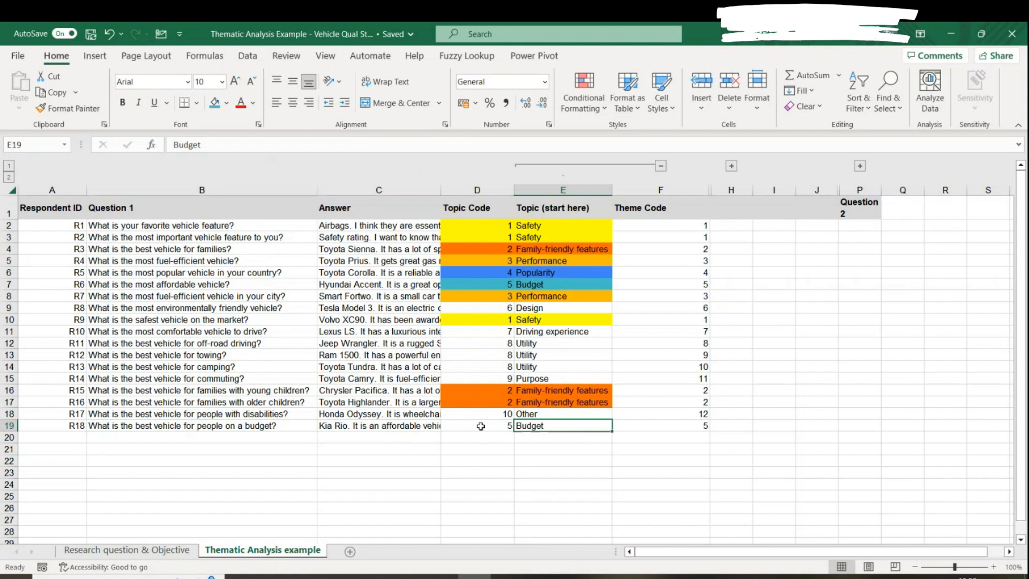
{"action": "key", "text": "Left"}
{"action": "key", "text": "Left"}
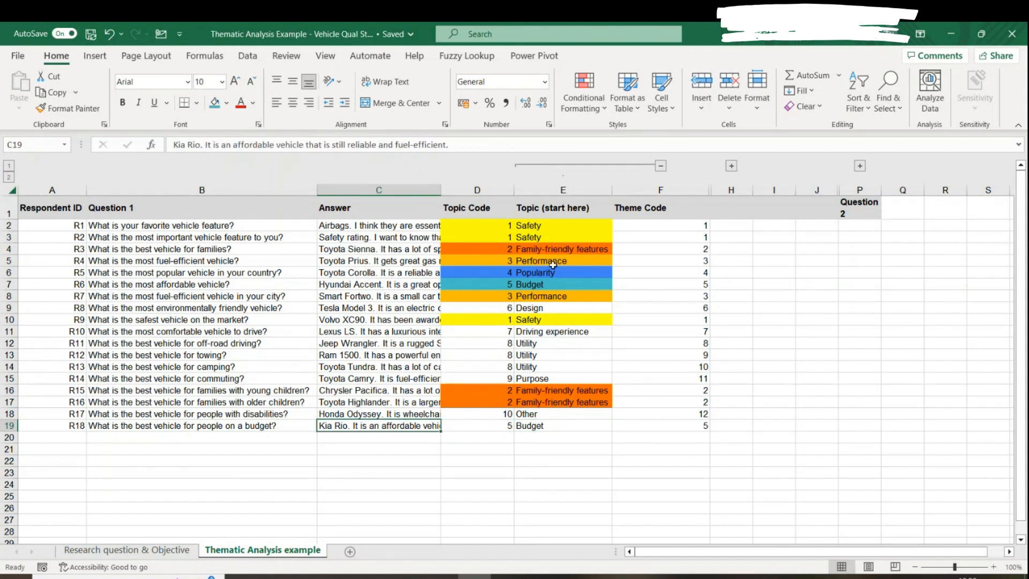
Fill R18's Budget topic in E19 and its topic code in D19 with the same turquoise.
{"action": "left_click_drag", "start_coordinate": [554, 263], "coordinate": [491, 261]}
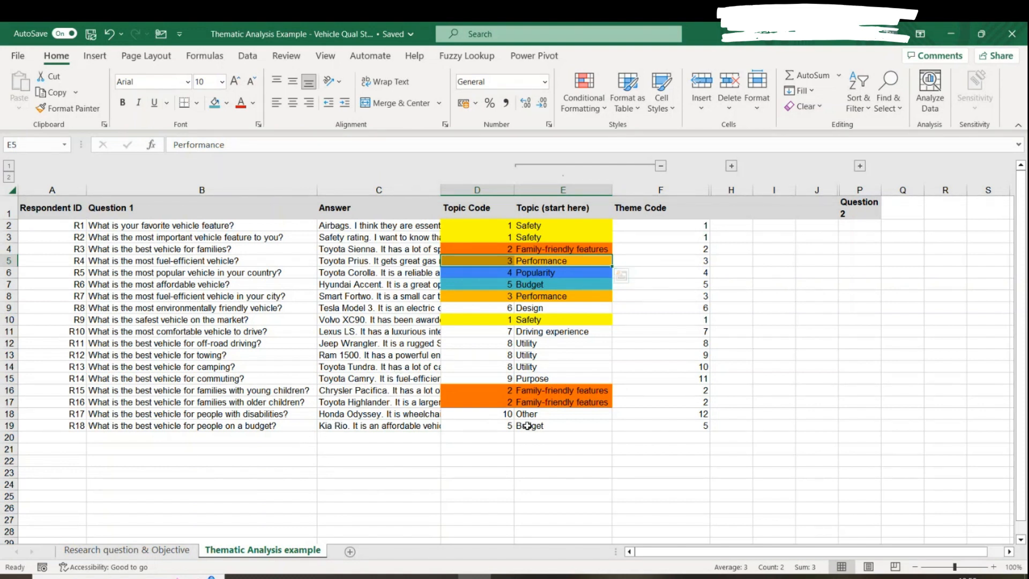
{"action": "left_click_drag", "start_coordinate": [536, 426], "coordinate": [490, 425]}
{"action": "left_click", "coordinate": [215, 104]}
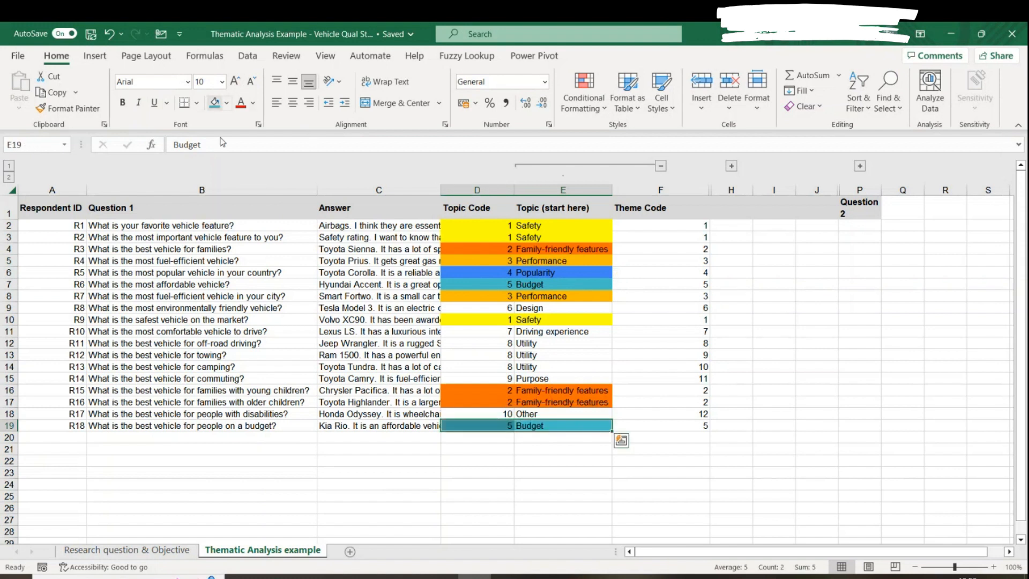
Reread R18's question in B19 and the full answer in C19 to review its topic choice.
{"action": "left_click", "coordinate": [365, 425]}
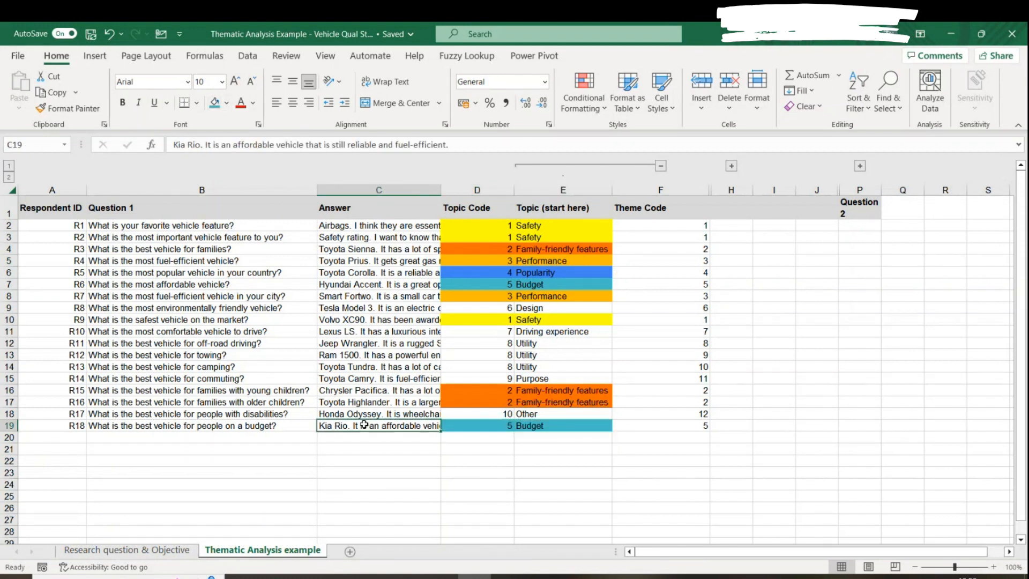
{"action": "left_click", "coordinate": [182, 426]}
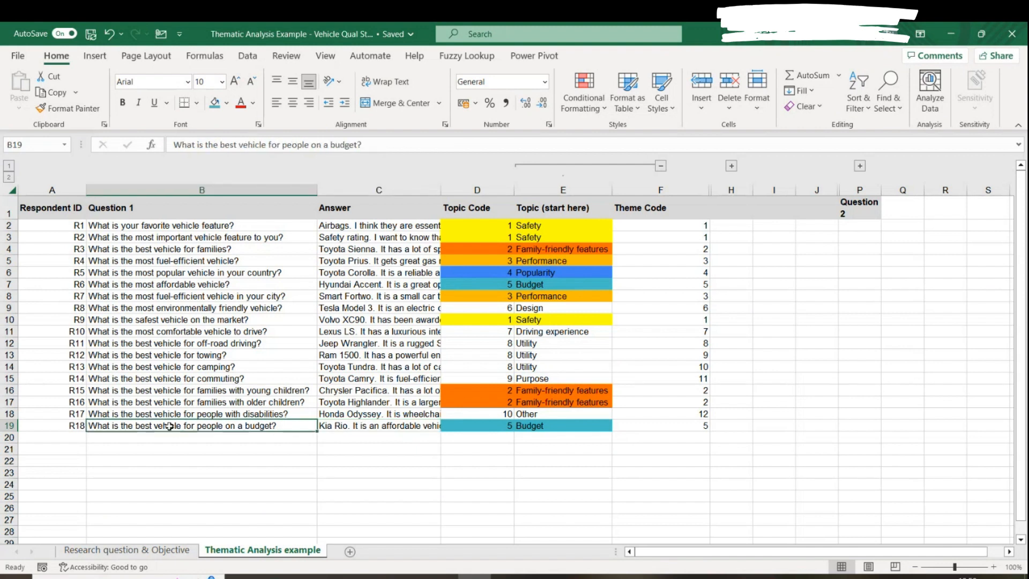
{"action": "left_click", "coordinate": [396, 426]}
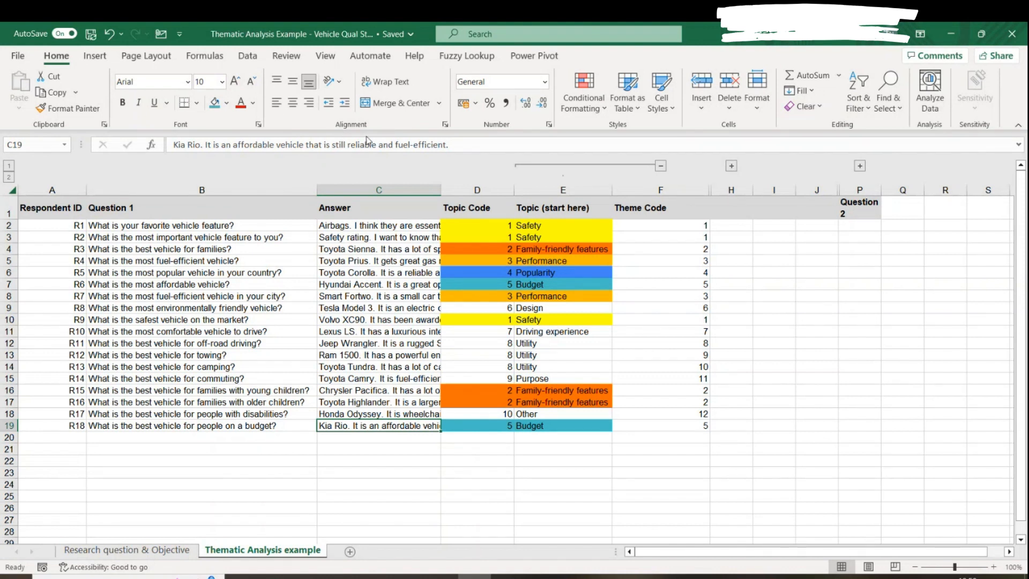
{"action": "left_click", "coordinate": [470, 143]}
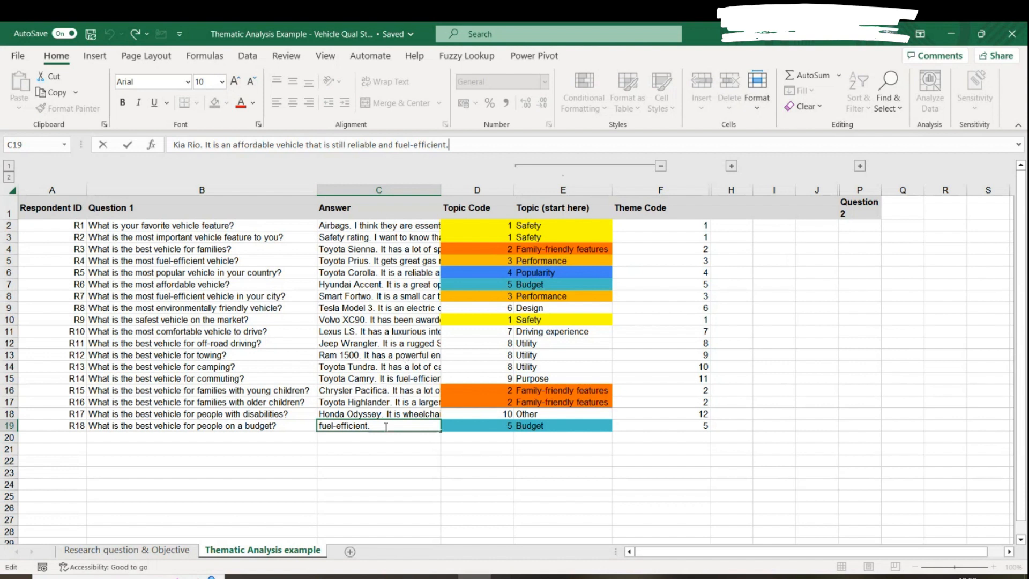
{"action": "left_click", "coordinate": [365, 448]}
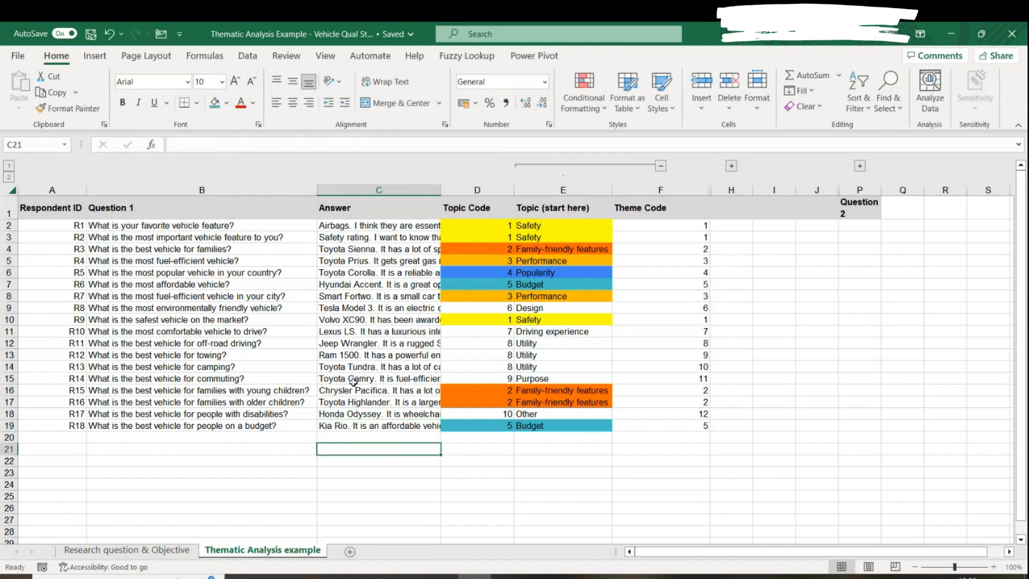
{"action": "left_click", "coordinate": [370, 428]}
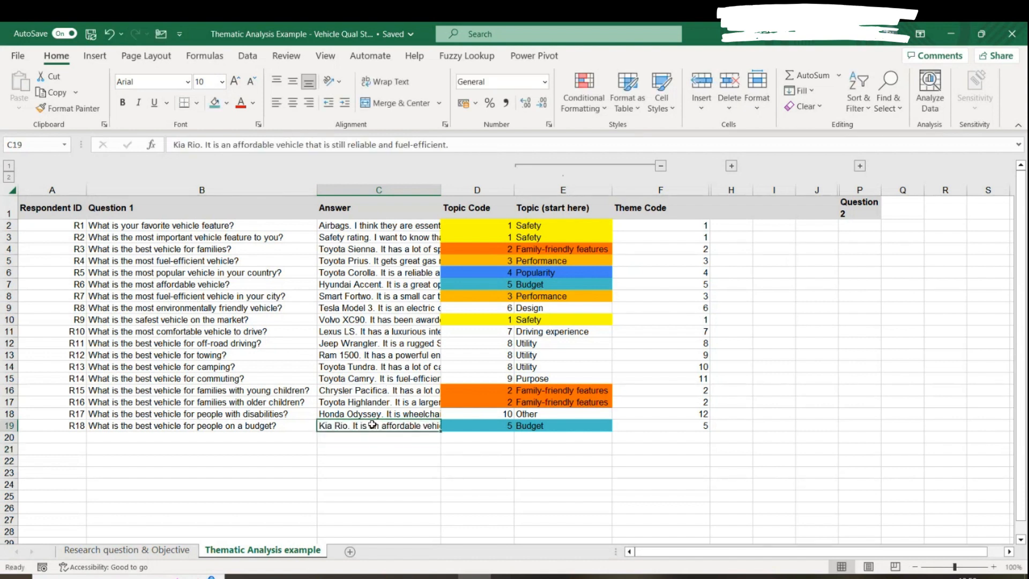
Read R8's question in B9 and answer in C9 against the Design topic in E9 and topic code in D9.
{"action": "left_click", "coordinate": [387, 307]}
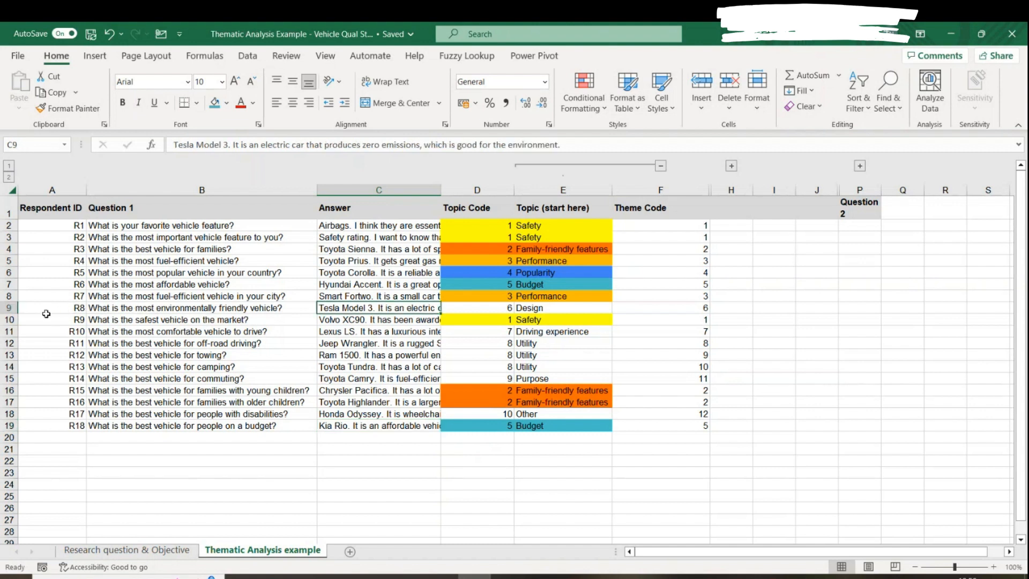
{"action": "left_click", "coordinate": [154, 310]}
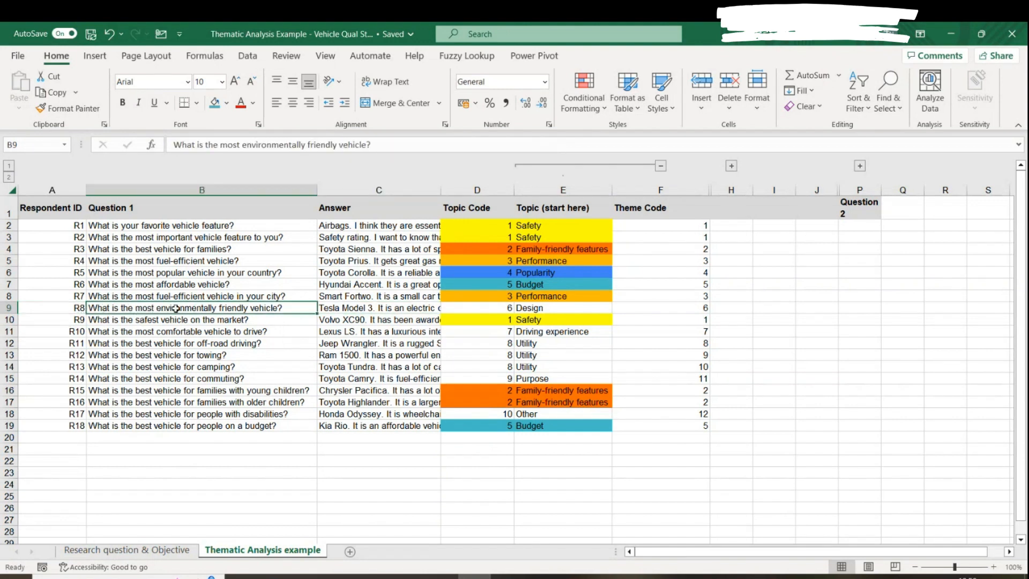
{"action": "left_click", "coordinate": [358, 310]}
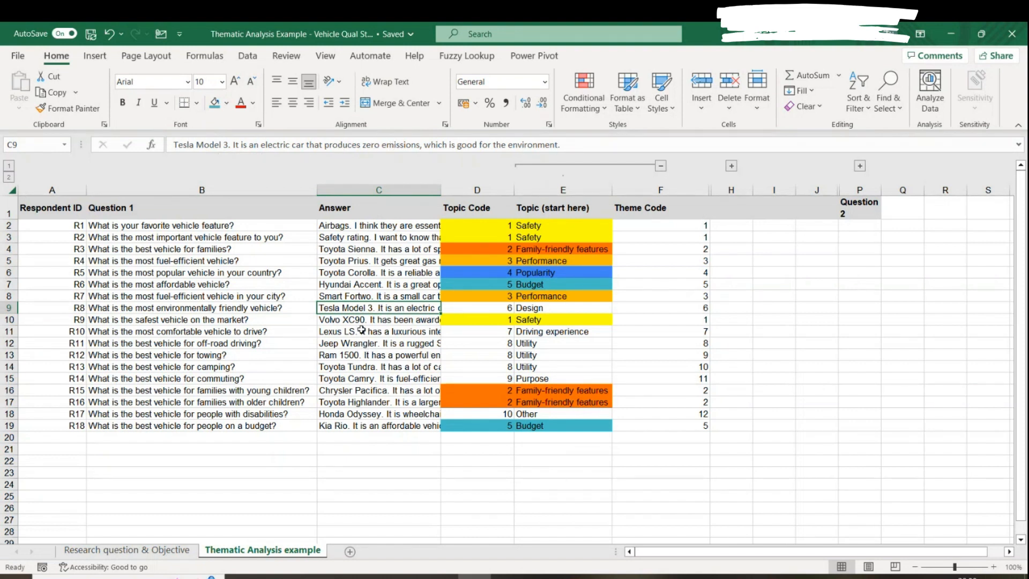
{"action": "left_click", "coordinate": [493, 310]}
{"action": "left_click", "coordinate": [546, 308]}
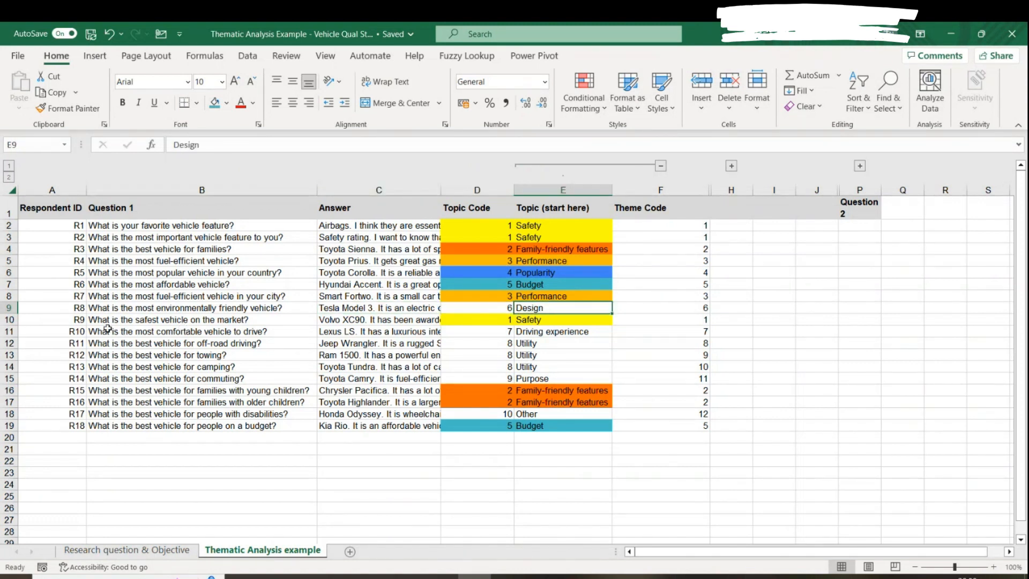
{"action": "left_click", "coordinate": [484, 310]}
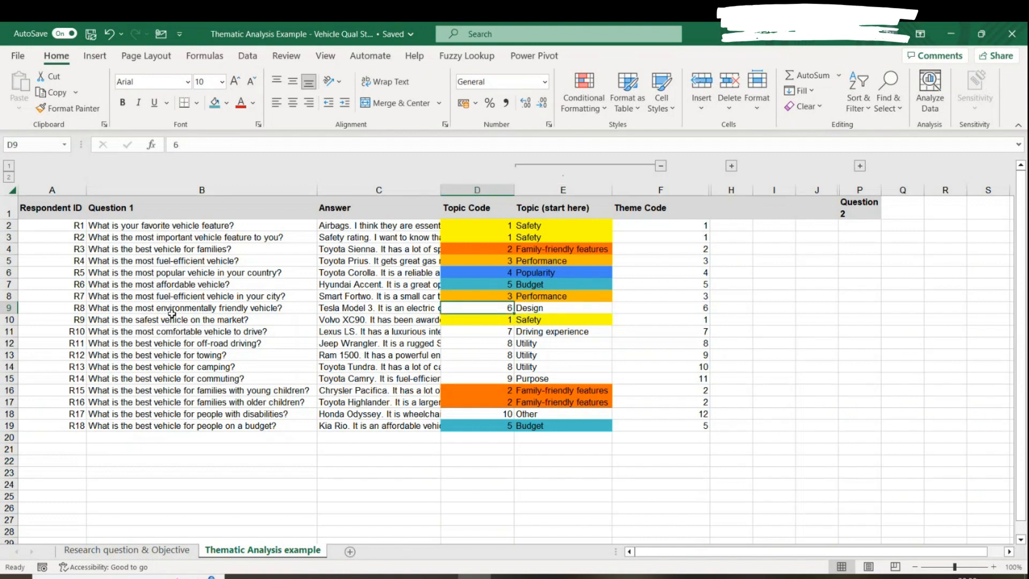
{"action": "left_click", "coordinate": [393, 307]}
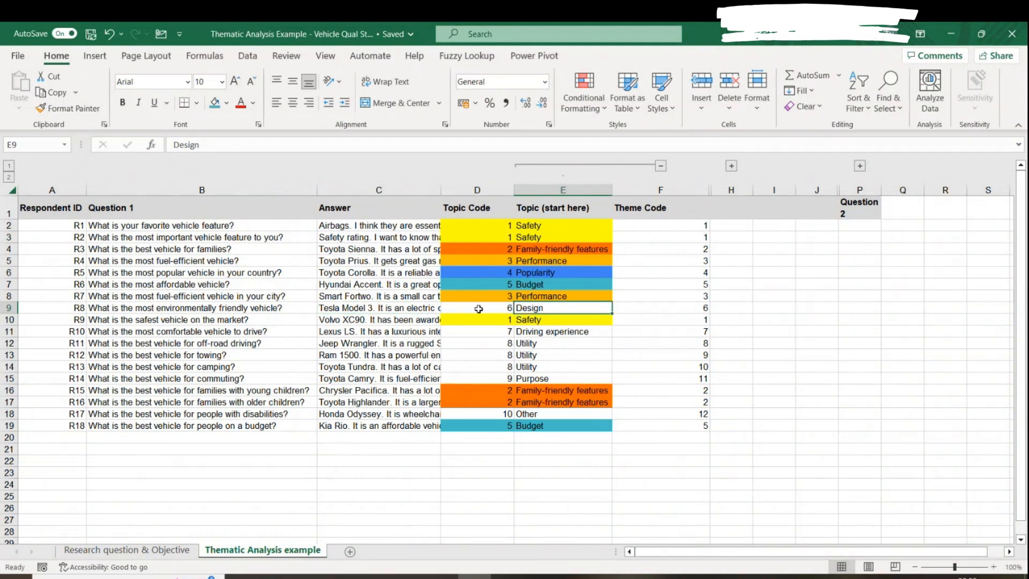
{"action": "left_click", "coordinate": [181, 309]}
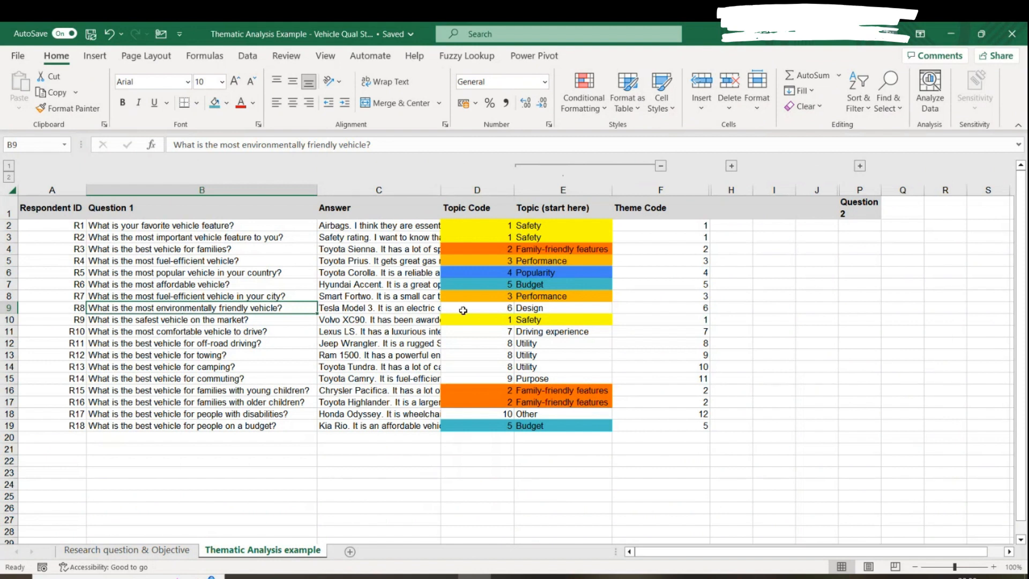
Reread R8's answer in C9 and change its topic in E9 to Emissions.
{"action": "left_click", "coordinate": [322, 308]}
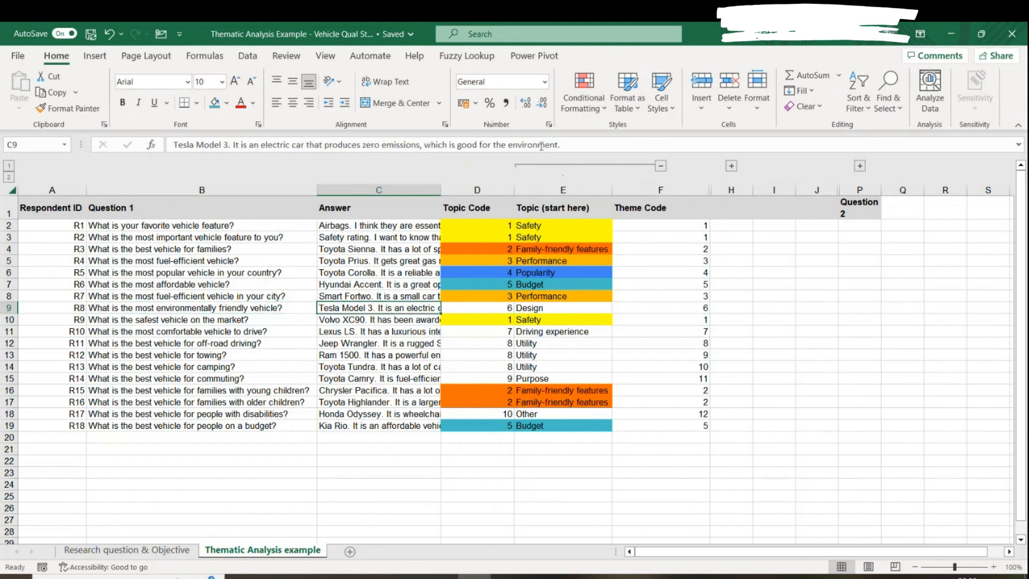
{"action": "left_click", "coordinate": [497, 308]}
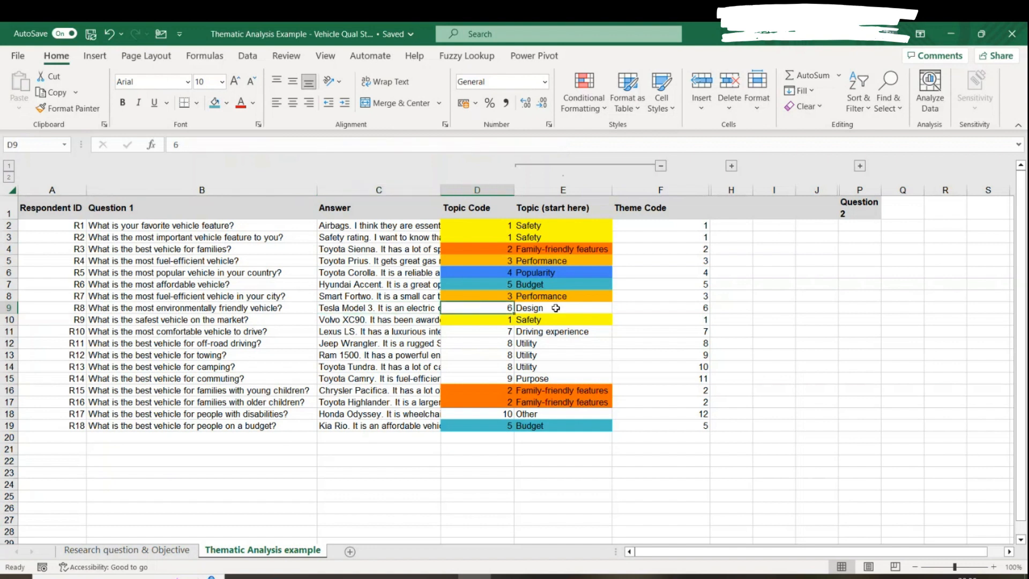
{"action": "left_click", "coordinate": [551, 308]}
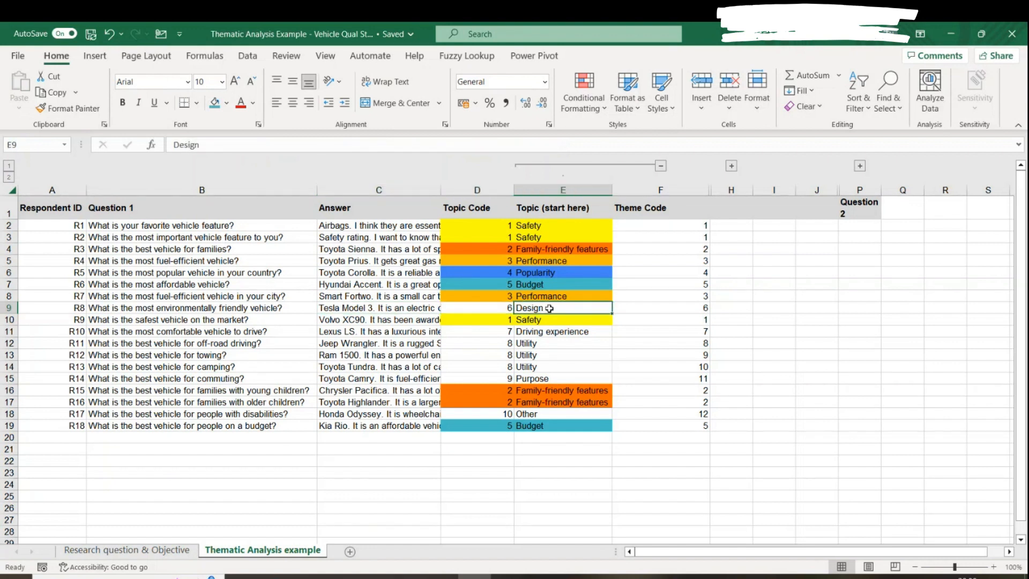
{"action": "type", "text": "Emissions"}
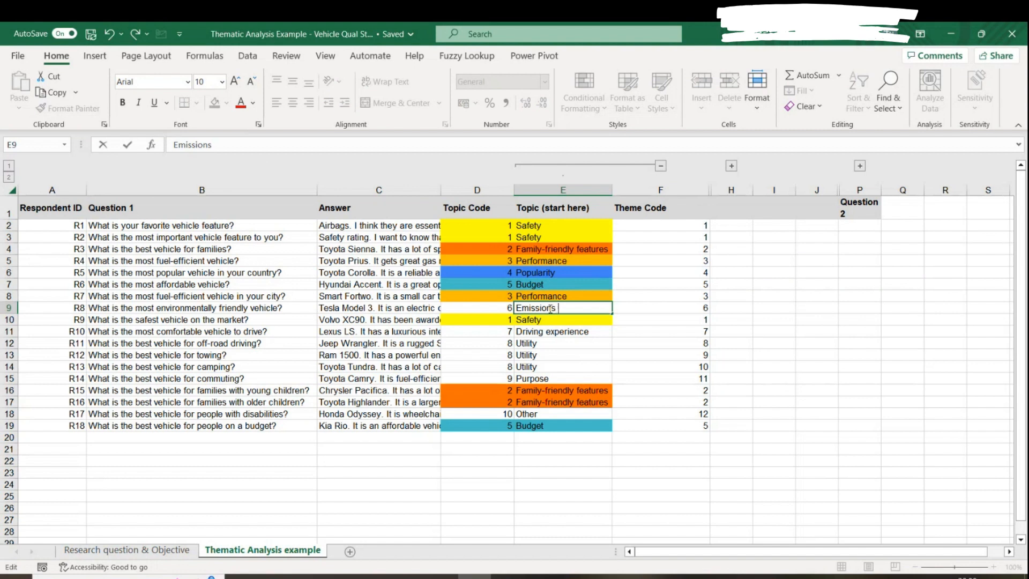
{"action": "left_click", "coordinate": [556, 332]}
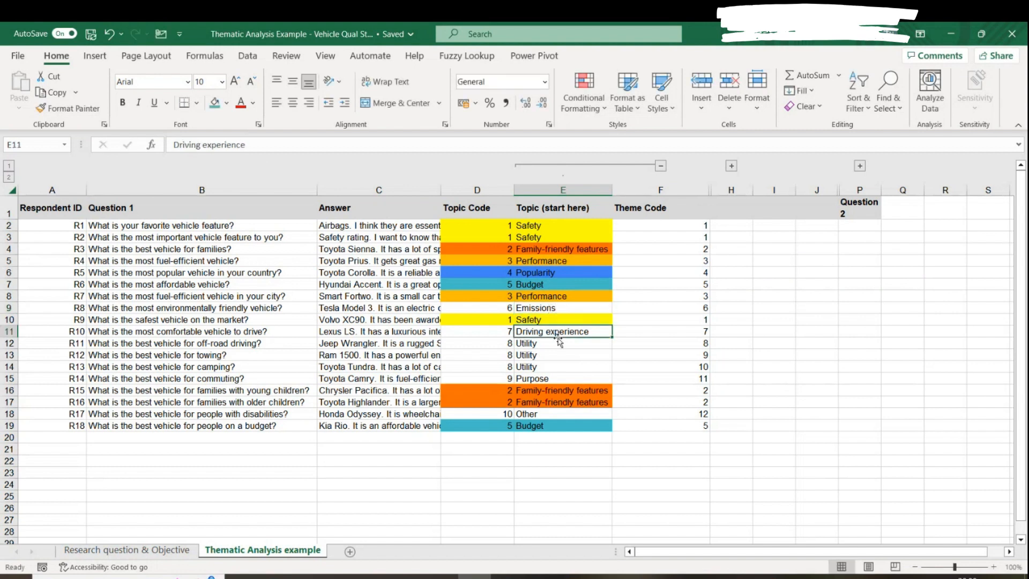
{"action": "left_click", "coordinate": [560, 307]}
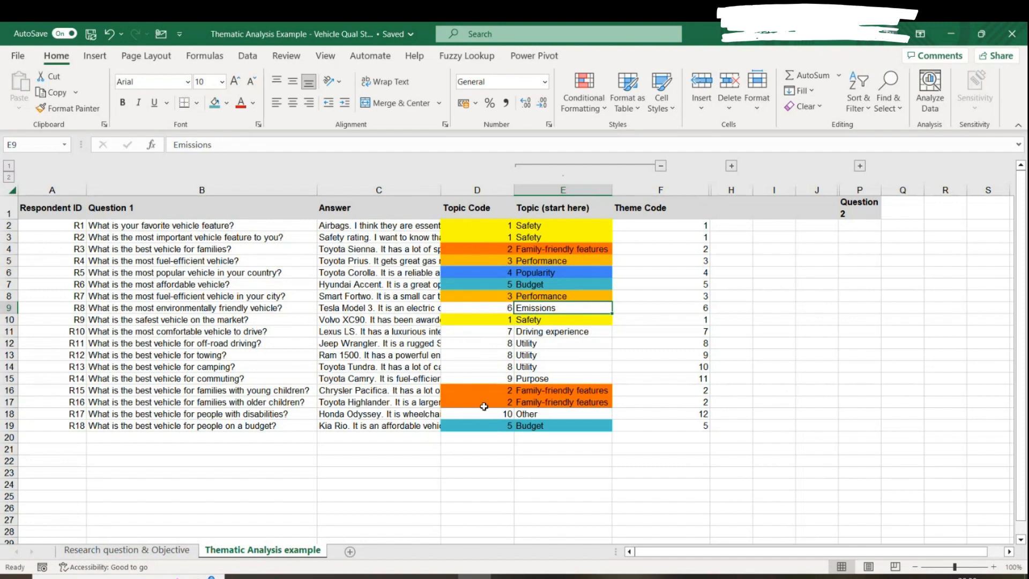
Fill R8's Emissions topic in E9 and its topic code in D9 with the same standard blue.
{"action": "left_click", "coordinate": [371, 309]}
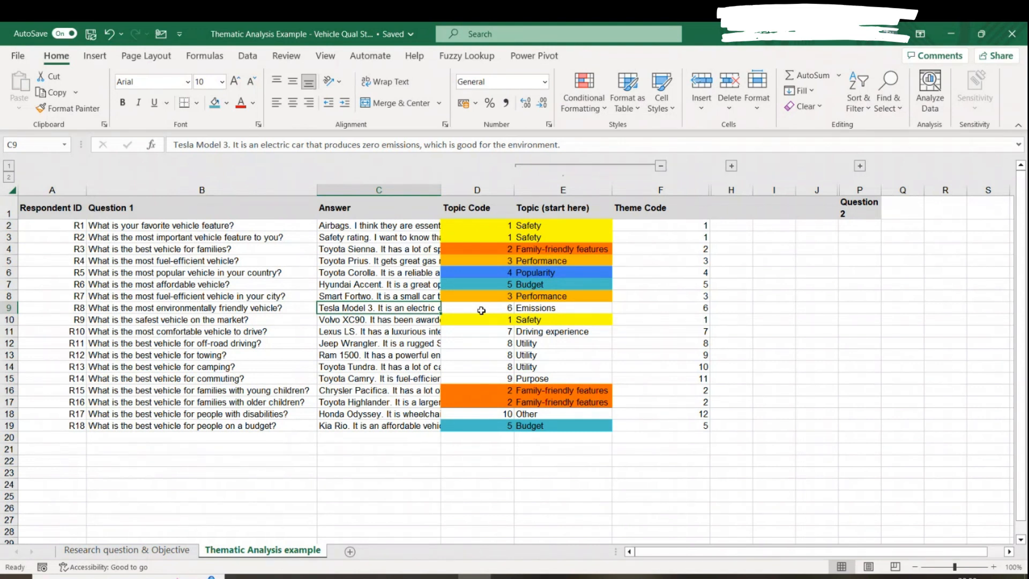
{"action": "left_click", "coordinate": [497, 308]}
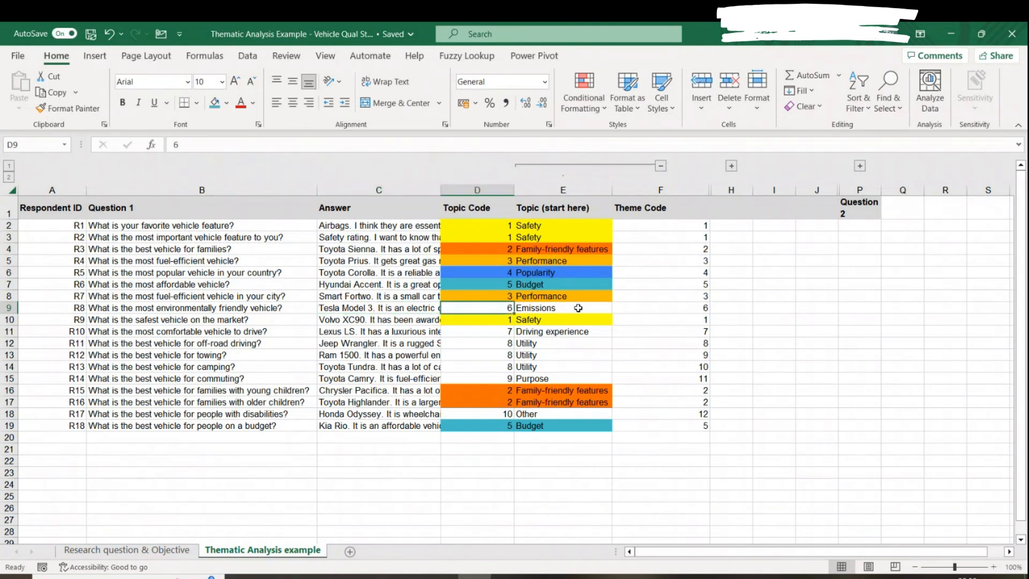
{"action": "left_click", "coordinate": [560, 312]}
{"action": "left_click", "coordinate": [226, 103]}
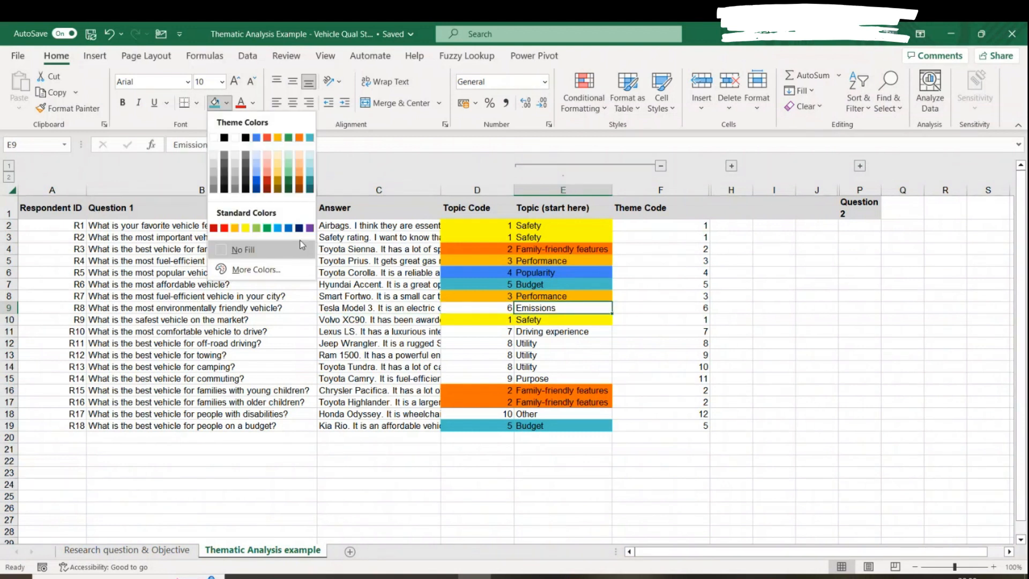
{"action": "left_click", "coordinate": [288, 228]}
{"action": "key", "text": "Left"}
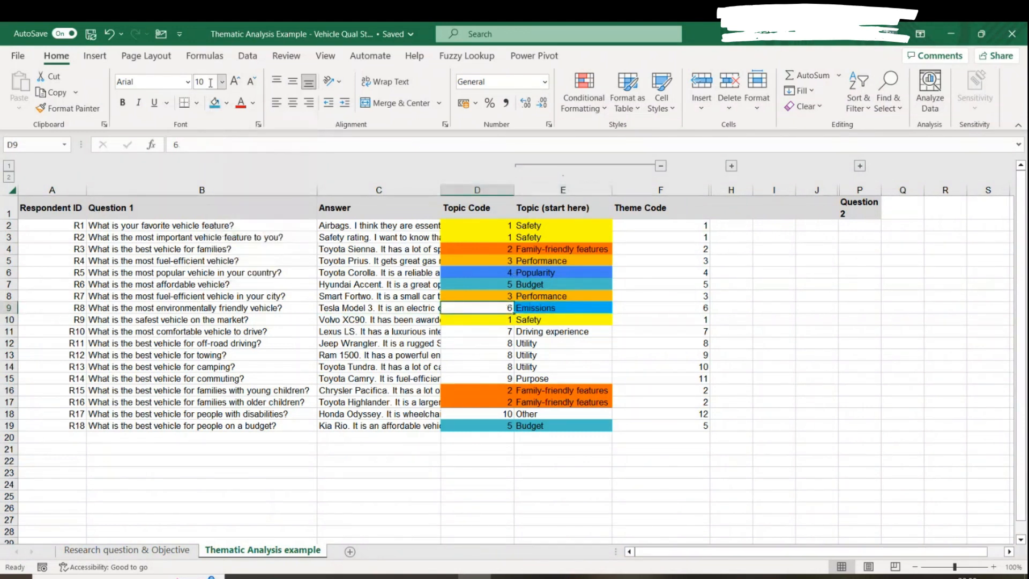
{"action": "left_click", "coordinate": [216, 103]}
Check the answers in C11:C19 for emissions-related responses and review R9's Safety code in D10 against the earlier Safety code in D3.
{"action": "left_click_drag", "start_coordinate": [429, 333], "coordinate": [429, 425]}
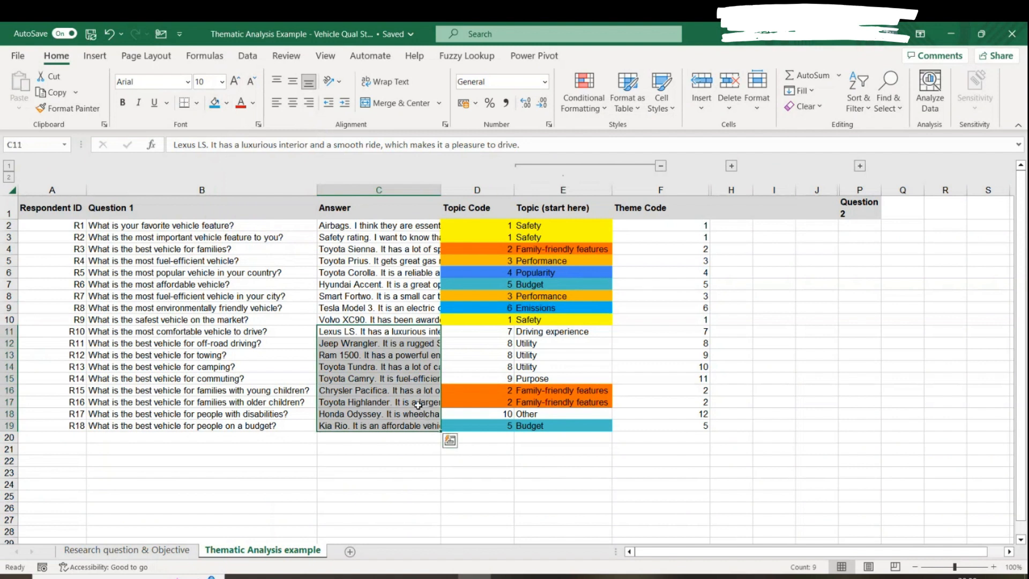
{"action": "left_click", "coordinate": [381, 335]}
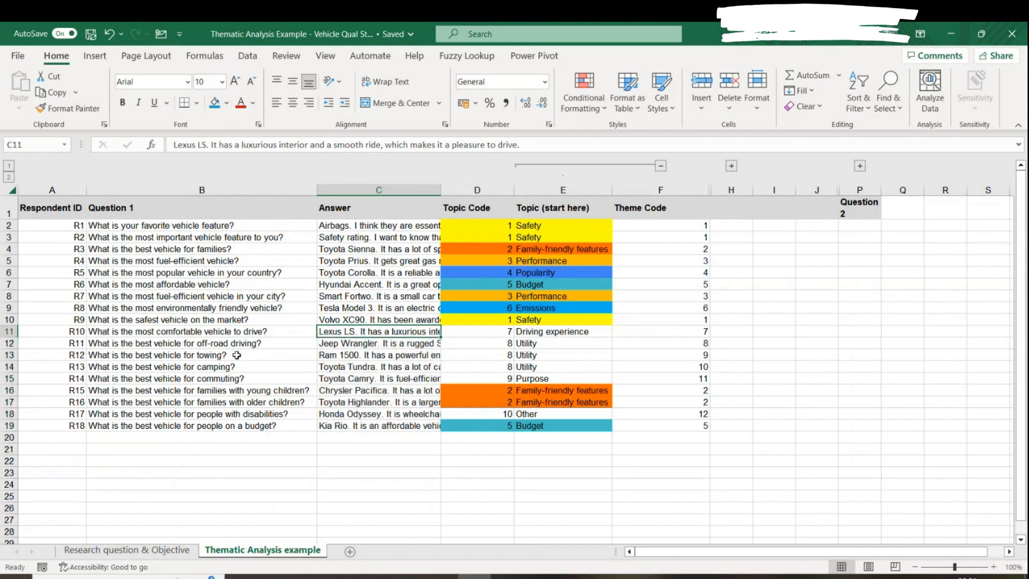
{"action": "left_click_drag", "start_coordinate": [488, 321], "coordinate": [591, 316]}
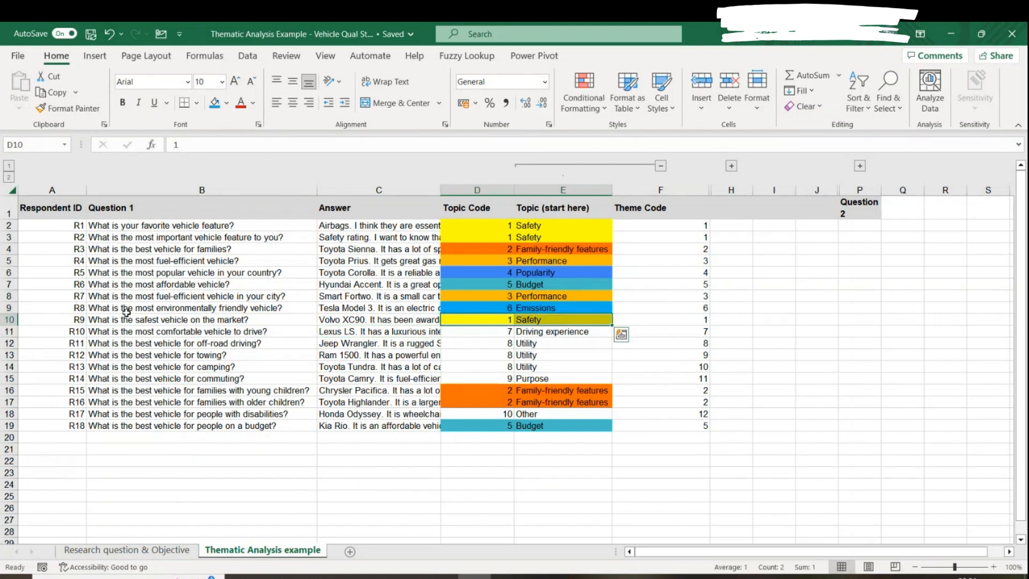
{"action": "left_click", "coordinate": [508, 321]}
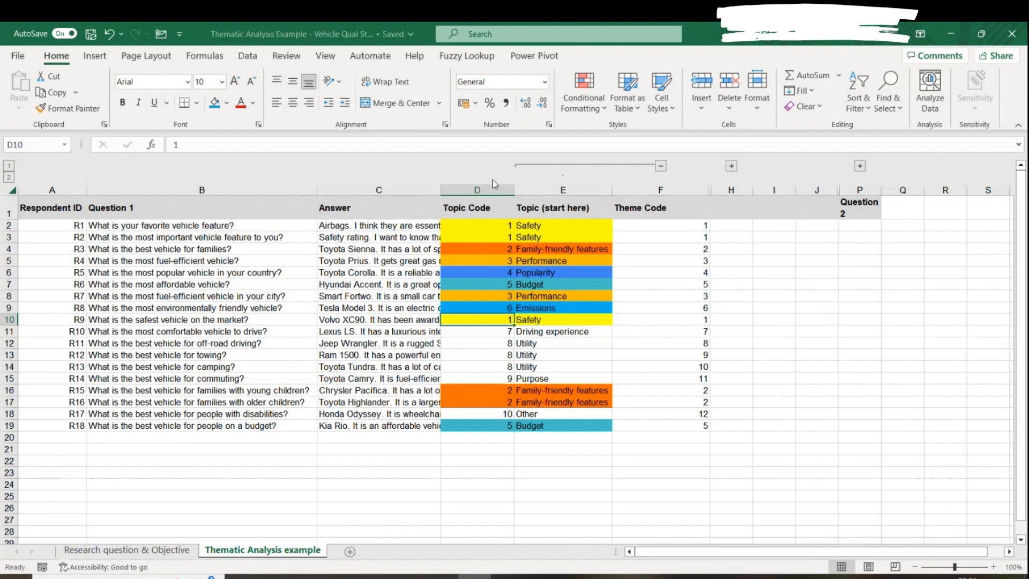
{"action": "left_click", "coordinate": [506, 239]}
{"action": "left_click", "coordinate": [489, 323]}
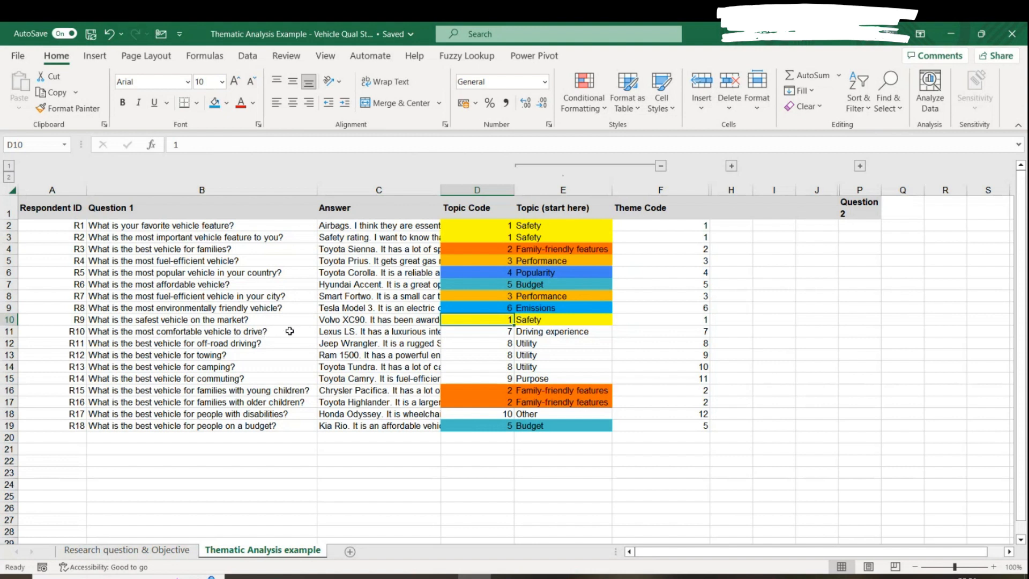
Read R10's answer in C11, highlighting the phrases "pleasure to drive" and "luxurious interior and a smooth ride".
{"action": "left_click", "coordinate": [388, 331]}
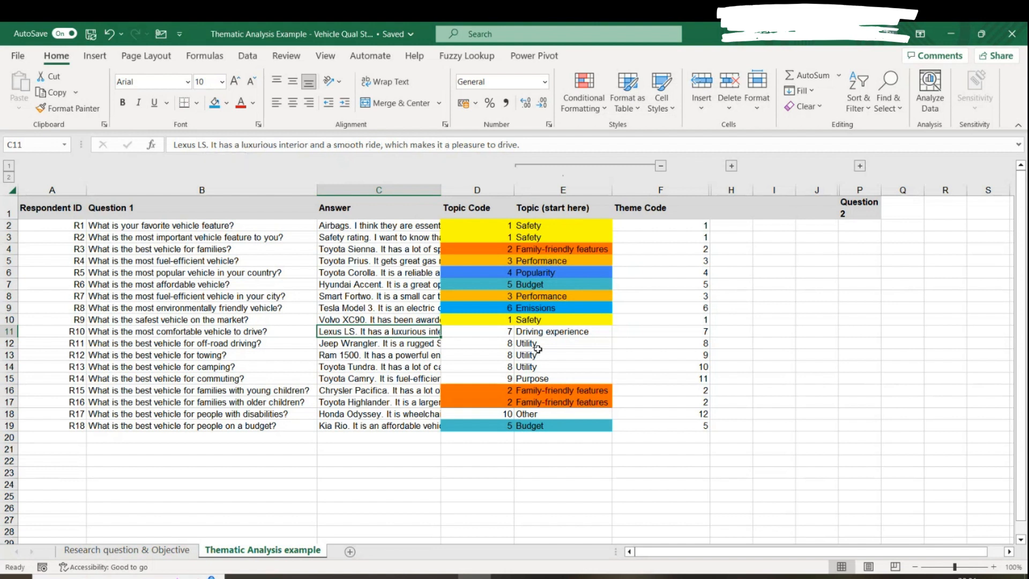
{"action": "left_click_drag", "start_coordinate": [543, 141], "coordinate": [453, 143]}
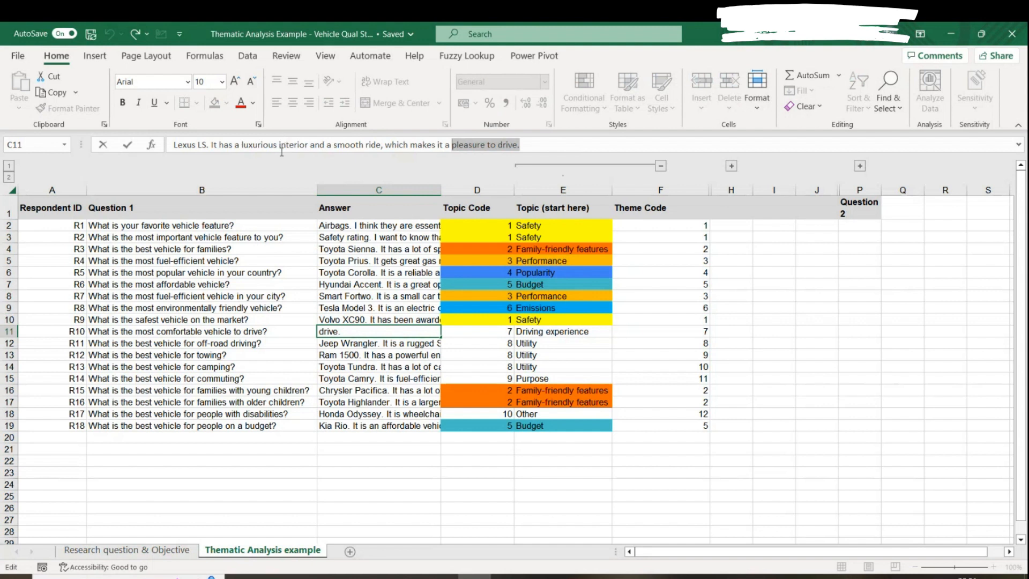
{"action": "left_click_drag", "start_coordinate": [247, 142], "coordinate": [376, 142]}
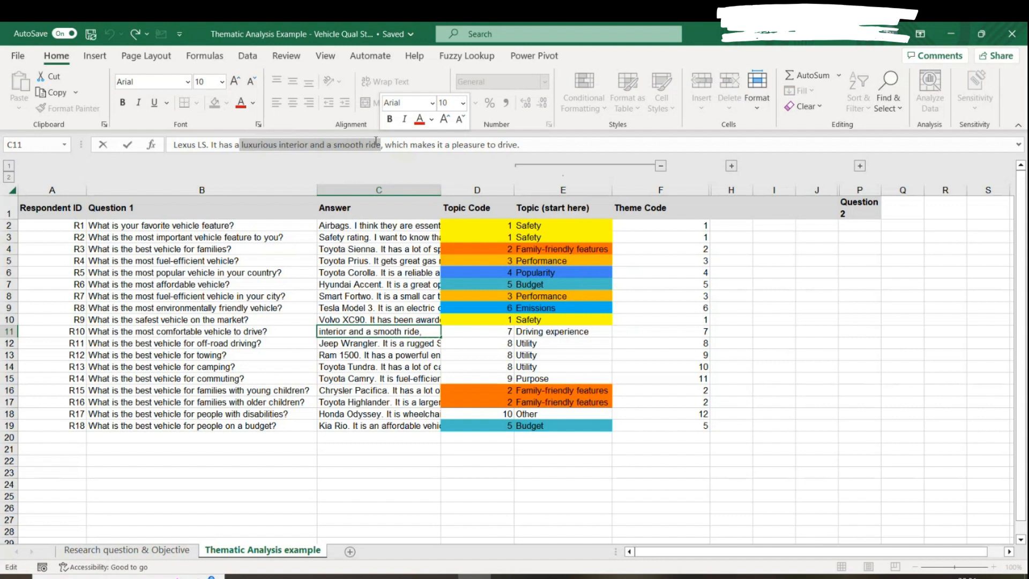
{"action": "left_click", "coordinate": [599, 427]}
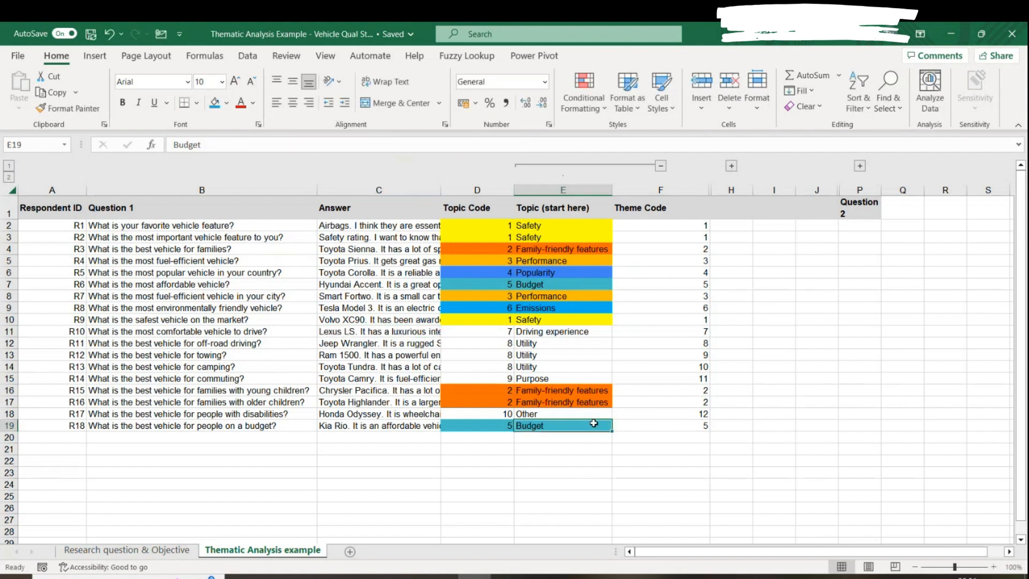
Fill R10's topic code in D11 and its Driving experience topic in E11 with purple.
{"action": "left_click", "coordinate": [498, 332]}
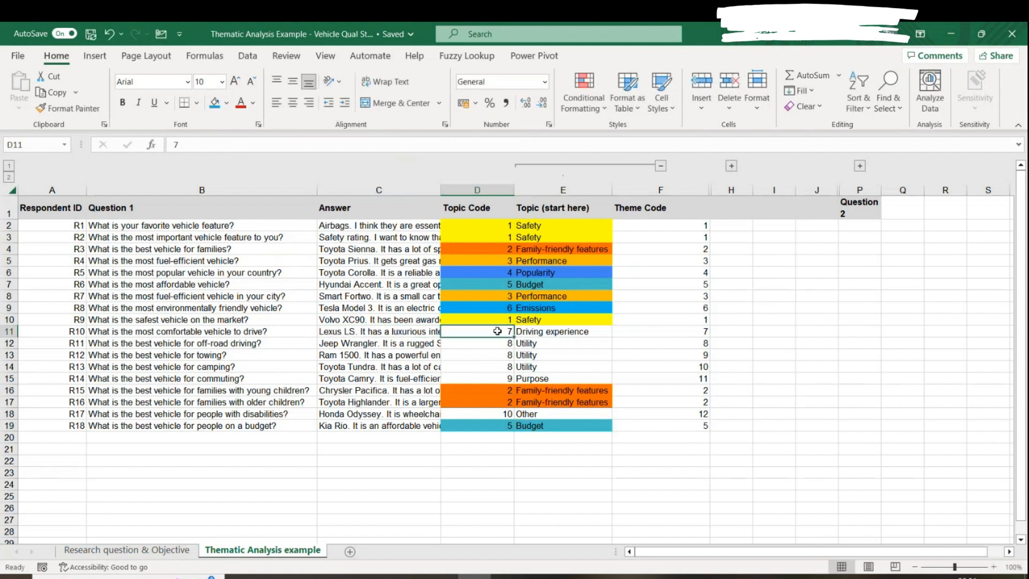
{"action": "left_click", "coordinate": [227, 103]}
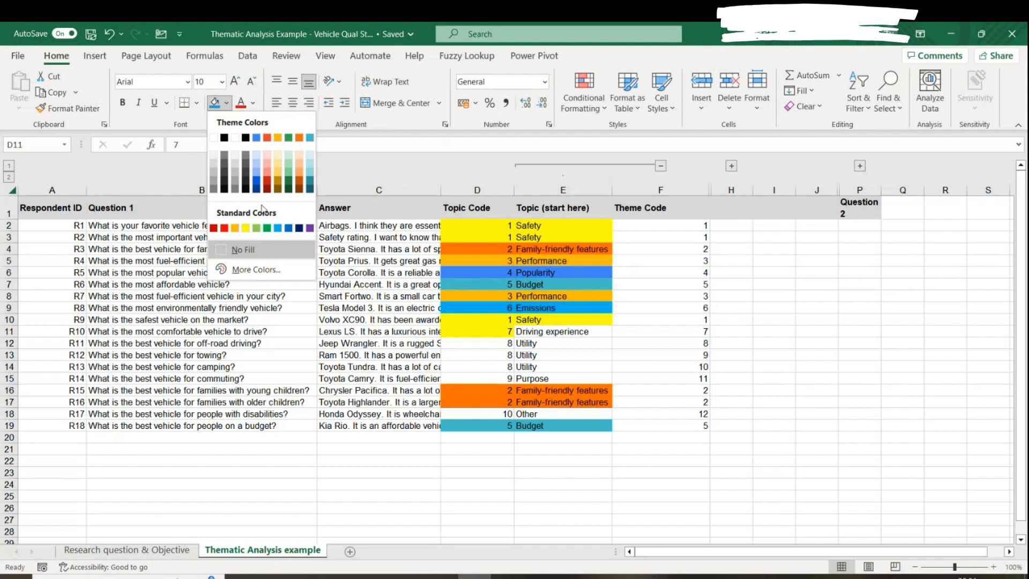
{"action": "left_click", "coordinate": [310, 228]}
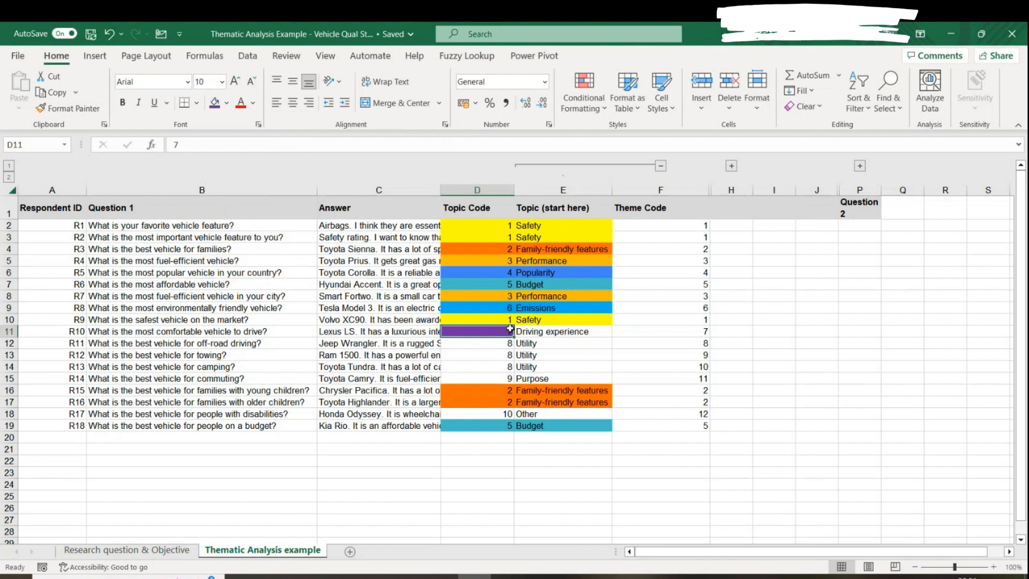
{"action": "left_click", "coordinate": [539, 333]}
{"action": "left_click", "coordinate": [215, 103]}
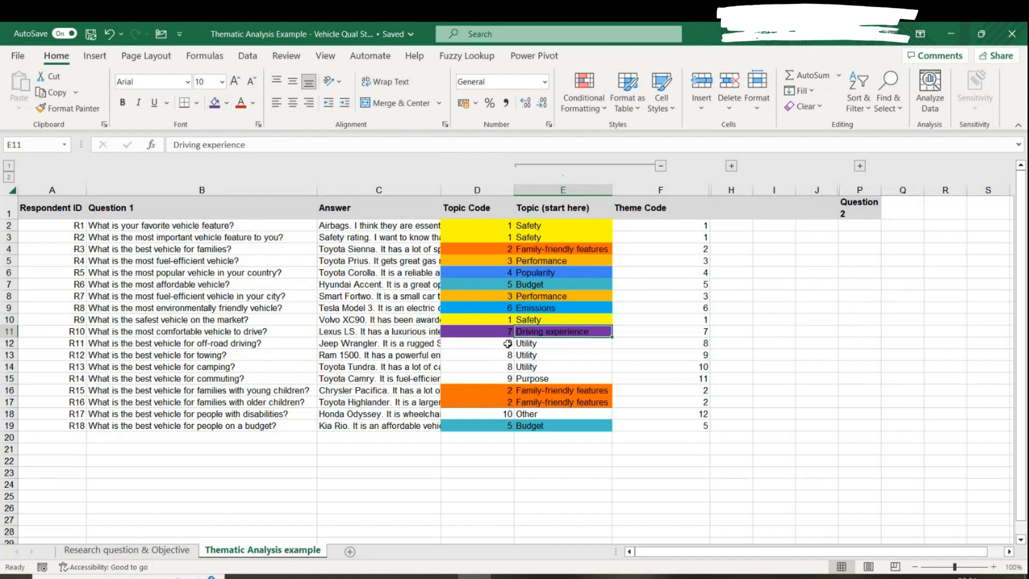
Scan the answers in C12:C18 for driving-experience responses, checking R11's question in B12 and the answers in C14 and C17.
{"action": "key", "text": "Down"}
{"action": "key", "text": "Down"}
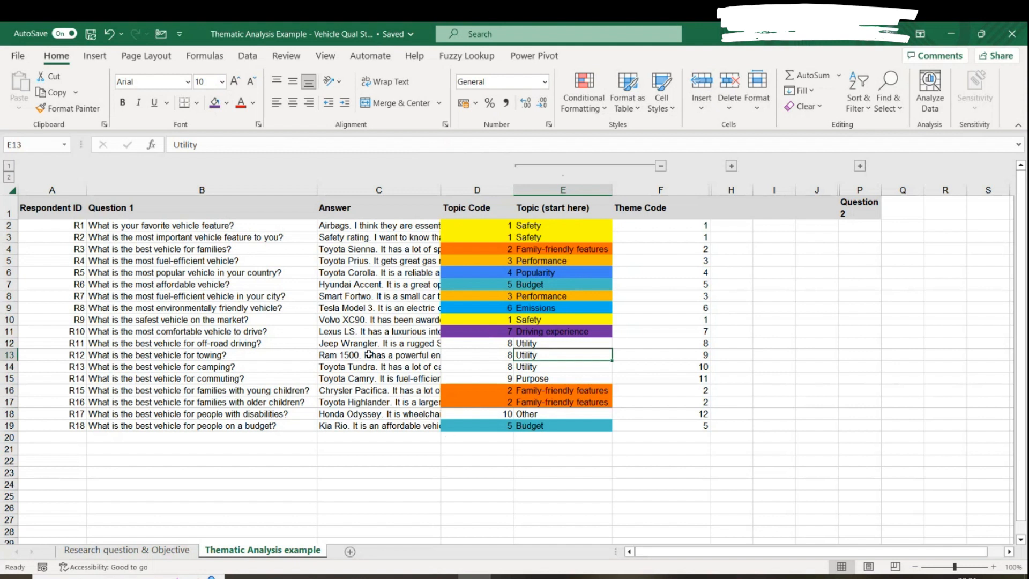
{"action": "left_click_drag", "start_coordinate": [383, 343], "coordinate": [382, 416]}
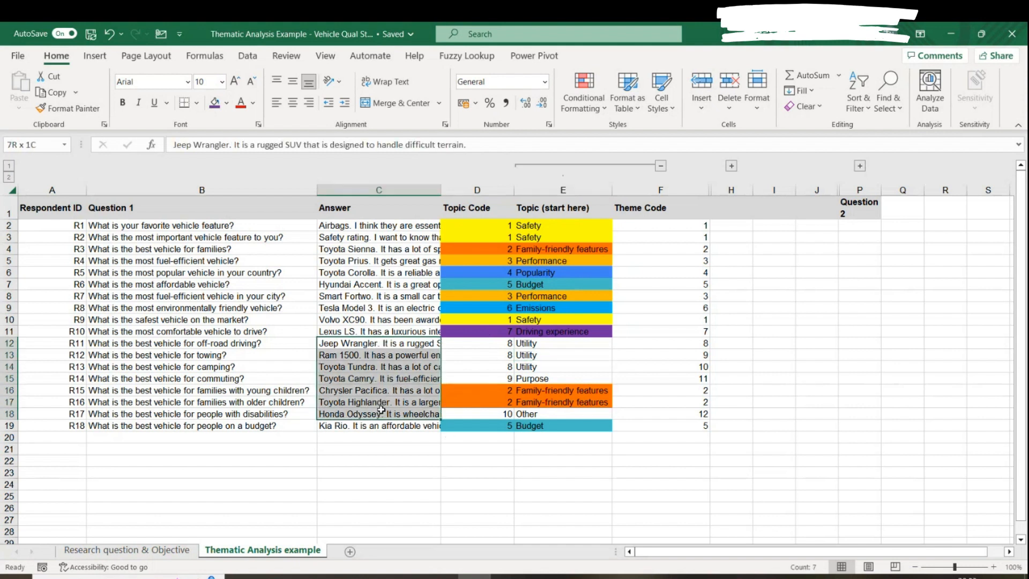
{"action": "left_click", "coordinate": [365, 344]}
{"action": "left_click", "coordinate": [176, 345]}
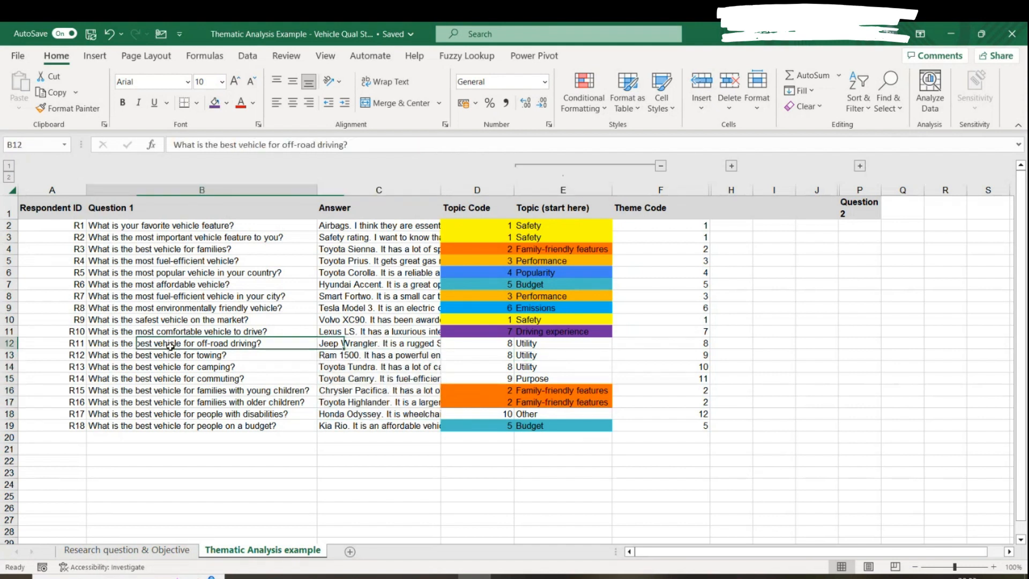
{"action": "left_click", "coordinate": [394, 366]}
{"action": "left_click", "coordinate": [381, 402]}
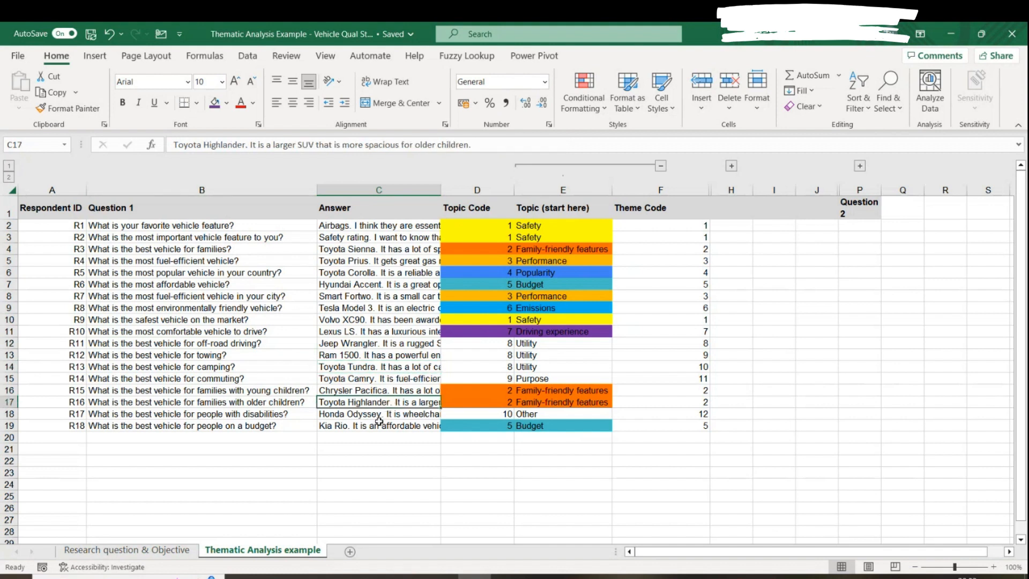
Read the full answers in C12:C19 one by one to compare them with the Driving experience topic.
{"action": "left_click", "coordinate": [365, 366]}
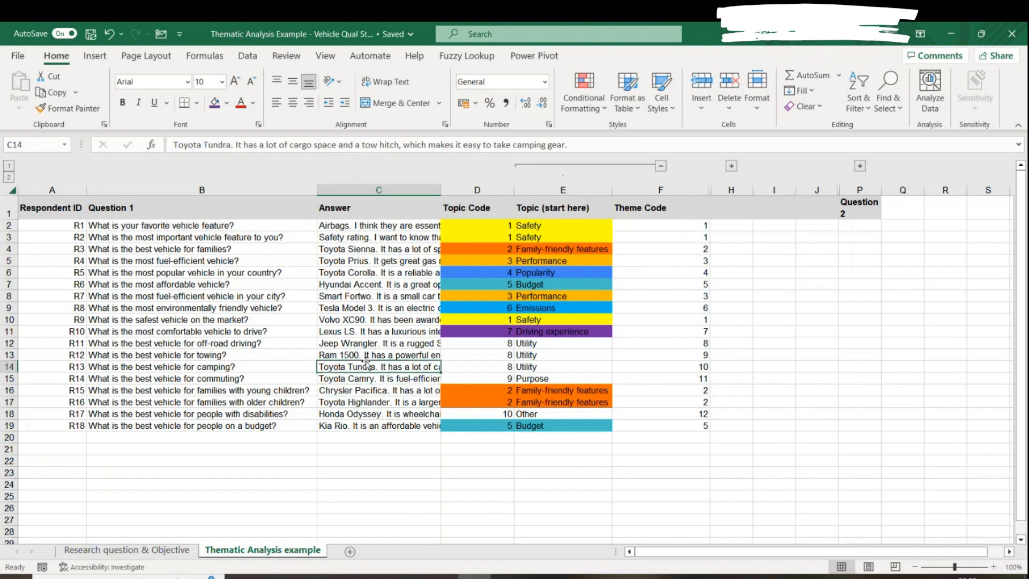
{"action": "key", "text": "Up"}
{"action": "key", "text": "Up"}
{"action": "key", "text": "Down"}
{"action": "key", "text": "Down"}
{"action": "key", "text": "Down"}
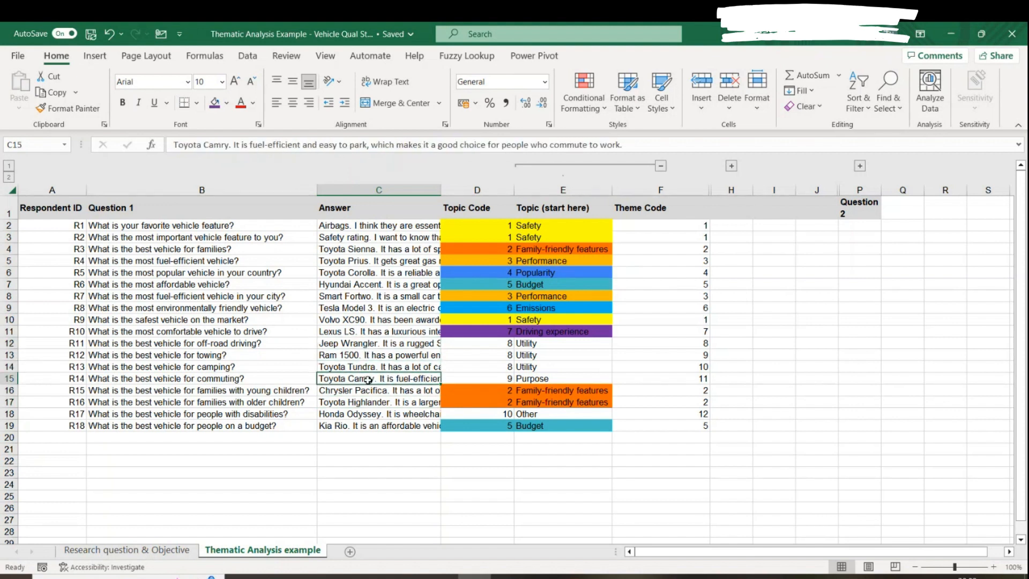
{"action": "key", "text": "Down"}
{"action": "left_click", "coordinate": [369, 413]}
{"action": "left_click", "coordinate": [364, 426]}
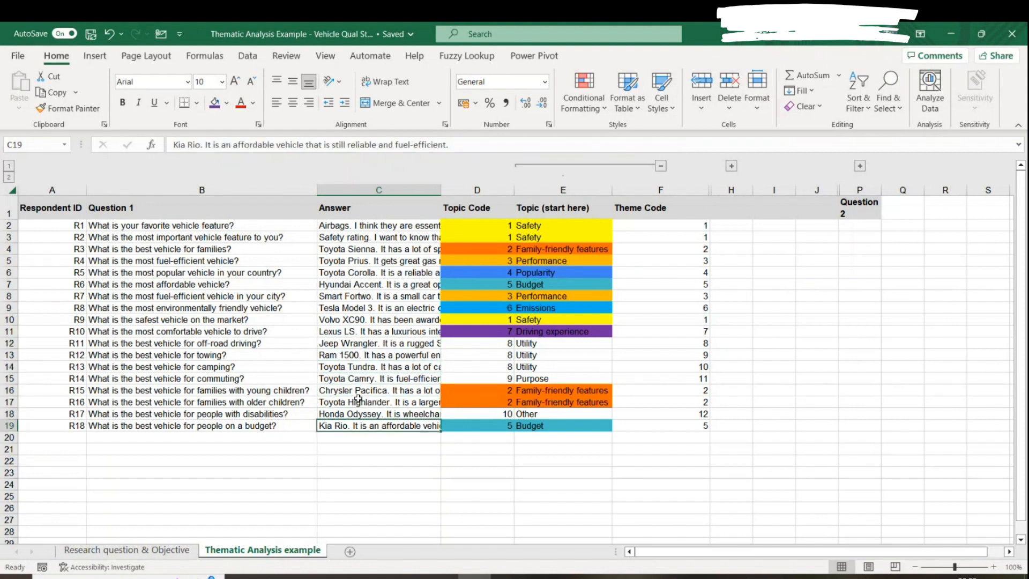
{"action": "left_click", "coordinate": [360, 392]}
{"action": "key", "text": "Down"}
{"action": "key", "text": "Down"}
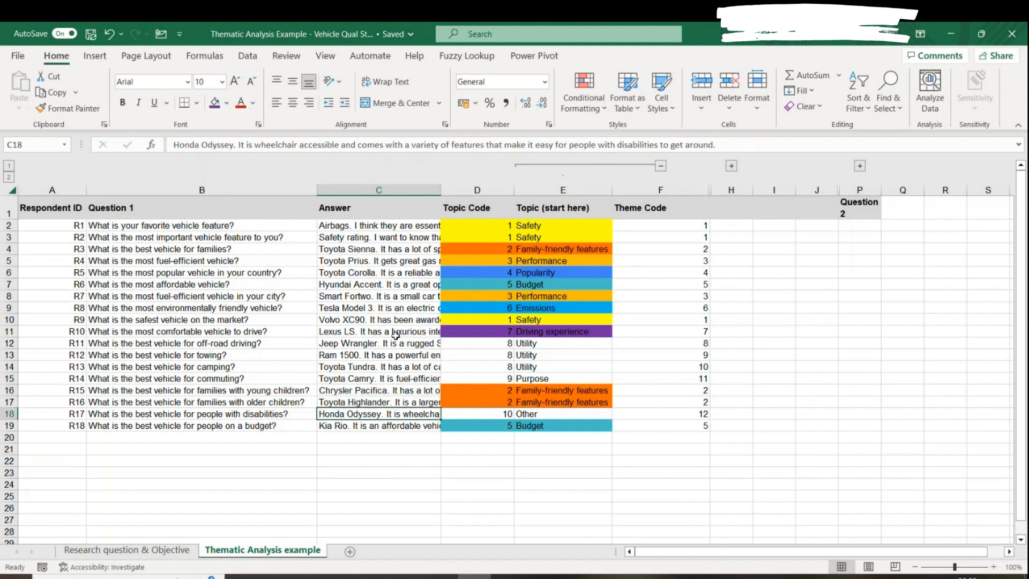
Read R11's question in B12 and answer in C12, highlighting the phrase "designed to handle difficult terrain".
{"action": "left_click_drag", "start_coordinate": [70, 344], "coordinate": [348, 345]}
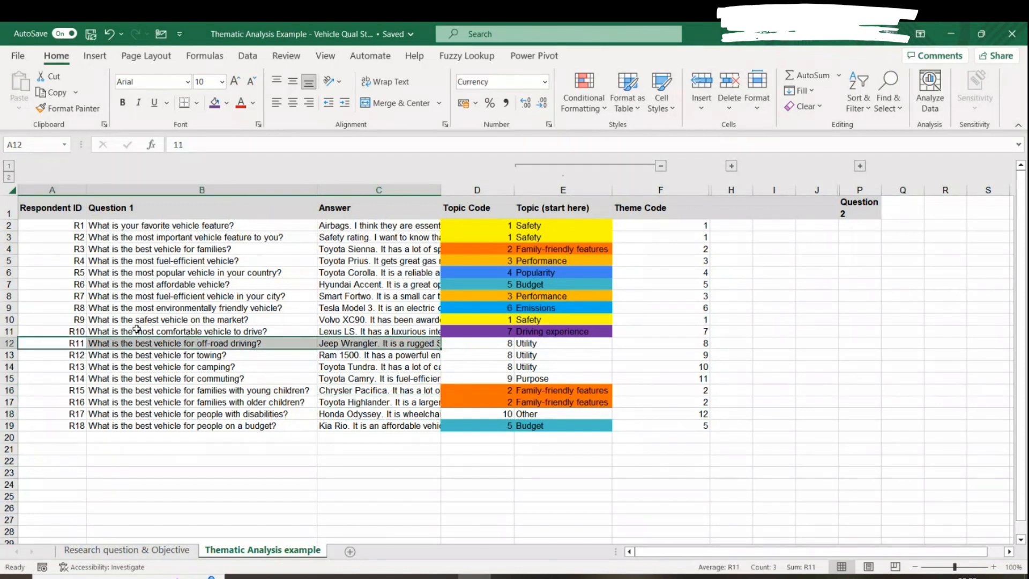
{"action": "left_click", "coordinate": [104, 342]}
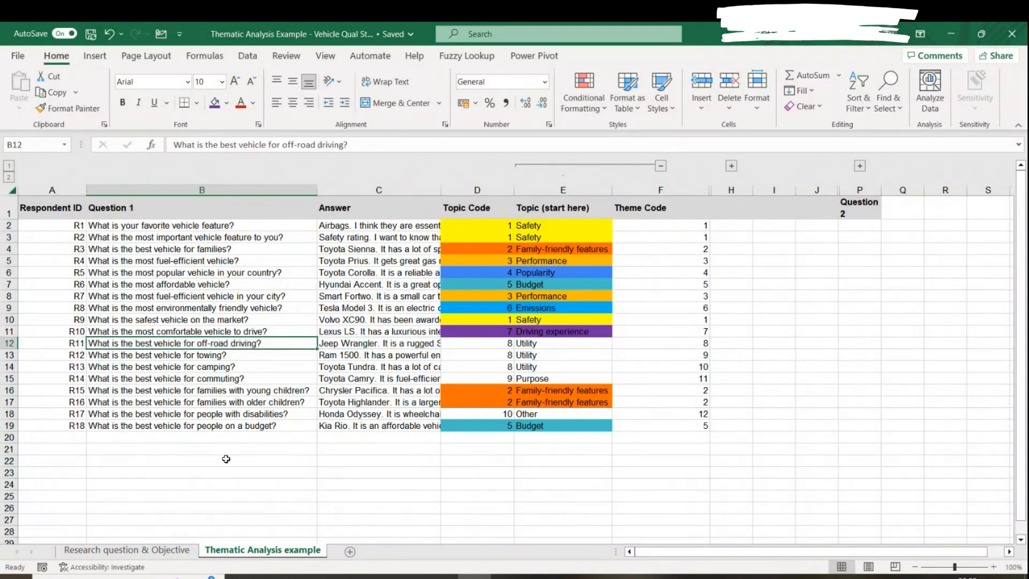
{"action": "left_click", "coordinate": [366, 344]}
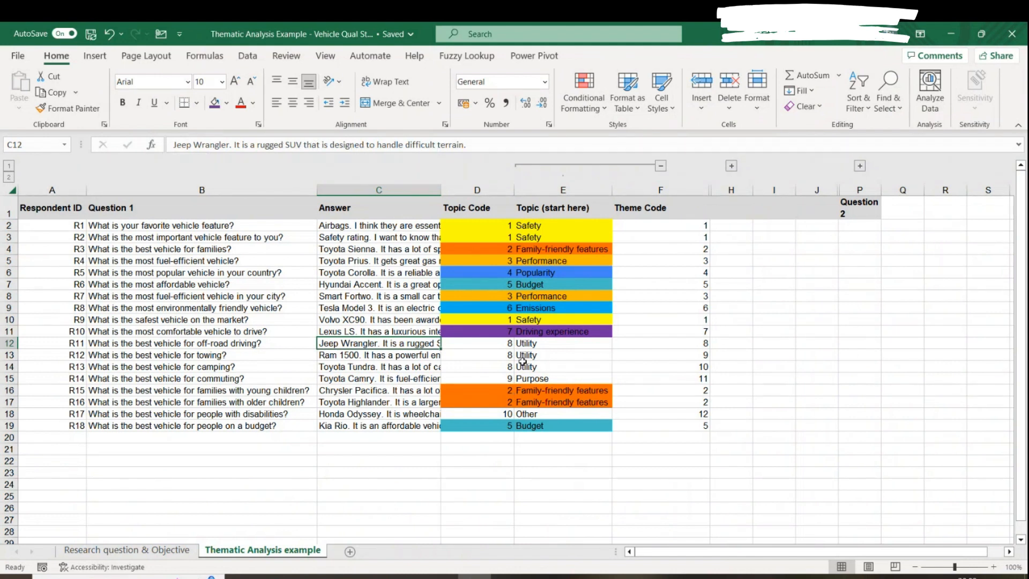
{"action": "left_click_drag", "start_coordinate": [466, 145], "coordinate": [329, 146]}
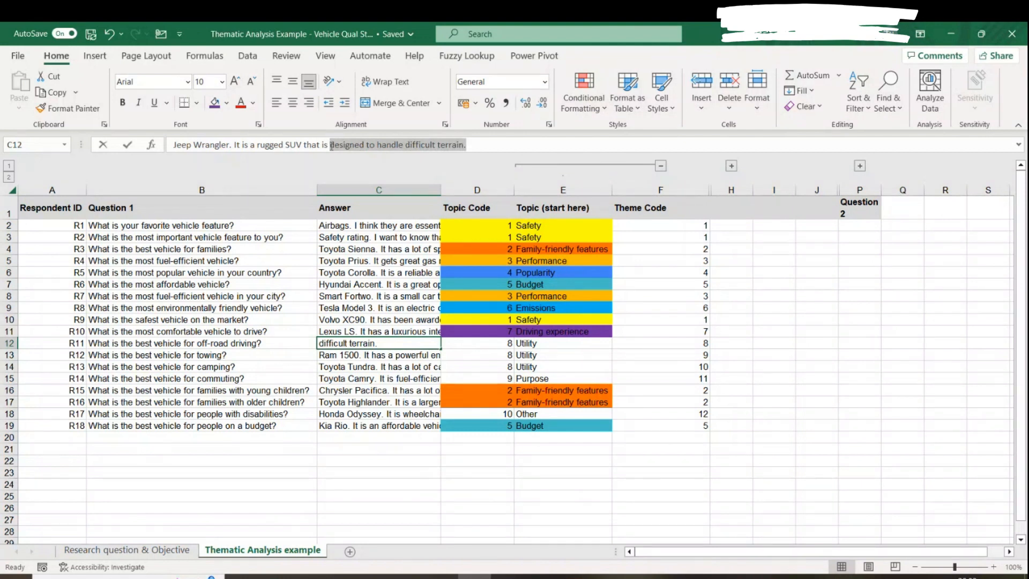
Reread the answers in C16 and C12, highlighting the phrase "designed to handle difficult terrain" in R11's answer.
{"action": "left_click", "coordinate": [340, 391]}
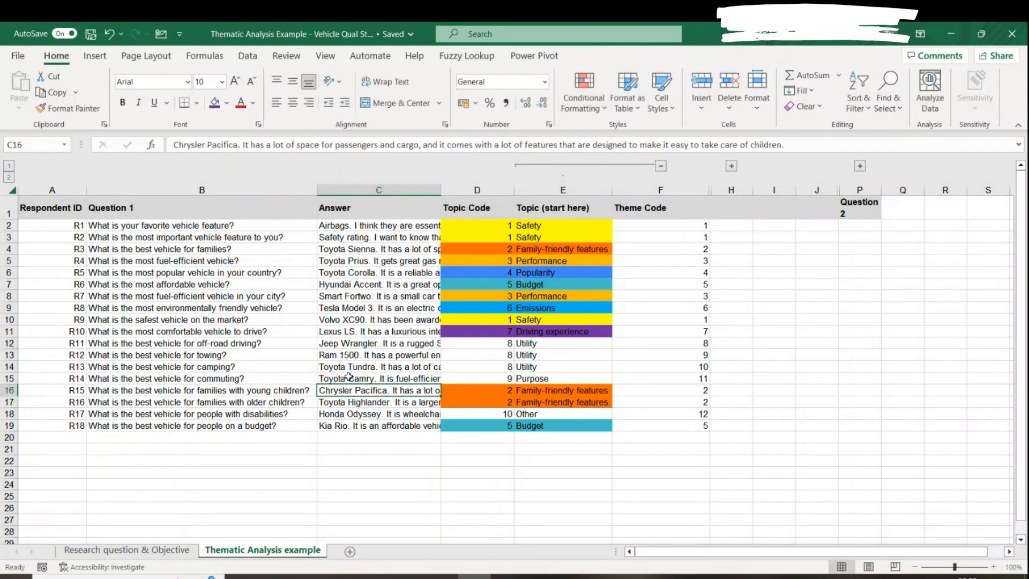
{"action": "left_click", "coordinate": [389, 344]}
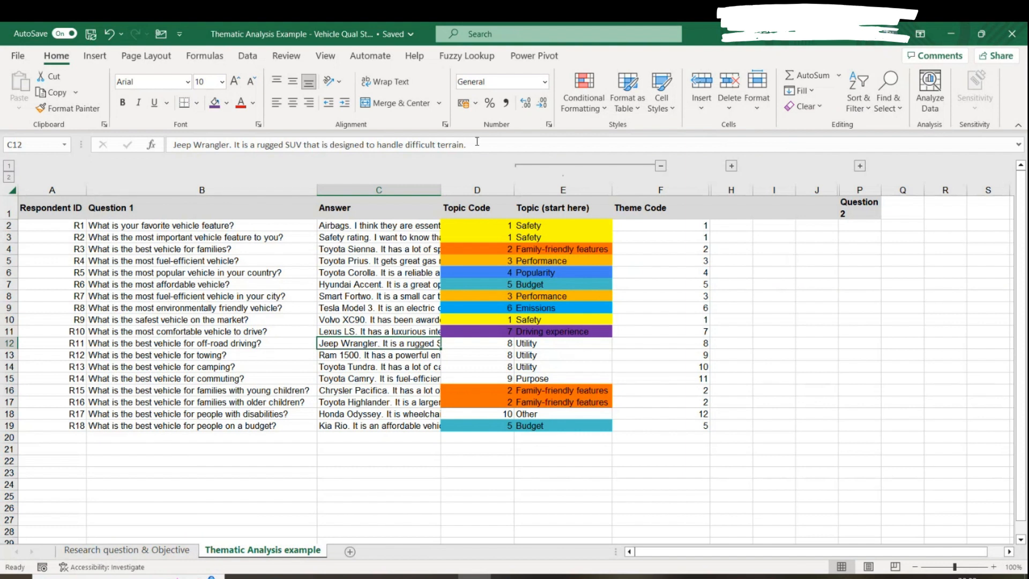
{"action": "left_click_drag", "start_coordinate": [467, 145], "coordinate": [331, 144]}
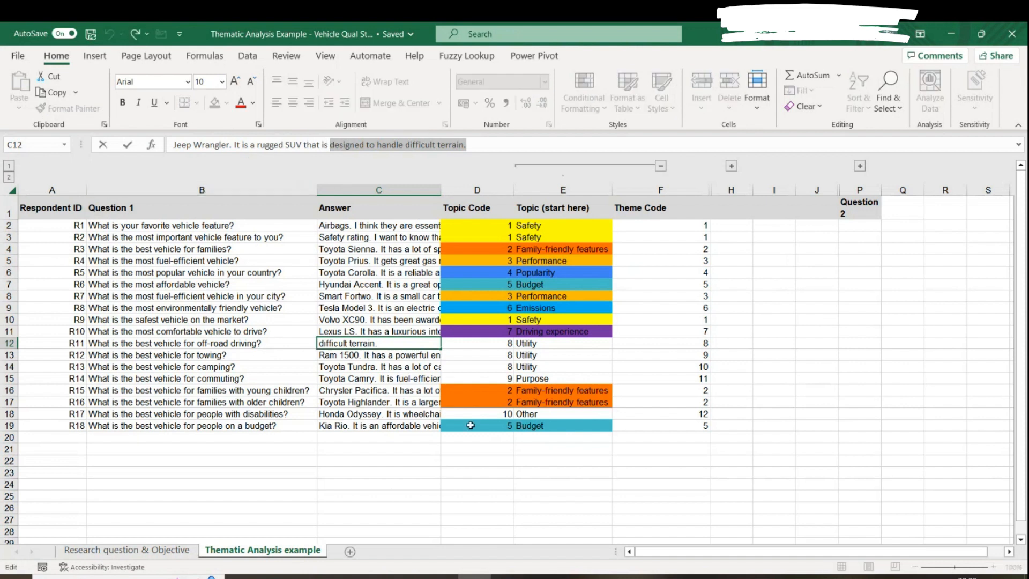
{"action": "left_click", "coordinate": [406, 441]}
{"action": "left_click", "coordinate": [358, 343]}
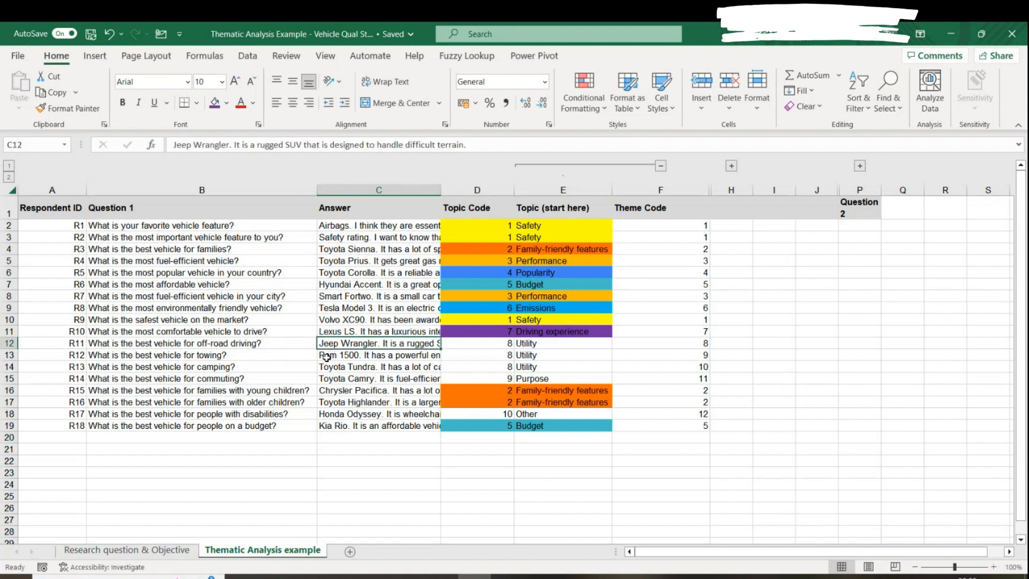
Check R11's topic code in D12 and open the fill colour choices for its Utility topic in E12.
{"action": "left_click", "coordinate": [488, 343]}
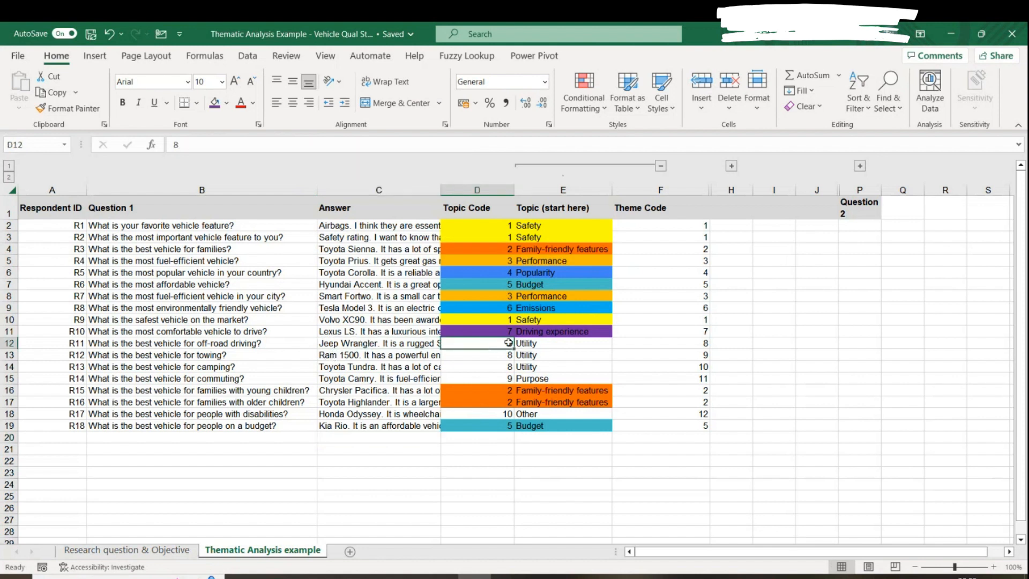
{"action": "left_click", "coordinate": [532, 343]}
{"action": "left_click", "coordinate": [463, 346]}
{"action": "left_click", "coordinate": [547, 347]}
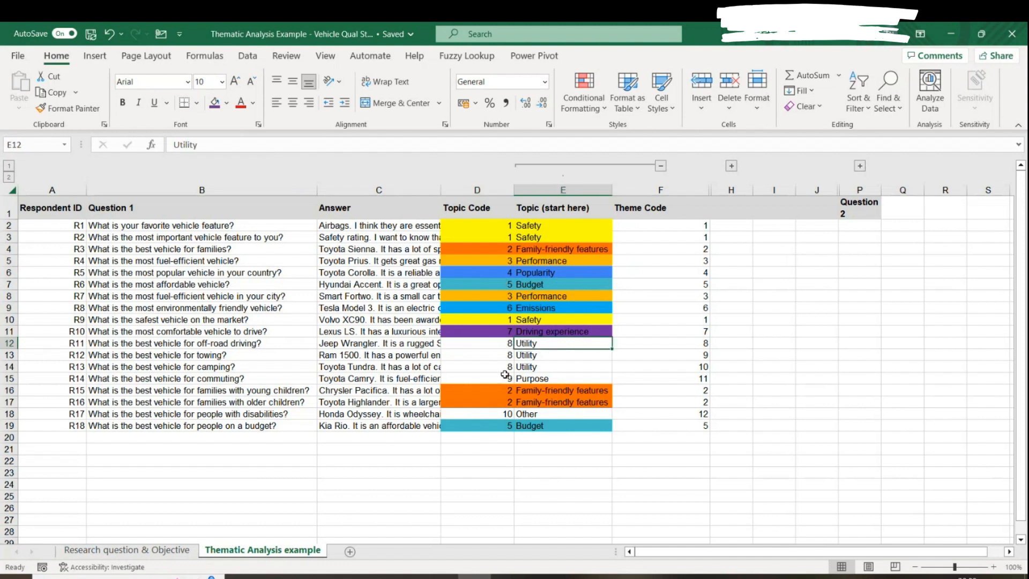
{"action": "left_click", "coordinate": [227, 103]}
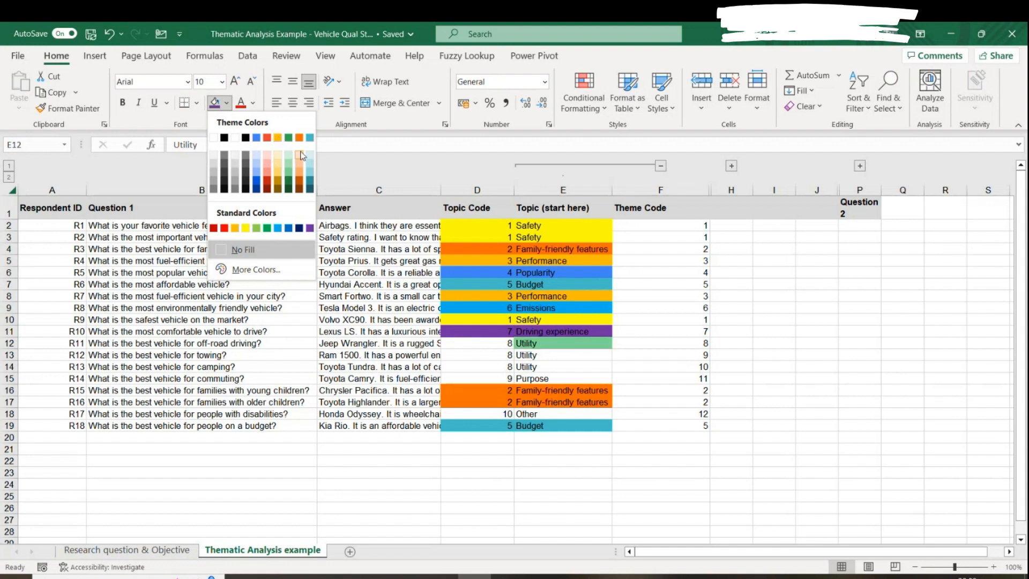
Fill the Utility topic and its topic code in row 12 with a light purple custom colour.
{"action": "left_click", "coordinate": [252, 269]}
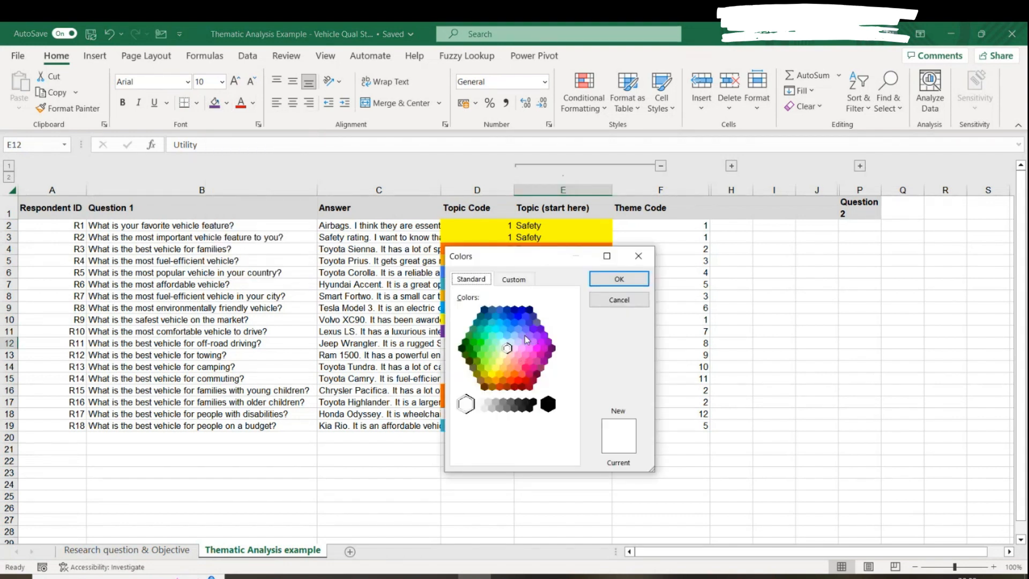
{"action": "left_click", "coordinate": [526, 345]}
{"action": "left_click", "coordinate": [619, 278]}
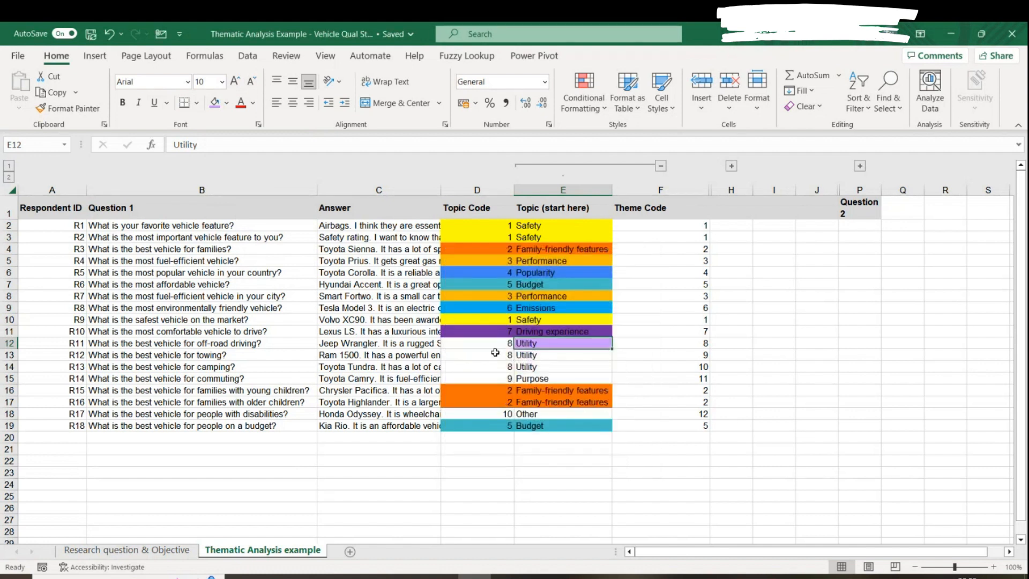
{"action": "key", "text": "Left"}
{"action": "left_click", "coordinate": [214, 103]}
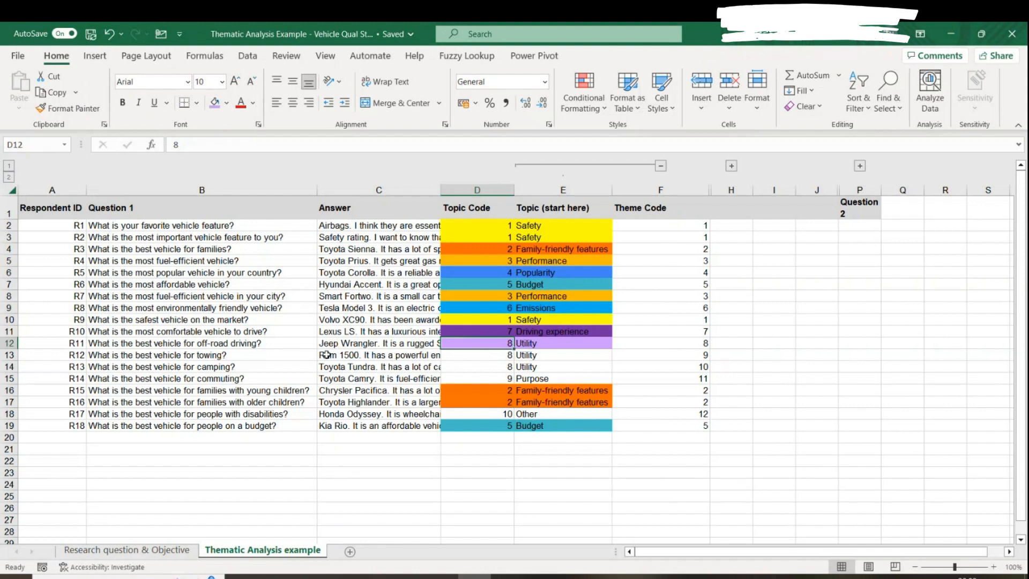
{"action": "left_click", "coordinate": [537, 345]}
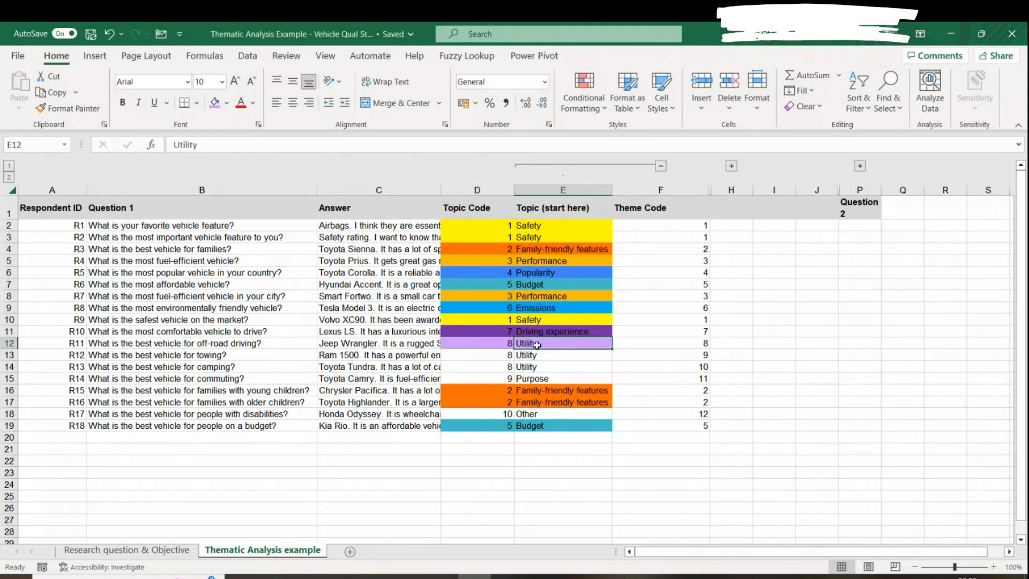
Review respondent R12's towing question and answer, and fill its topic code and Utility topic with the same light purple.
{"action": "left_click", "coordinate": [128, 358]}
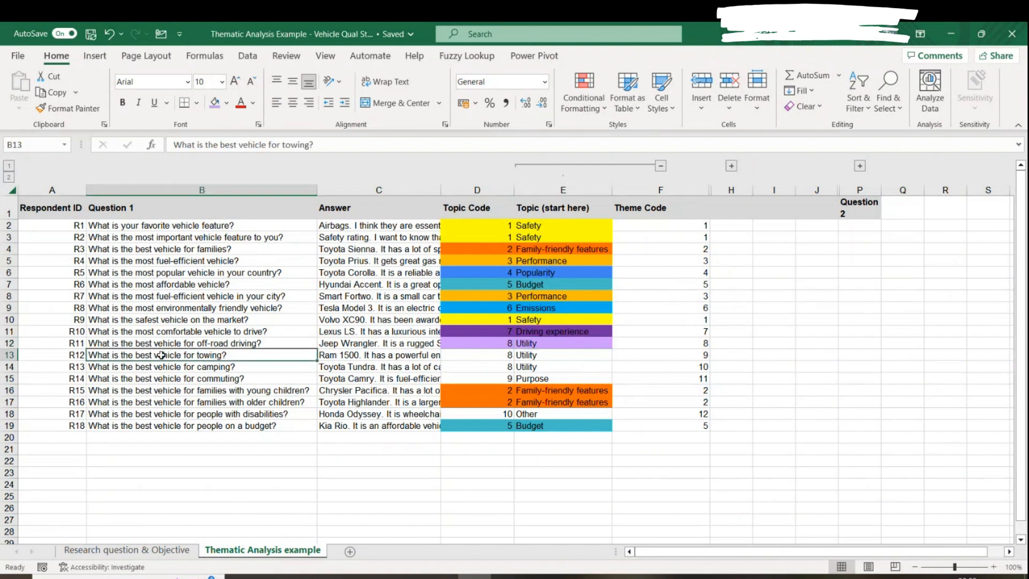
{"action": "left_click", "coordinate": [364, 356]}
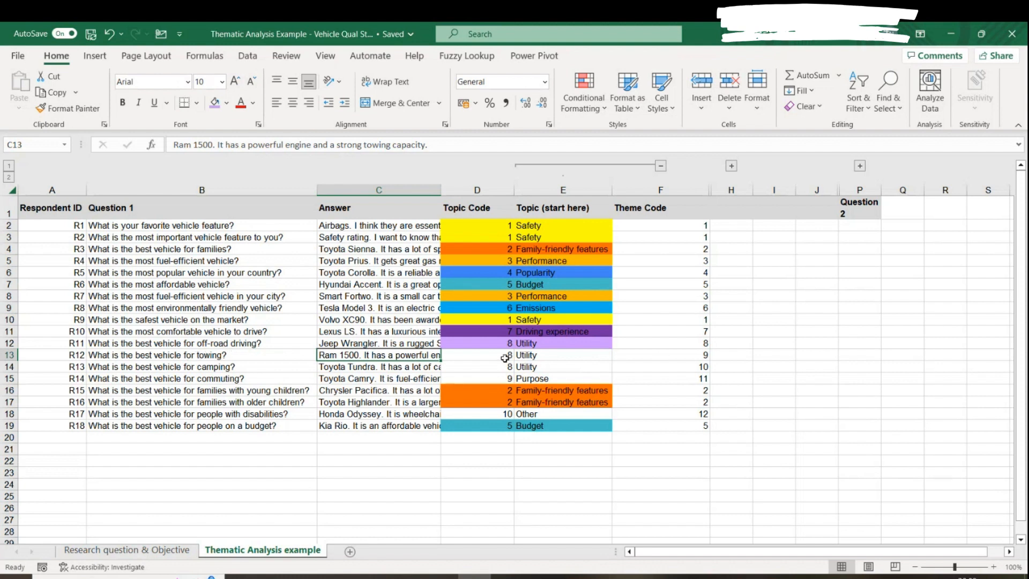
{"action": "left_click", "coordinate": [176, 355]}
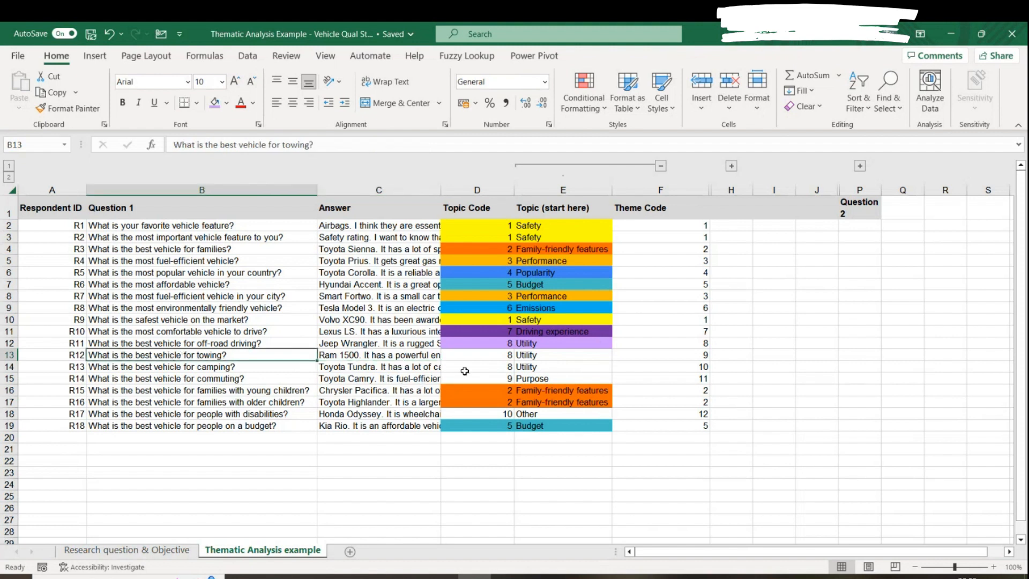
{"action": "left_click", "coordinate": [400, 356]}
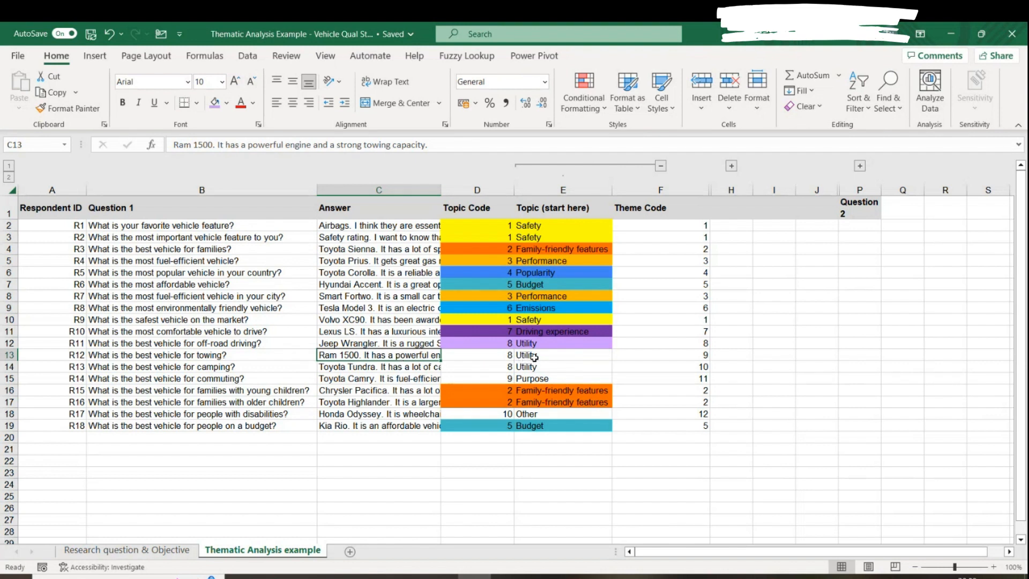
{"action": "left_click_drag", "start_coordinate": [526, 357], "coordinate": [504, 356]}
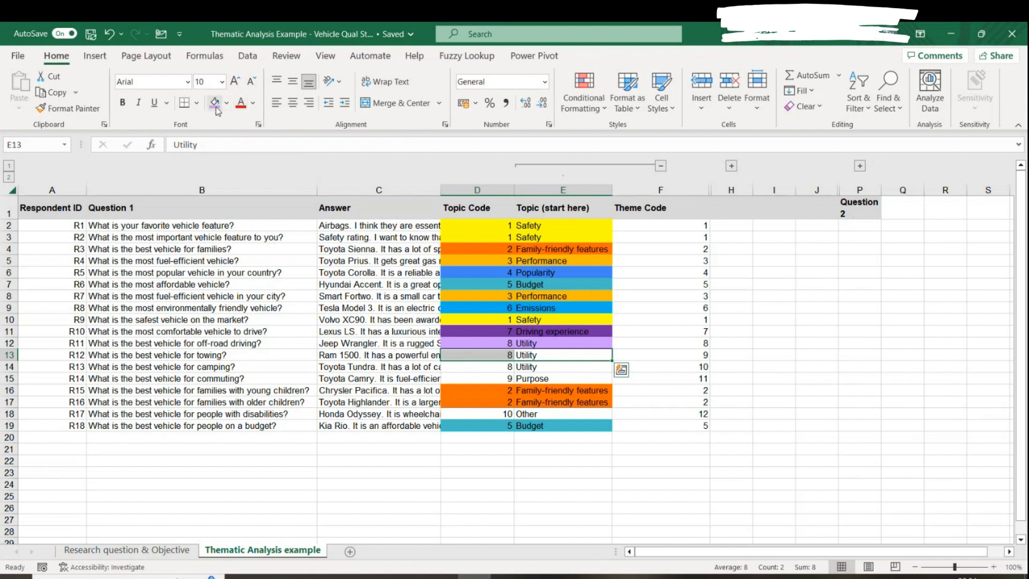
{"action": "left_click", "coordinate": [216, 108]}
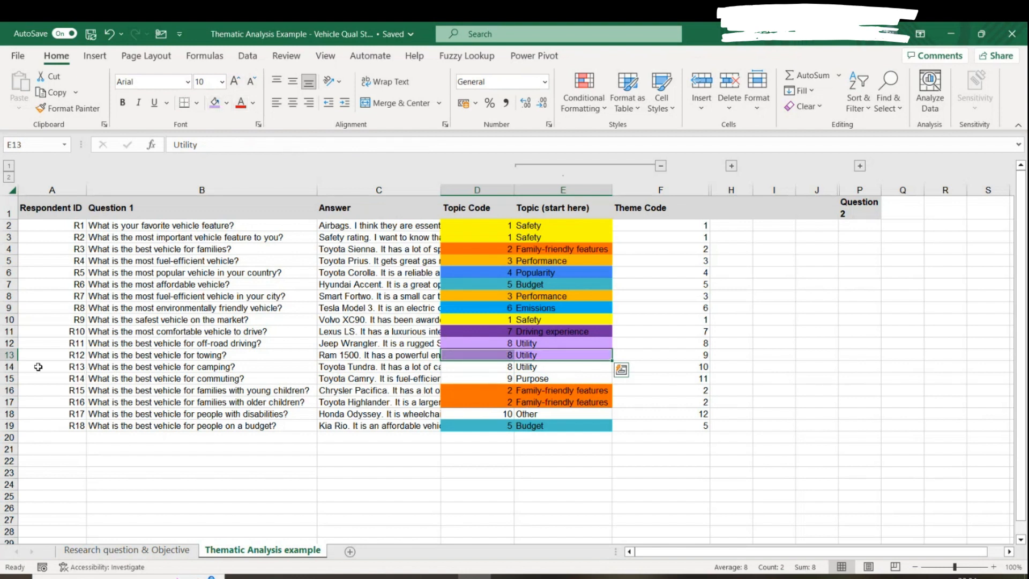
Review respondent R13's camping question and answer, and fill its topic code and Utility topic in row 14 with the same light purple.
{"action": "left_click", "coordinate": [11, 367]}
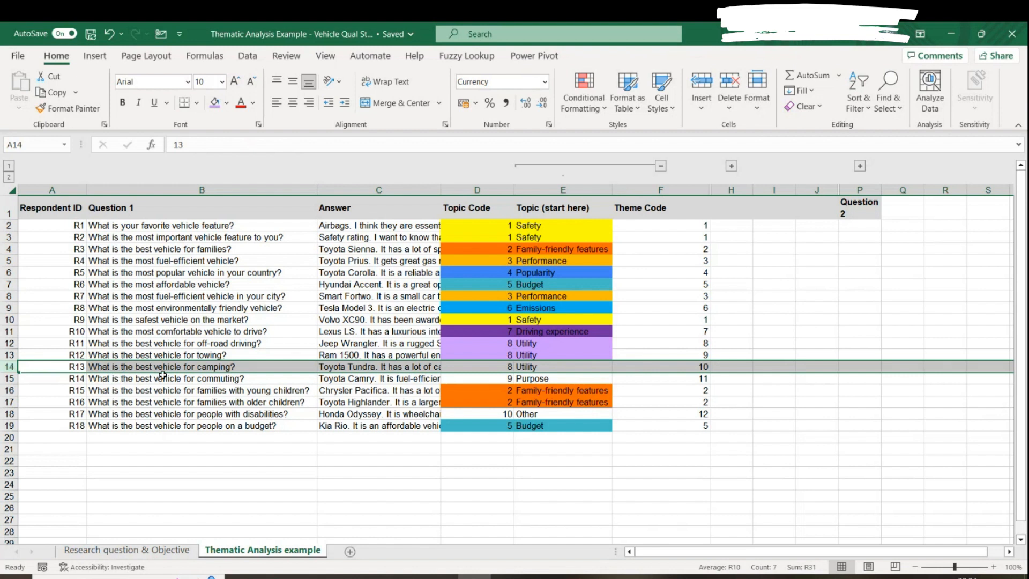
{"action": "left_click", "coordinate": [128, 368]}
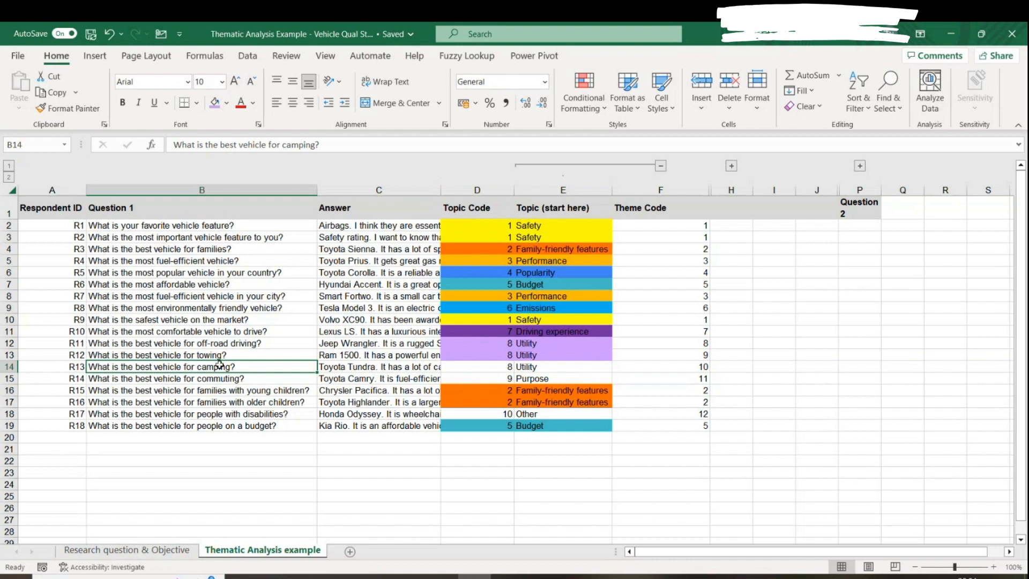
{"action": "left_click", "coordinate": [386, 370]}
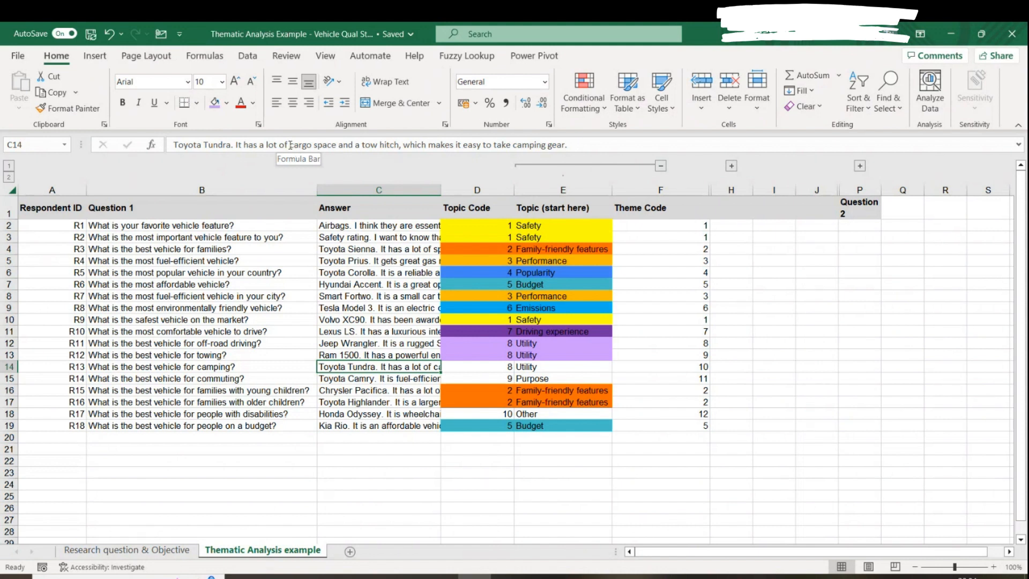
{"action": "left_click_drag", "start_coordinate": [290, 144], "coordinate": [566, 145]}
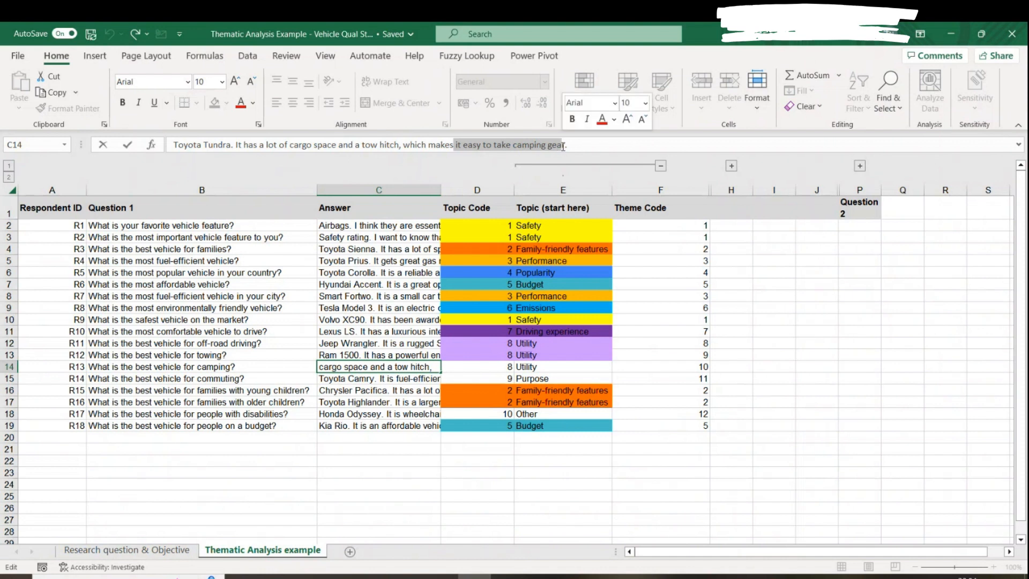
{"action": "left_click", "coordinate": [386, 480]}
{"action": "left_click", "coordinate": [552, 368]}
{"action": "left_click_drag", "start_coordinate": [552, 368], "coordinate": [483, 367]}
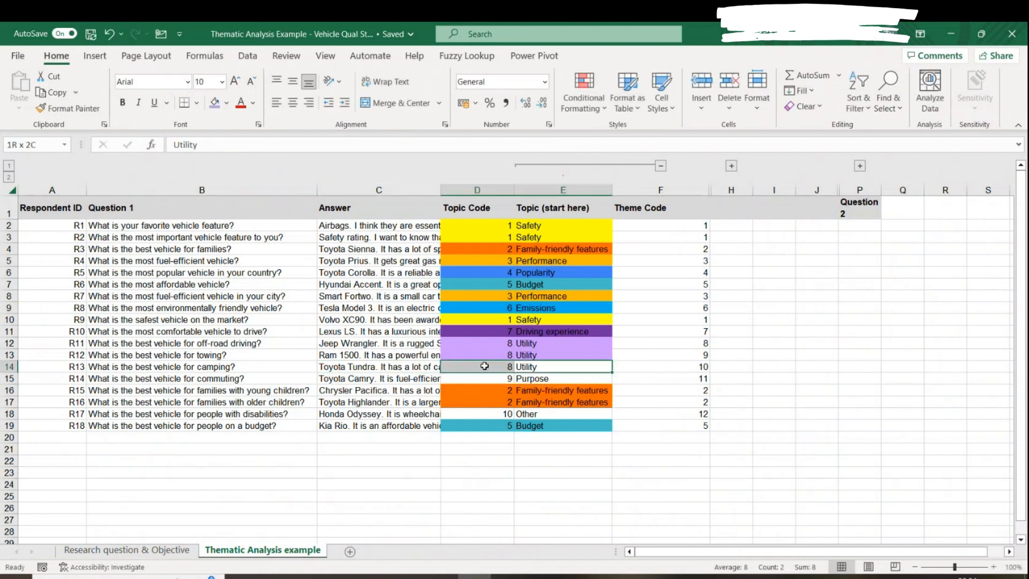
{"action": "key", "text": "ctrl+v"}
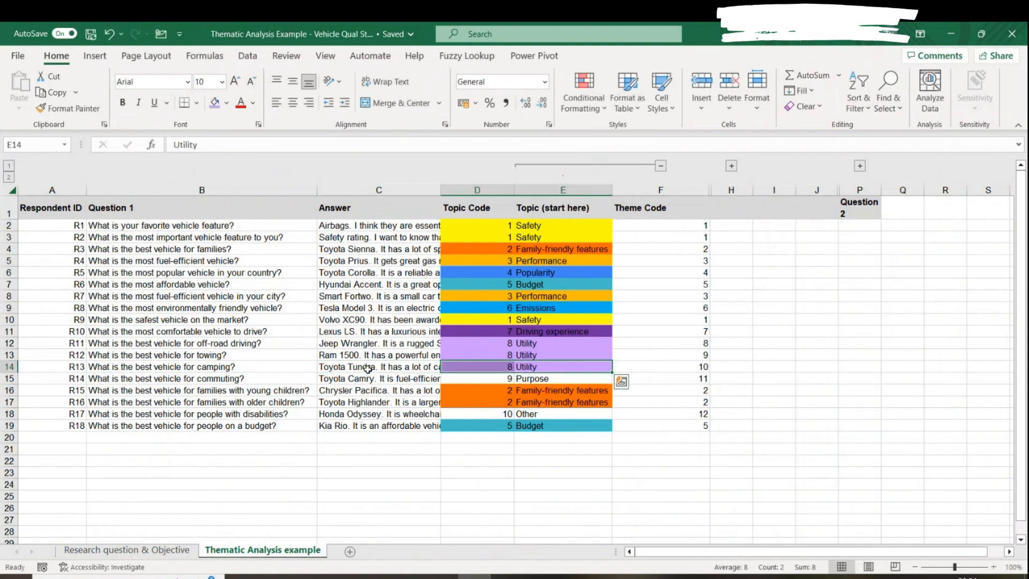
Review respondent R14's commuting question and answer, and fill its Purpose topic and topic code in row 15 with a turquoise custom colour.
{"action": "left_click", "coordinate": [59, 381]}
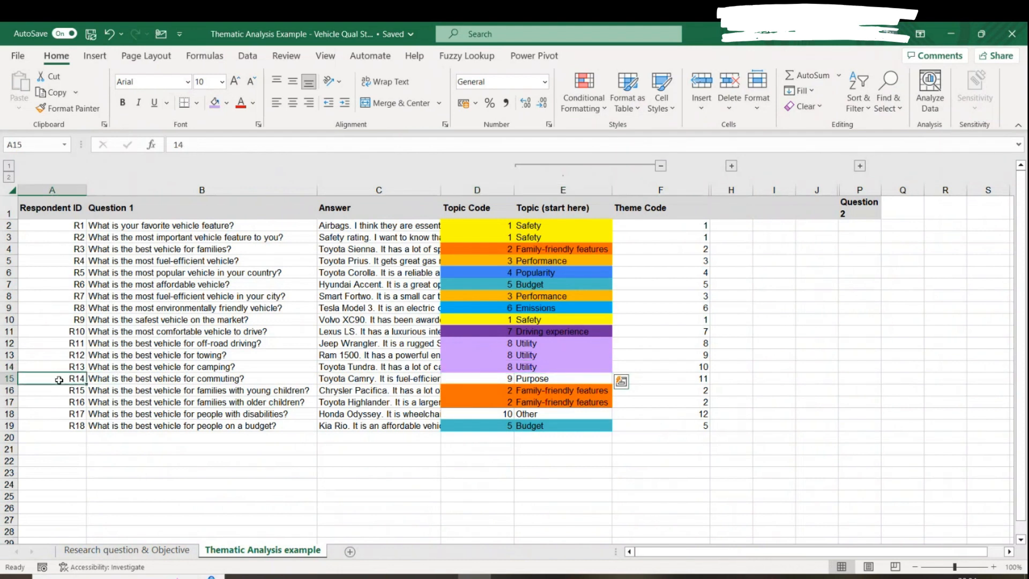
{"action": "left_click", "coordinate": [196, 378]}
{"action": "left_click", "coordinate": [346, 380]}
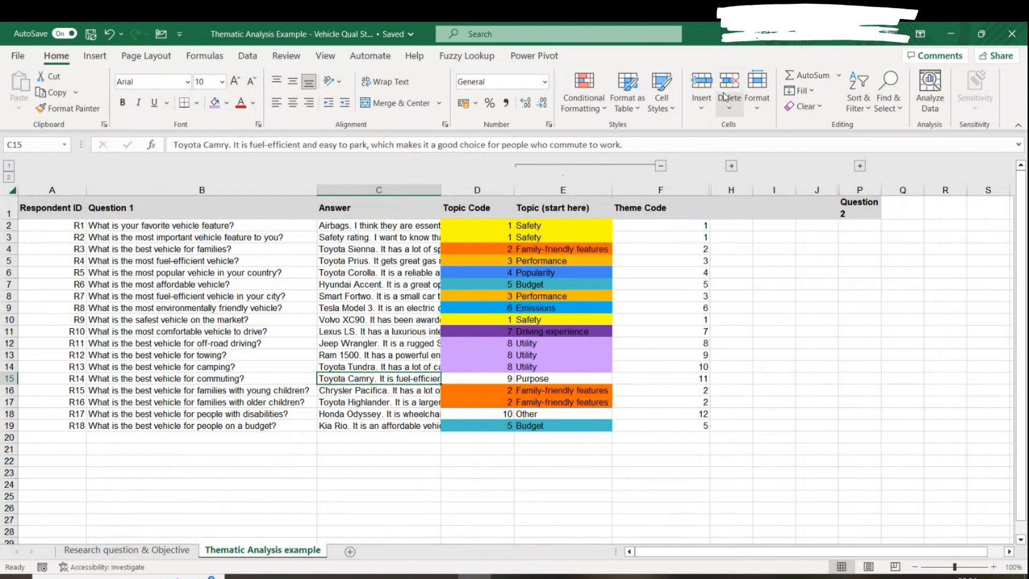
{"action": "left_click_drag", "start_coordinate": [641, 145], "coordinate": [434, 149]}
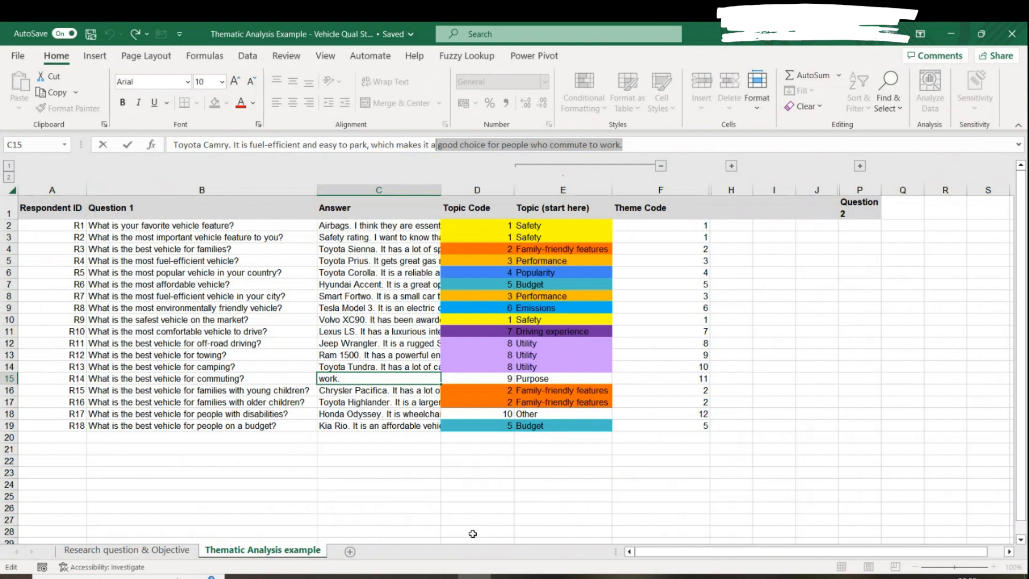
{"action": "left_click", "coordinate": [369, 496]}
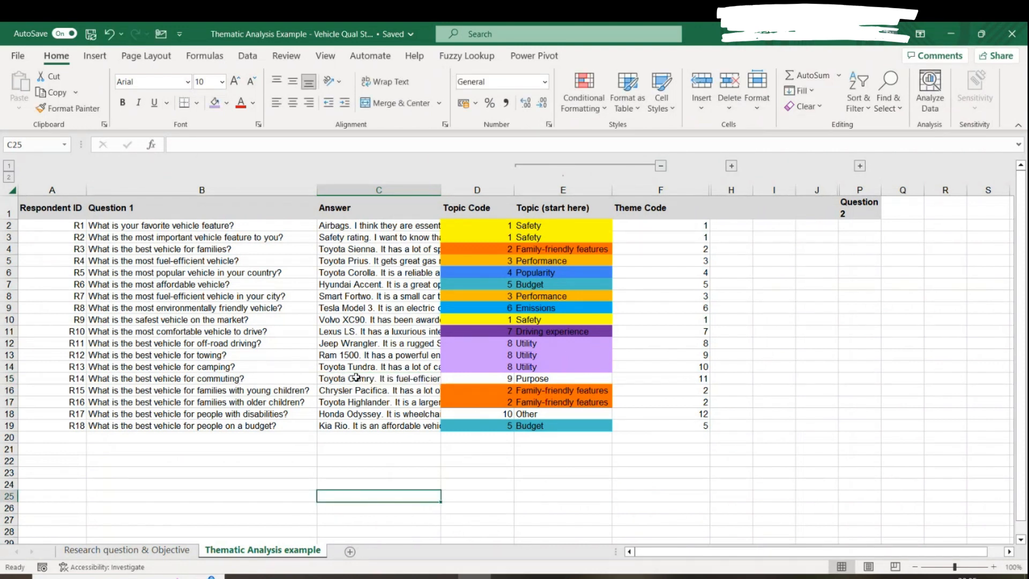
{"action": "left_click", "coordinate": [550, 377]}
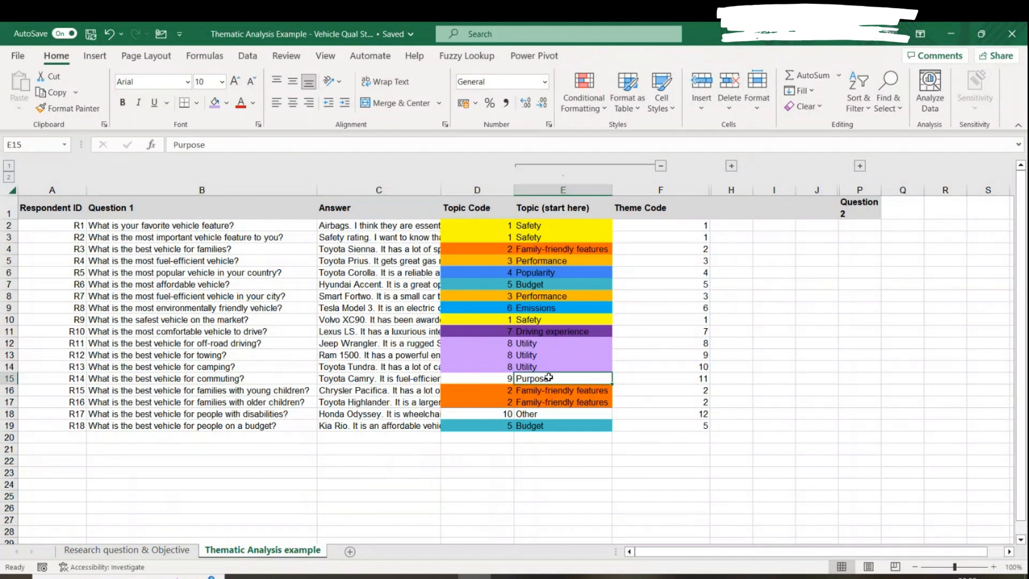
{"action": "left_click", "coordinate": [227, 103]}
{"action": "left_click", "coordinate": [236, 305]}
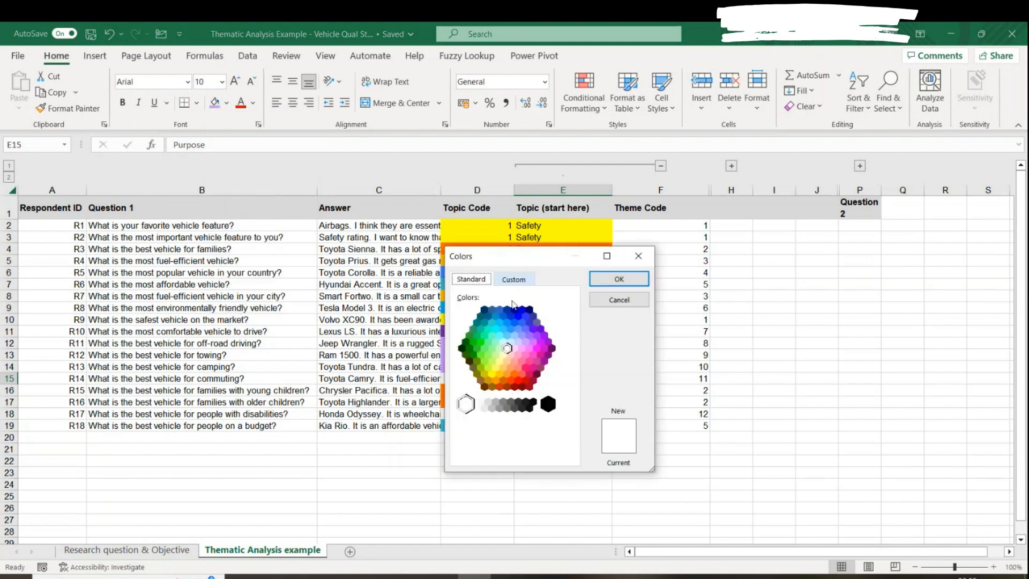
{"action": "left_click", "coordinate": [493, 335]}
{"action": "left_click", "coordinate": [619, 279]}
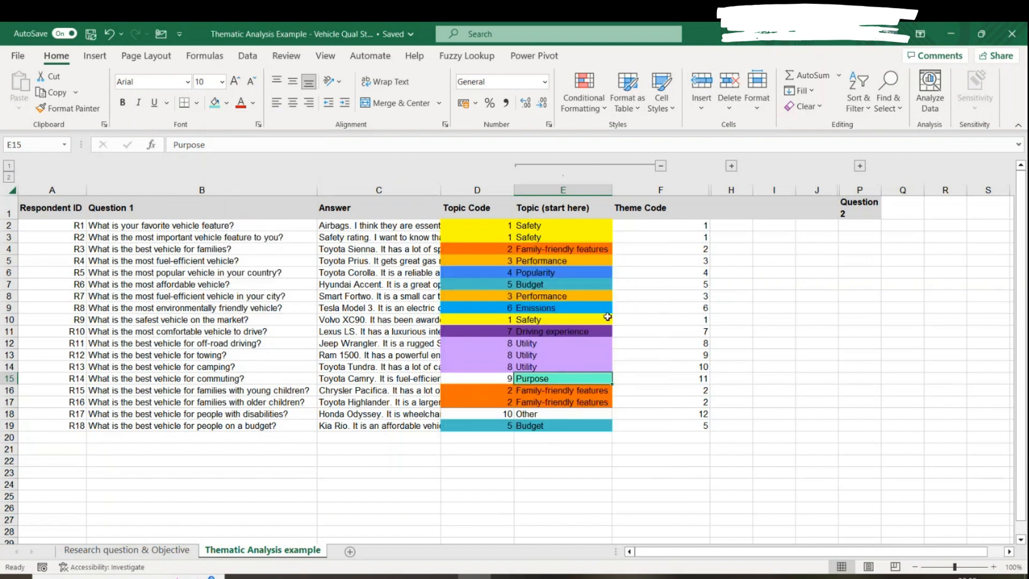
{"action": "left_click", "coordinate": [502, 376]}
{"action": "left_click", "coordinate": [220, 106]}
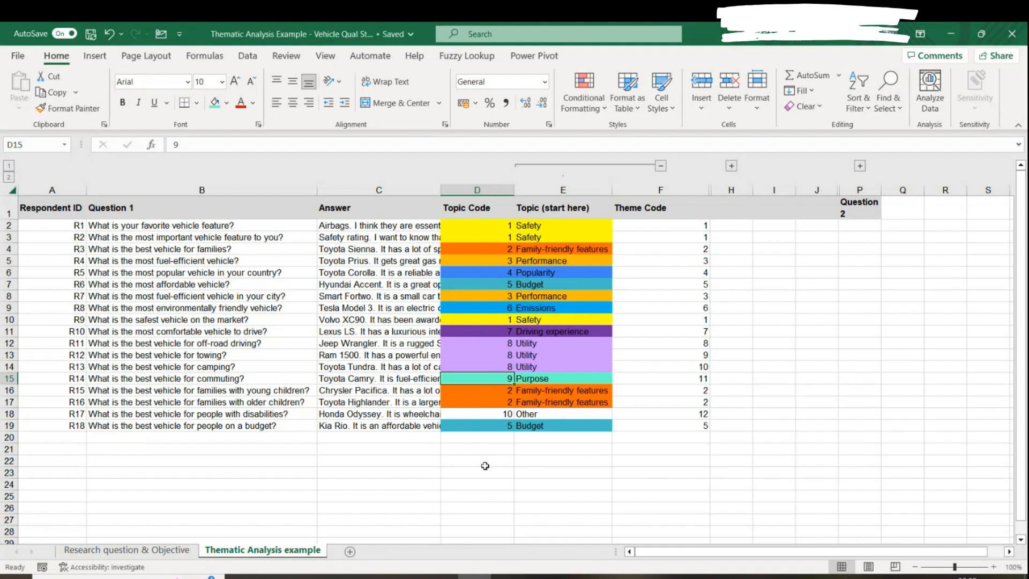
{"action": "left_click_drag", "start_coordinate": [485, 465], "coordinate": [490, 521]}
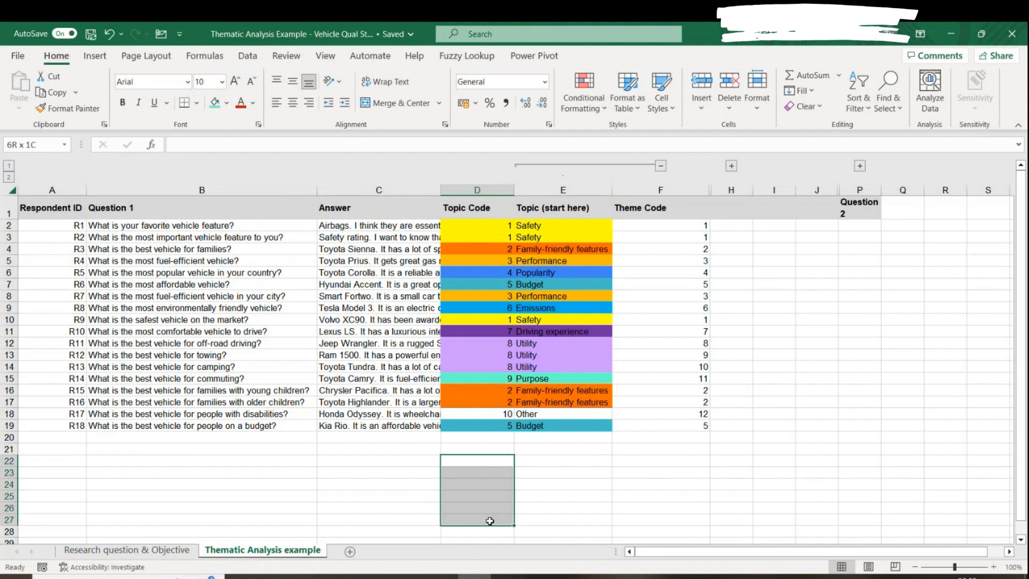
{"action": "left_click_drag", "start_coordinate": [490, 226], "coordinate": [544, 234]}
{"action": "left_click", "coordinate": [535, 320]}
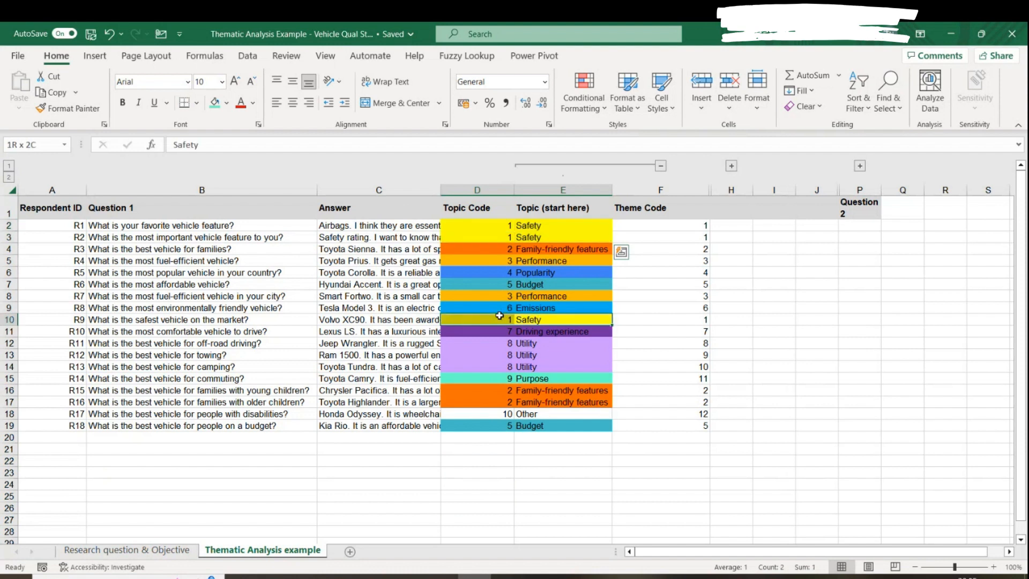
{"action": "left_click", "coordinate": [660, 208]}
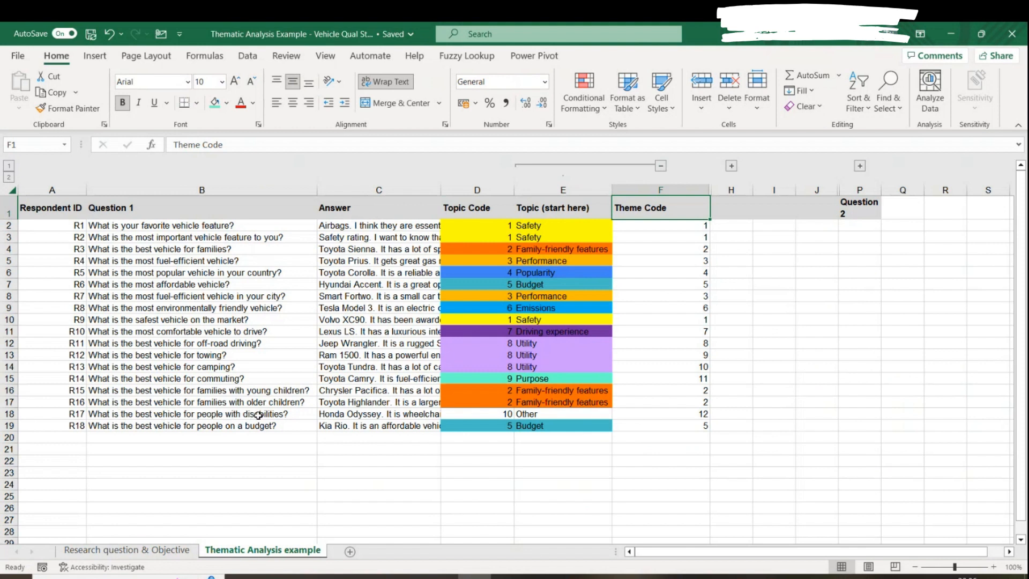
Review respondent R17's answer about vehicles for people with disabilities, and fill its Other topic and topic code in row 18 with a pink custom colour.
{"action": "left_click", "coordinate": [369, 415]}
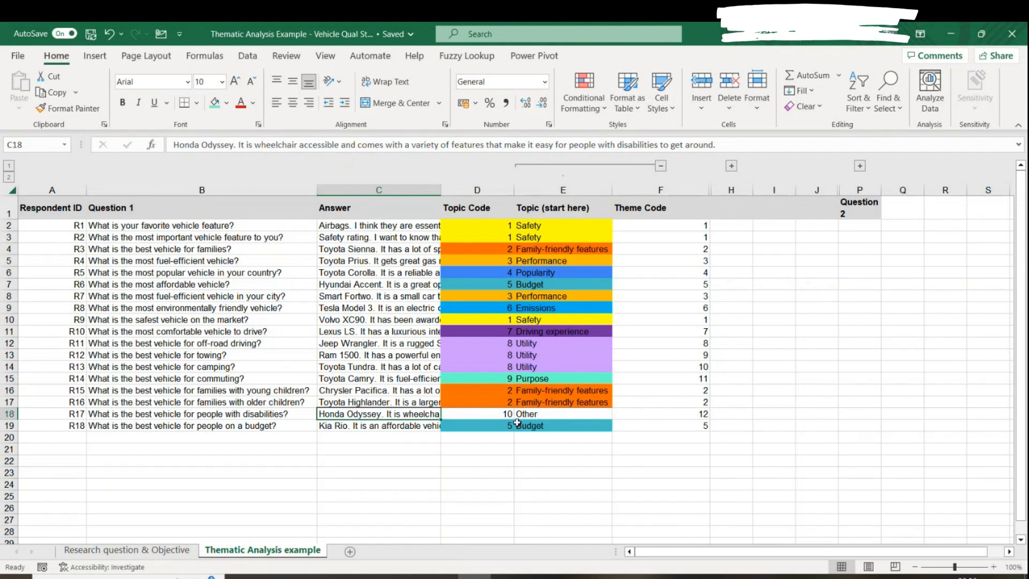
{"action": "left_click", "coordinate": [540, 413]}
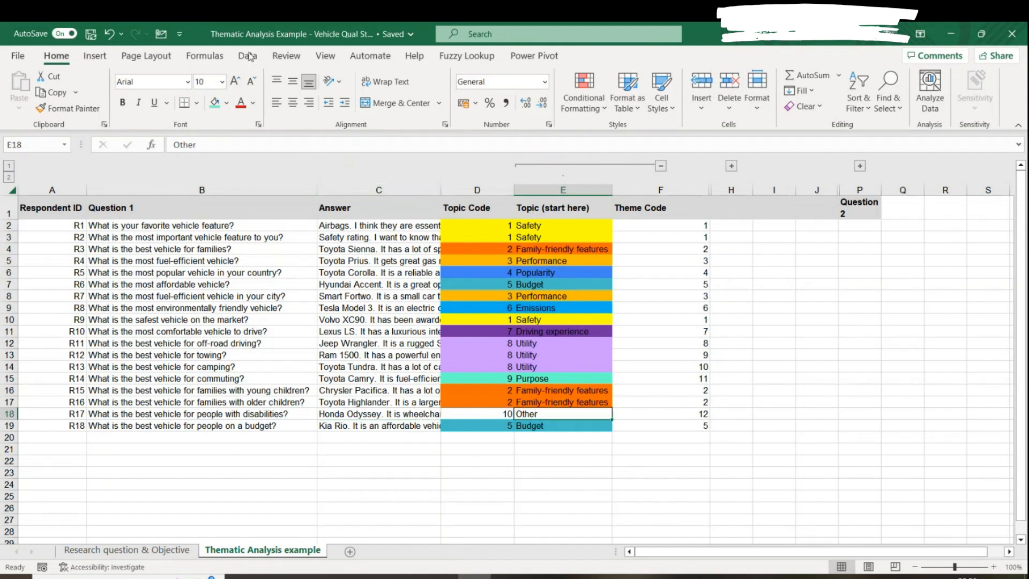
{"action": "left_click", "coordinate": [227, 103]}
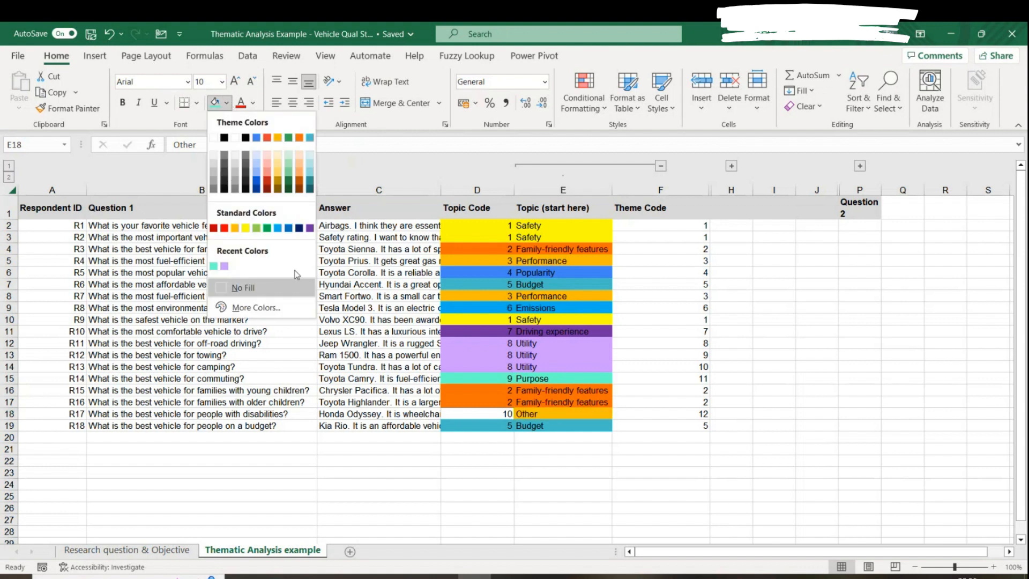
{"action": "left_click", "coordinate": [311, 313]}
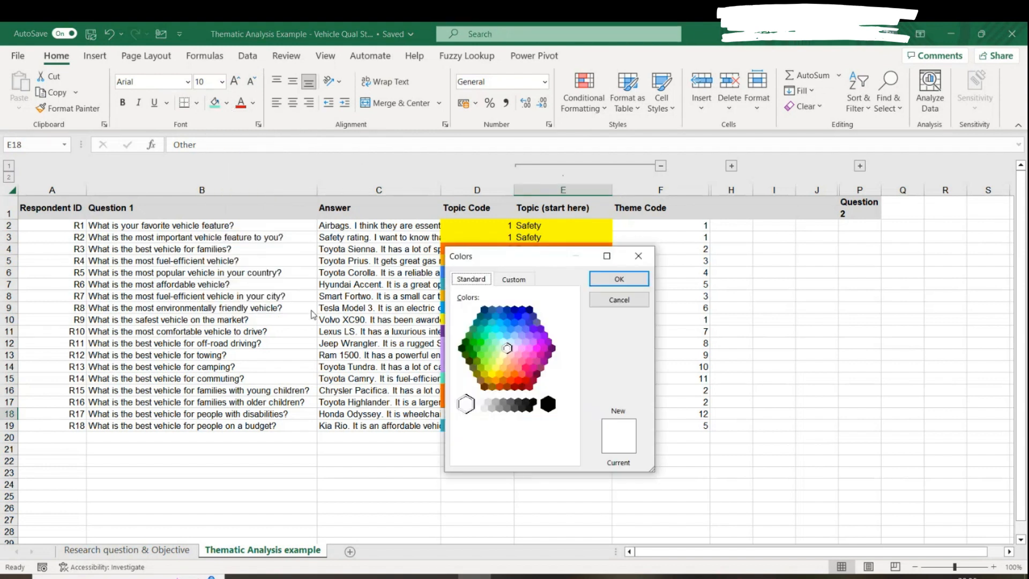
{"action": "left_click", "coordinate": [528, 354]}
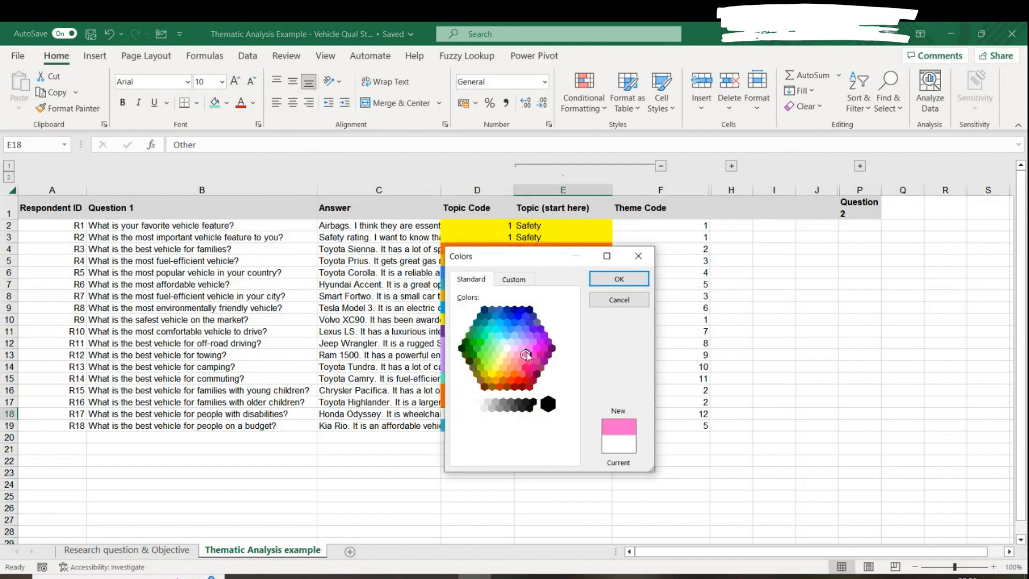
{"action": "left_click", "coordinate": [619, 279]}
{"action": "left_click", "coordinate": [485, 414]}
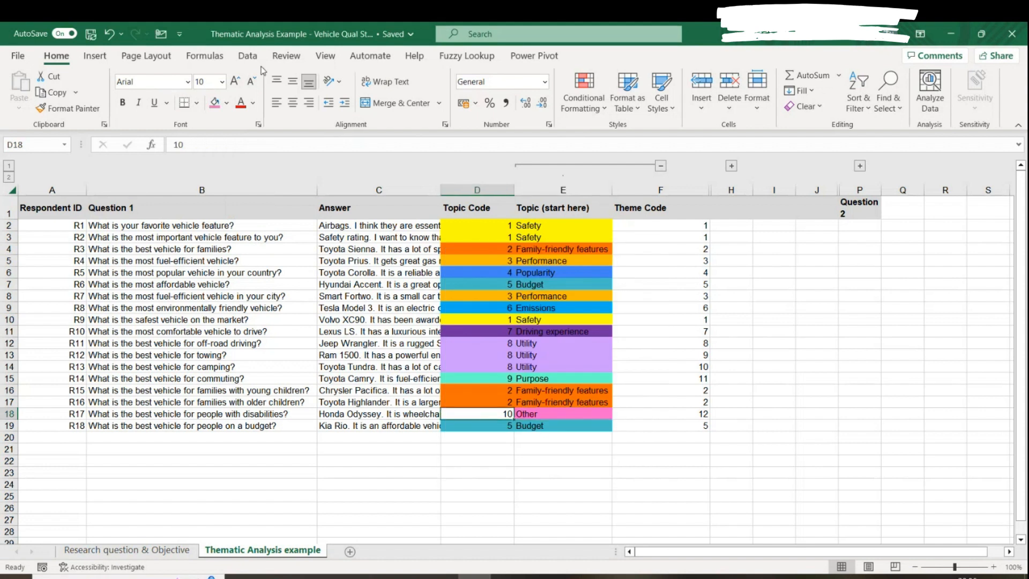
{"action": "left_click", "coordinate": [214, 103]}
{"action": "left_click", "coordinate": [685, 392]}
{"action": "left_click", "coordinate": [625, 249]}
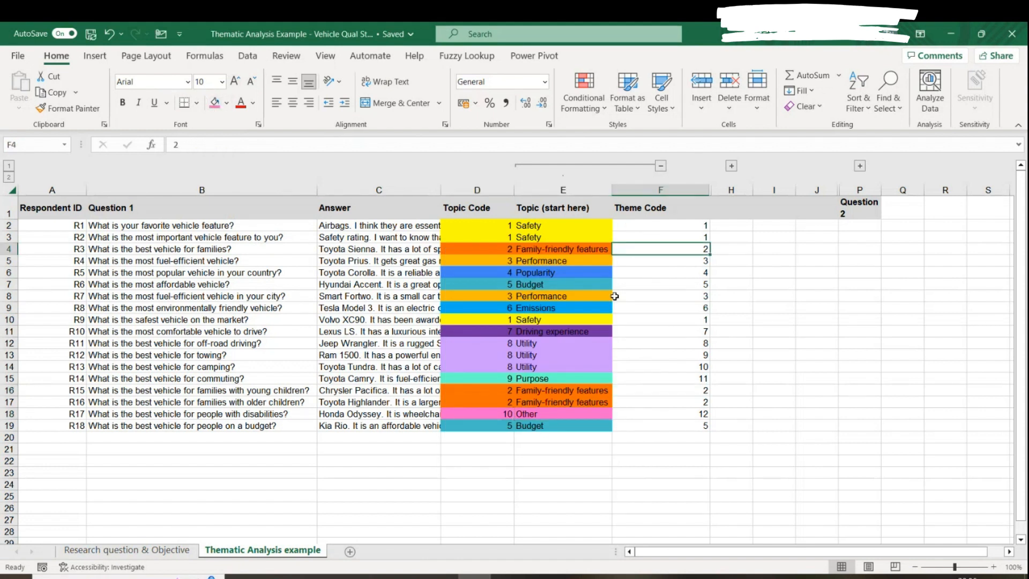
{"action": "left_click_drag", "start_coordinate": [453, 207], "coordinate": [620, 438]}
{"action": "left_click", "coordinate": [689, 230]}
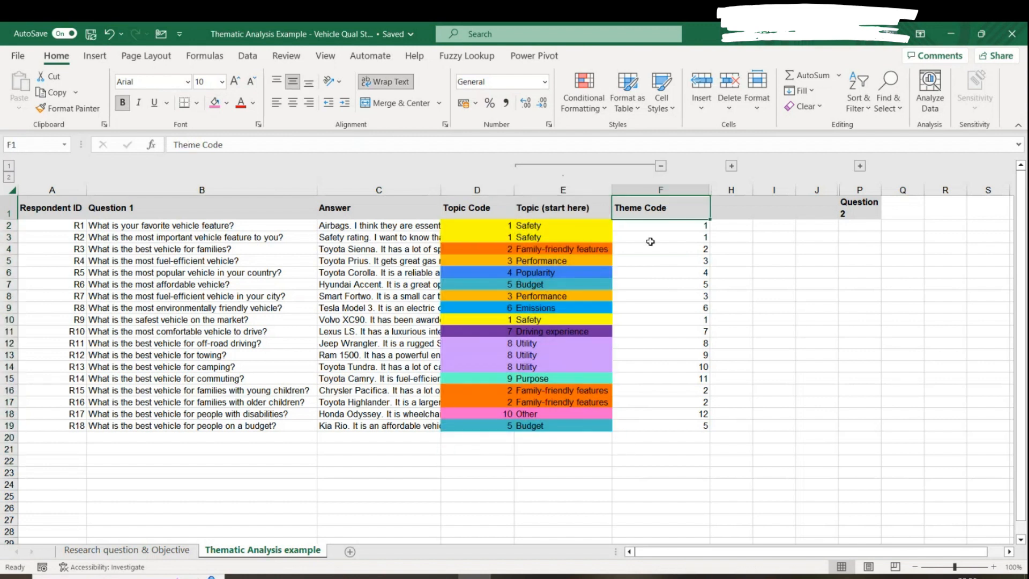
Review the theme codes in column F for all respondents, and compare those in the last rows with their topics.
{"action": "left_click", "coordinate": [670, 296]}
{"action": "left_click", "coordinate": [676, 390]}
{"action": "left_click", "coordinate": [676, 426]}
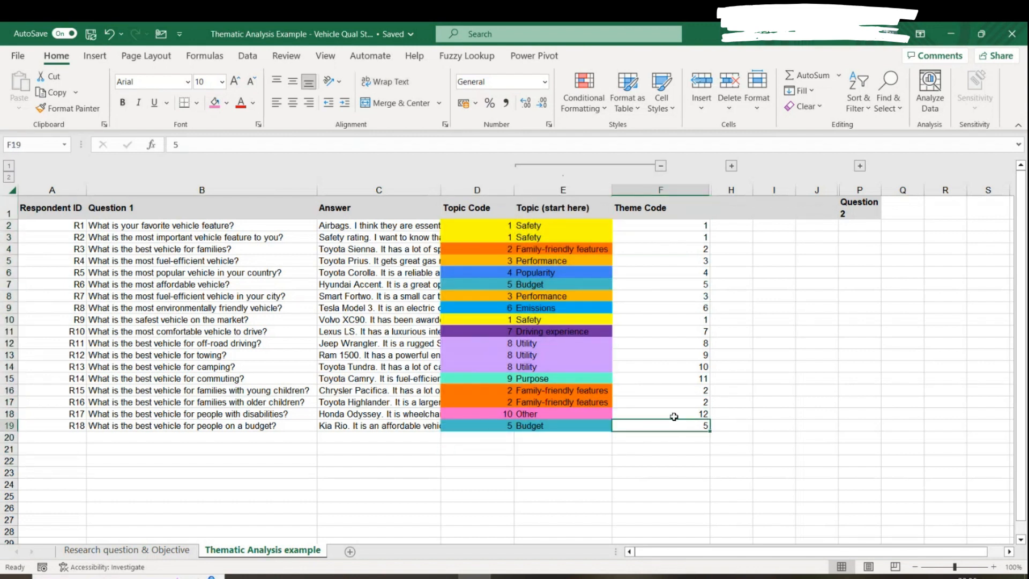
{"action": "left_click", "coordinate": [674, 414]}
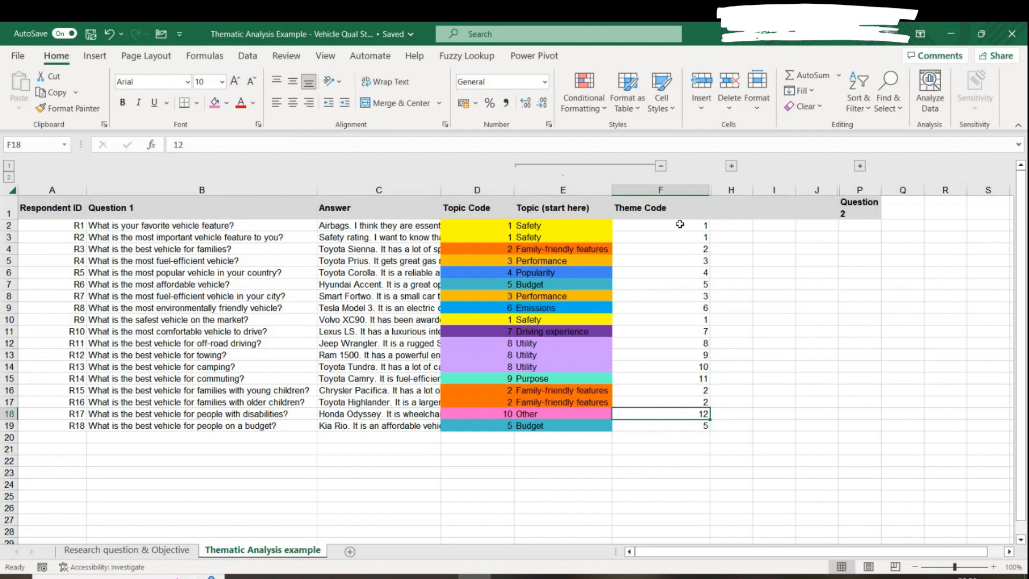
{"action": "left_click_drag", "start_coordinate": [661, 230], "coordinate": [666, 277]}
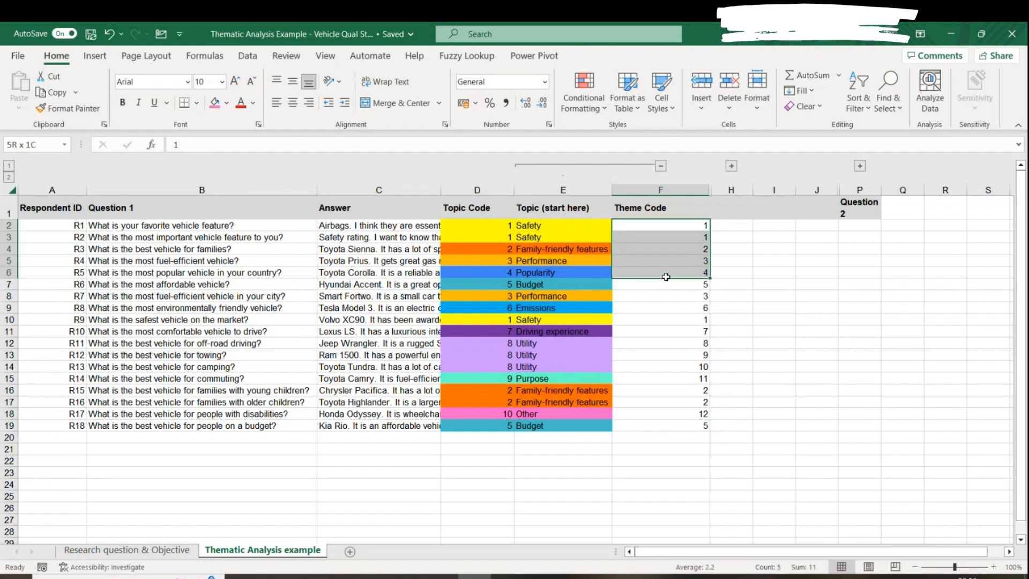
{"action": "left_click", "coordinate": [693, 364]}
{"action": "left_click", "coordinate": [693, 379]}
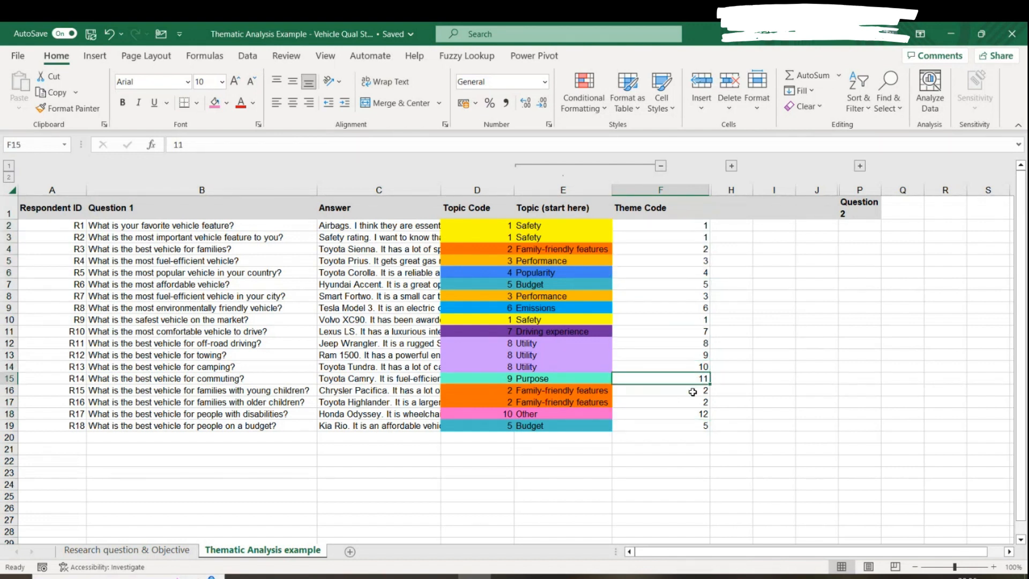
{"action": "left_click", "coordinate": [691, 404]}
{"action": "left_click", "coordinate": [689, 411]}
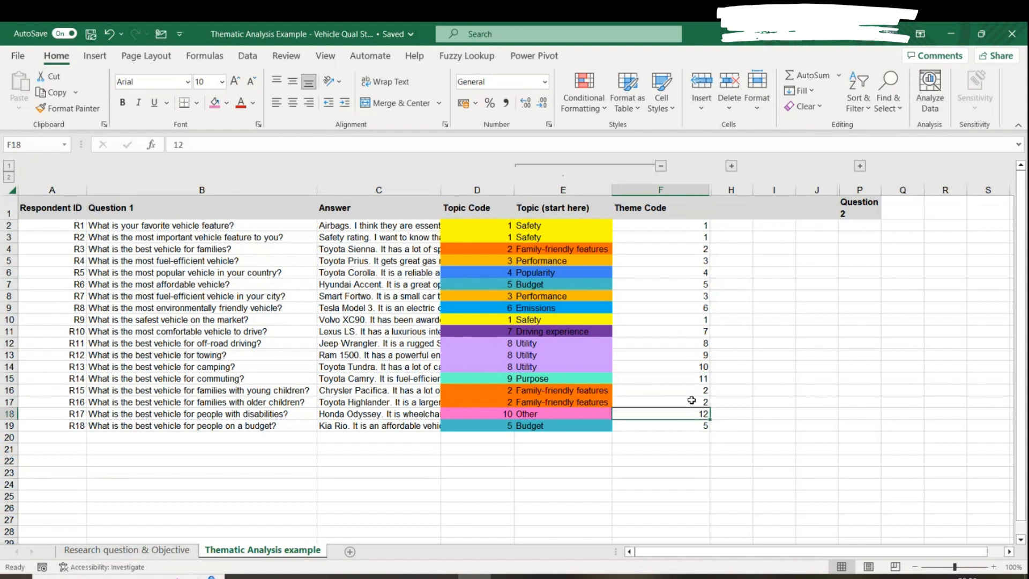
{"action": "key", "text": "Up"}
{"action": "key", "text": "Up"}
{"action": "key", "text": "Up"}
{"action": "key", "text": "Up"}
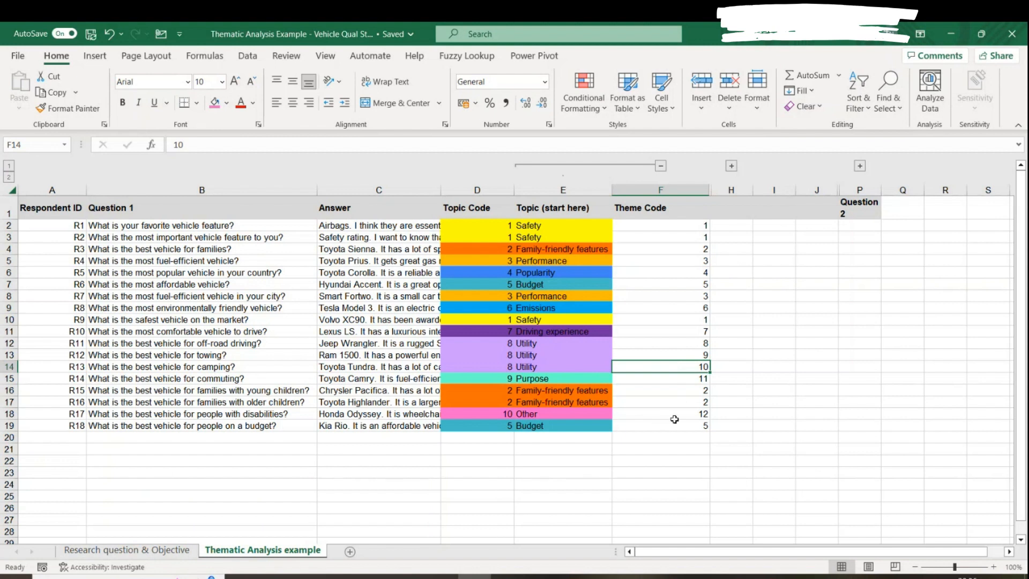
{"action": "left_click_drag", "start_coordinate": [675, 427], "coordinate": [675, 415]}
{"action": "left_click", "coordinate": [554, 426]}
{"action": "left_click_drag", "start_coordinate": [554, 426], "coordinate": [556, 377]}
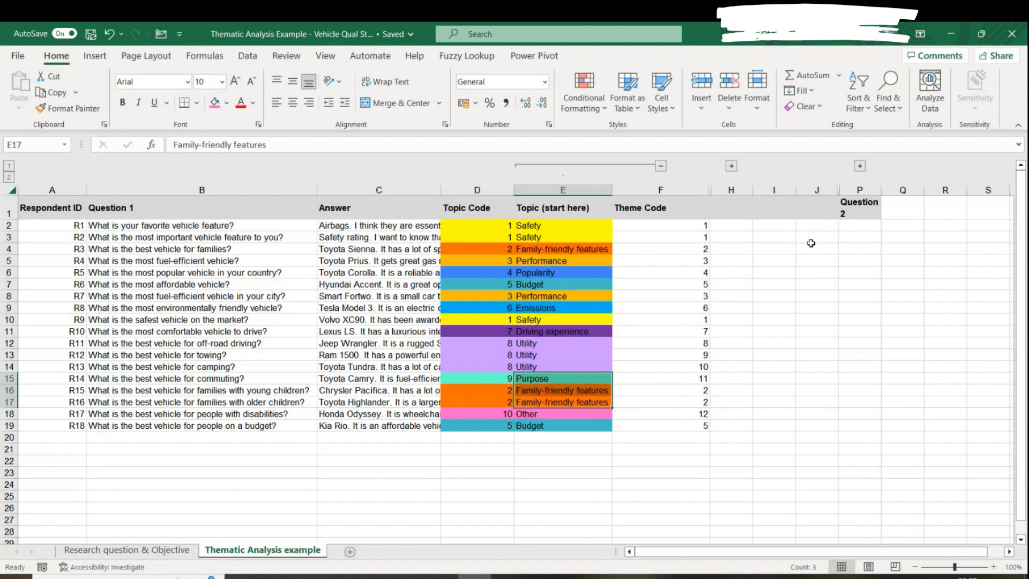
Expand the collapsed column group next to Theme Code to show the Theme (end here) column.
{"action": "left_click", "coordinate": [770, 342]}
{"action": "left_click", "coordinate": [732, 167]}
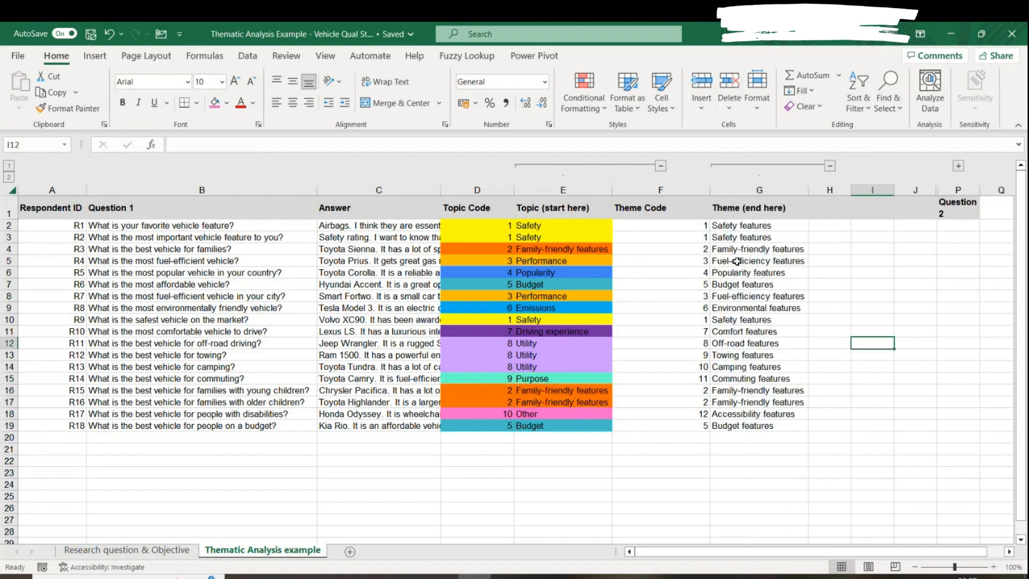
{"action": "left_click", "coordinate": [738, 212]}
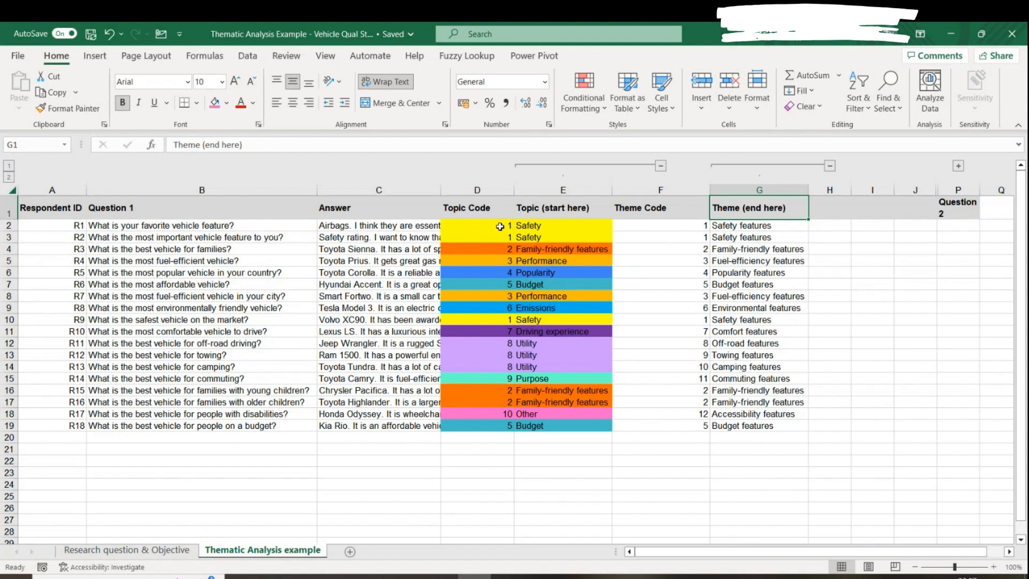
Fill the theme codes and Safety features themes in rows 2, 3 and 10 with blue.
{"action": "left_click_drag", "start_coordinate": [501, 226], "coordinate": [536, 238]}
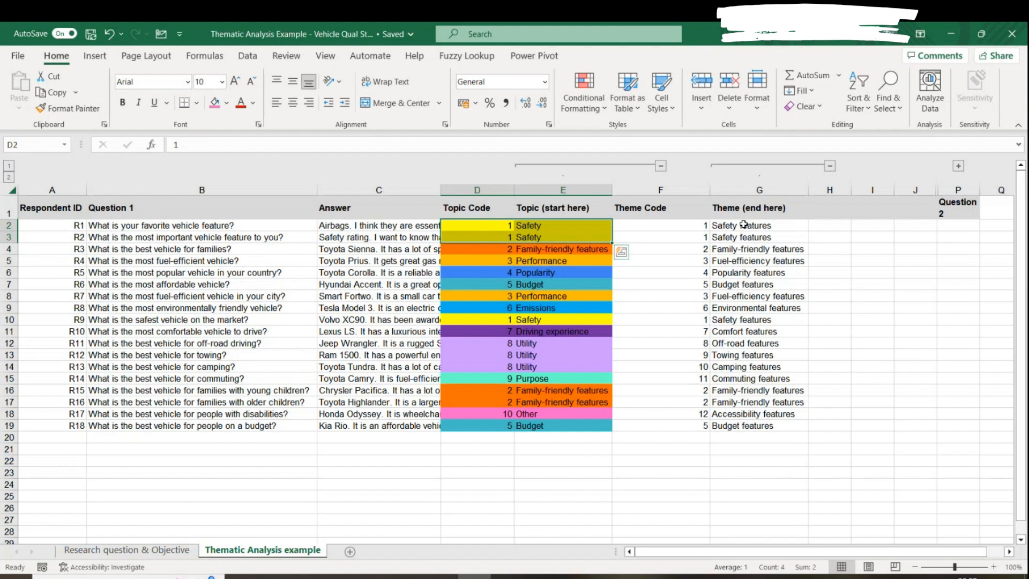
{"action": "left_click_drag", "start_coordinate": [753, 226], "coordinate": [703, 239]}
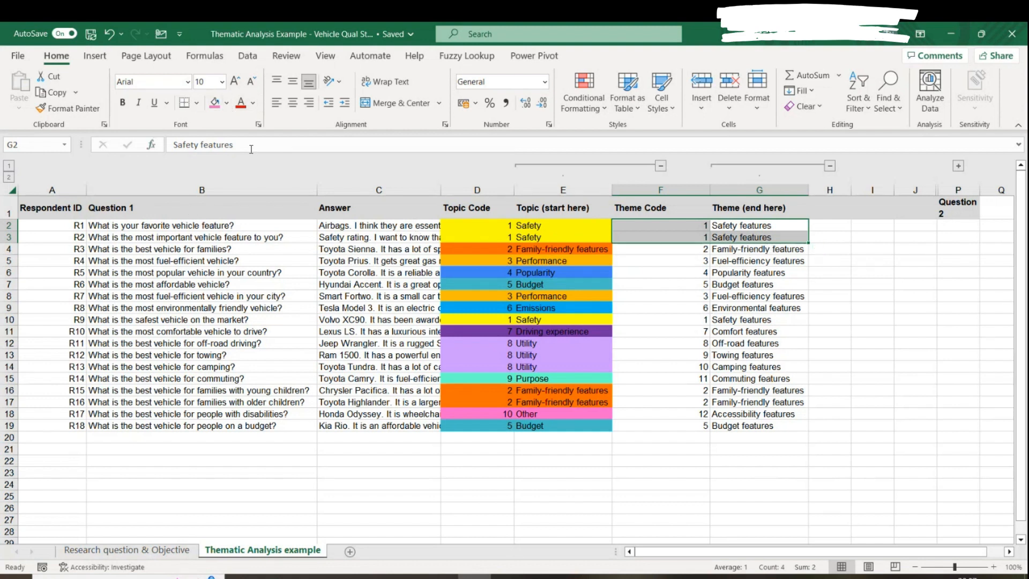
{"action": "left_click", "coordinate": [228, 103]}
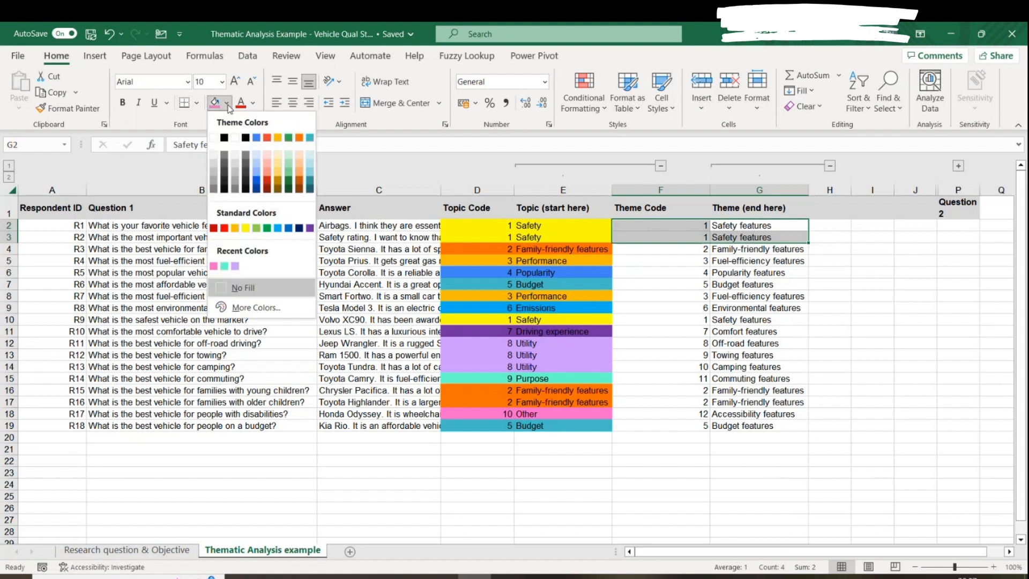
{"action": "left_click", "coordinate": [257, 138]}
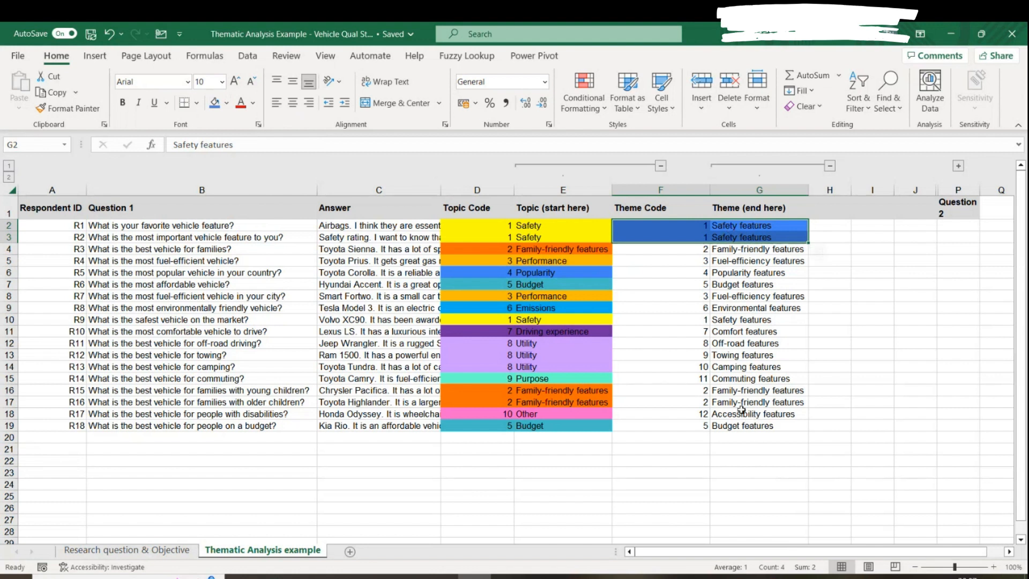
{"action": "left_click_drag", "start_coordinate": [670, 319], "coordinate": [754, 317]}
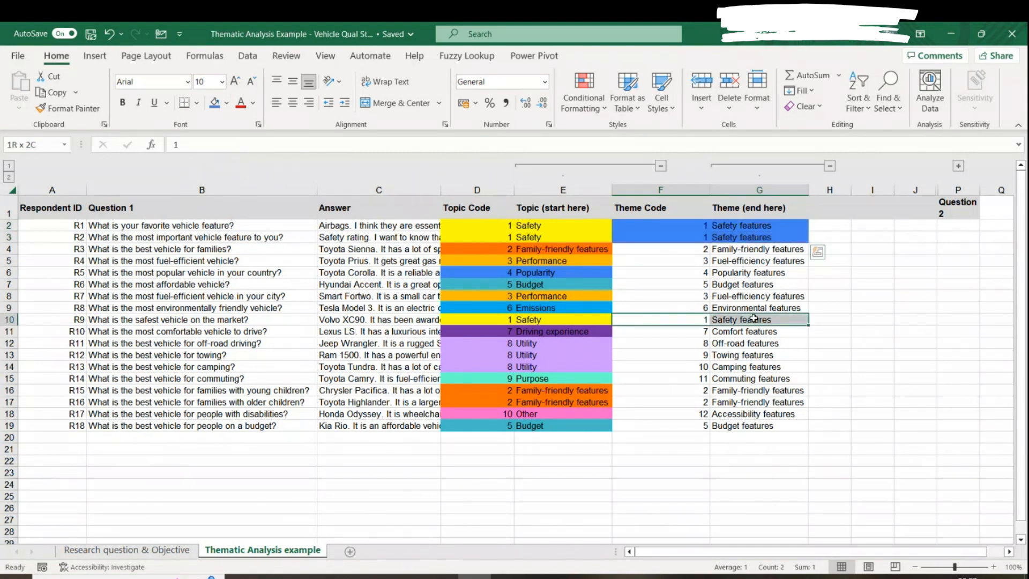
{"action": "left_click", "coordinate": [214, 103]}
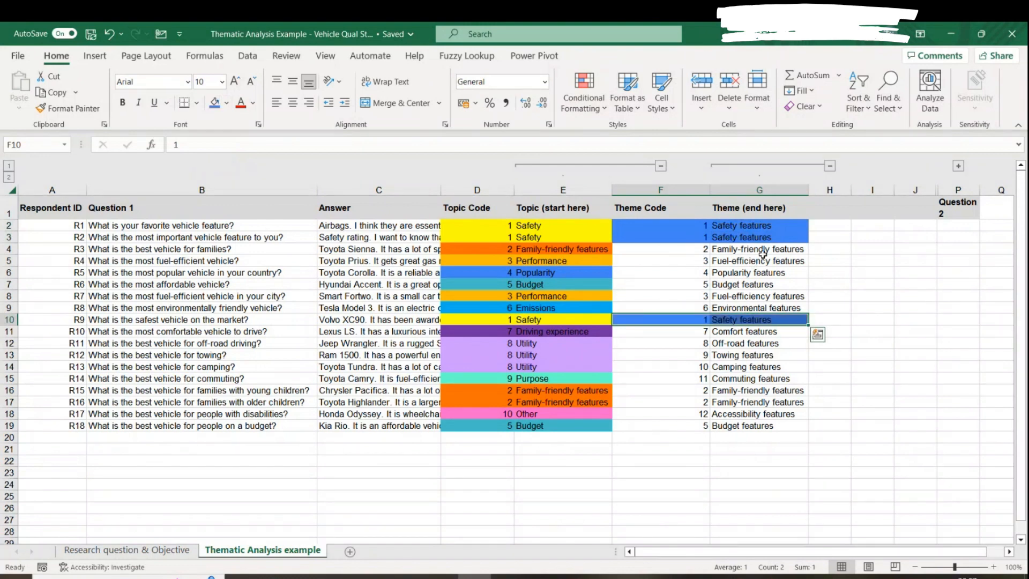
Compare the Family-friendly features topic and theme, and fill the theme codes and themes in rows 4 and 5 with gold.
{"action": "left_click", "coordinate": [742, 251]}
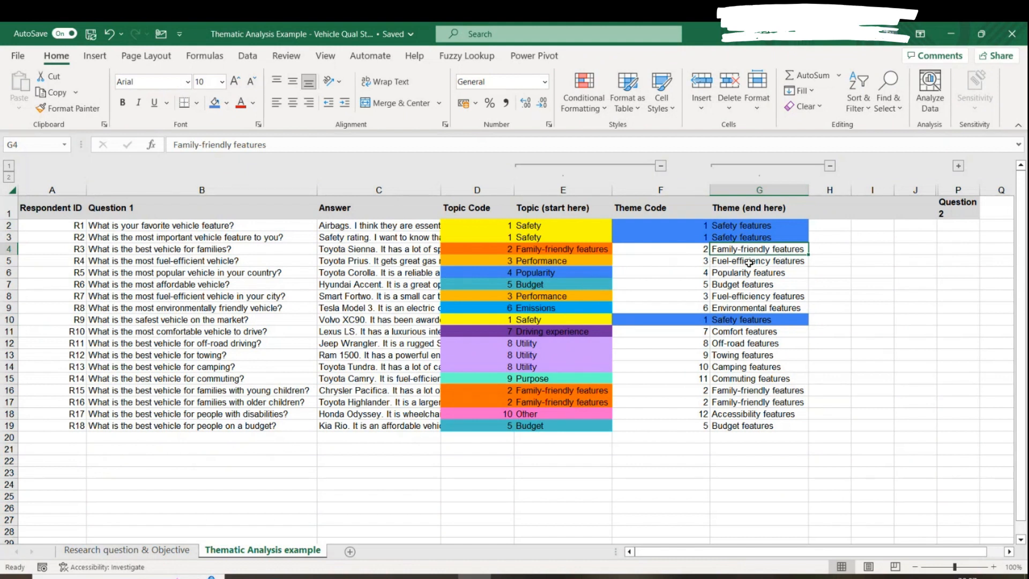
{"action": "left_click", "coordinate": [557, 248]}
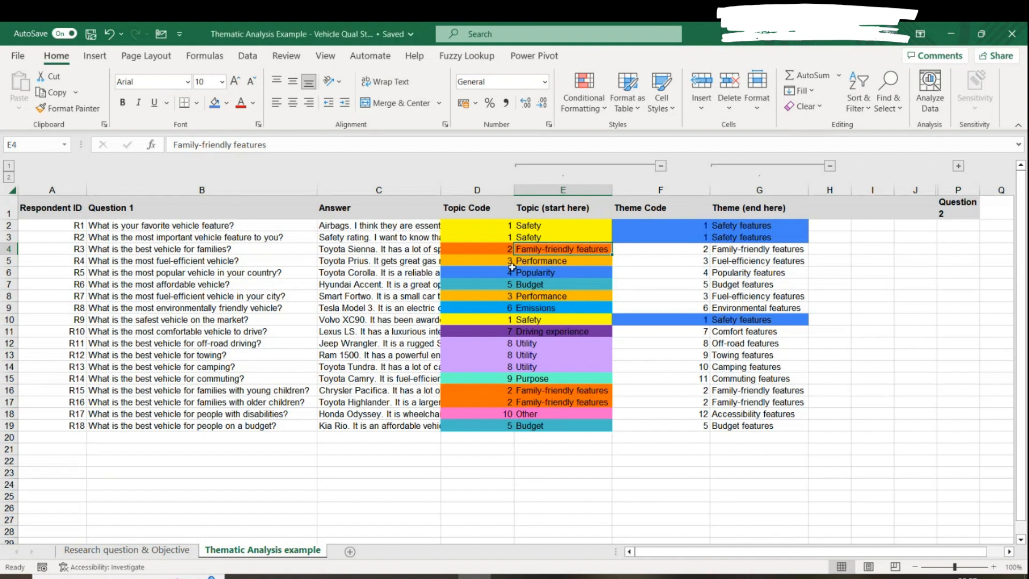
{"action": "left_click_drag", "start_coordinate": [772, 262], "coordinate": [675, 244]}
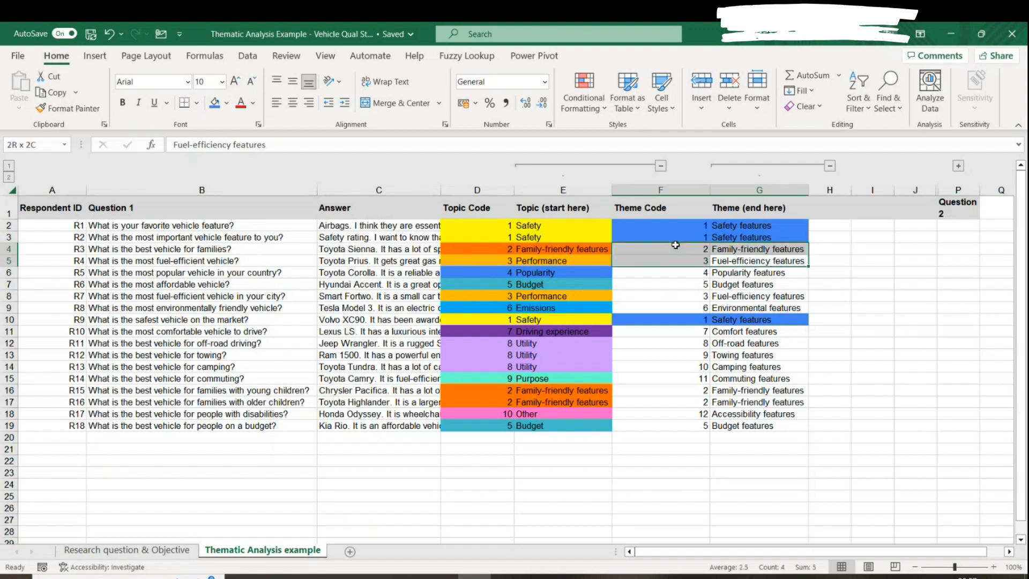
{"action": "left_click", "coordinate": [227, 102]}
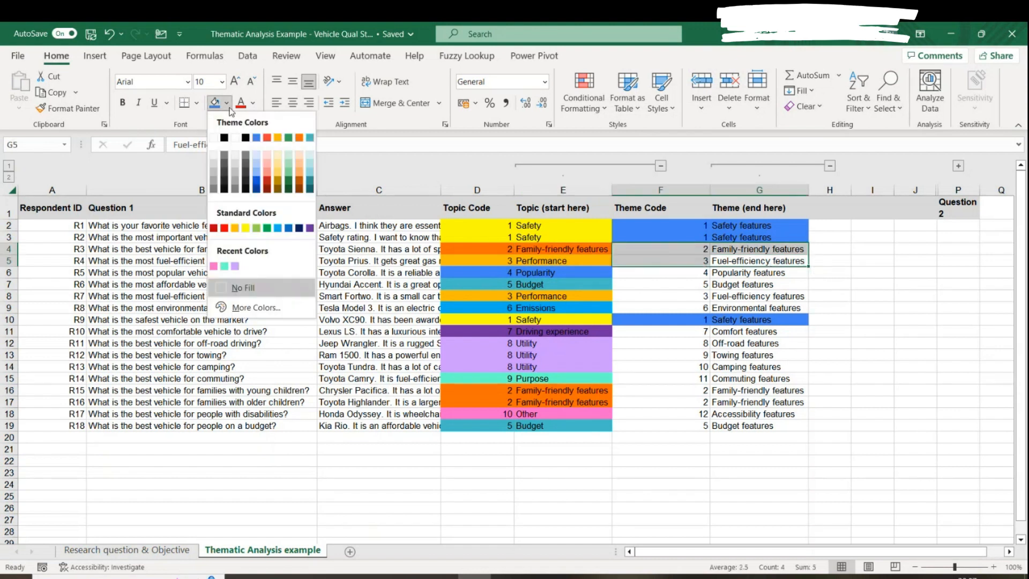
{"action": "left_click", "coordinate": [278, 138]}
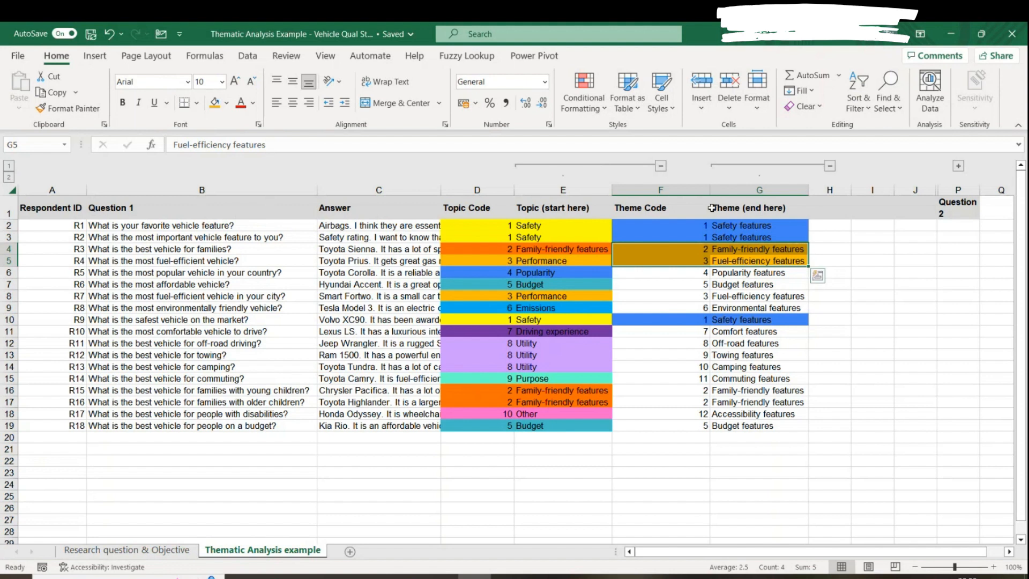
Set the theme code of the Fuel-efficiency features theme in row 5 to 2.
{"action": "left_click", "coordinate": [693, 263]}
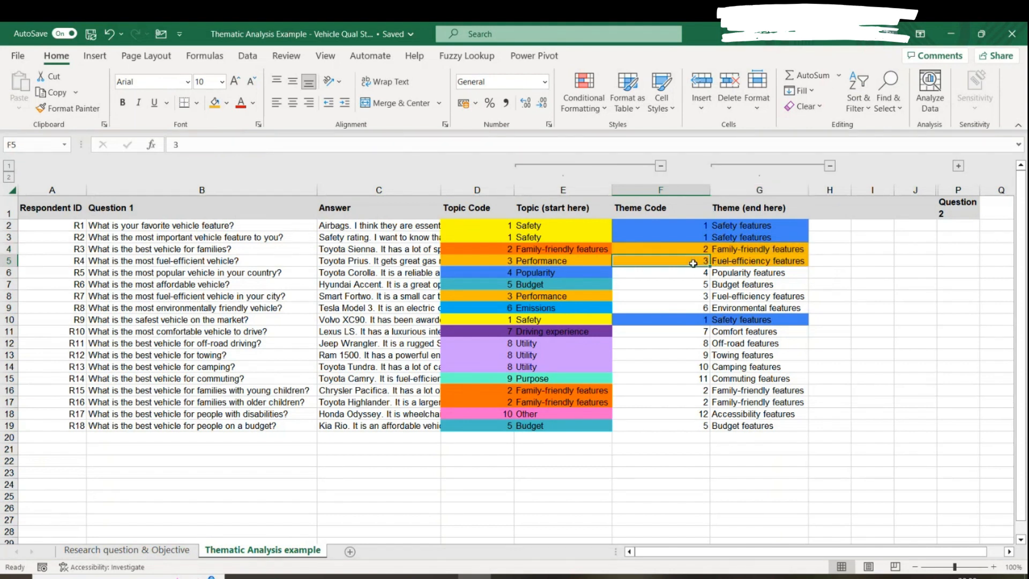
{"action": "type", "text": "2"}
{"action": "key", "text": "Return"}
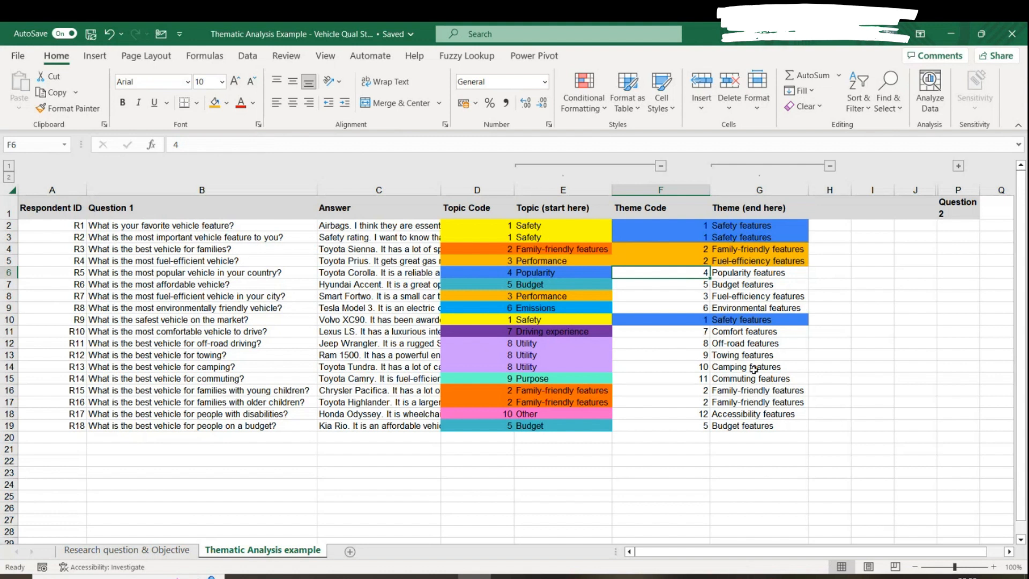
Fill the theme codes and Family-friendly features themes in rows 16 and 17 with the same gold.
{"action": "left_click", "coordinate": [719, 401]}
{"action": "left_click_drag", "start_coordinate": [720, 399], "coordinate": [692, 391]}
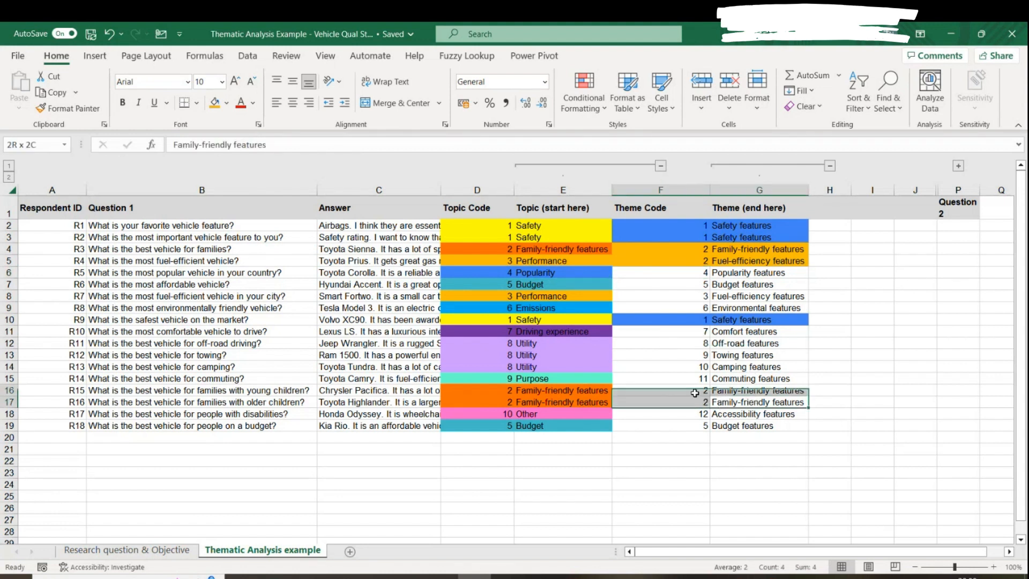
{"action": "left_click", "coordinate": [216, 106]}
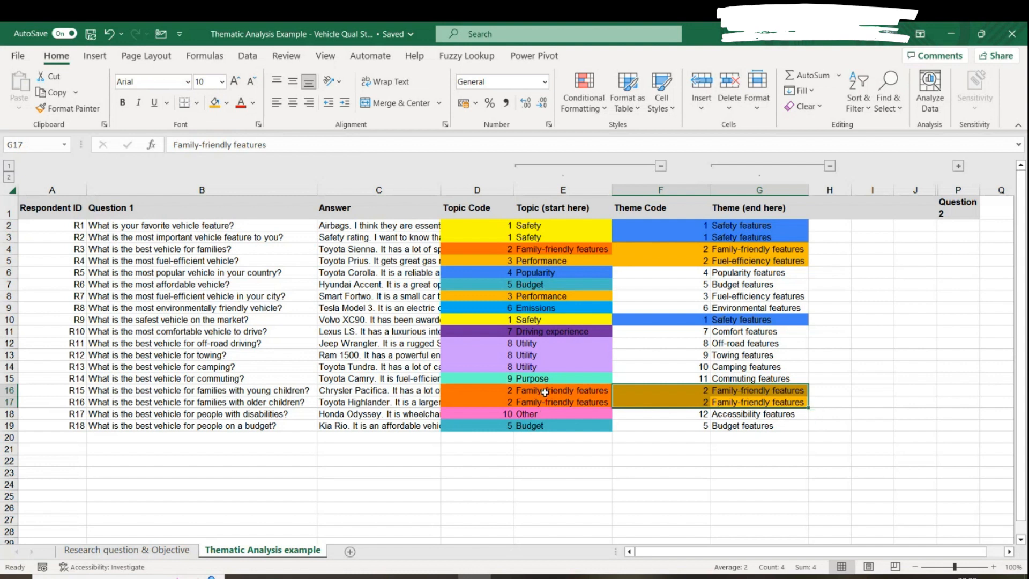
Undo the fill in rows 16 and 17 and the theme code change in row 5.
{"action": "left_click", "coordinate": [714, 261]}
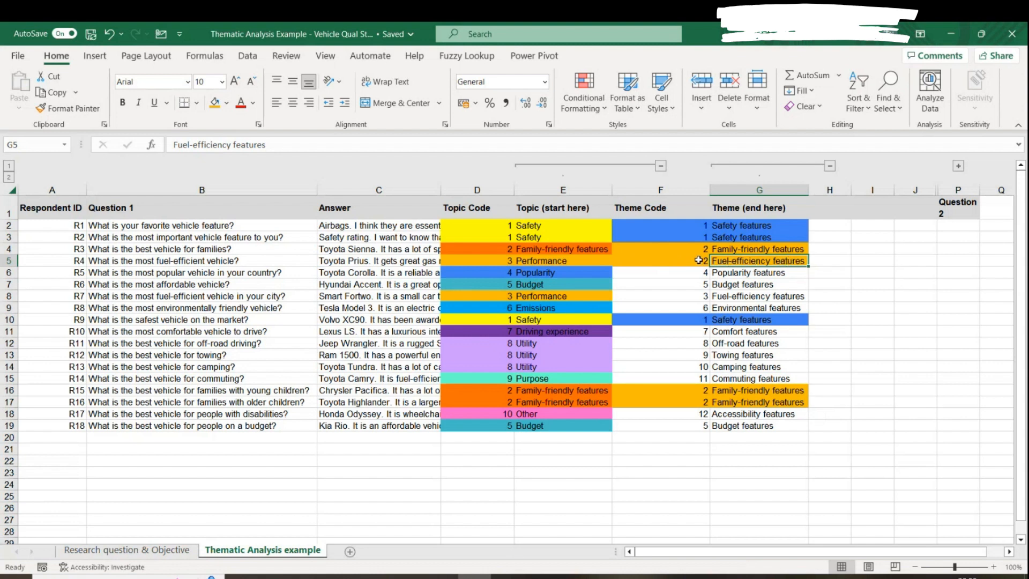
{"action": "left_click", "coordinate": [109, 34]}
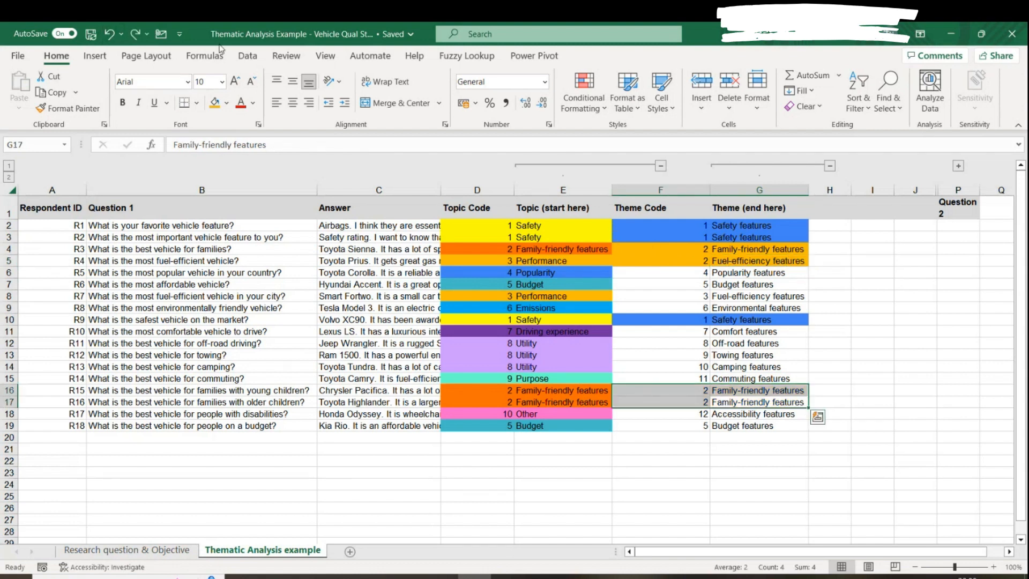
{"action": "left_click", "coordinate": [109, 33]}
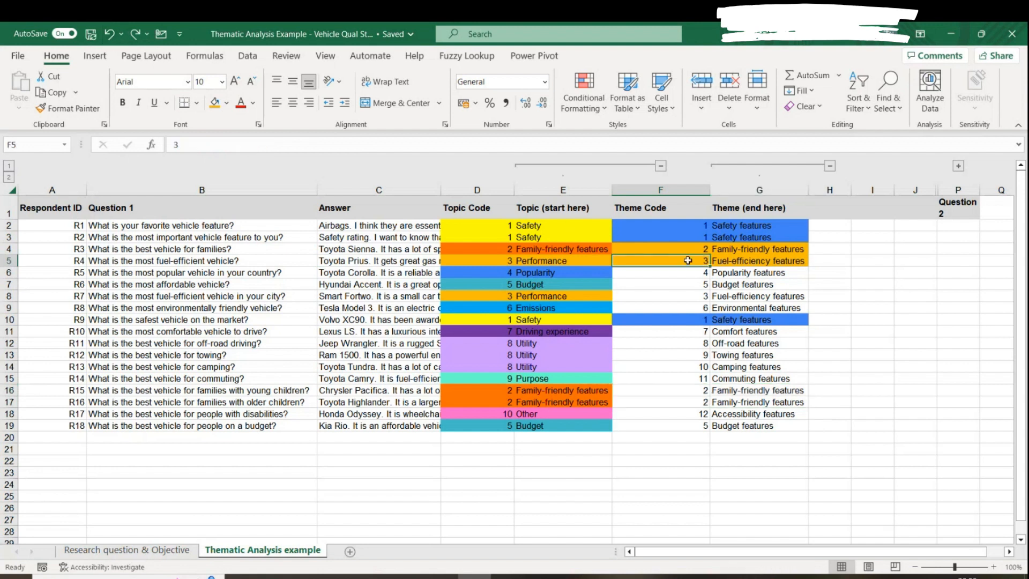
Remove the fill from the theme code and Fuel-efficiency features theme in row 5.
{"action": "left_click_drag", "start_coordinate": [737, 263], "coordinate": [679, 261]}
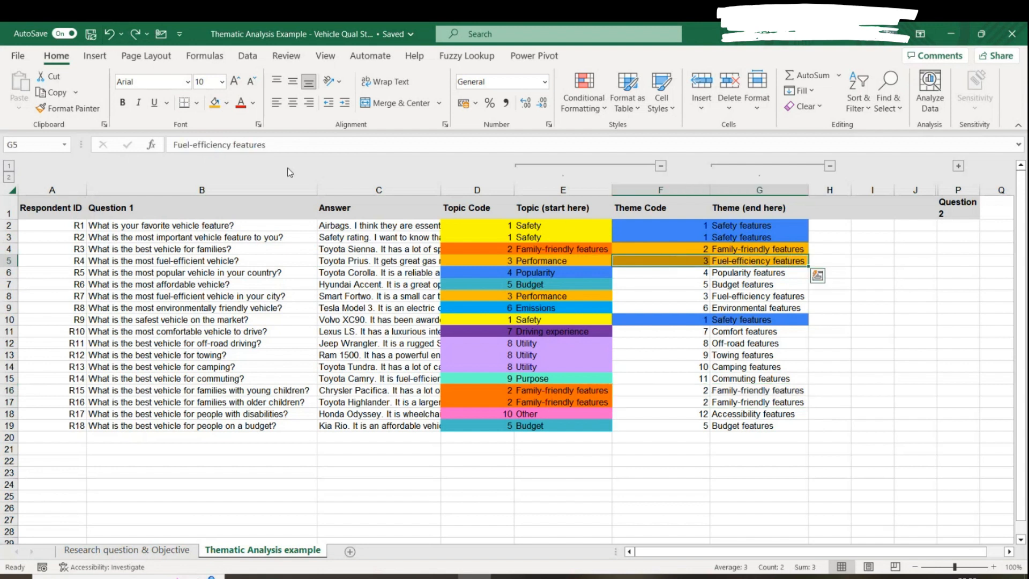
{"action": "left_click", "coordinate": [227, 102]}
{"action": "left_click", "coordinate": [236, 288]}
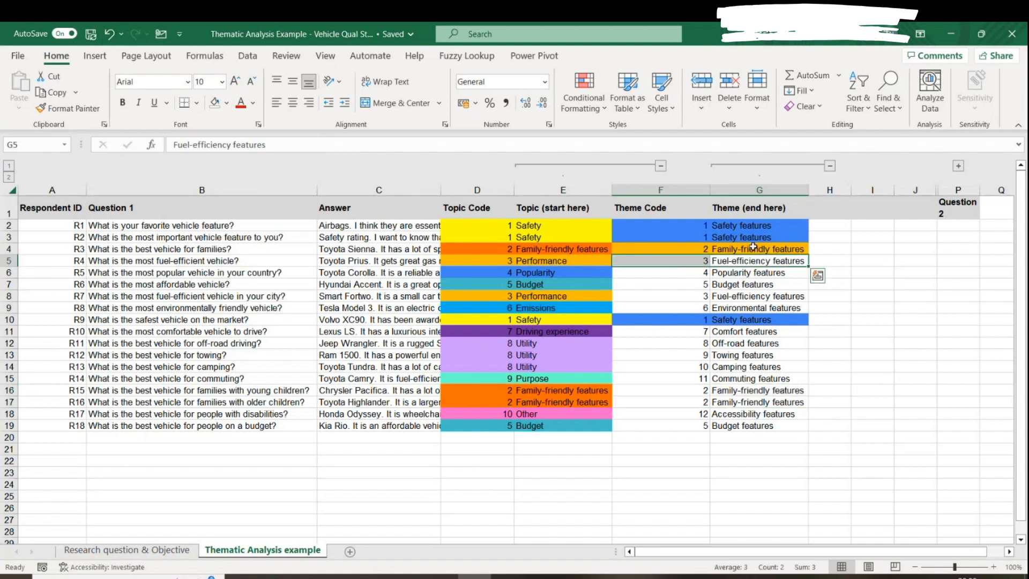
Copy the formatting of row 4's Family-friendly features theme onto the theme codes and themes in rows 16 and 17.
{"action": "left_click", "coordinate": [753, 247]}
{"action": "left_click", "coordinate": [86, 112]}
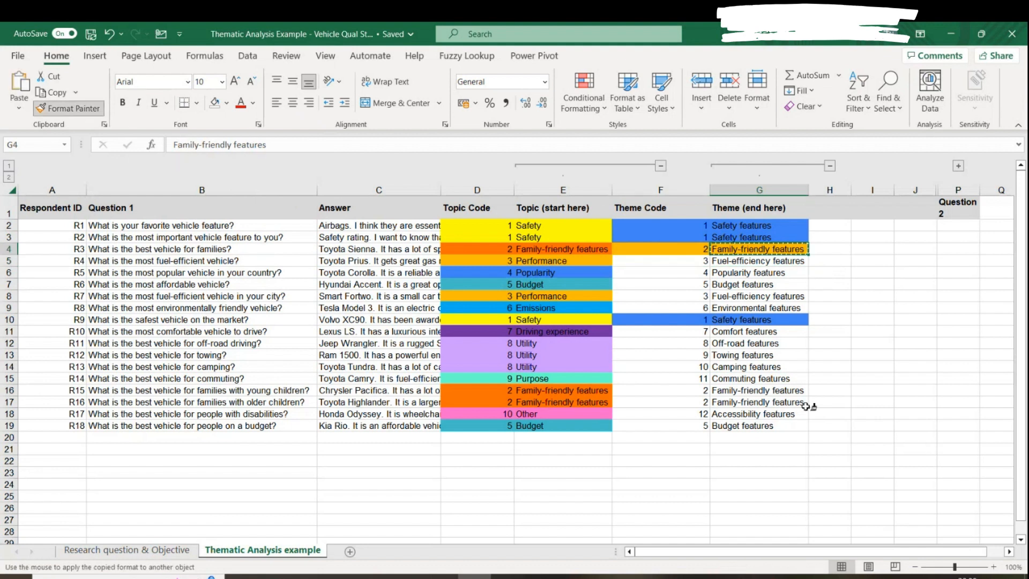
{"action": "mouse_move", "coordinate": [804, 405]}
{"action": "left_mouse_down"}
{"action": "mouse_move", "coordinate": [798, 394]}
{"action": "mouse_move", "coordinate": [686, 392]}
{"action": "left_mouse_up"}
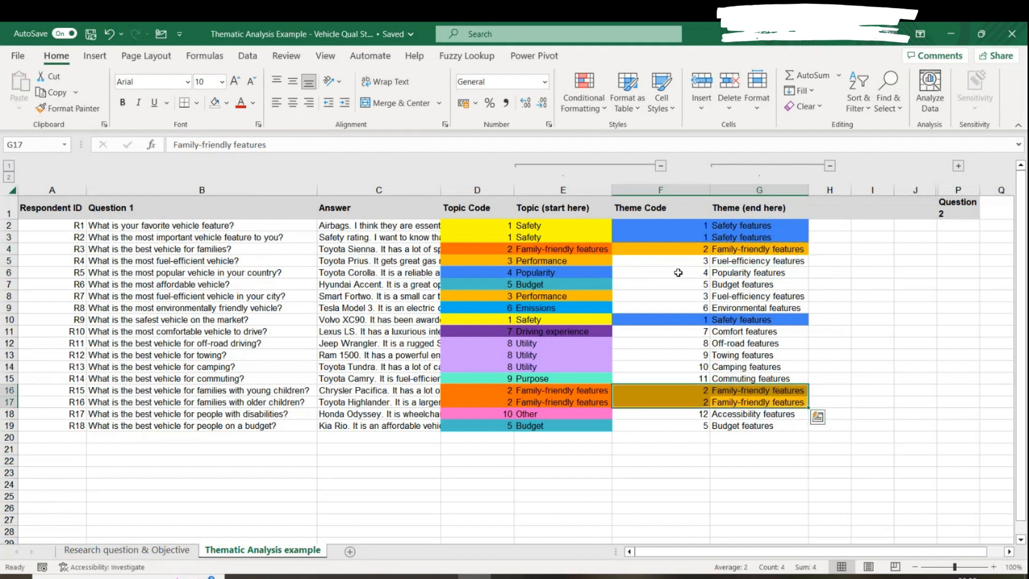
Compare the topics in column E with the themes in column G across all respondents.
{"action": "left_click", "coordinate": [678, 273]}
{"action": "left_click", "coordinate": [545, 400]}
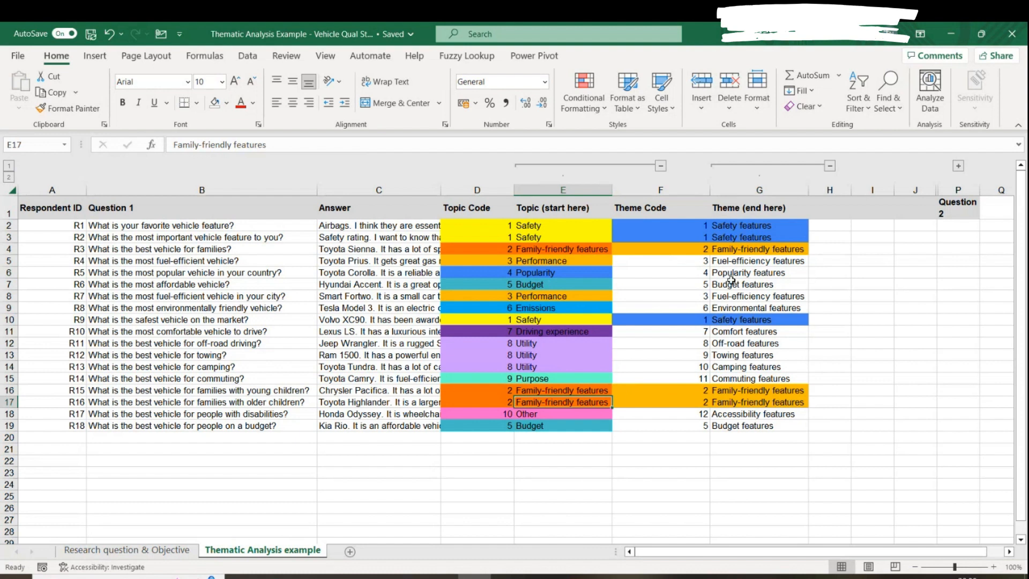
{"action": "left_click", "coordinate": [748, 261]}
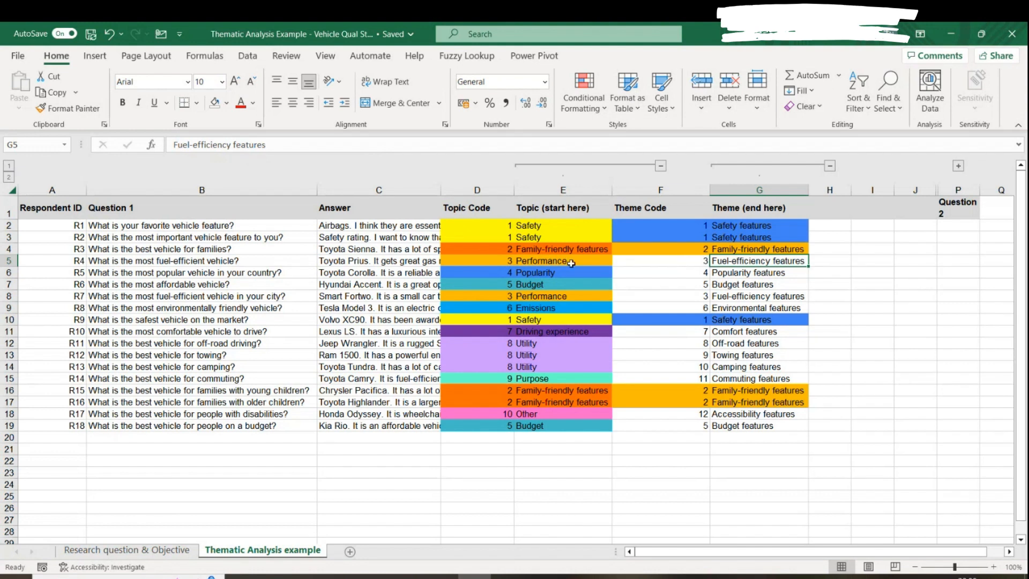
{"action": "left_click", "coordinate": [534, 232]}
{"action": "left_click_drag", "start_coordinate": [534, 232], "coordinate": [555, 425]}
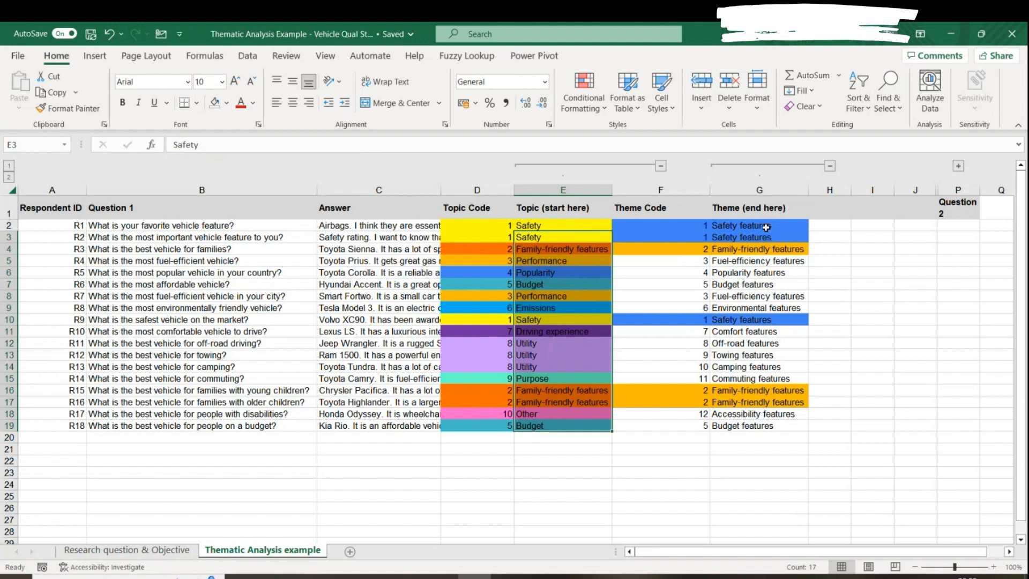
{"action": "left_click_drag", "start_coordinate": [775, 226], "coordinate": [767, 425]}
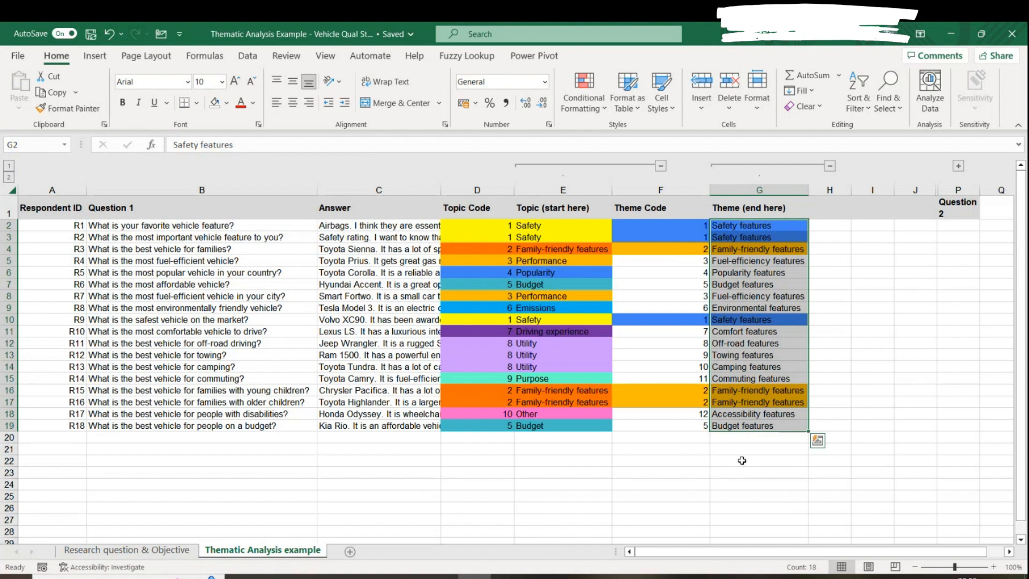
Compare the Safety topics and Safety features themes in rows 2 and 3 with the Family-friendly features theme in row 4.
{"action": "left_click", "coordinate": [760, 250]}
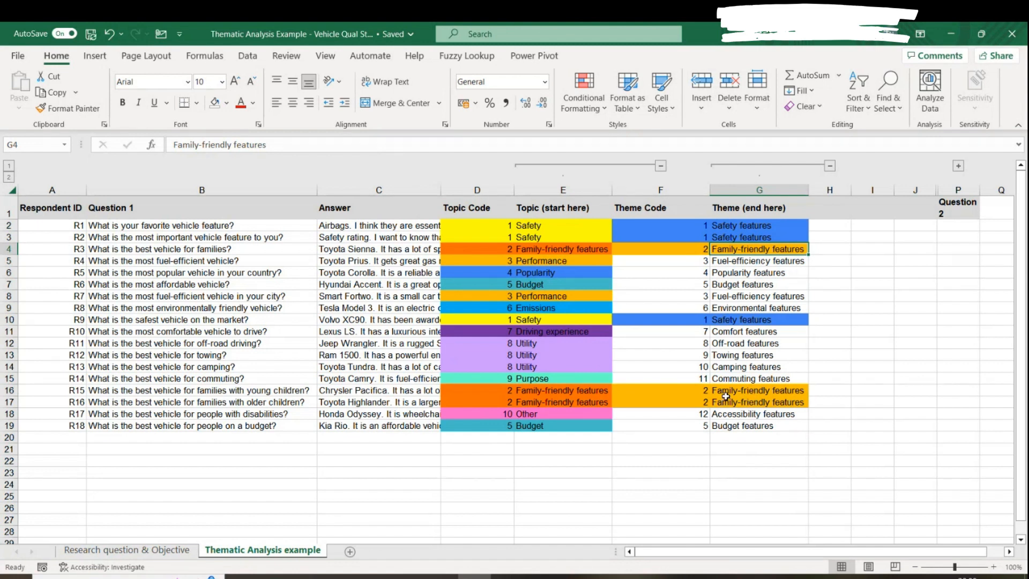
{"action": "left_click", "coordinate": [740, 227]}
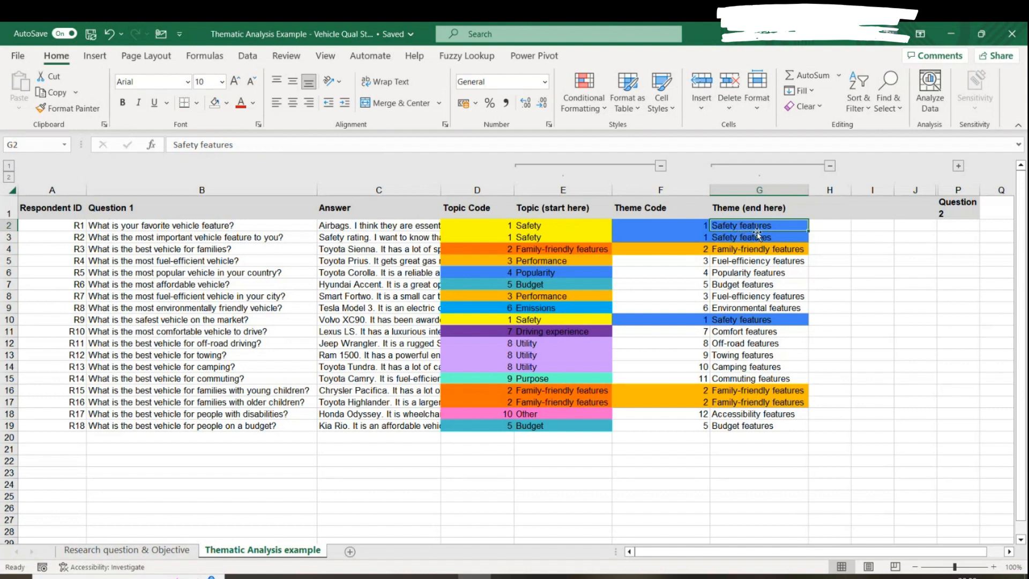
{"action": "left_click", "coordinate": [740, 237]}
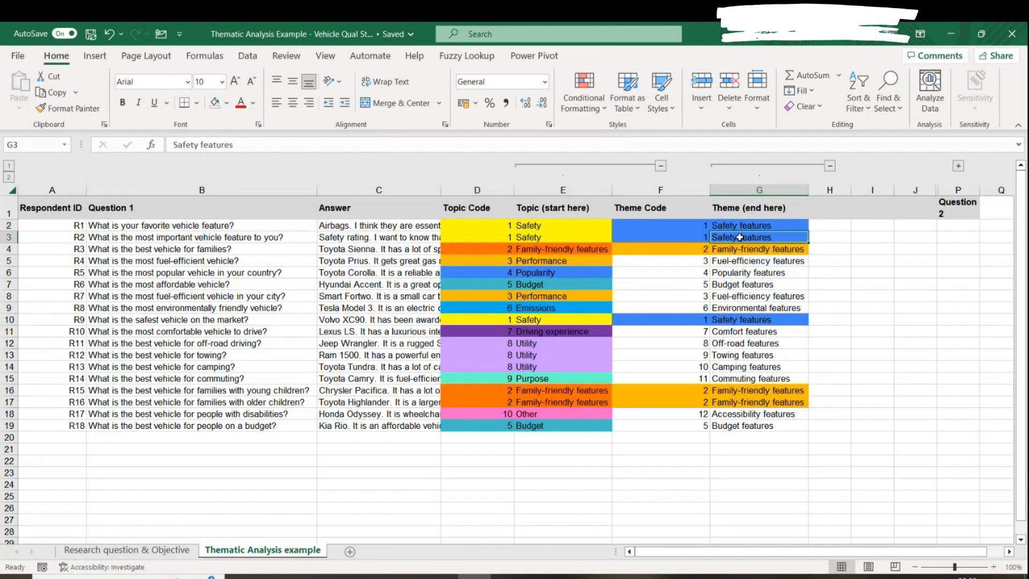
{"action": "left_click", "coordinate": [742, 228]}
{"action": "left_click", "coordinate": [739, 239]}
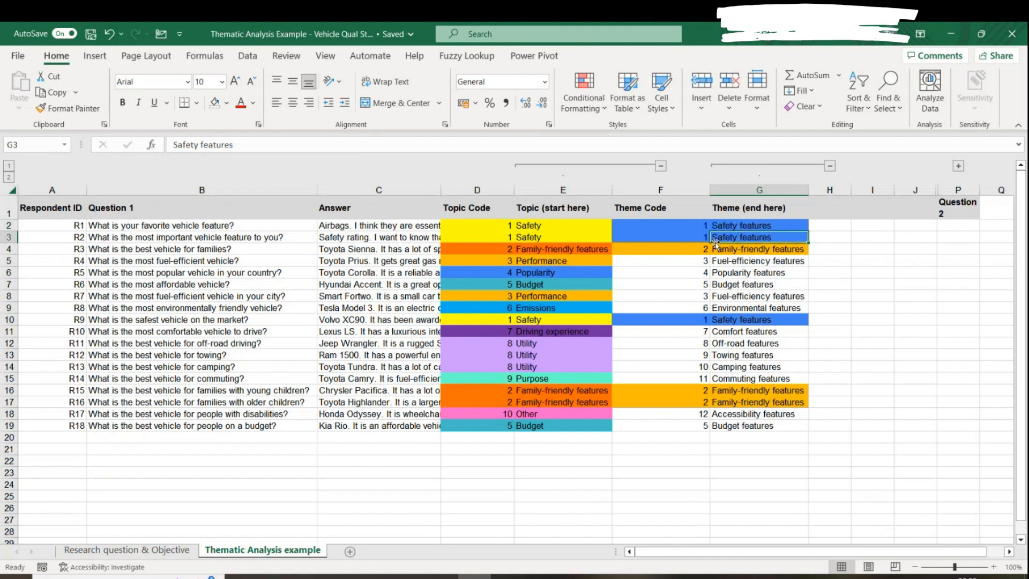
{"action": "left_click", "coordinate": [498, 238]}
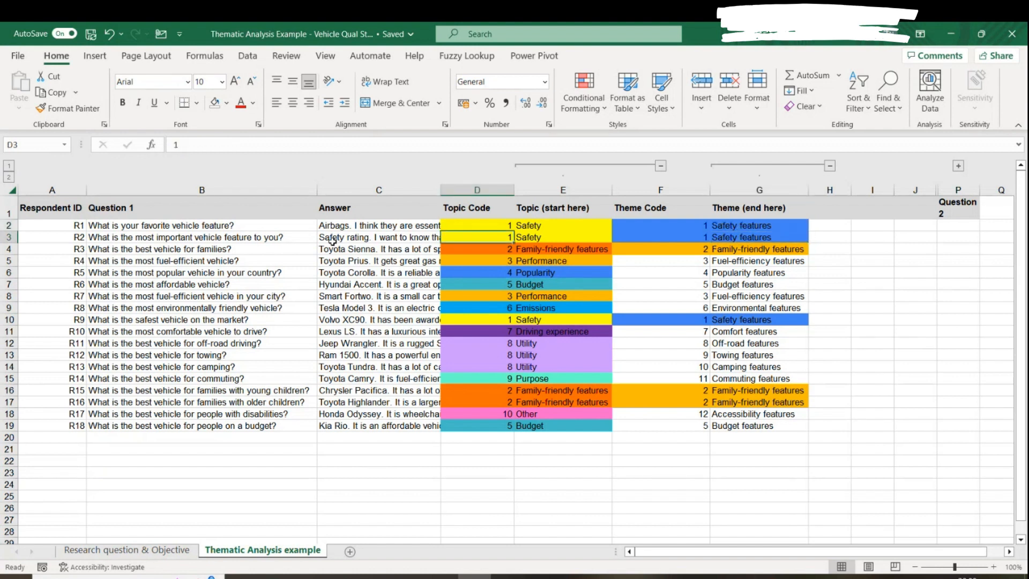
{"action": "left_click", "coordinate": [534, 236]}
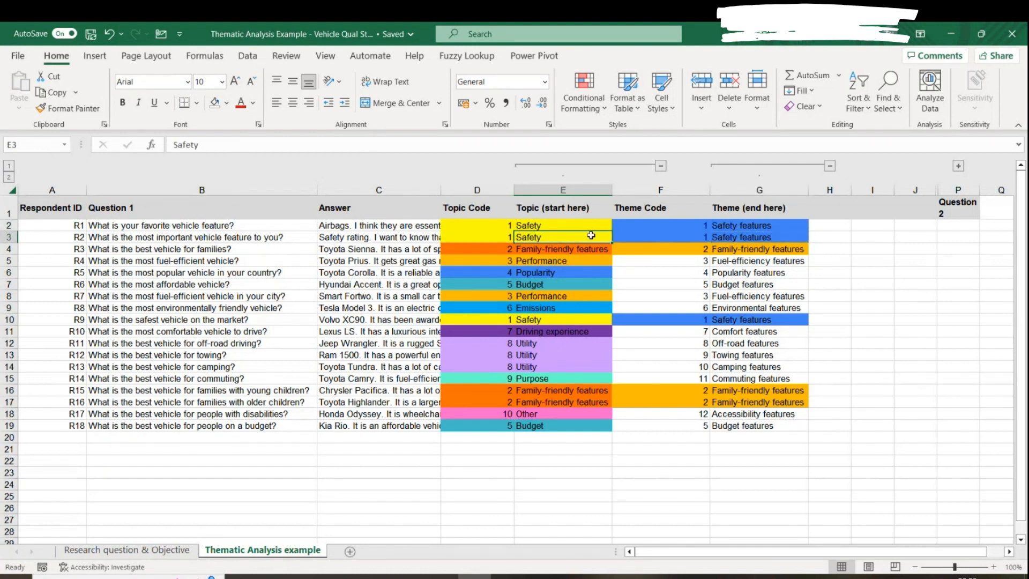
{"action": "left_click", "coordinate": [743, 249]}
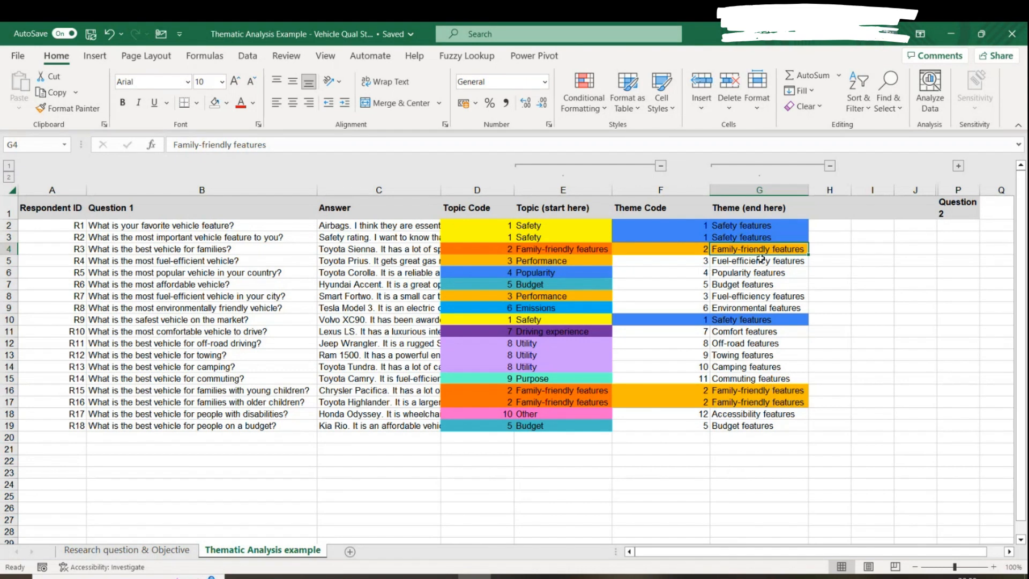
Fill the theme codes and Fuel-efficiency features themes in rows 5 and 8 with green.
{"action": "left_click_drag", "start_coordinate": [761, 259], "coordinate": [697, 260]}
{"action": "left_click", "coordinate": [227, 103]}
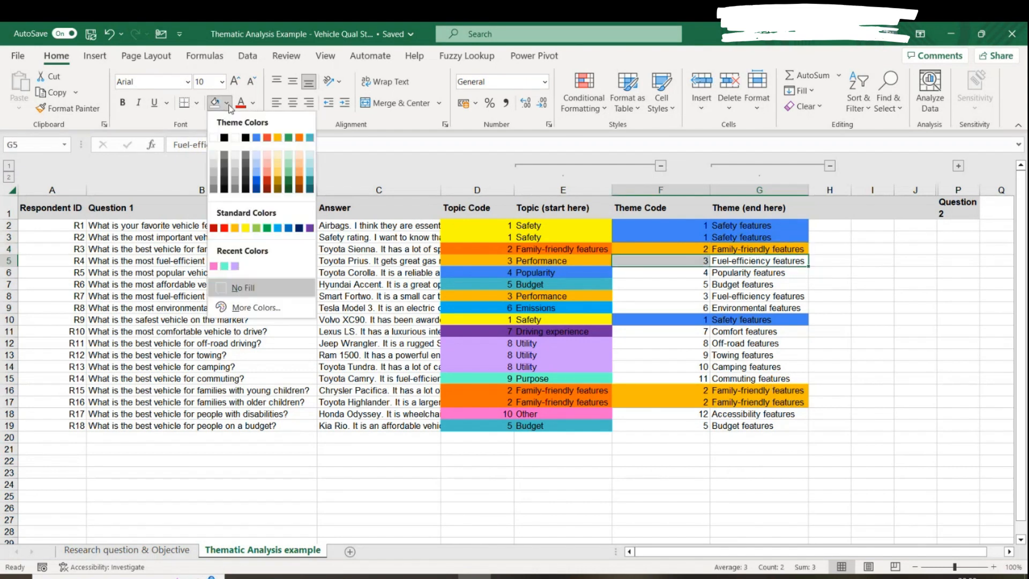
{"action": "left_click", "coordinate": [289, 138]}
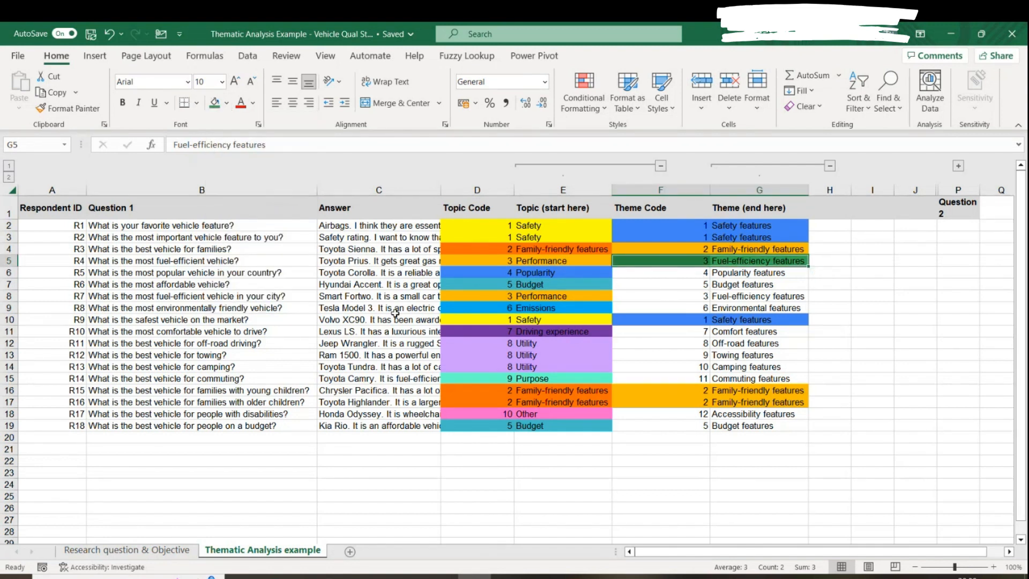
{"action": "left_click_drag", "start_coordinate": [774, 293], "coordinate": [674, 298]}
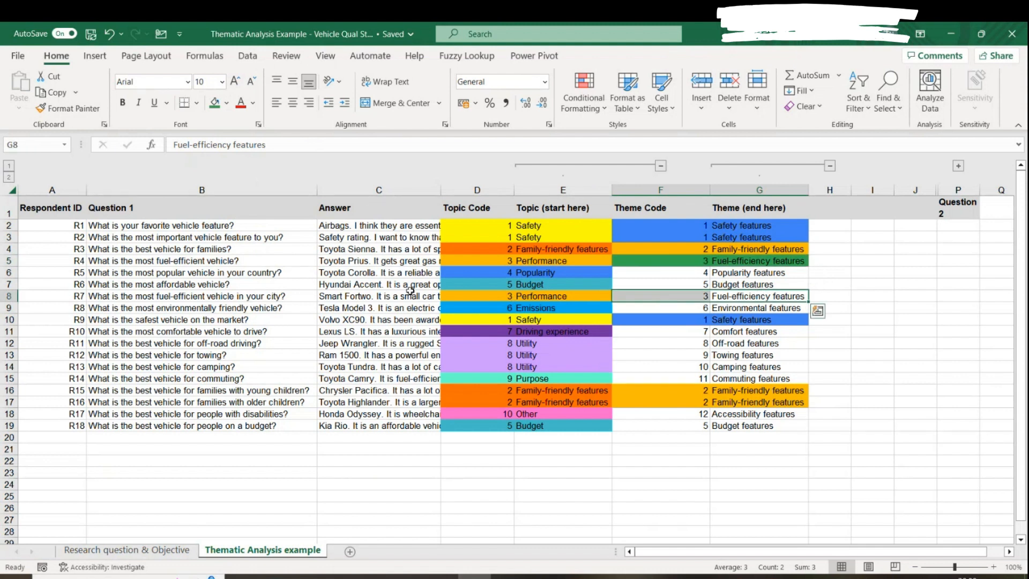
{"action": "left_click", "coordinate": [214, 103]}
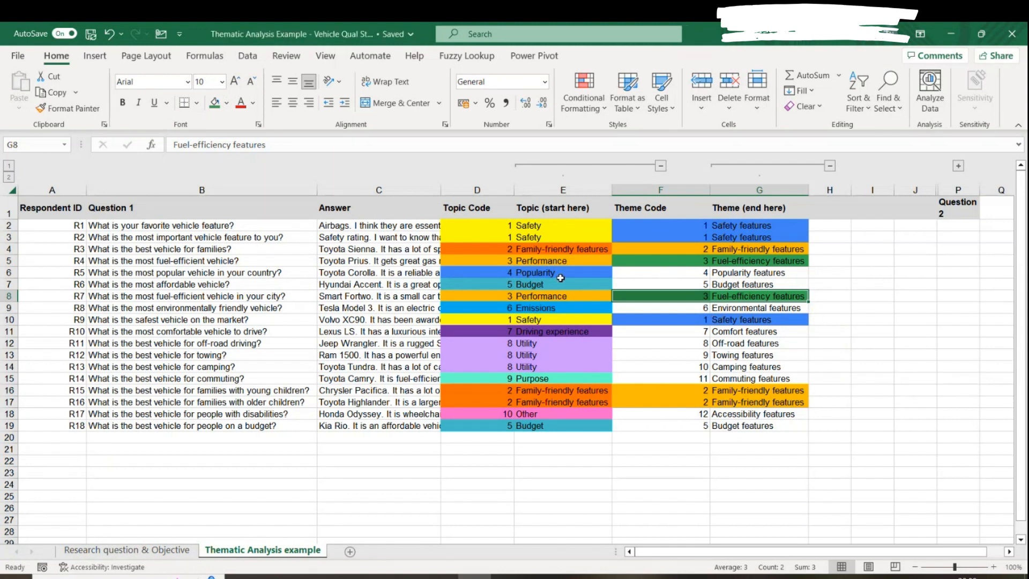
Fill the theme code and Popularity features theme in row 6 with teal.
{"action": "left_click_drag", "start_coordinate": [536, 228], "coordinate": [550, 427]}
{"action": "left_click", "coordinate": [536, 308]}
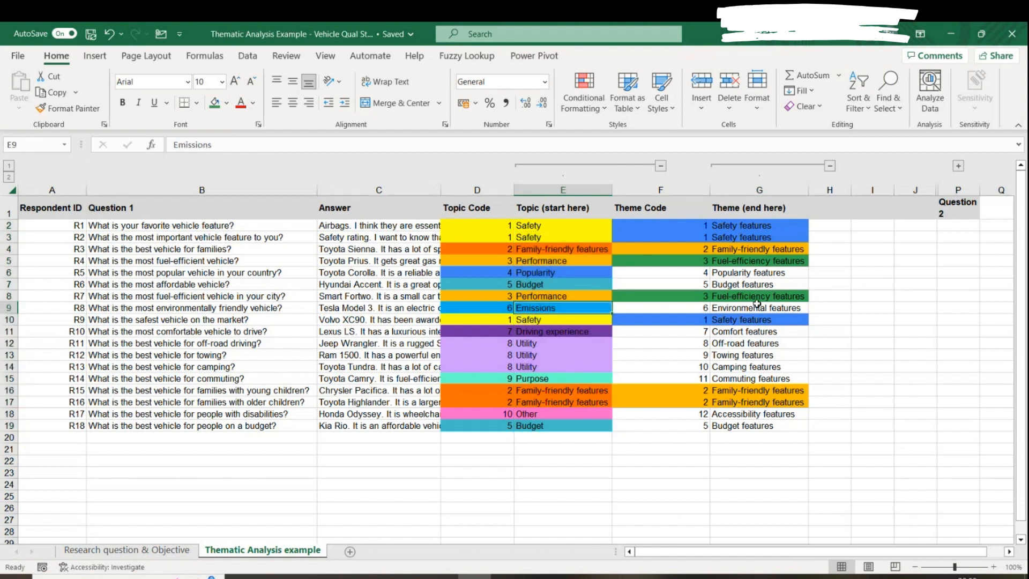
{"action": "left_click", "coordinate": [585, 294]}
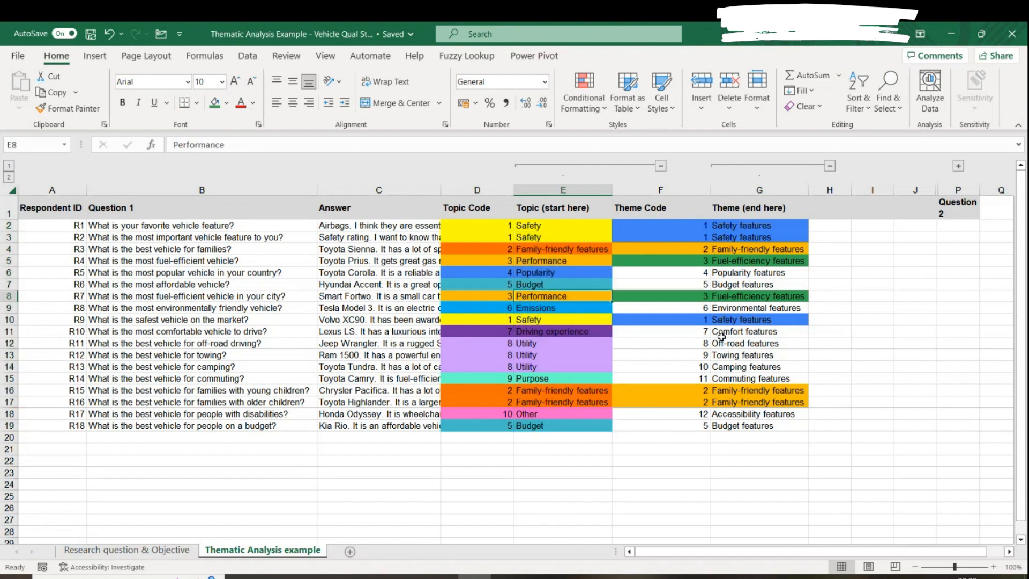
{"action": "left_click", "coordinate": [771, 273]}
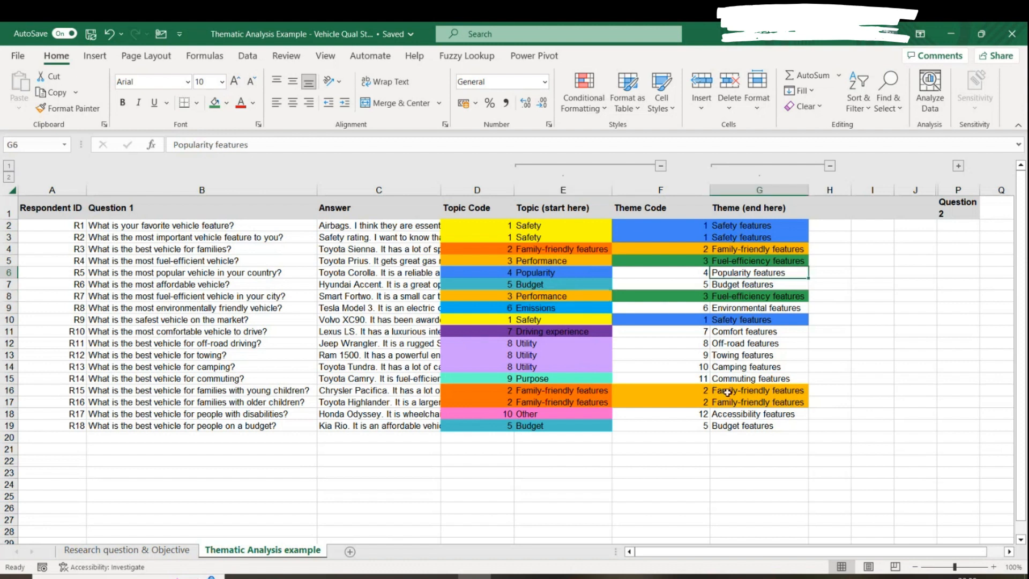
{"action": "left_click_drag", "start_coordinate": [739, 275], "coordinate": [696, 273]}
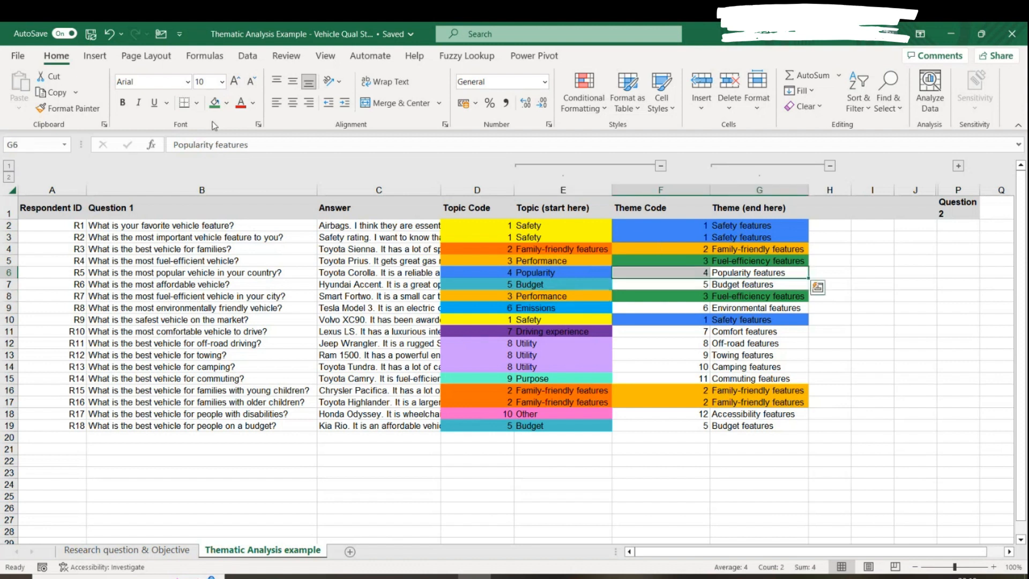
{"action": "left_click", "coordinate": [227, 103]}
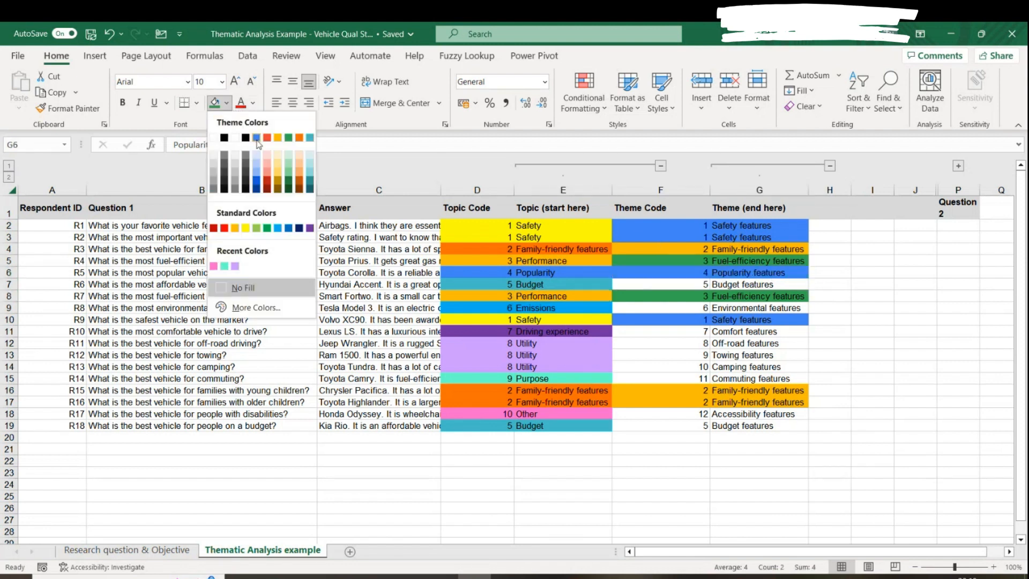
{"action": "left_click", "coordinate": [311, 139]}
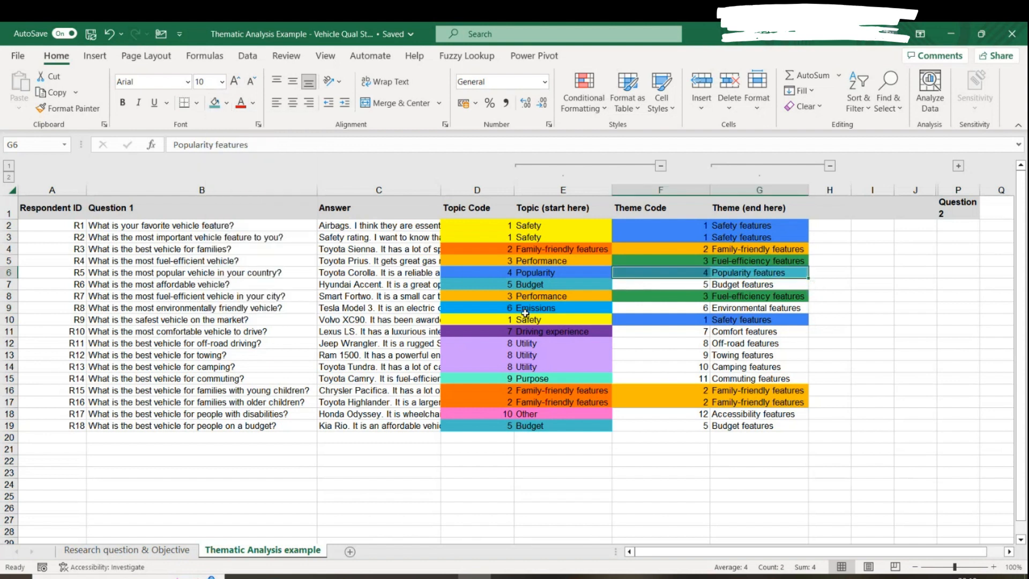
Examine the topics in column E for recurring entries, comparing the Budget, Family-friendly features and Safety rows.
{"action": "left_click_drag", "start_coordinate": [544, 276], "coordinate": [564, 413]}
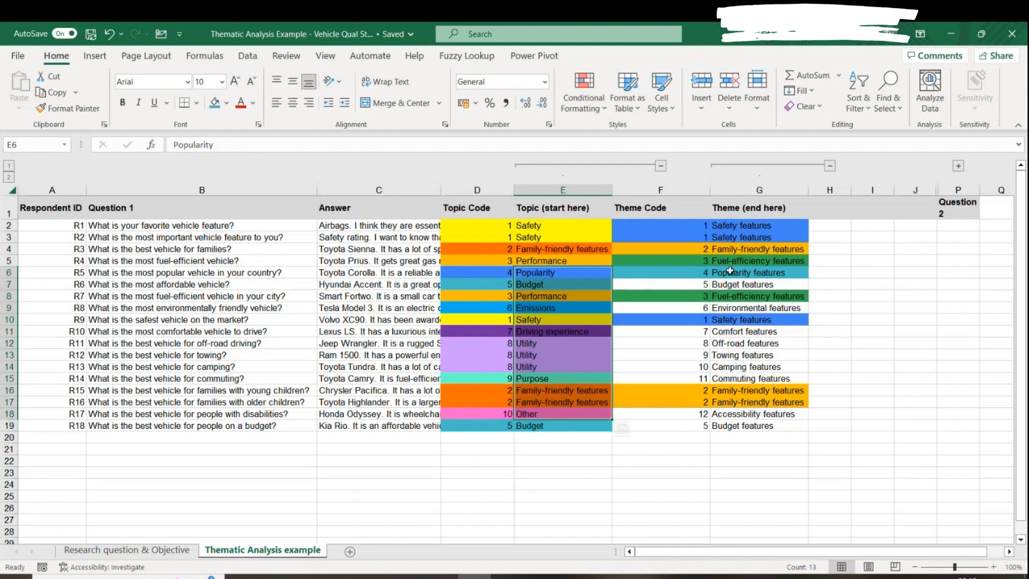
{"action": "left_click_drag", "start_coordinate": [750, 272], "coordinate": [688, 271]}
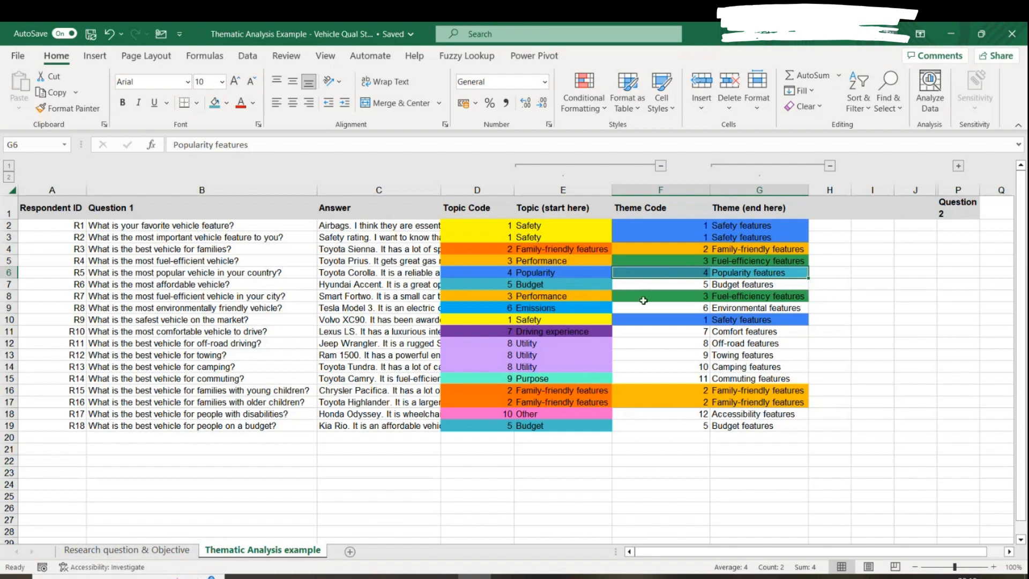
{"action": "left_click_drag", "start_coordinate": [544, 345], "coordinate": [554, 416]}
{"action": "left_click", "coordinate": [546, 426]}
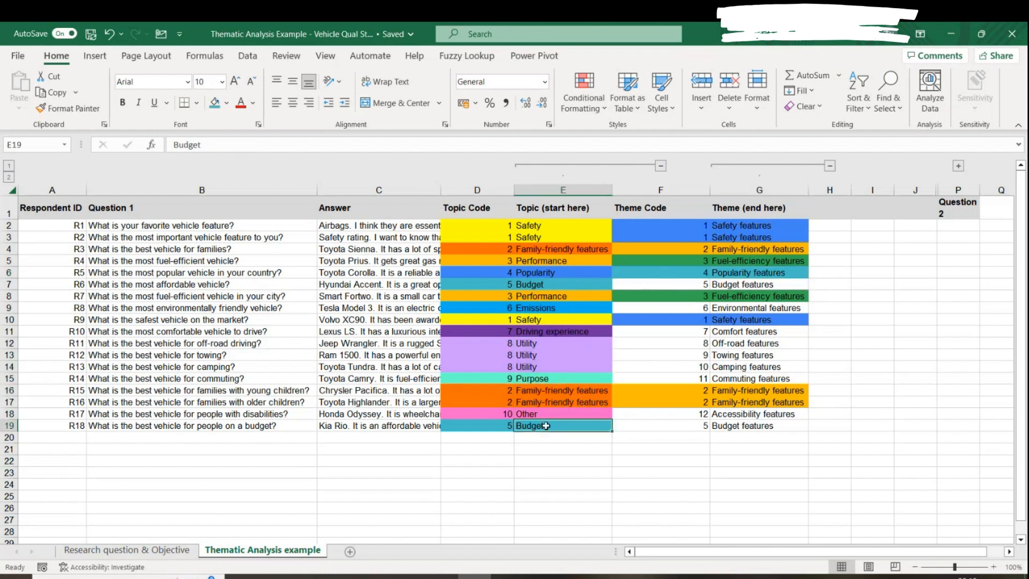
{"action": "left_click", "coordinate": [550, 282]}
{"action": "left_click", "coordinate": [541, 428]}
{"action": "left_click", "coordinate": [566, 402]}
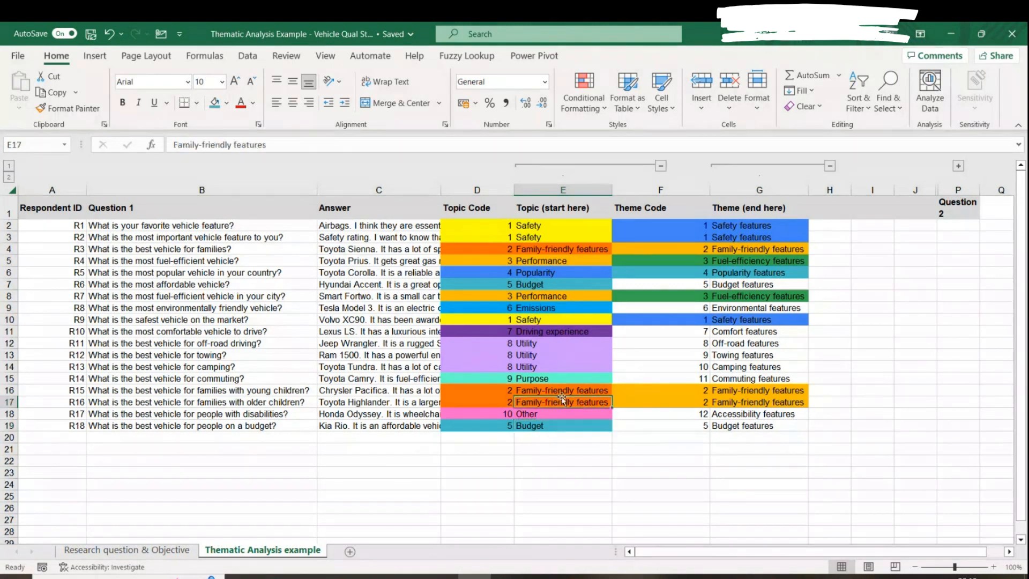
{"action": "left_click", "coordinate": [544, 249]}
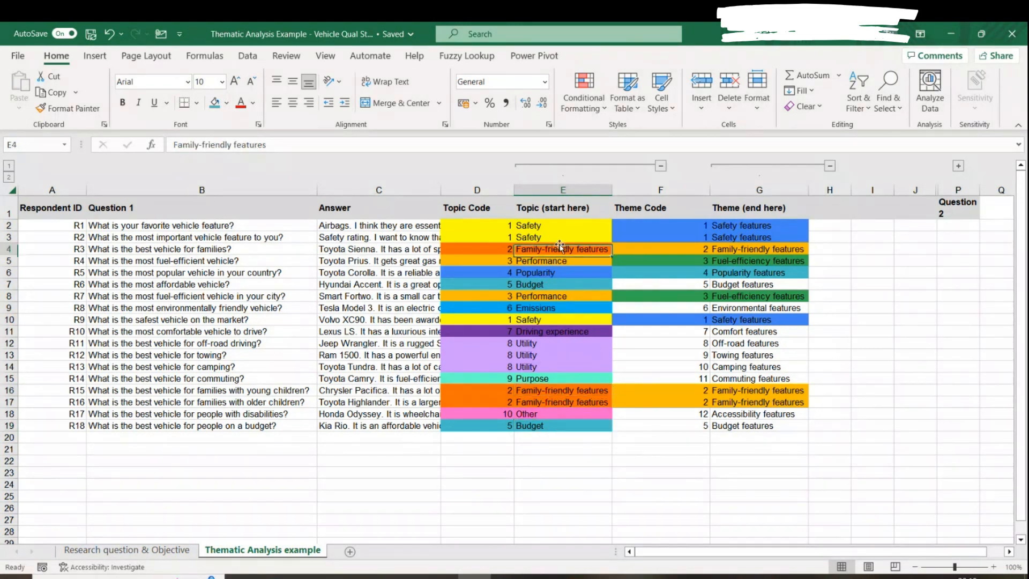
{"action": "left_click", "coordinate": [537, 225]}
{"action": "left_click", "coordinate": [542, 321]}
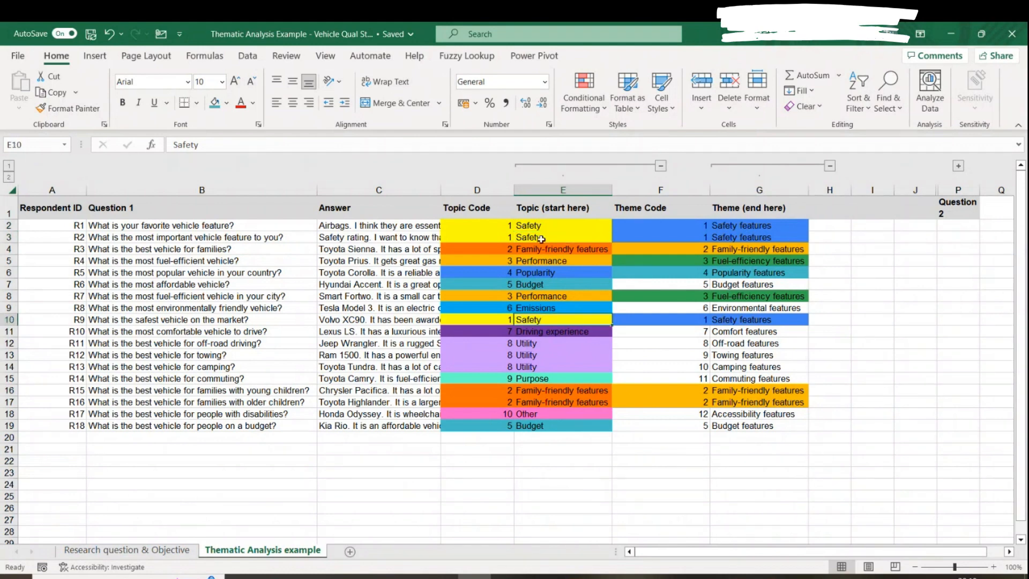
{"action": "left_click", "coordinate": [542, 391]}
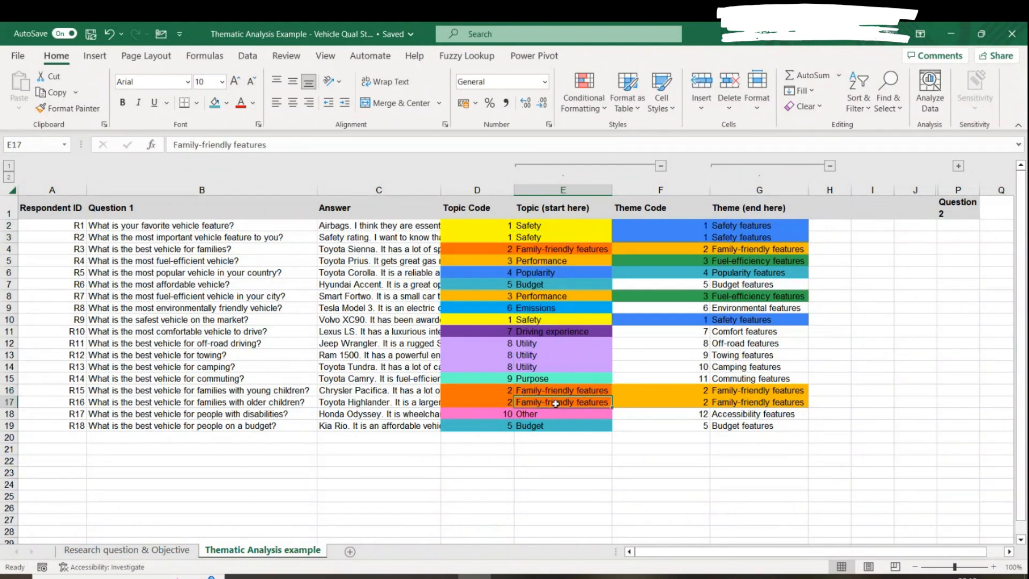
{"action": "left_click", "coordinate": [576, 427]}
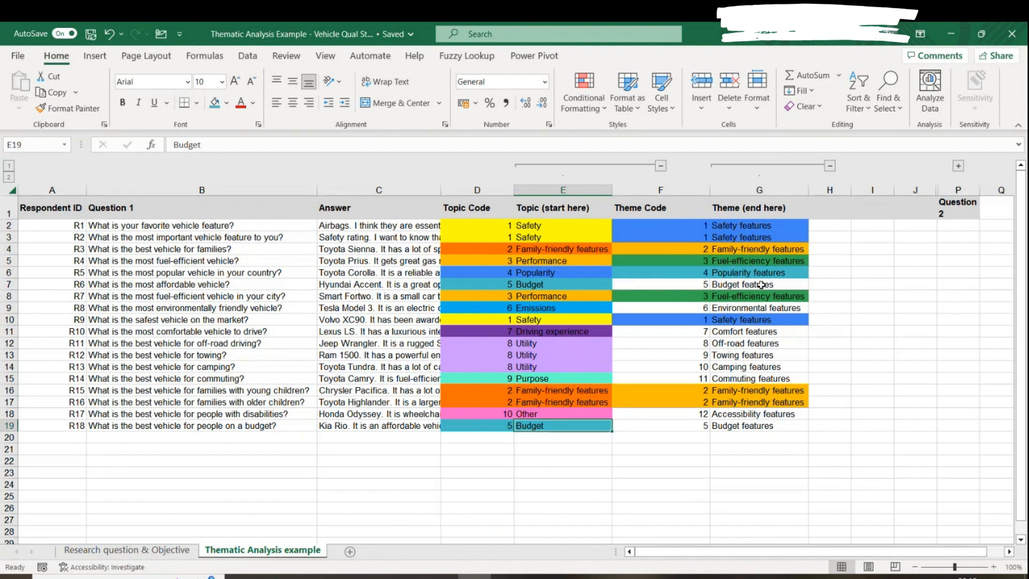
Fill the theme codes and Budget features themes in rows 7 and 19 with yellow.
{"action": "left_click_drag", "start_coordinate": [762, 285], "coordinate": [662, 285]}
{"action": "left_click", "coordinate": [227, 103]}
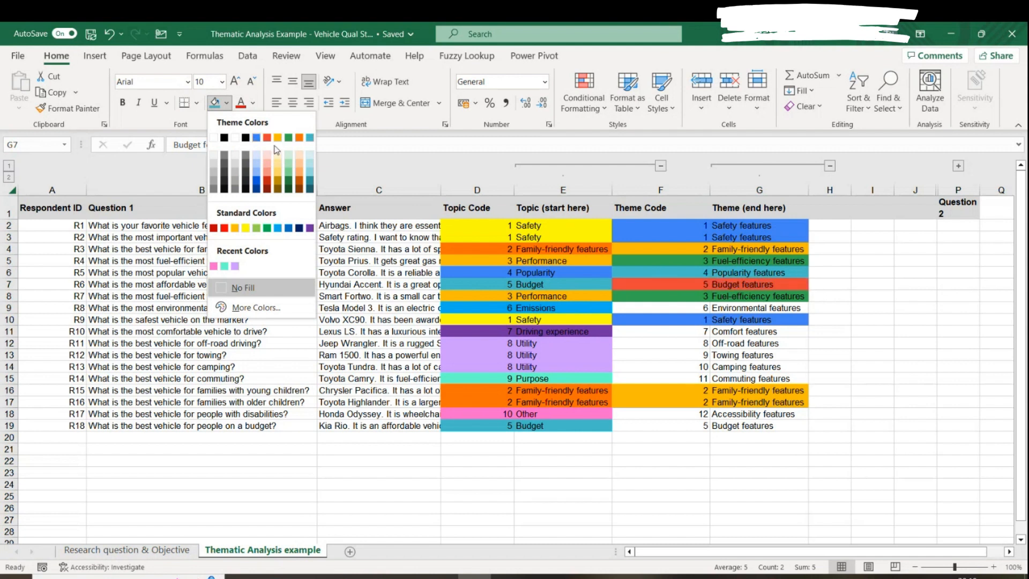
{"action": "left_click", "coordinate": [246, 228]}
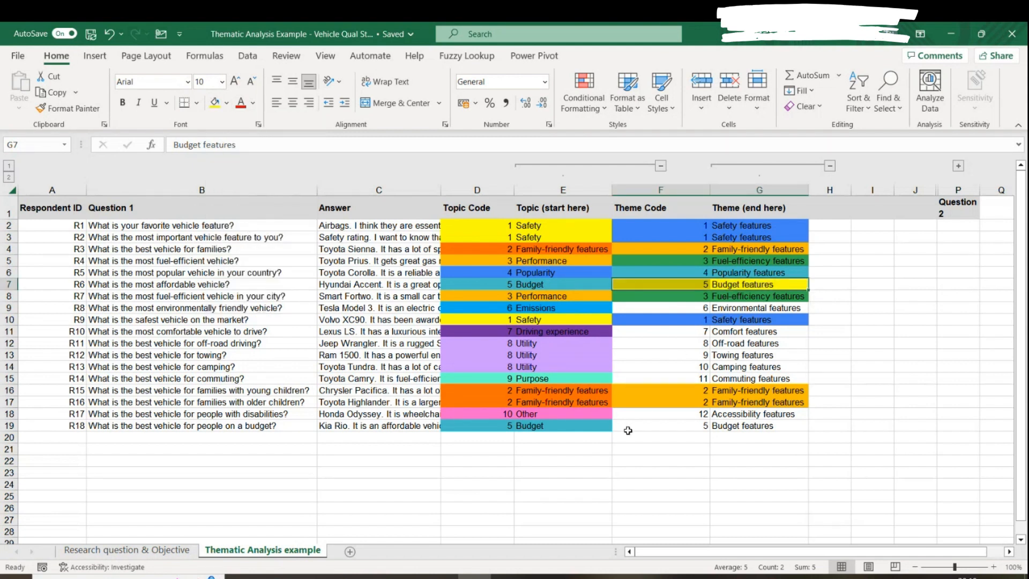
{"action": "left_click", "coordinate": [713, 425]}
{"action": "left_click_drag", "start_coordinate": [713, 425], "coordinate": [670, 425]}
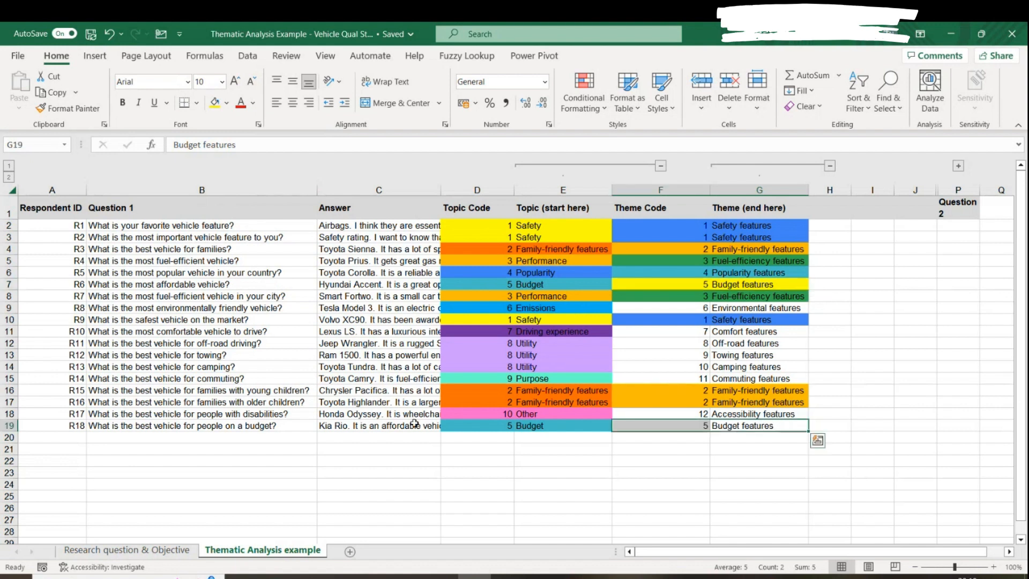
{"action": "left_click", "coordinate": [214, 105]}
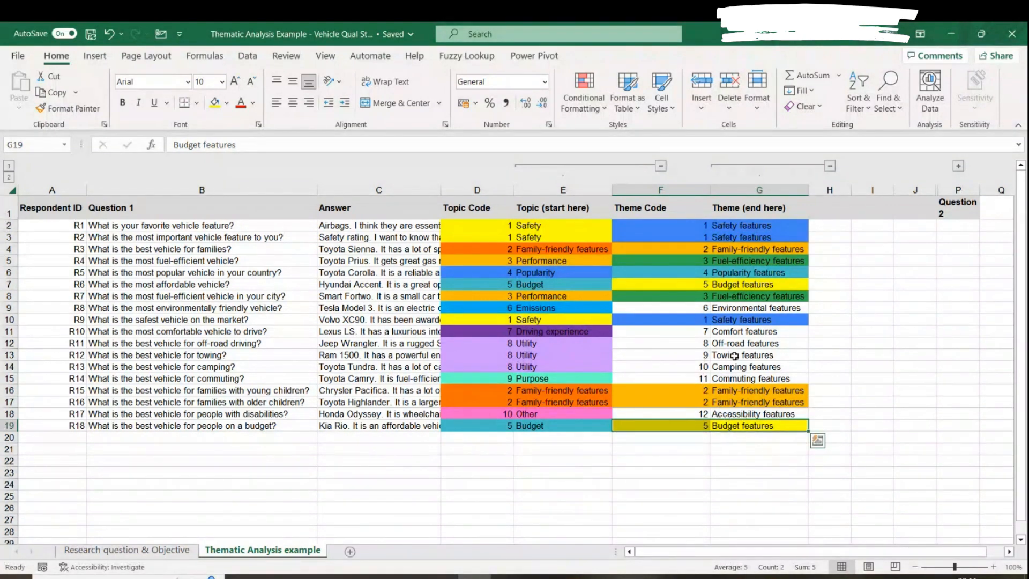
Fill the theme code and Environmental features theme in row 9 with light gold.
{"action": "left_click", "coordinate": [745, 309]}
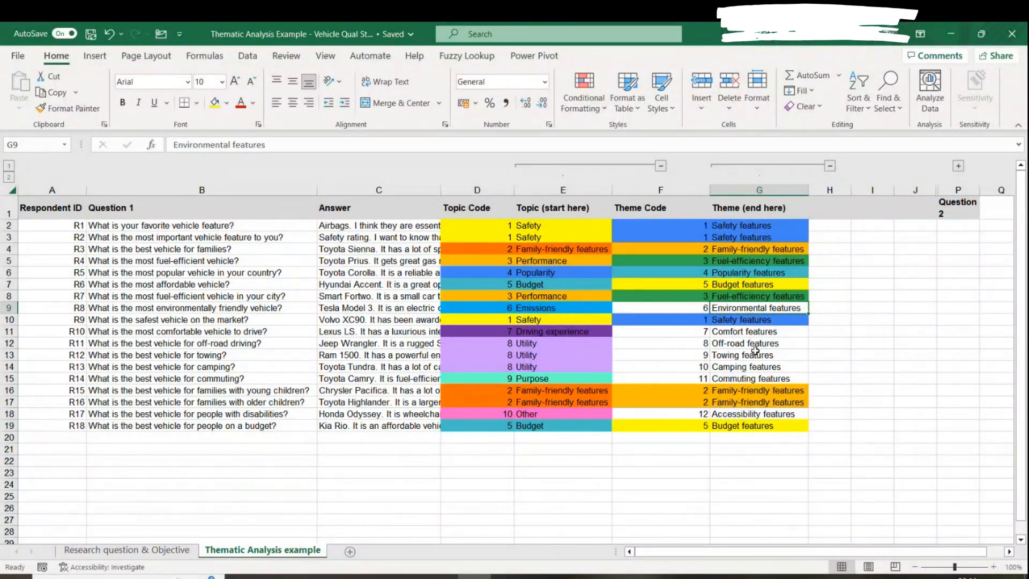
{"action": "left_click", "coordinate": [747, 332], "text": "ctrl"}
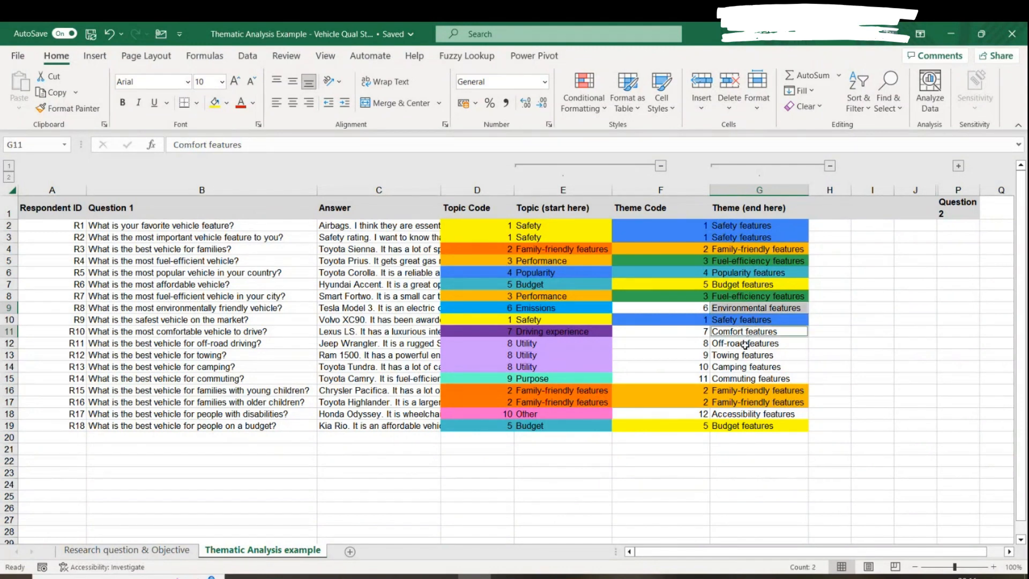
{"action": "left_click_drag", "start_coordinate": [535, 343], "coordinate": [536, 367]}
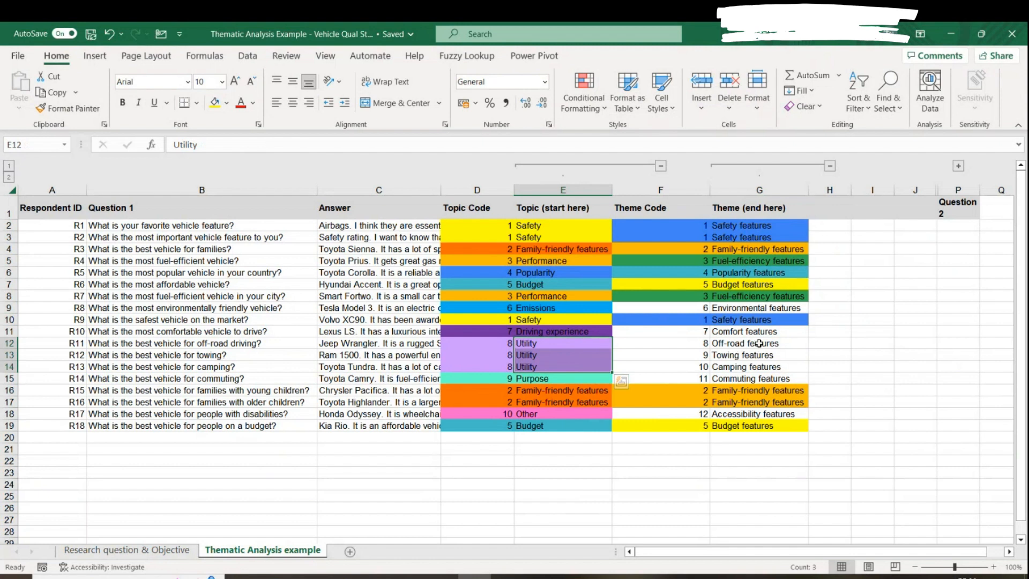
{"action": "left_click_drag", "start_coordinate": [755, 343], "coordinate": [672, 344]}
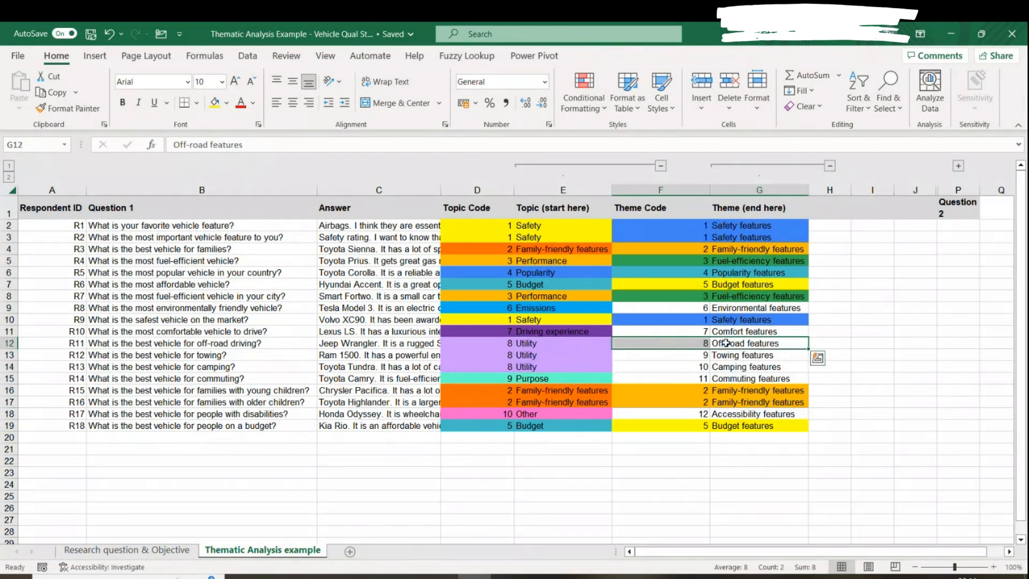
{"action": "left_click_drag", "start_coordinate": [748, 307], "coordinate": [677, 307]}
{"action": "left_click", "coordinate": [225, 103]}
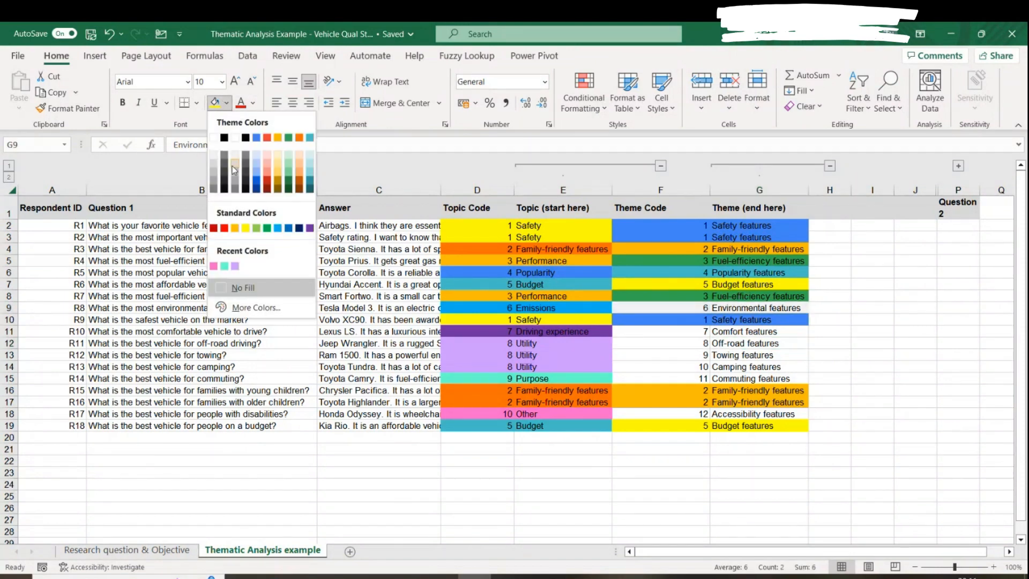
{"action": "left_click", "coordinate": [277, 161]}
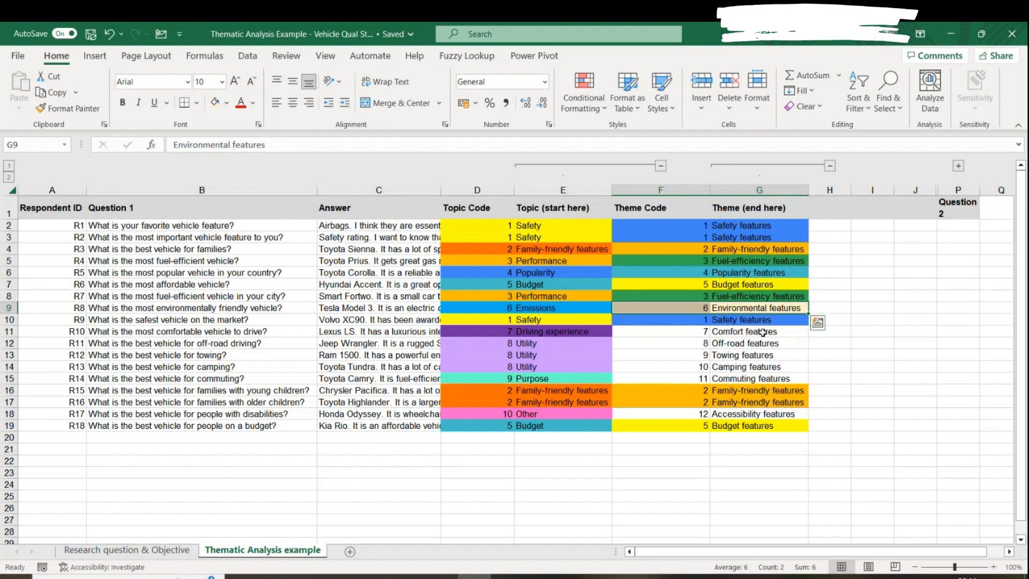
Fill the theme code and Comfort features theme in row 11 with a bright violet from the standard colour palette.
{"action": "left_click_drag", "start_coordinate": [697, 332], "coordinate": [745, 332]}
{"action": "left_click", "coordinate": [228, 106]}
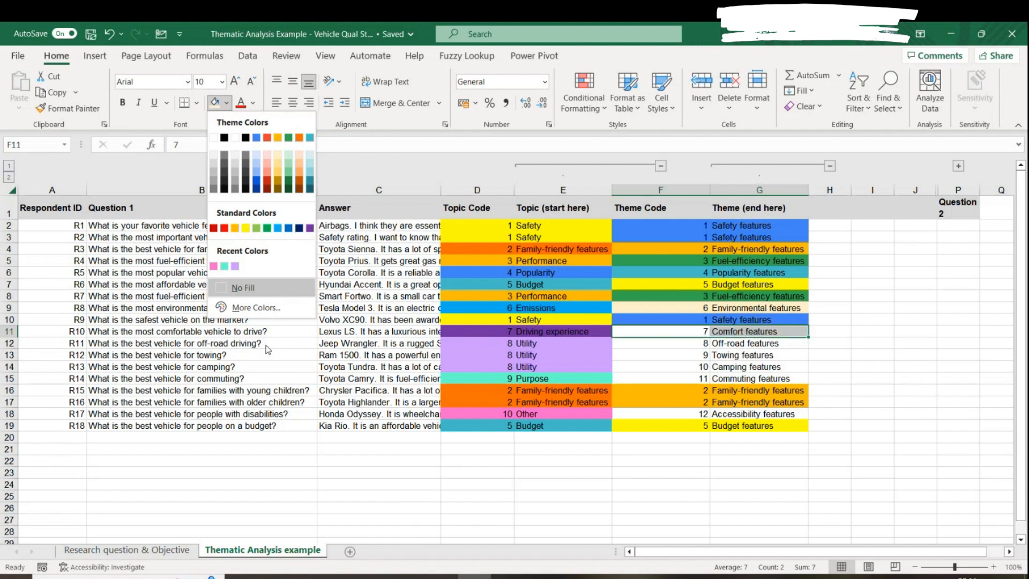
{"action": "left_click", "coordinate": [244, 308]}
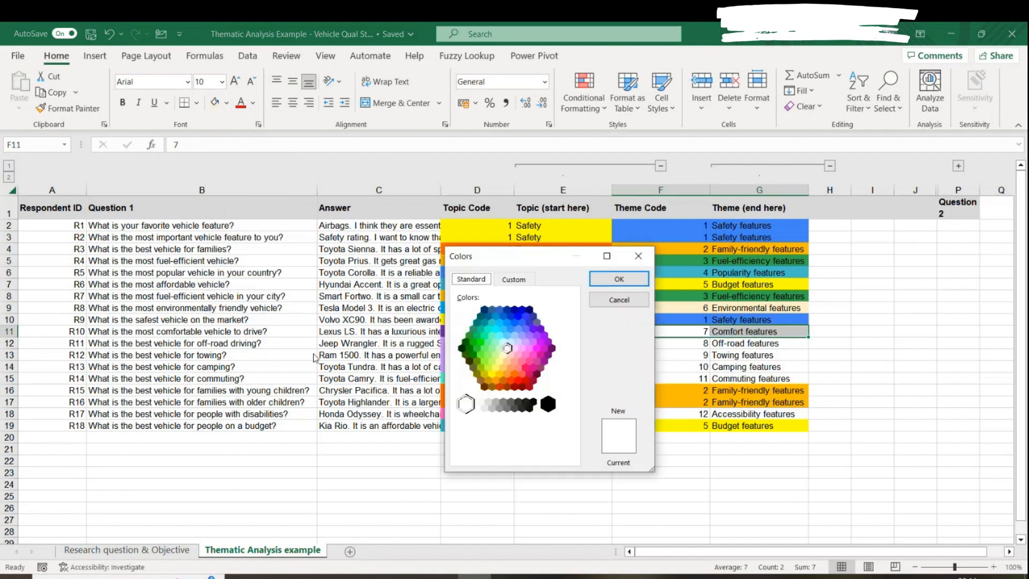
{"action": "left_click", "coordinate": [500, 336]}
{"action": "left_click", "coordinate": [539, 337]}
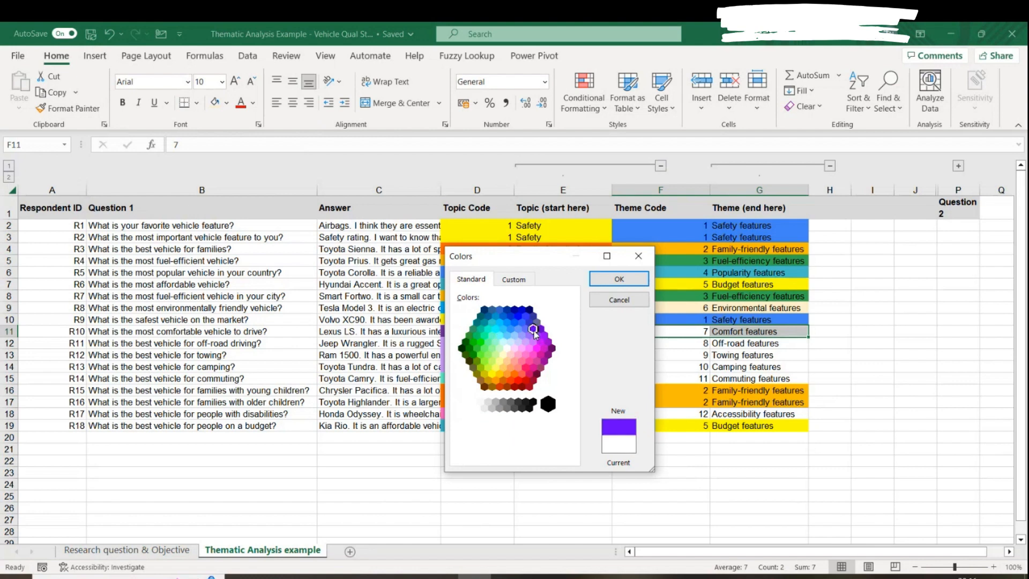
{"action": "left_click", "coordinate": [619, 279]}
Fill the theme code and Off-road features theme in row 12 with a dark teal from the standard colour palette.
{"action": "left_click", "coordinate": [688, 366]}
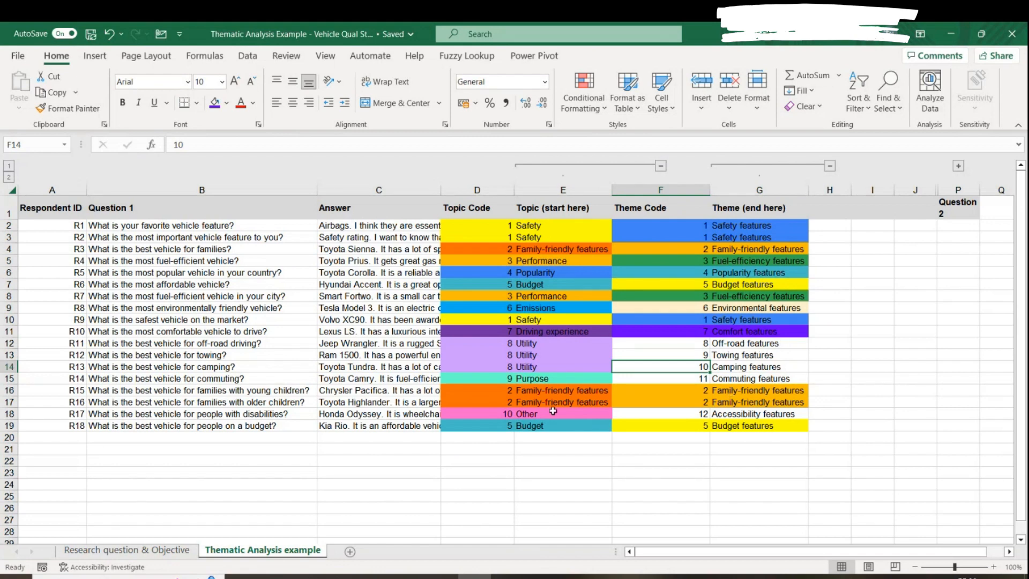
{"action": "left_click", "coordinate": [764, 342]}
{"action": "left_click_drag", "start_coordinate": [764, 342], "coordinate": [665, 343]}
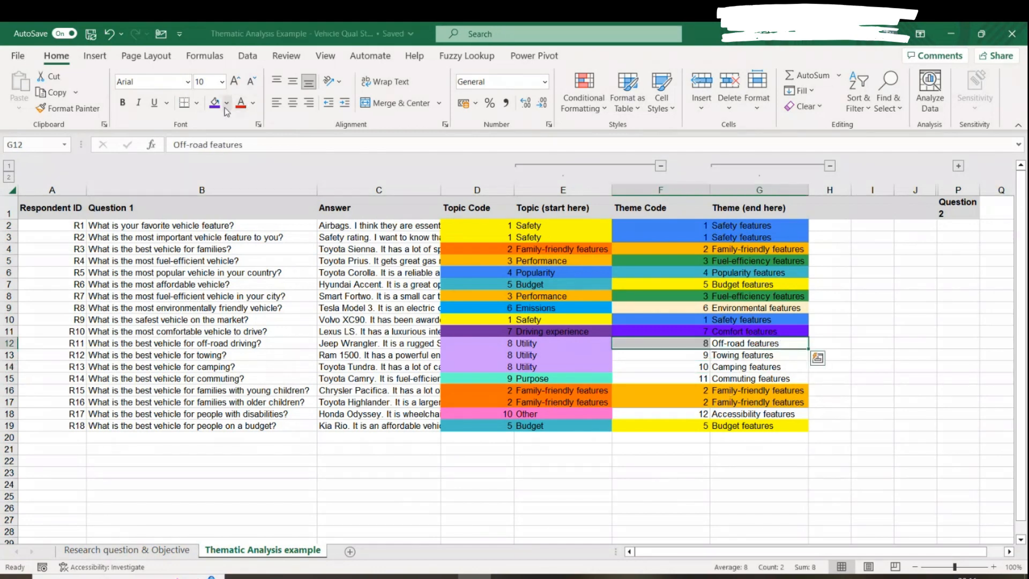
{"action": "left_click", "coordinate": [226, 102]}
{"action": "left_click", "coordinate": [240, 300]}
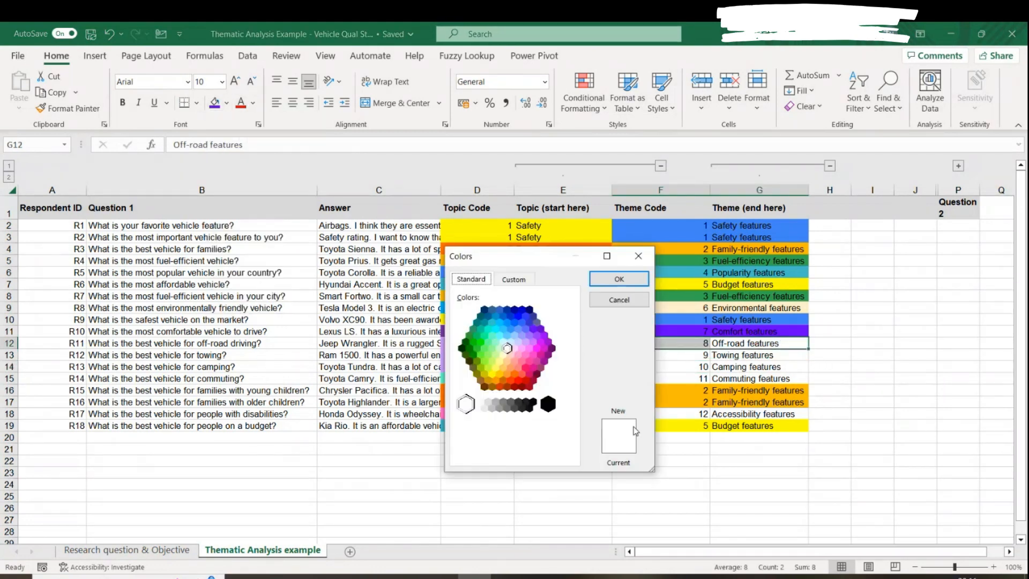
{"action": "left_click", "coordinate": [488, 328]}
{"action": "left_click", "coordinate": [619, 279]}
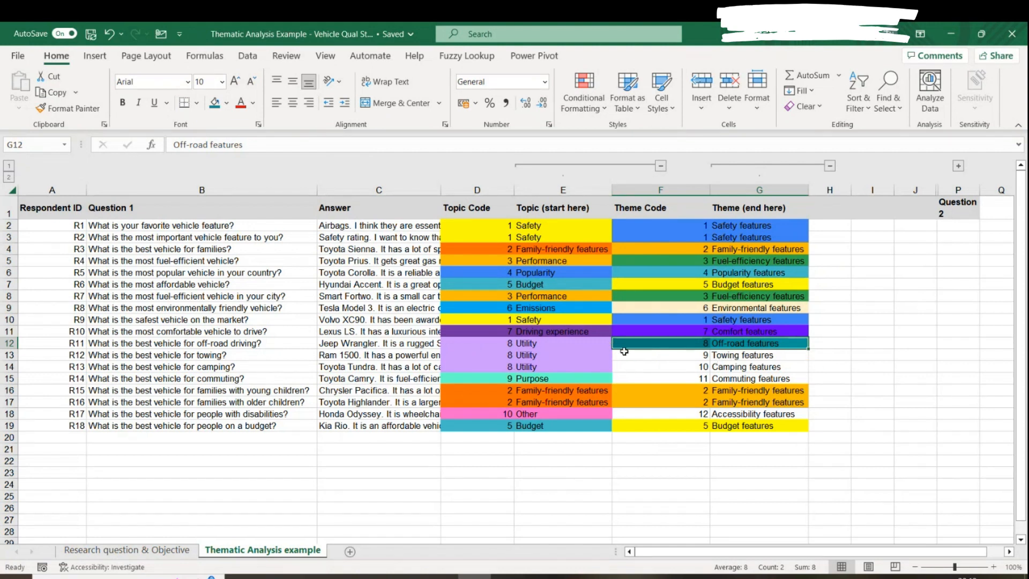
Compare the answers in rows 12 to 15 with their off-road, towing, camping and commuting themes for a possible common theme.
{"action": "left_click", "coordinate": [392, 344]}
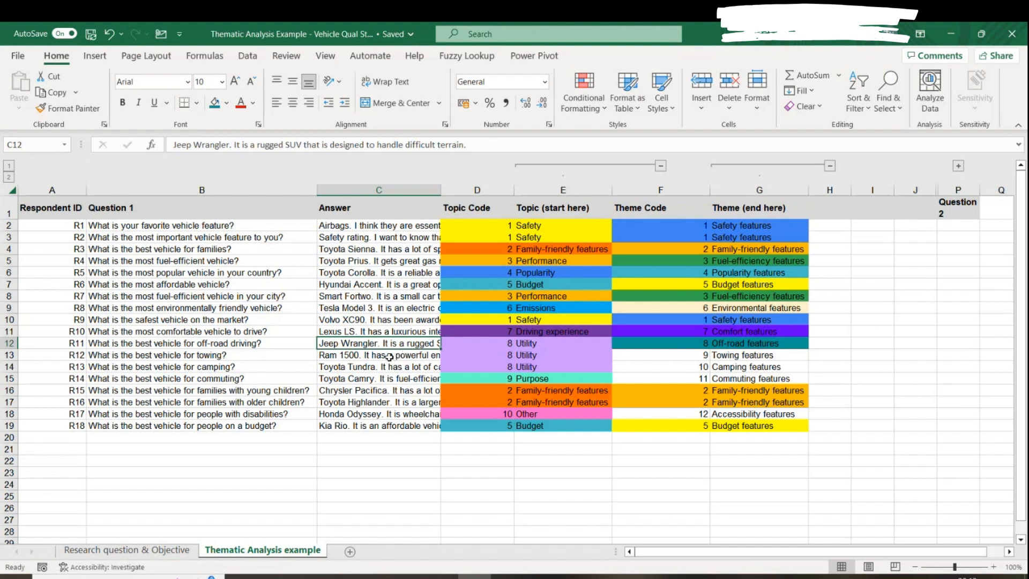
{"action": "left_click", "coordinate": [390, 357]}
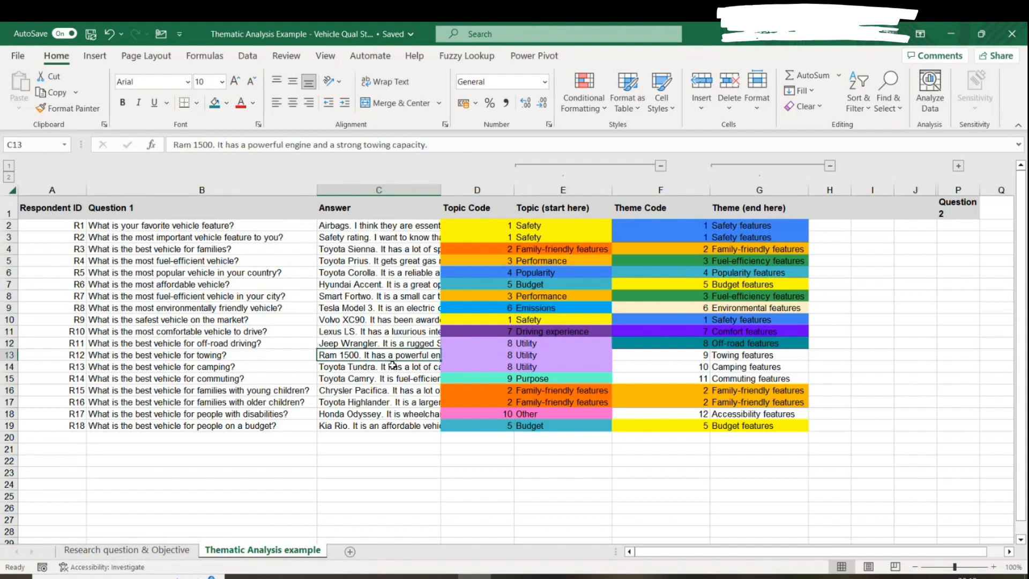
{"action": "left_click", "coordinate": [393, 365]}
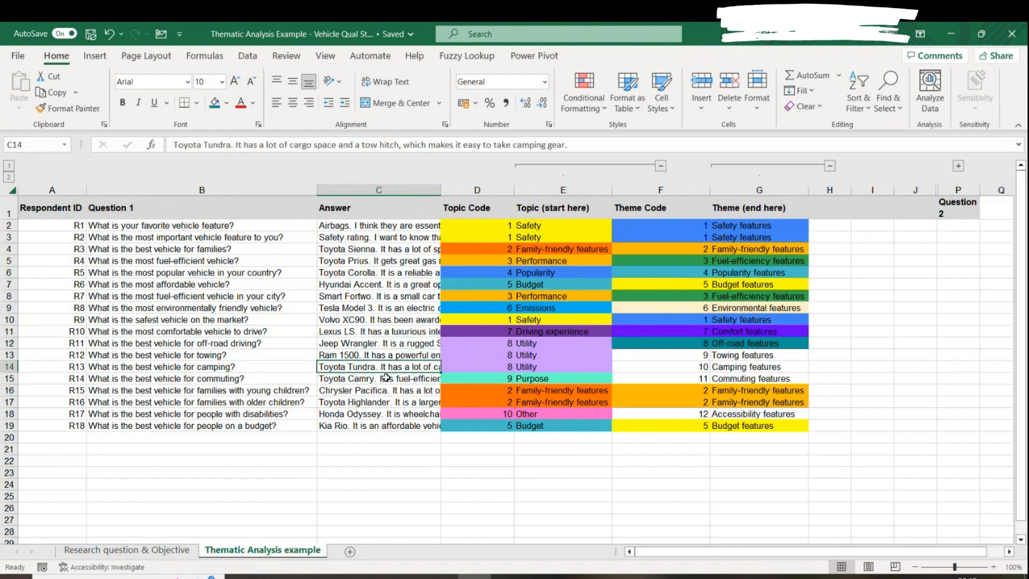
{"action": "left_click", "coordinate": [382, 378]}
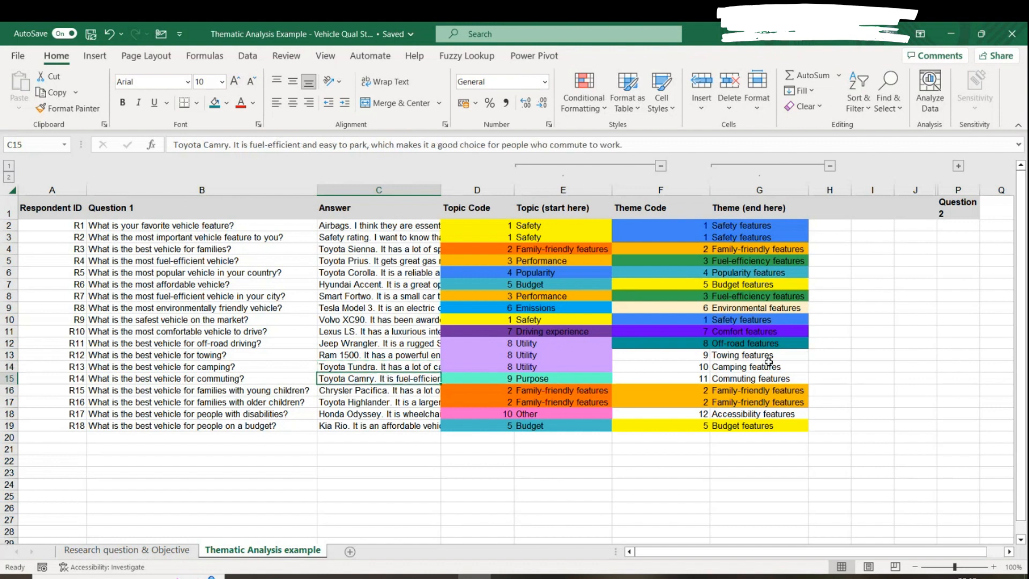
{"action": "left_click", "coordinate": [733, 380]}
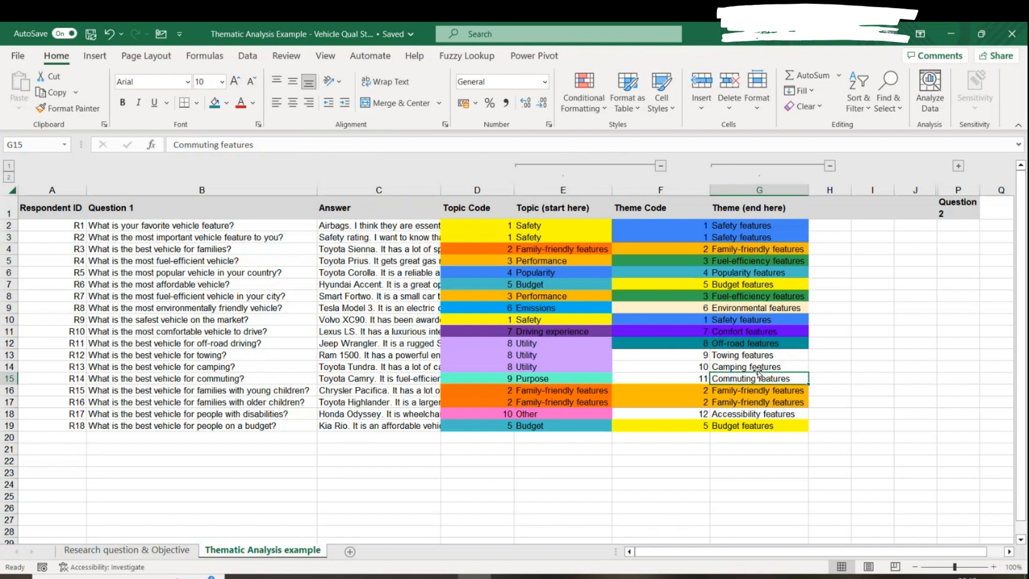
{"action": "left_click", "coordinate": [745, 347]}
{"action": "left_click", "coordinate": [739, 358]}
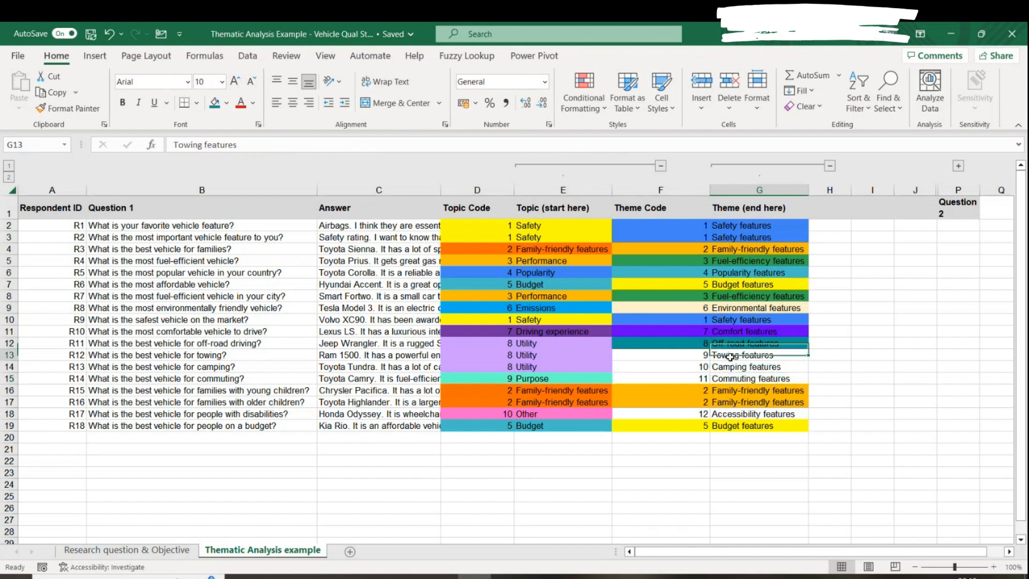
{"action": "left_click", "coordinate": [732, 369]}
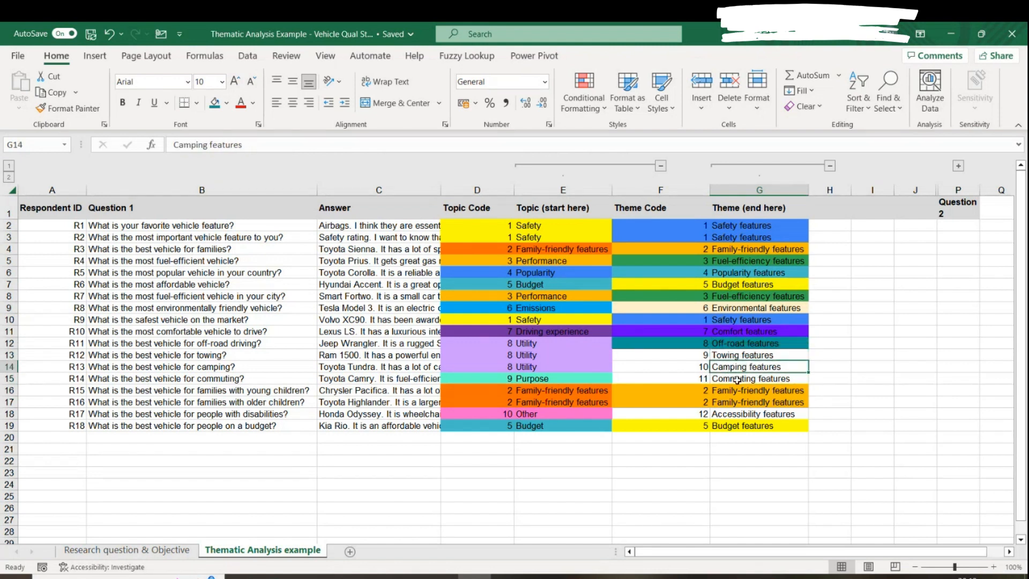
{"action": "left_click_drag", "start_coordinate": [739, 369], "coordinate": [742, 348]}
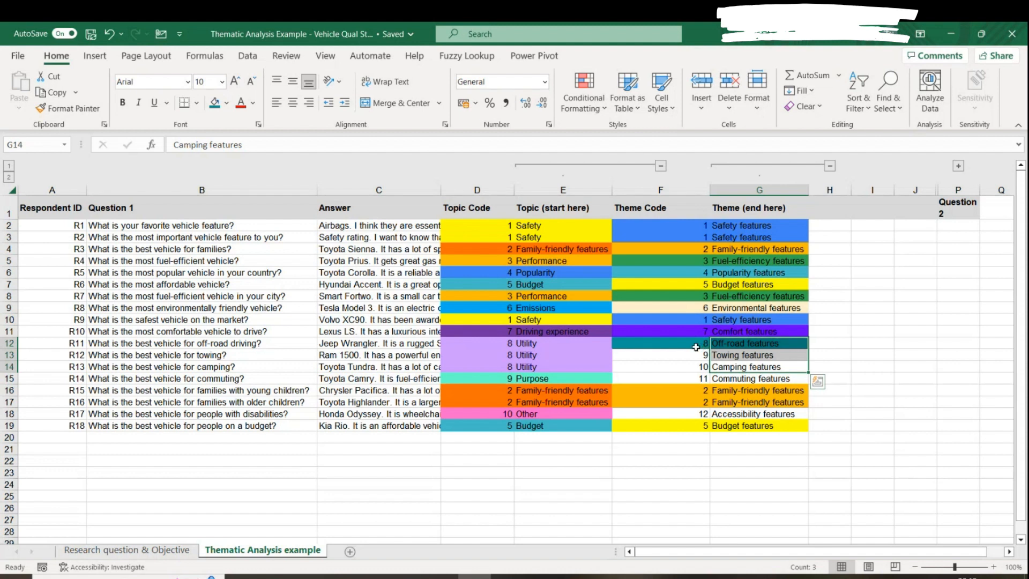
Rename the theme in row 12 as Travel Friendly and copy its code, theme and fill to rows 13 and 14.
{"action": "left_click", "coordinate": [733, 344]}
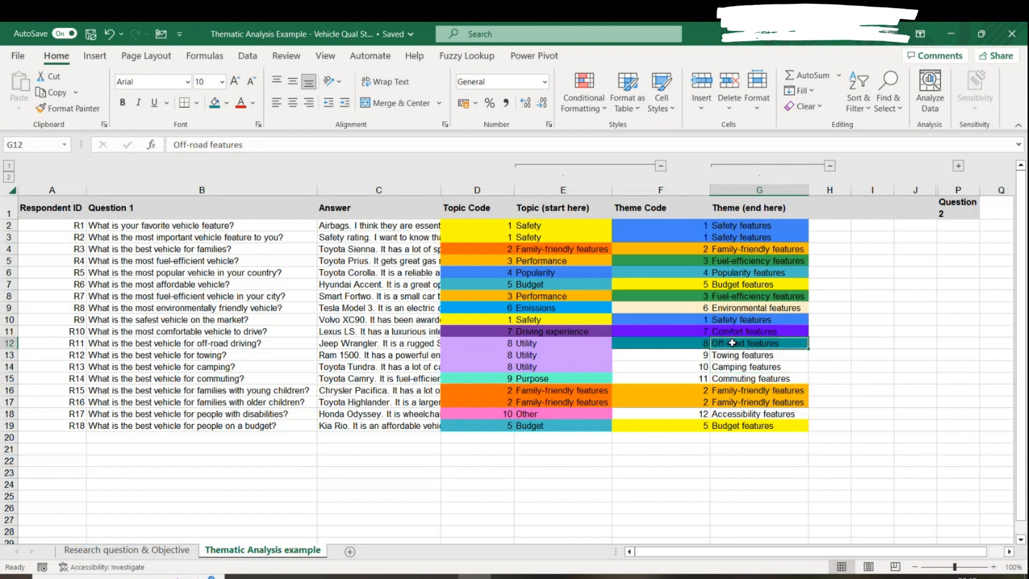
{"action": "type", "text": "Travel Friendly"}
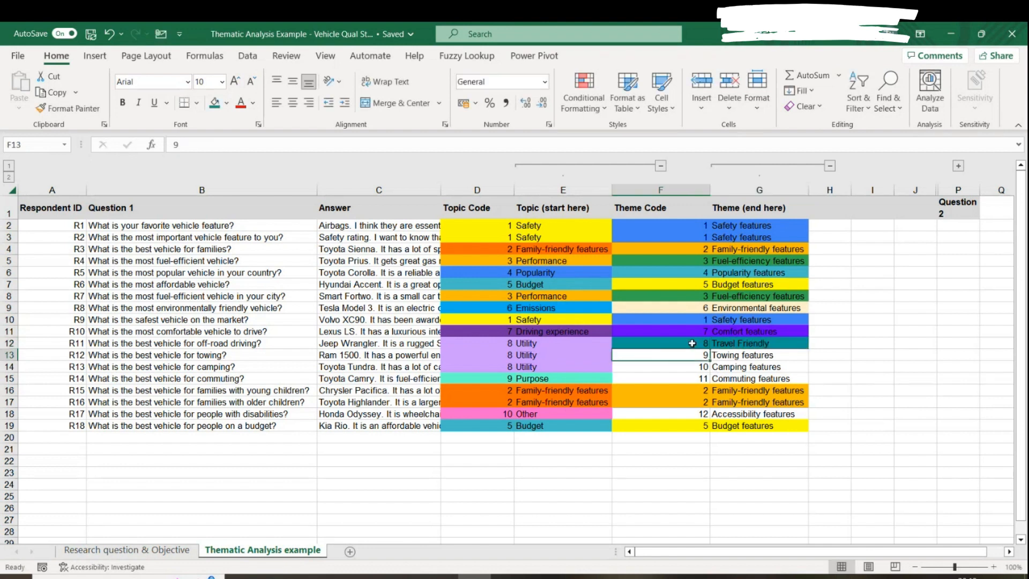
{"action": "left_click_drag", "start_coordinate": [697, 345], "coordinate": [690, 366]}
{"action": "key", "text": "ctrl+c"}
{"action": "key", "text": "ctrl+v"}
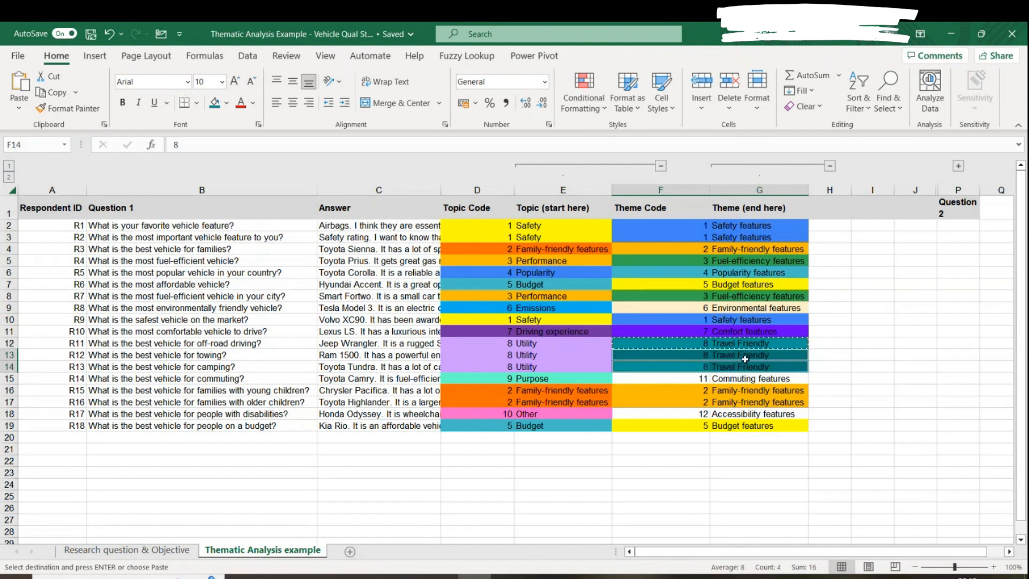
Check the answers in rows 12 to 14 against the Travel Friendly theme and read the commuting answer in row 15.
{"action": "left_click", "coordinate": [351, 366]}
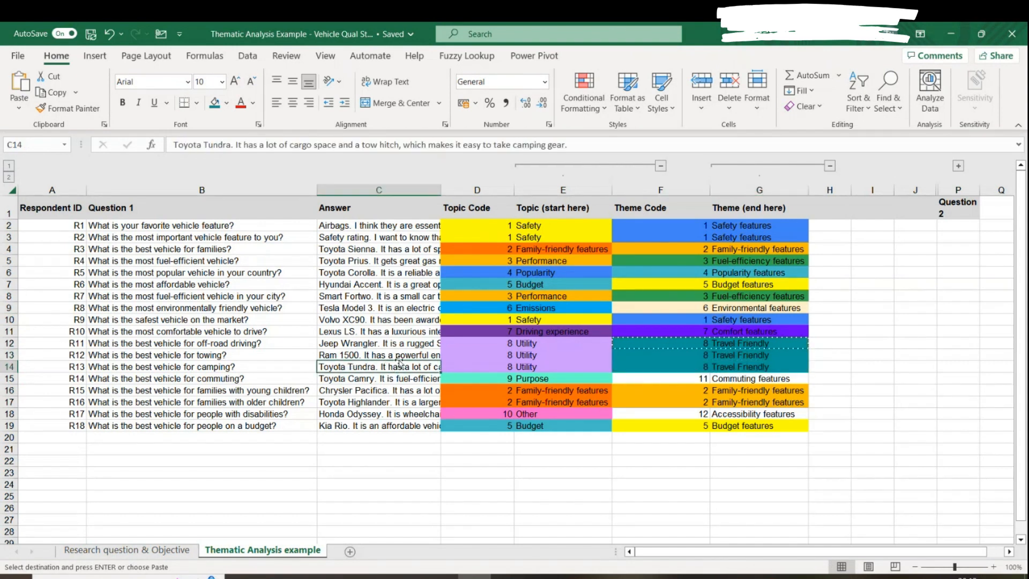
{"action": "left_click", "coordinate": [386, 356]}
{"action": "left_click", "coordinate": [391, 346]}
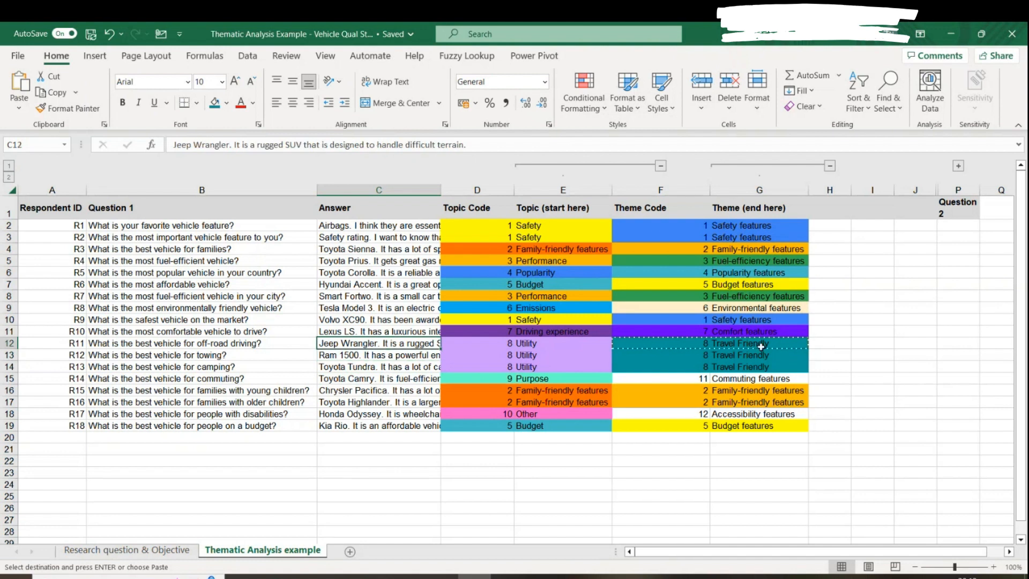
{"action": "left_click", "coordinate": [751, 356]}
{"action": "left_click", "coordinate": [700, 367]}
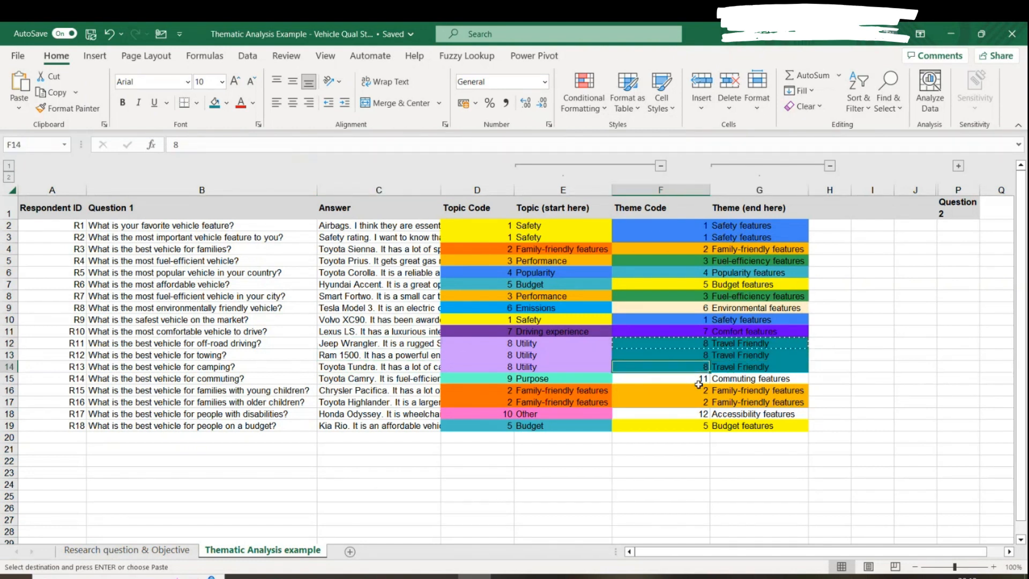
{"action": "left_click", "coordinate": [393, 384]}
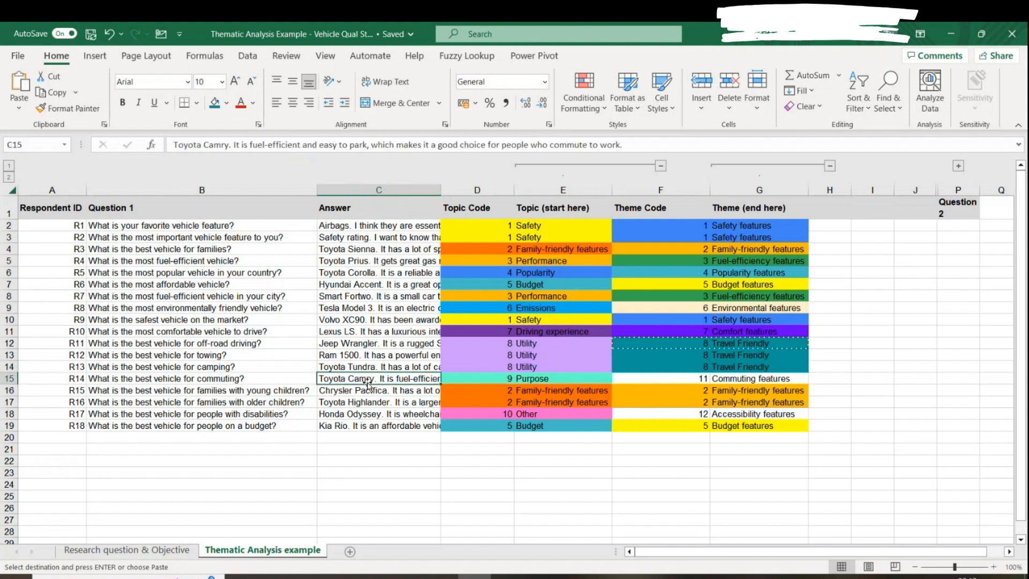
Renumber the theme codes, setting Commuting features in row 15 to 9 and Accessibility features in row 18 to 10.
{"action": "left_click", "coordinate": [692, 381]}
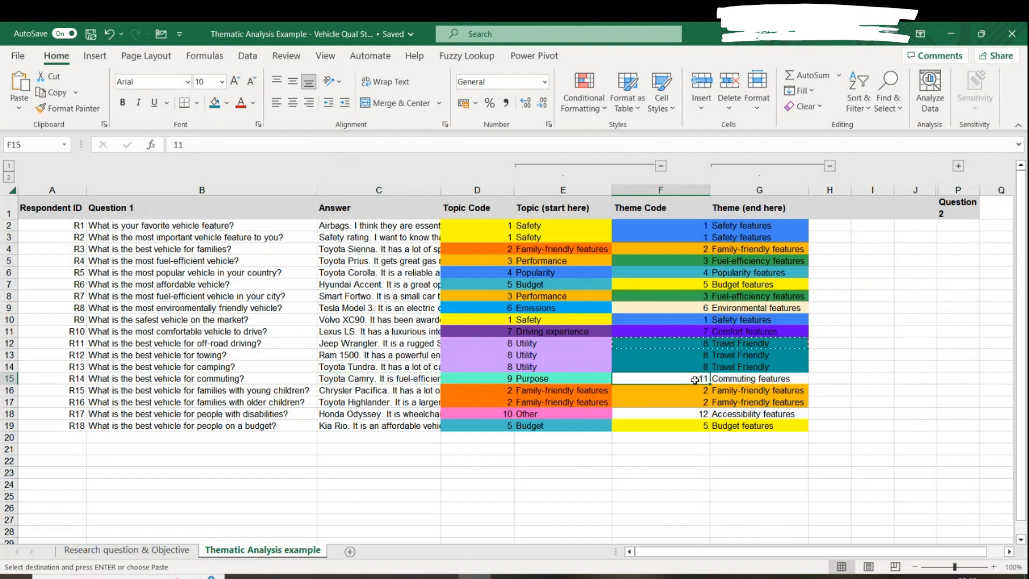
{"action": "type", "text": "9"}
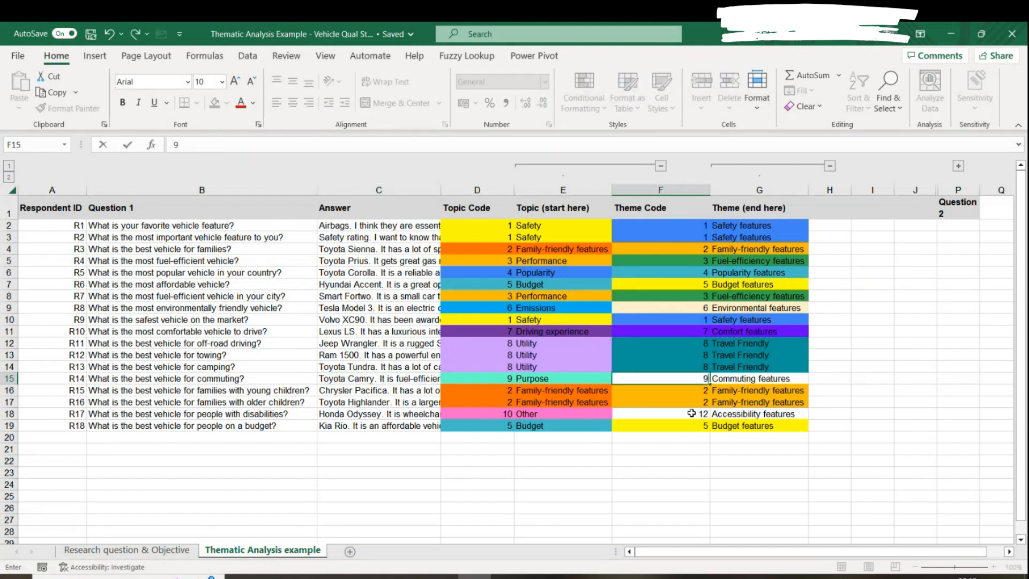
{"action": "left_click", "coordinate": [692, 414]}
{"action": "type", "text": "10"}
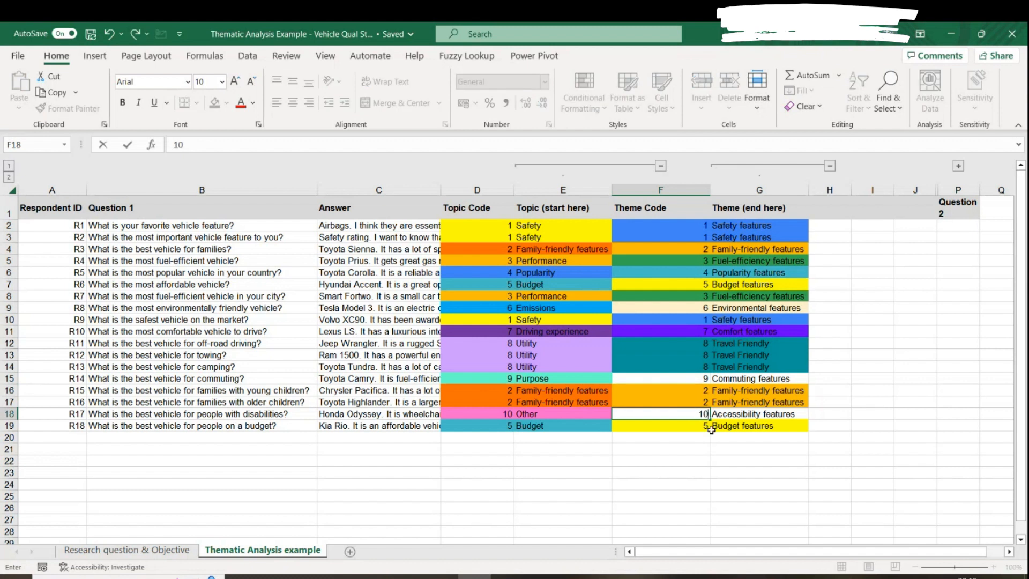
{"action": "left_click", "coordinate": [788, 449]}
{"action": "left_click_drag", "start_coordinate": [741, 378], "coordinate": [678, 378]}
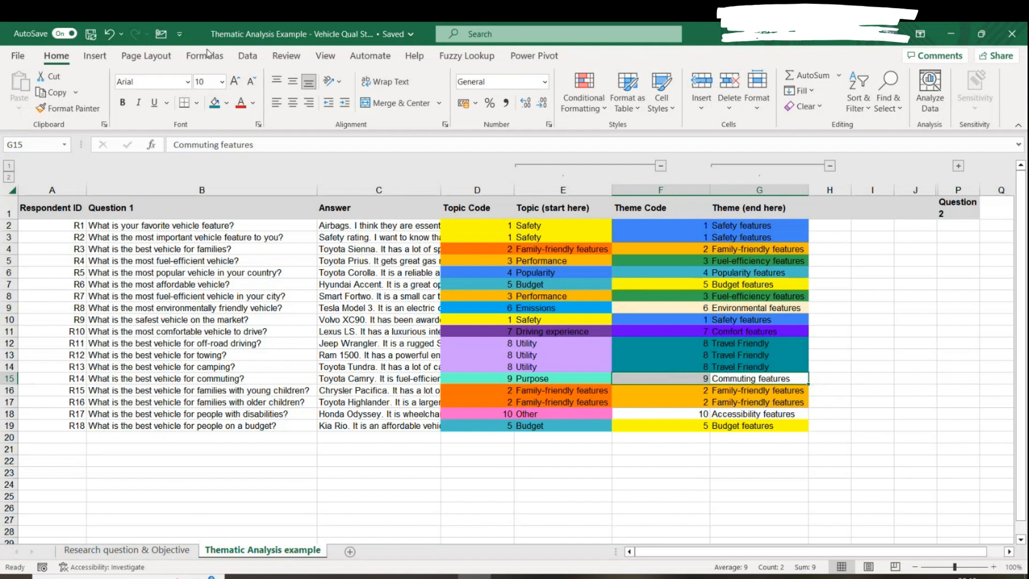
{"action": "left_click", "coordinate": [227, 104]}
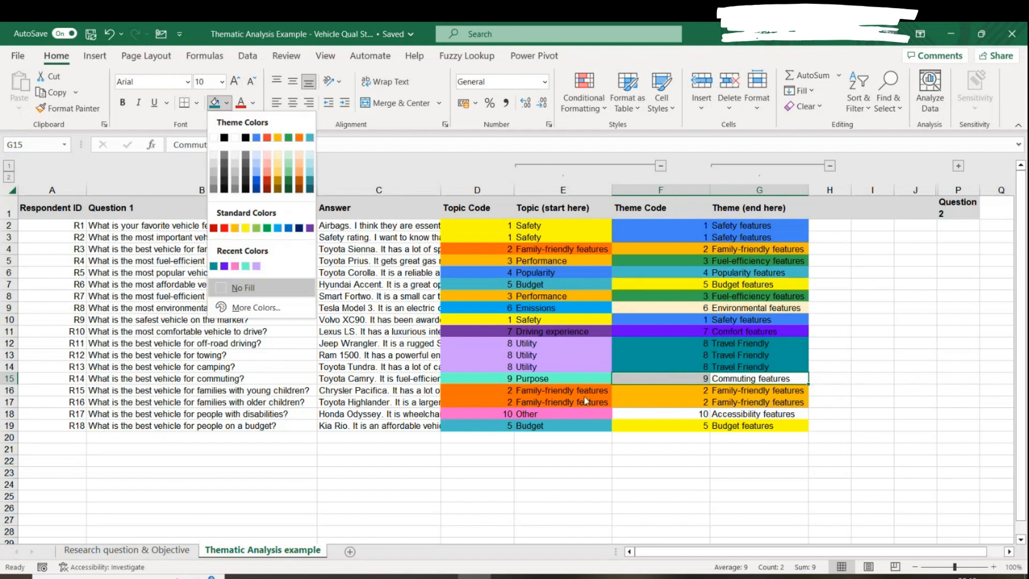
{"action": "key", "text": "Escape"}
Copy the Travel Friendly code, theme and fill from row 14 to row 15 and check it against the commuting answer.
{"action": "left_click_drag", "start_coordinate": [692, 368], "coordinate": [717, 373]}
{"action": "key", "text": "ctrl+c"}
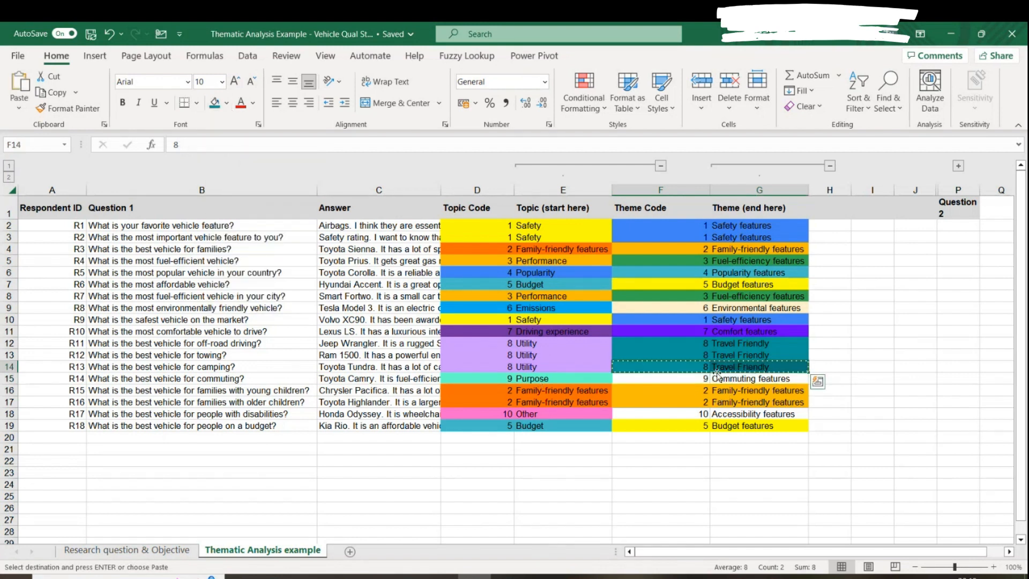
{"action": "left_click", "coordinate": [692, 379]}
{"action": "key", "text": "ctrl+v"}
{"action": "left_click", "coordinate": [745, 346]}
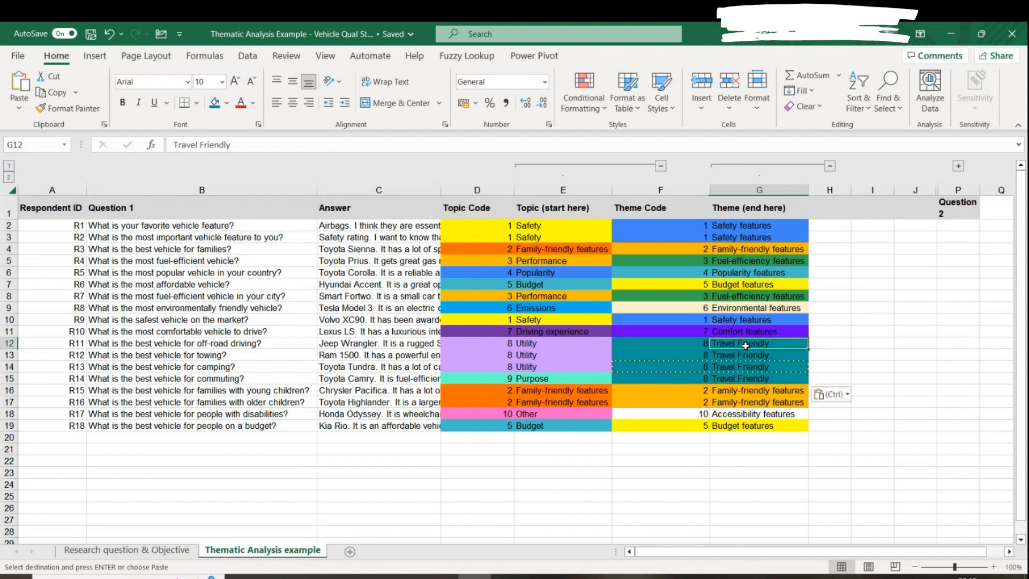
{"action": "left_click_drag", "start_coordinate": [746, 346], "coordinate": [746, 370]}
{"action": "left_click", "coordinate": [746, 371]}
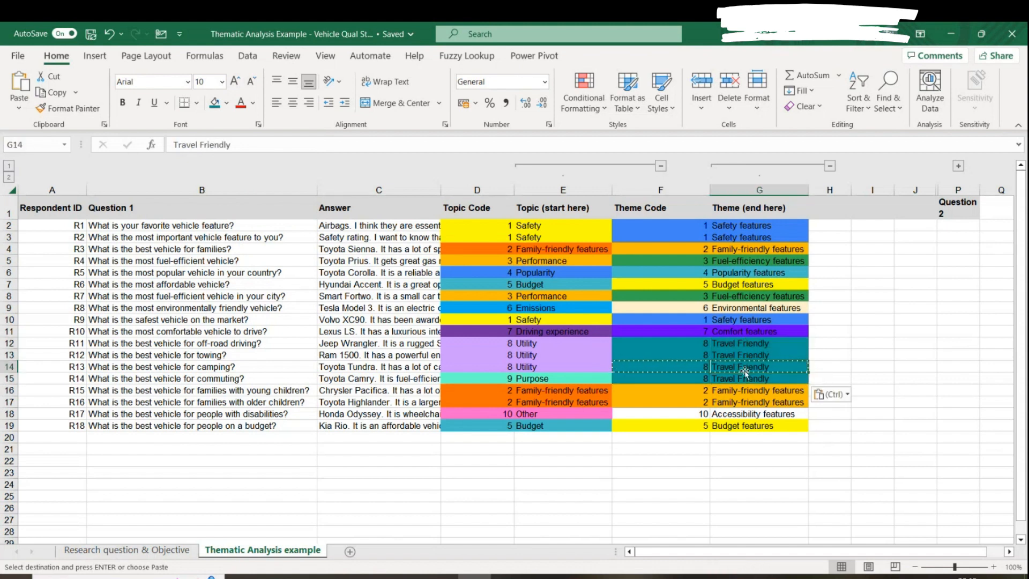
{"action": "left_click", "coordinate": [752, 374]}
{"action": "left_click", "coordinate": [390, 379]}
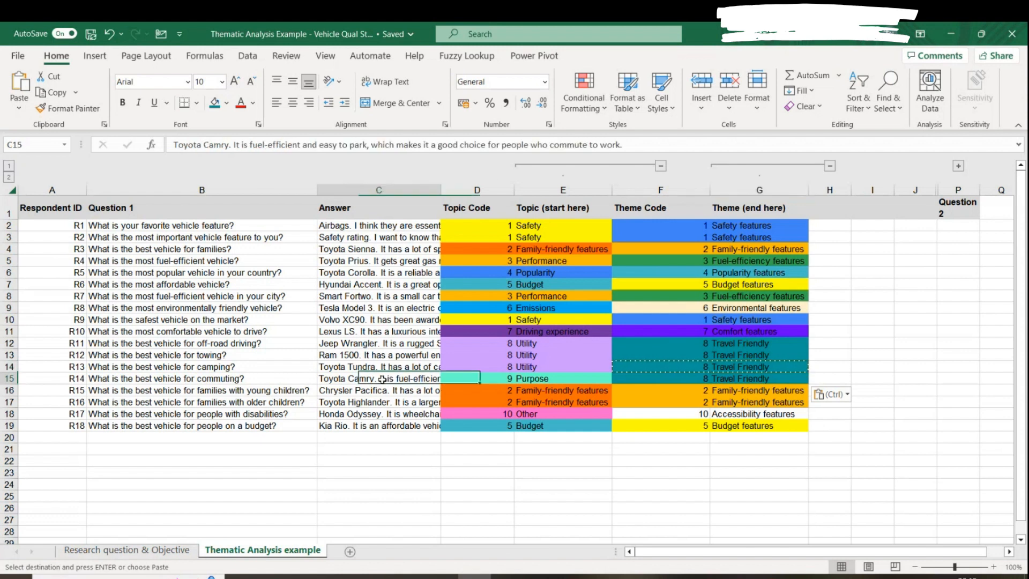
Set the theme code in row 18 to 9 and rename its theme as Other.
{"action": "left_click", "coordinate": [745, 458]}
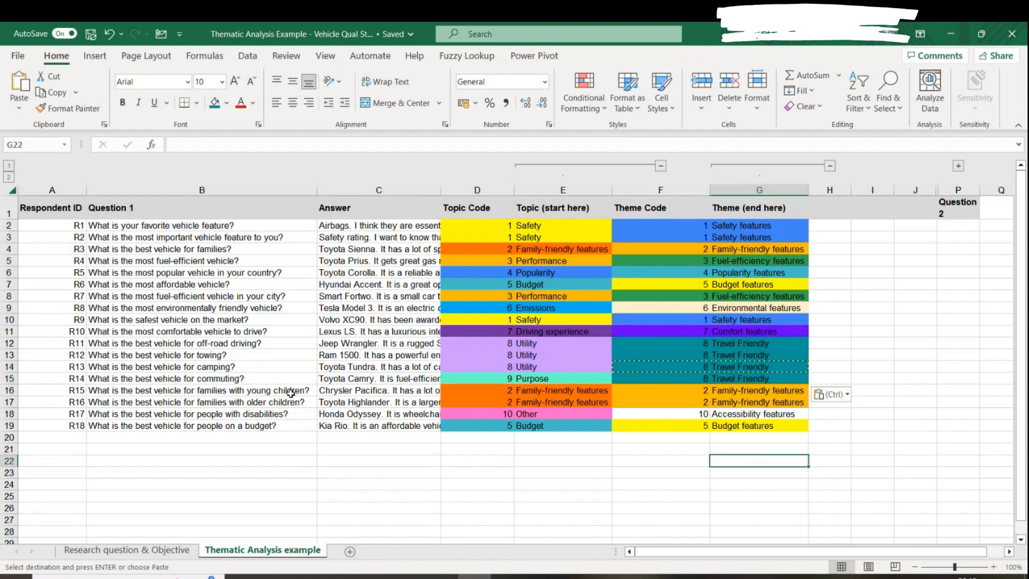
{"action": "left_click", "coordinate": [667, 483]}
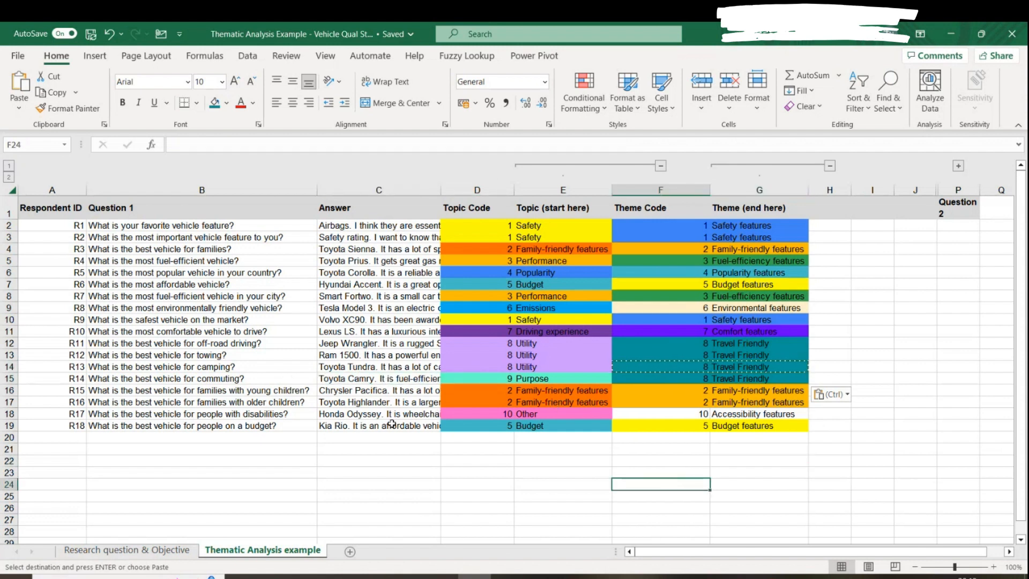
{"action": "left_click", "coordinate": [686, 411]}
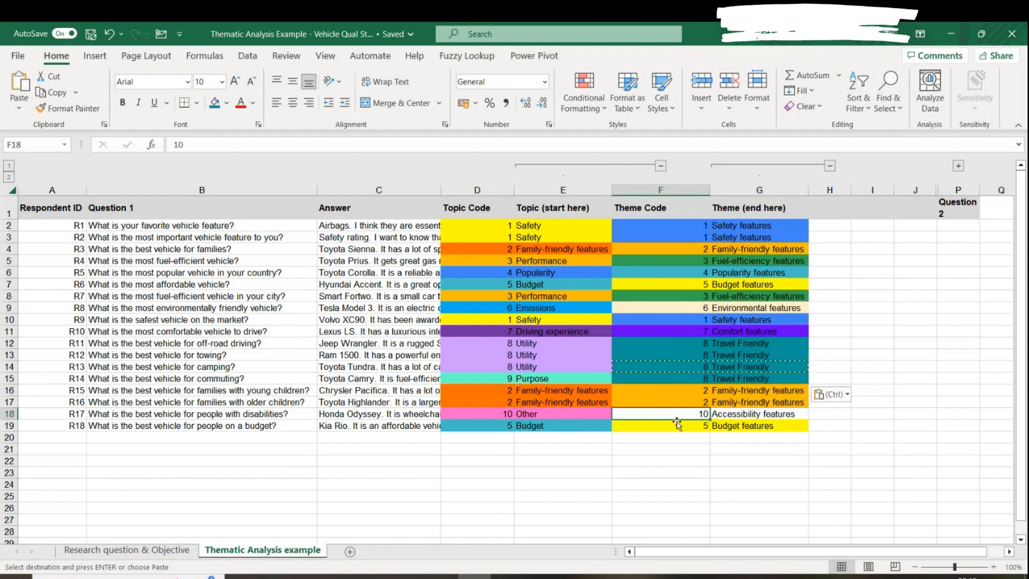
{"action": "type", "text": "9"}
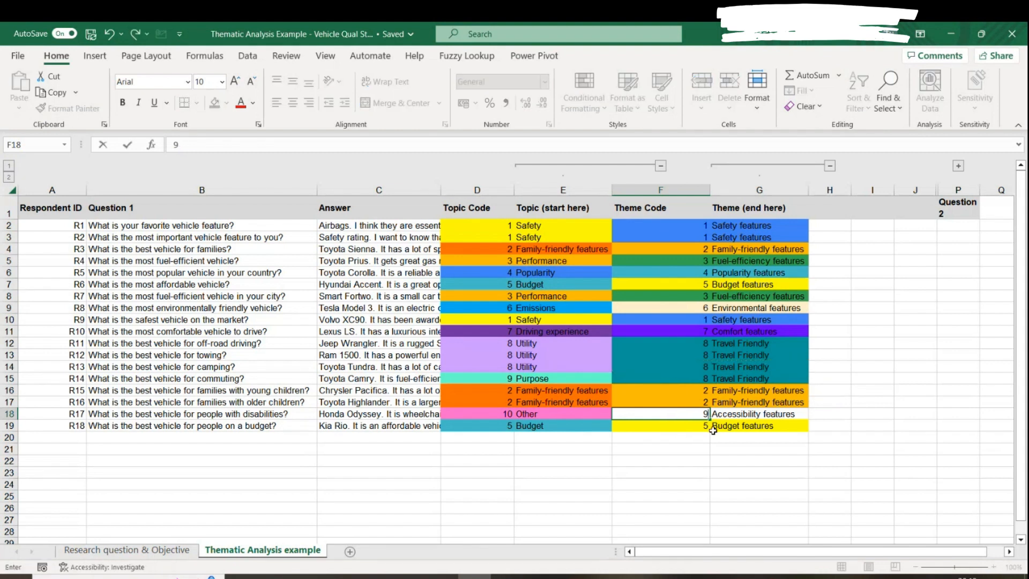
{"action": "left_click", "coordinate": [753, 413]}
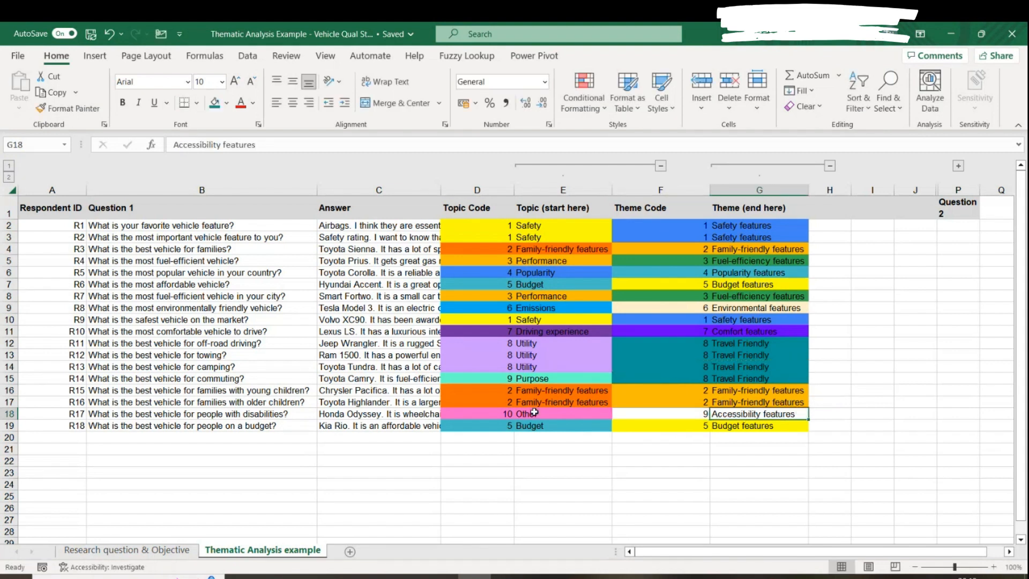
{"action": "type", "text": "Other"}
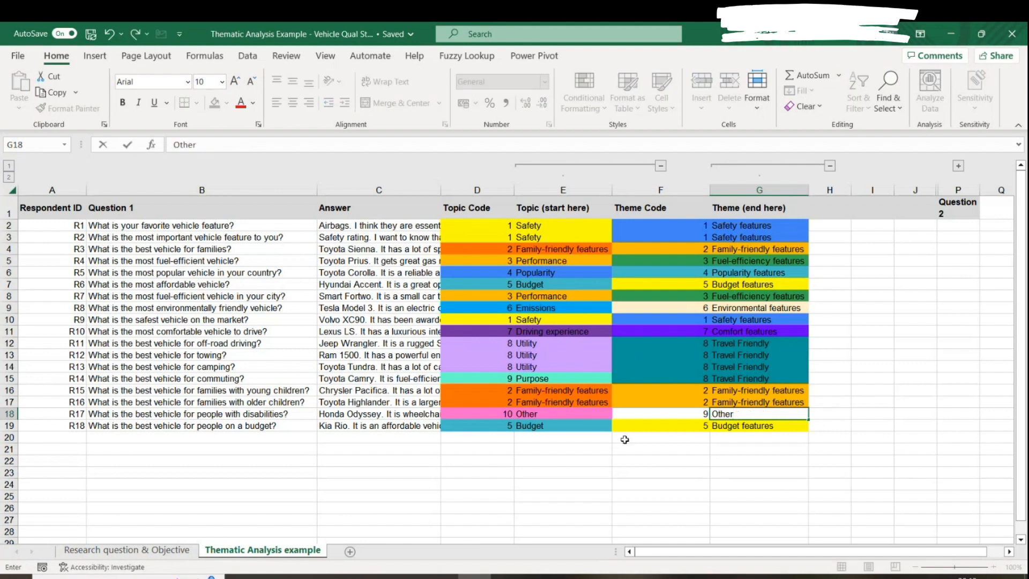
{"action": "left_click", "coordinate": [421, 485]}
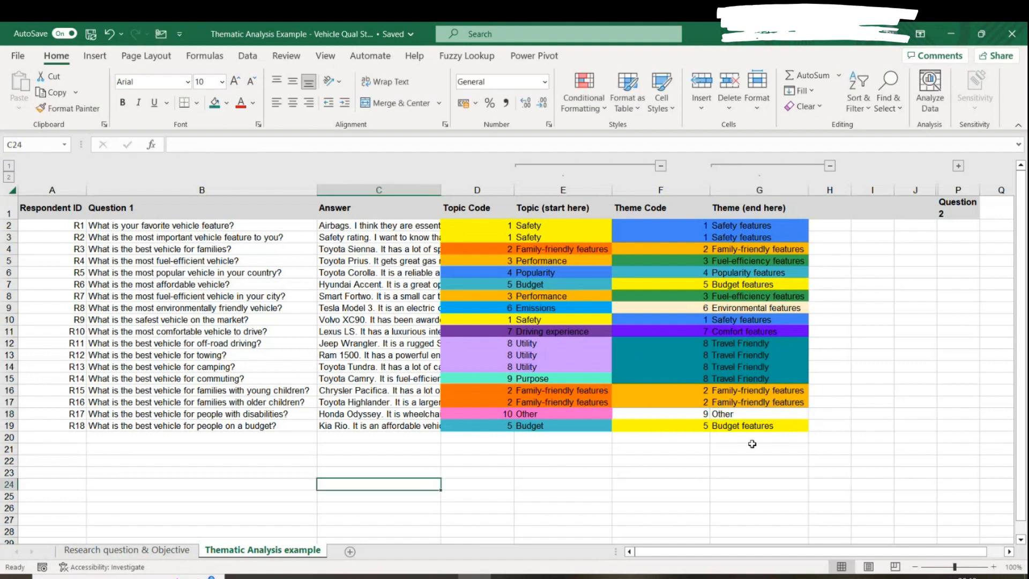
Copy the themes in G2:G19 and paste them as values only into column I from row 2.
{"action": "left_click_drag", "start_coordinate": [748, 227], "coordinate": [749, 238]}
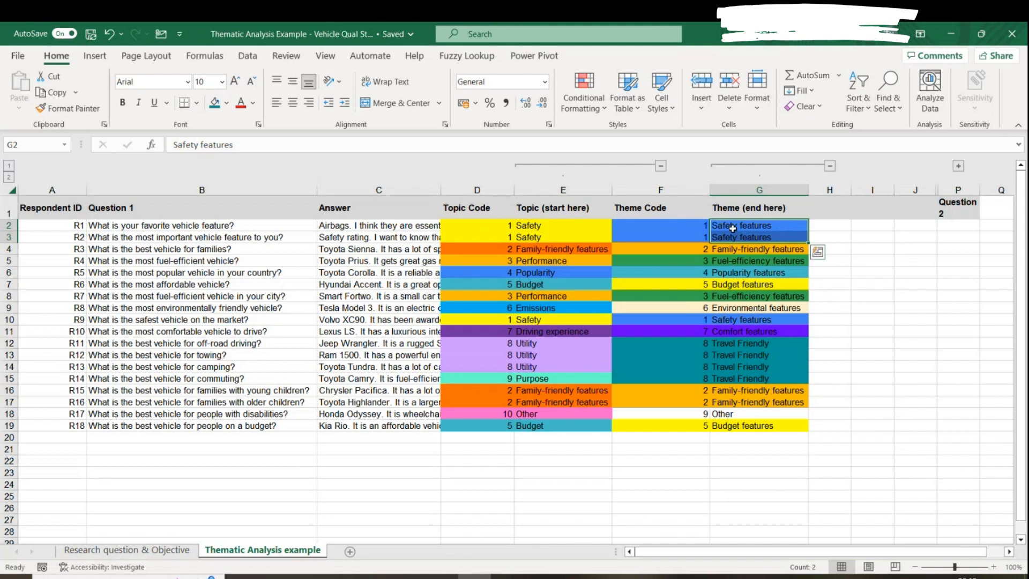
{"action": "left_click_drag", "start_coordinate": [733, 228], "coordinate": [768, 422]}
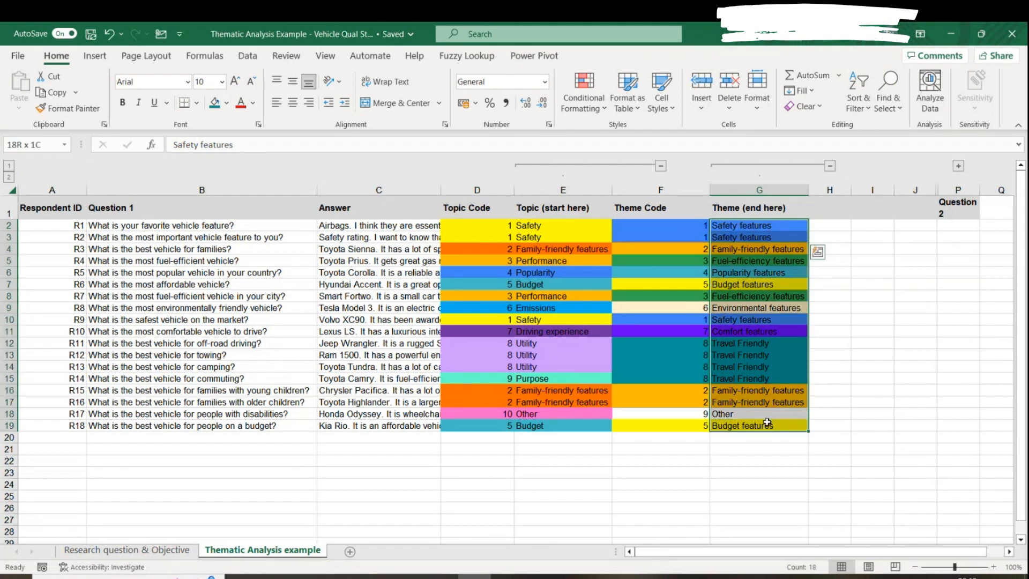
{"action": "key", "text": "ctrl+c"}
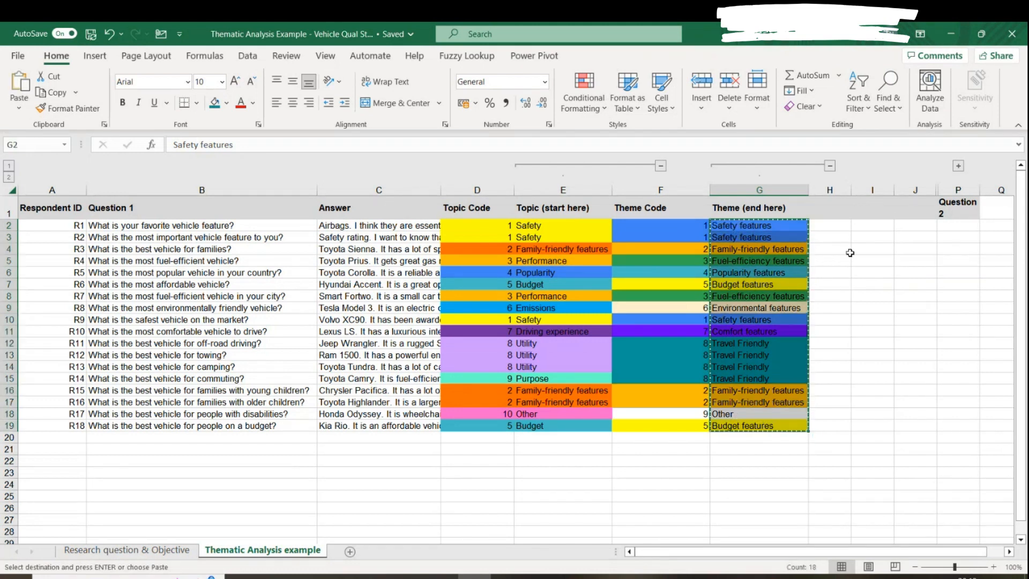
{"action": "right_click", "coordinate": [872, 225]}
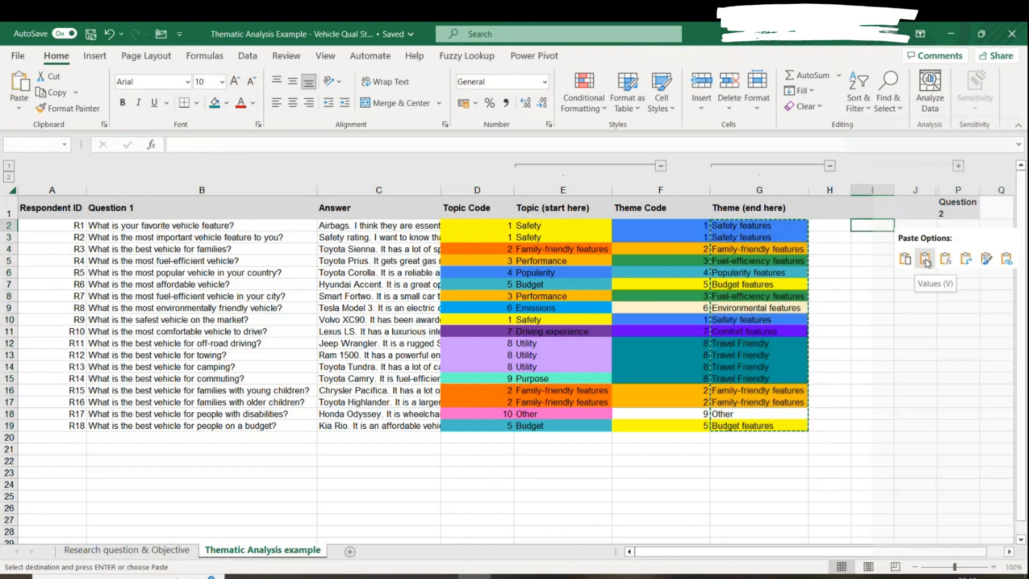
{"action": "left_click", "coordinate": [923, 260]}
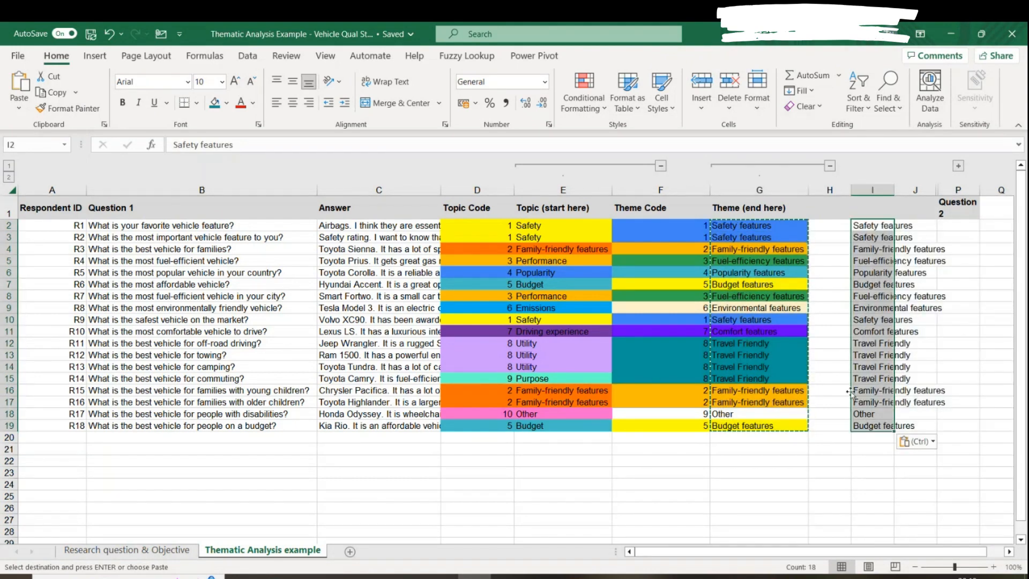
Remove the duplicate values from the pasted theme list in column I.
{"action": "left_click", "coordinate": [248, 56]}
{"action": "left_click", "coordinate": [675, 90]}
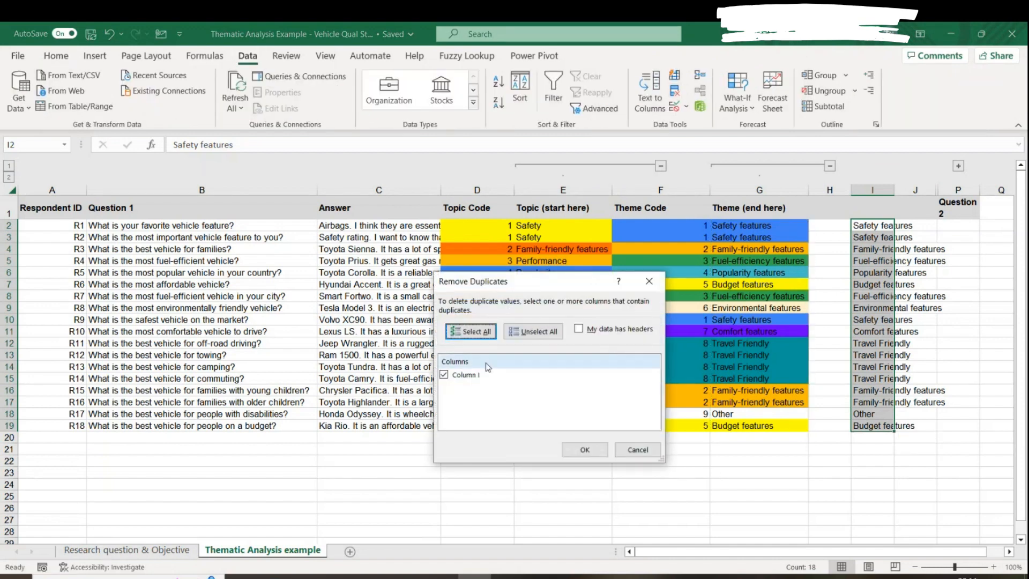
{"action": "left_click", "coordinate": [585, 449]}
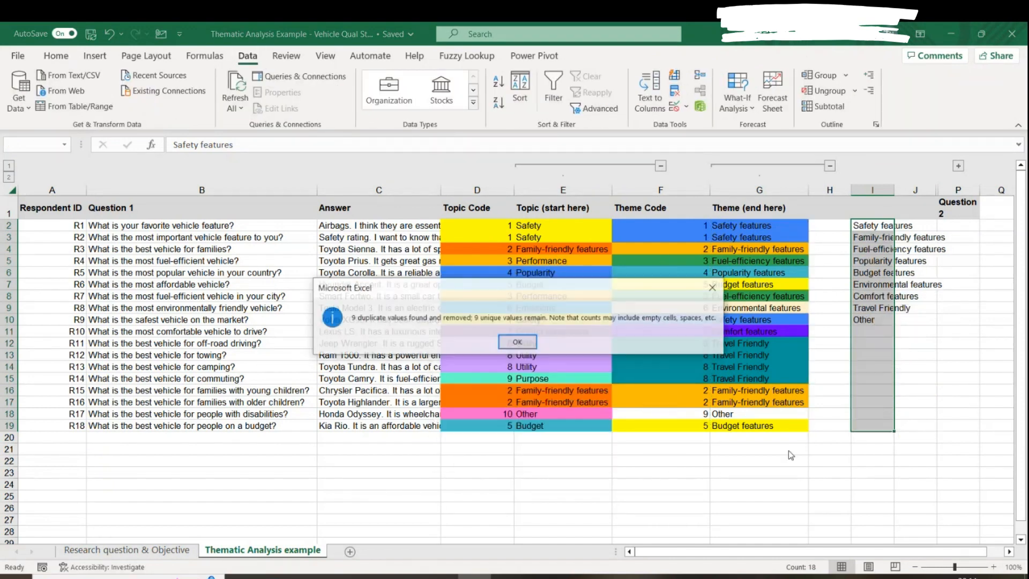
{"action": "left_click", "coordinate": [518, 342]}
Number the unique themes 1 to 9 in column H, starting at H2.
{"action": "left_click", "coordinate": [843, 225]}
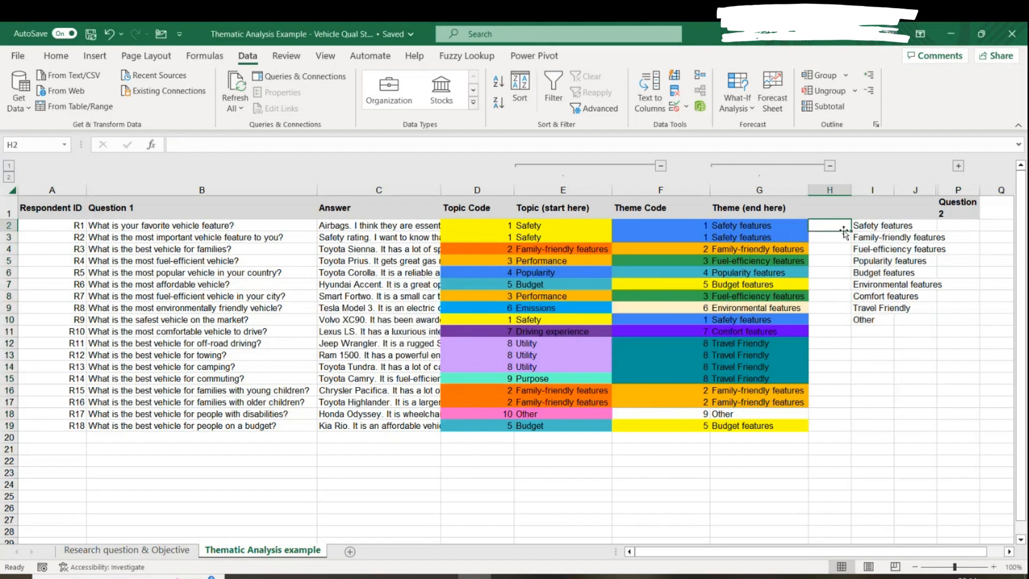
{"action": "type", "text": "1"}
{"action": "key", "text": "Return"}
{"action": "type", "text": "3"}
{"action": "key", "text": "Return"}
{"action": "key", "text": "Up"}
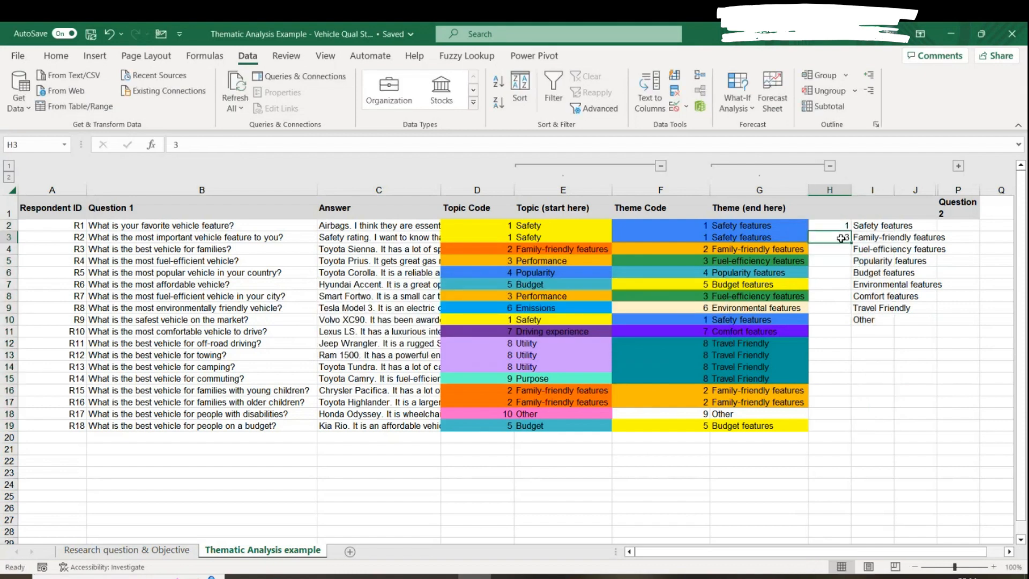
{"action": "type", "text": "2"}
{"action": "left_click", "coordinate": [847, 273]}
{"action": "left_click_drag", "start_coordinate": [829, 225], "coordinate": [855, 320]}
{"action": "left_click", "coordinate": [916, 367]}
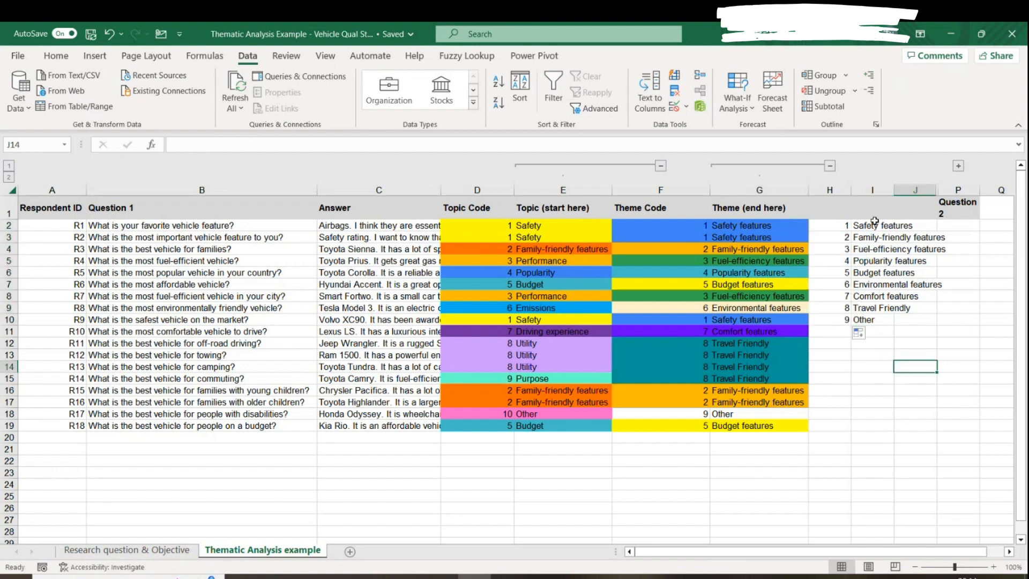
Compare the numbered list of unique themes with the colour-coded themes in column G.
{"action": "left_click_drag", "start_coordinate": [875, 226], "coordinate": [869, 296]}
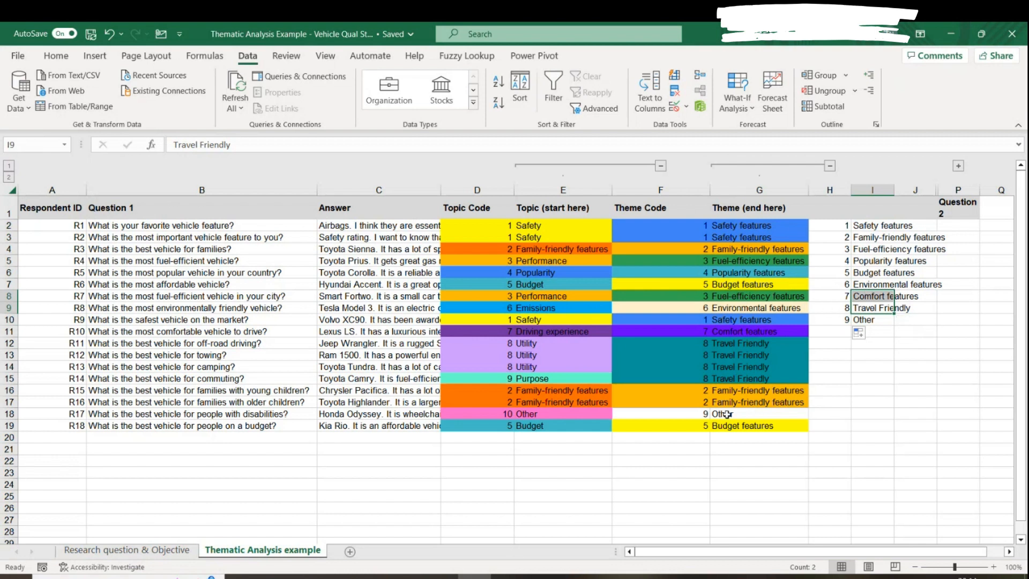
{"action": "left_click", "coordinate": [729, 310]}
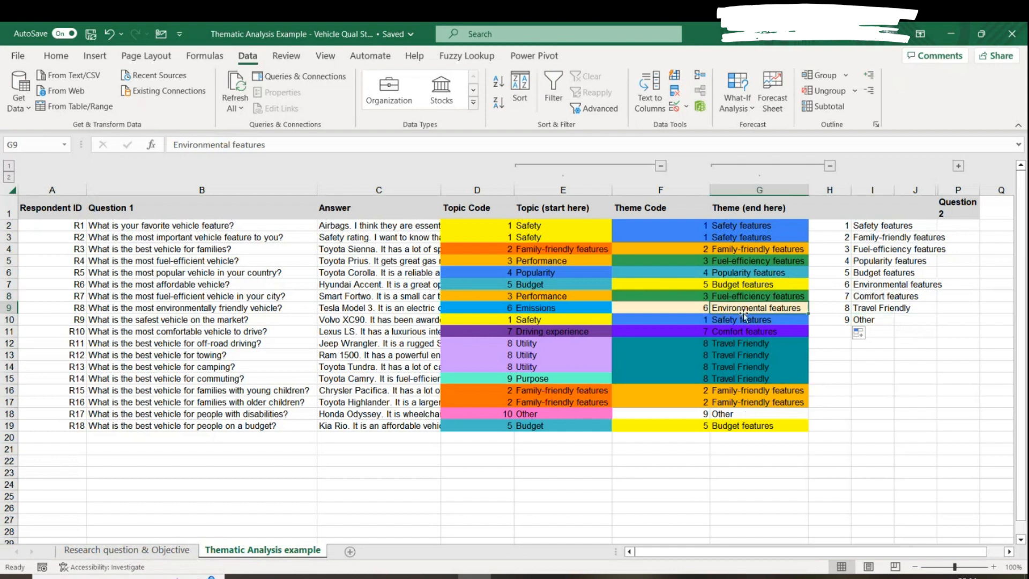
{"action": "left_click", "coordinate": [762, 332]}
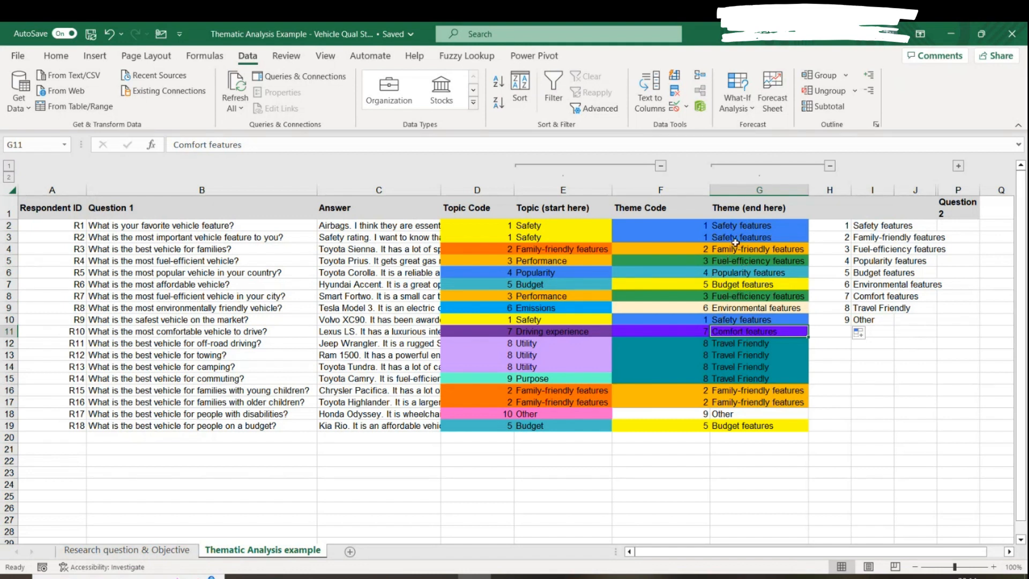
{"action": "left_click_drag", "start_coordinate": [750, 343], "coordinate": [747, 404]}
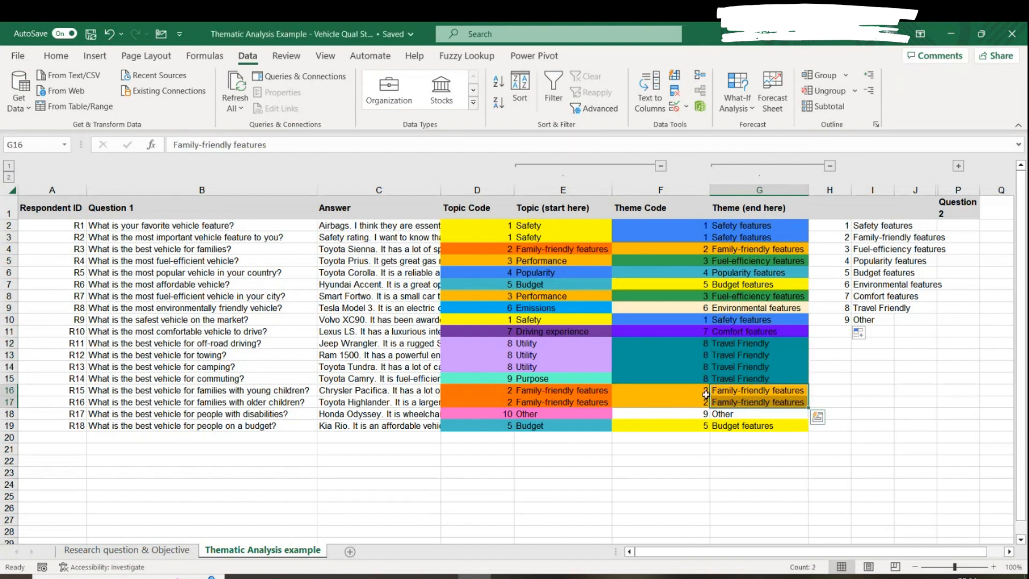
{"action": "left_click", "coordinate": [757, 249], "text": "ctrl"}
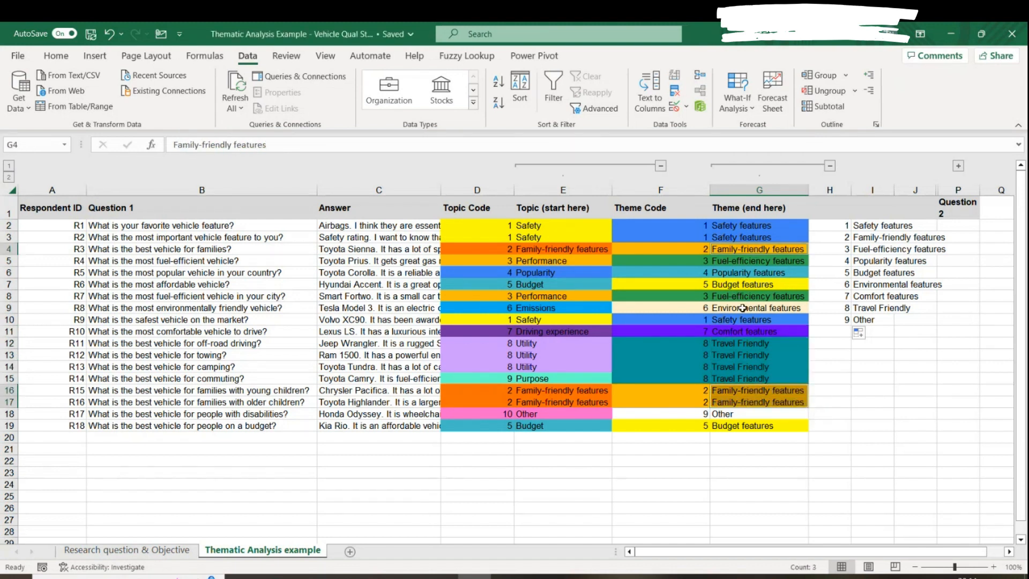
{"action": "left_click", "coordinate": [761, 264]}
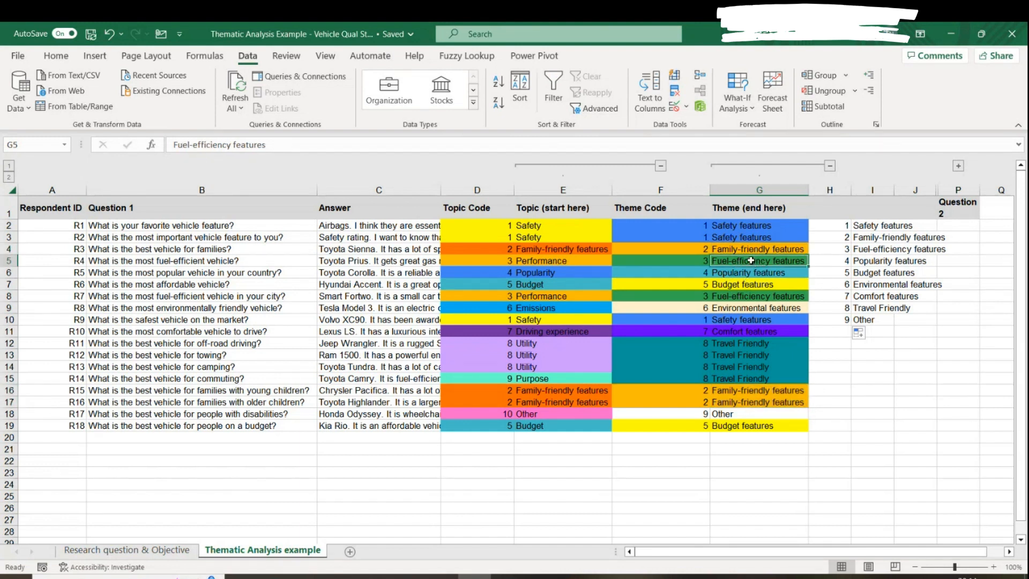
{"action": "left_click_drag", "start_coordinate": [751, 260], "coordinate": [757, 285]}
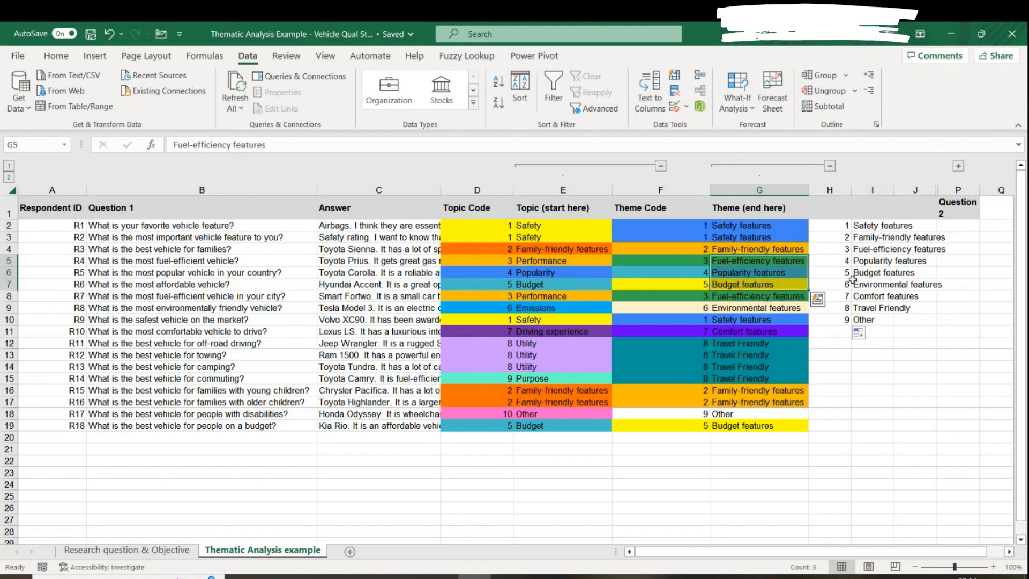
{"action": "left_click_drag", "start_coordinate": [848, 283], "coordinate": [857, 320]}
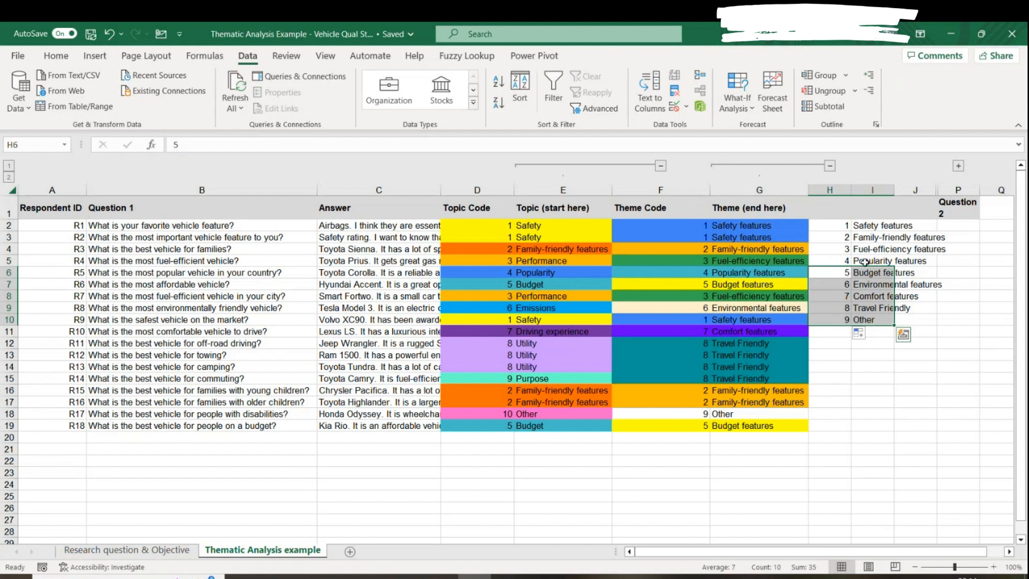
Enter the heading Themes in I1 above the unique theme list.
{"action": "left_click", "coordinate": [867, 215]}
{"action": "type", "text": "T"}
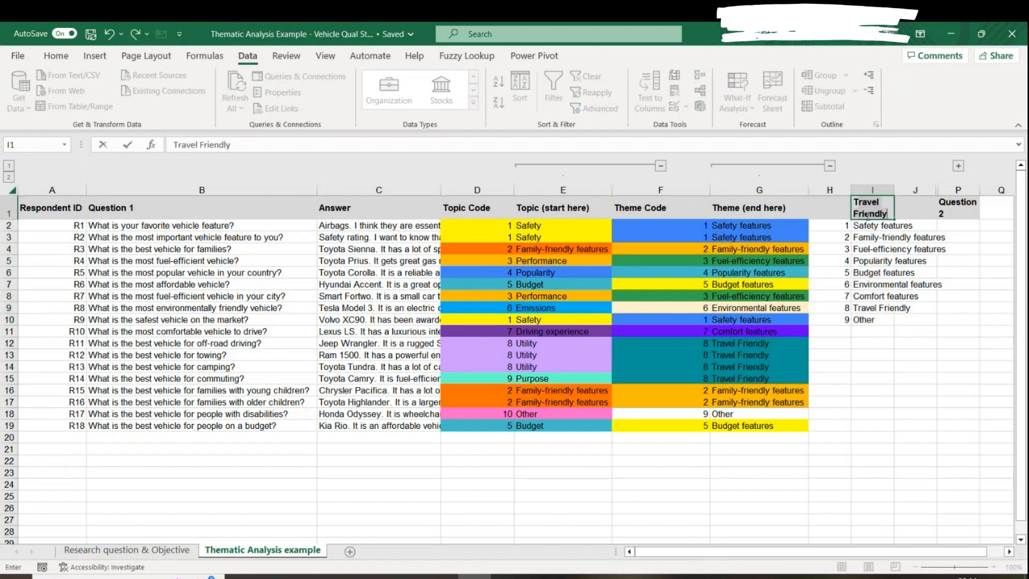
{"action": "type", "text": "hemes"}
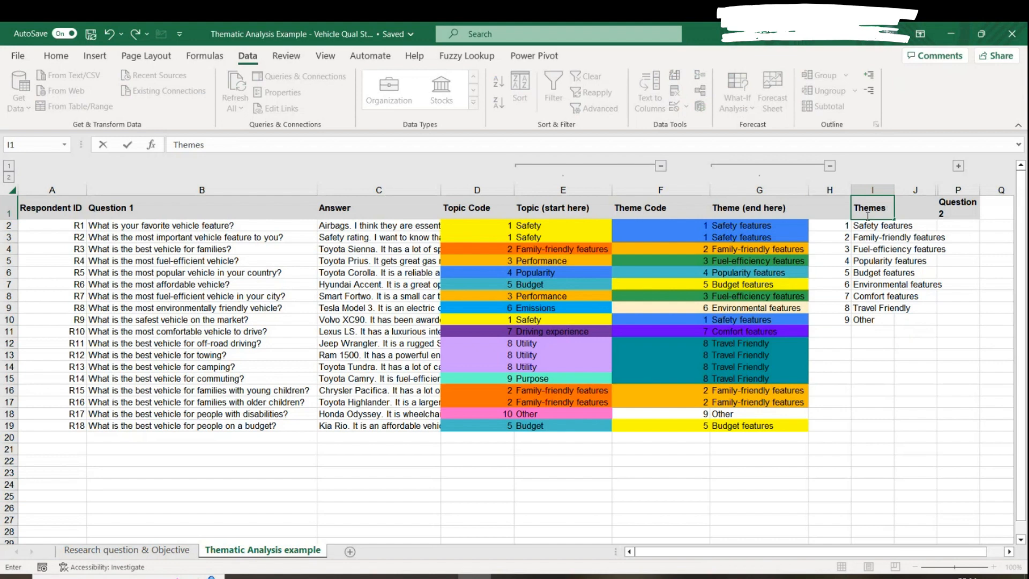
{"action": "left_click", "coordinate": [874, 413]}
Review the unique theme list, the answers in rows 2 to 5 and the Question 1 heading.
{"action": "left_click_drag", "start_coordinate": [867, 225], "coordinate": [872, 321]}
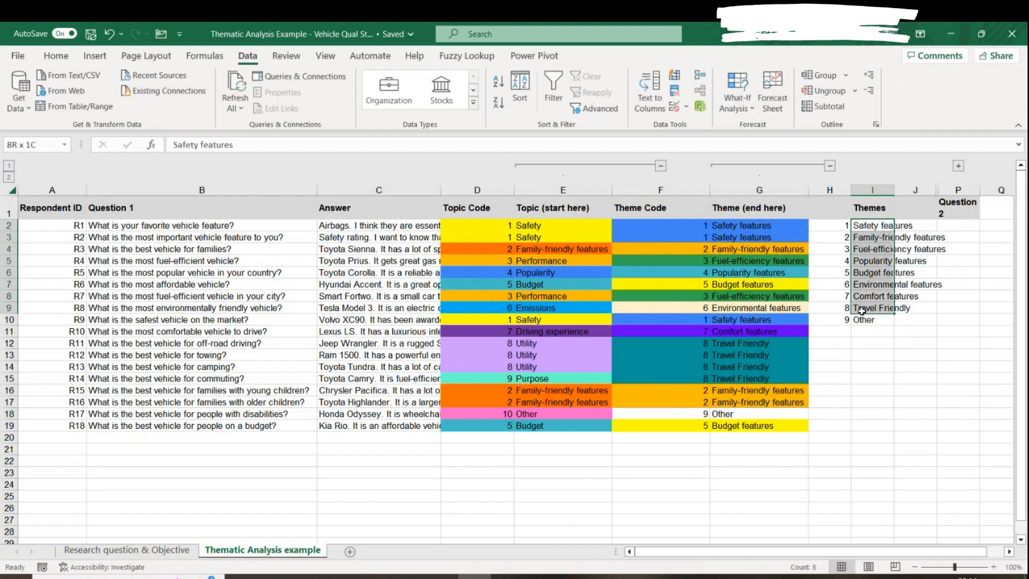
{"action": "left_click_drag", "start_coordinate": [371, 231], "coordinate": [378, 426]}
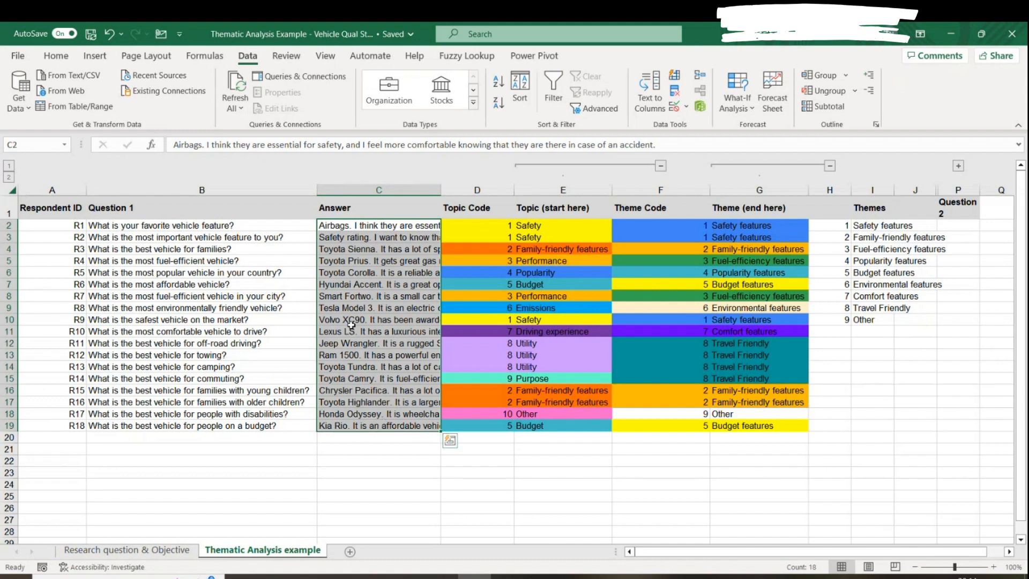
{"action": "left_click", "coordinate": [354, 224]}
{"action": "left_click", "coordinate": [353, 239]}
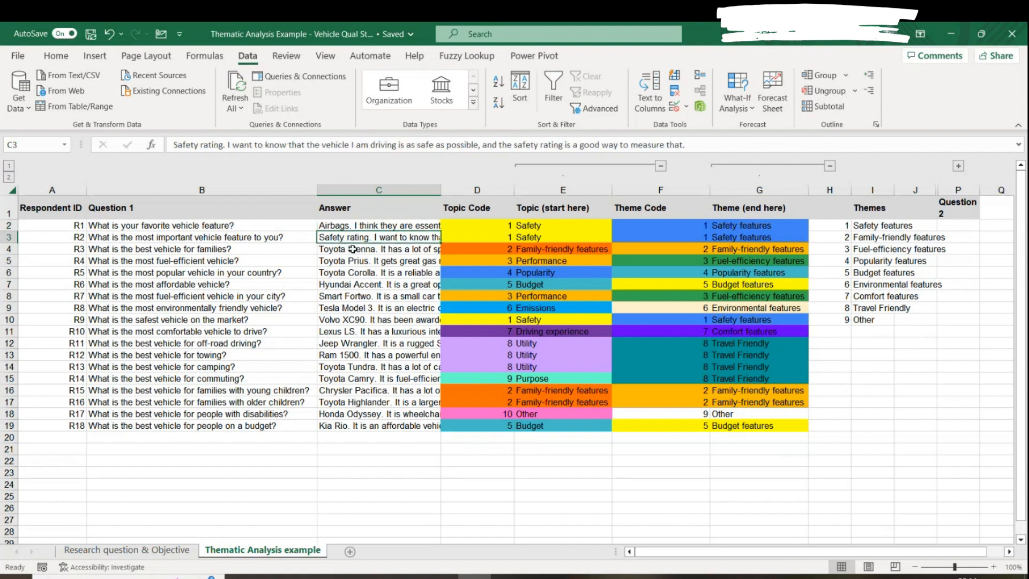
{"action": "left_click", "coordinate": [353, 249]}
{"action": "left_click", "coordinate": [344, 263]}
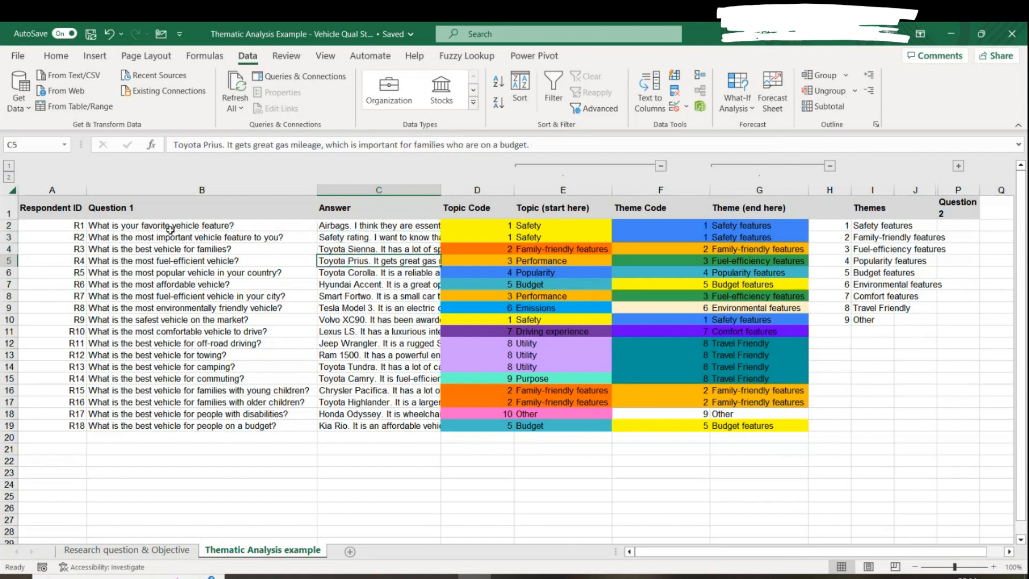
{"action": "left_click", "coordinate": [10, 228]}
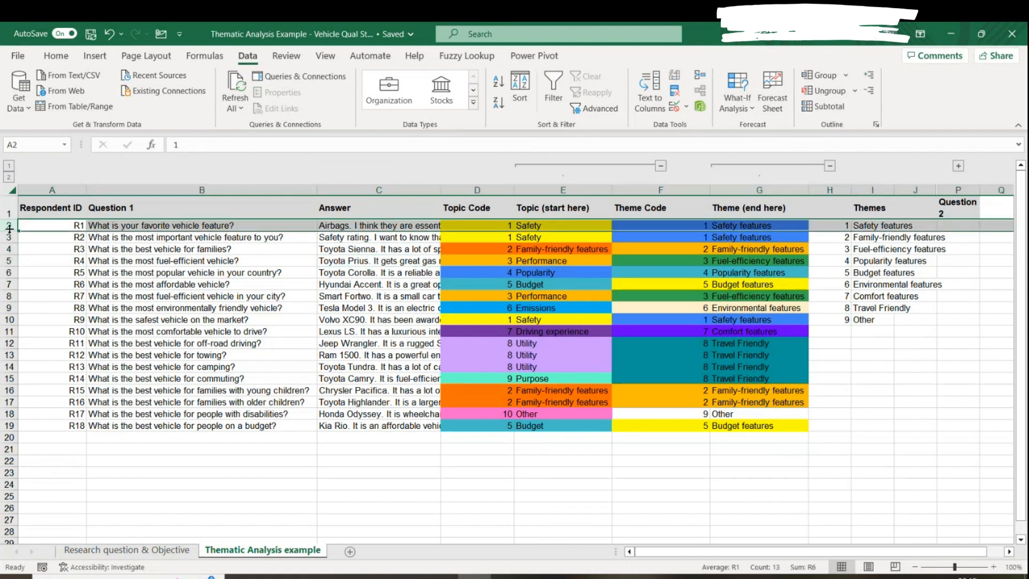
{"action": "left_click", "coordinate": [164, 211]}
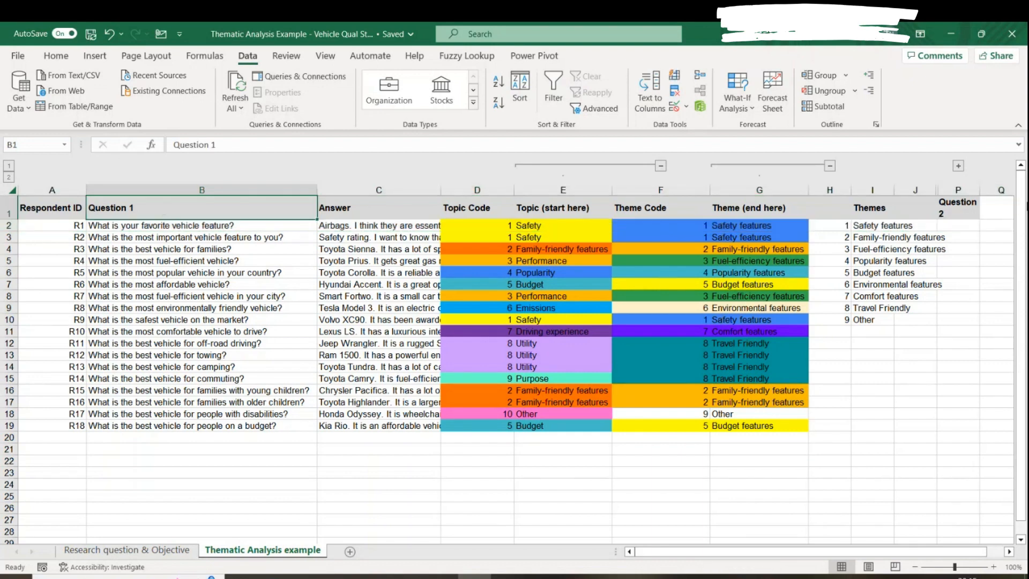
Copy the headings from Answer through Themes (C1:J1) beside the Question 2 heading, starting at Q1.
{"action": "left_click", "coordinate": [967, 208]}
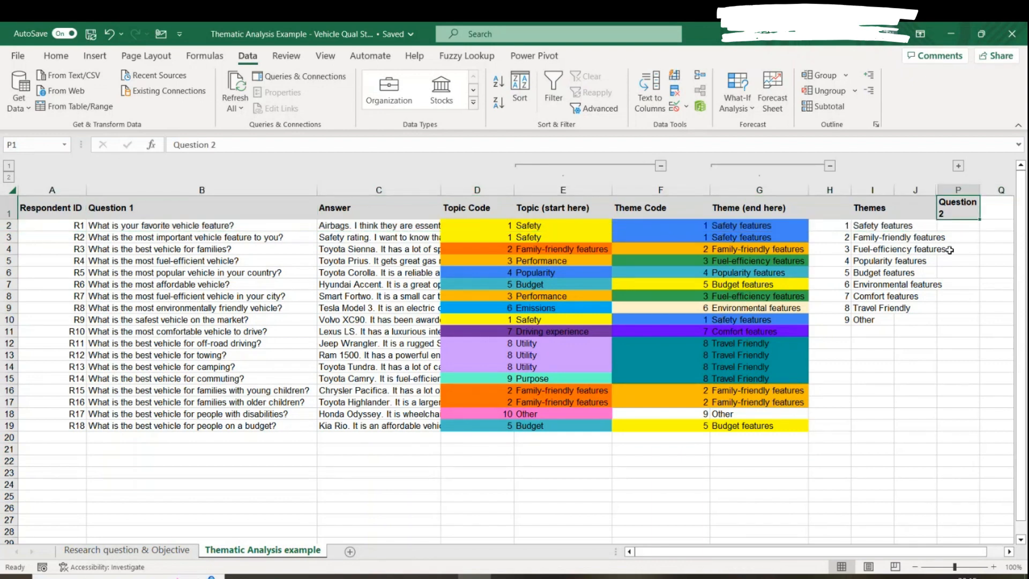
{"action": "left_click_drag", "start_coordinate": [352, 209], "coordinate": [906, 210]}
{"action": "key", "text": "ctrl+c"}
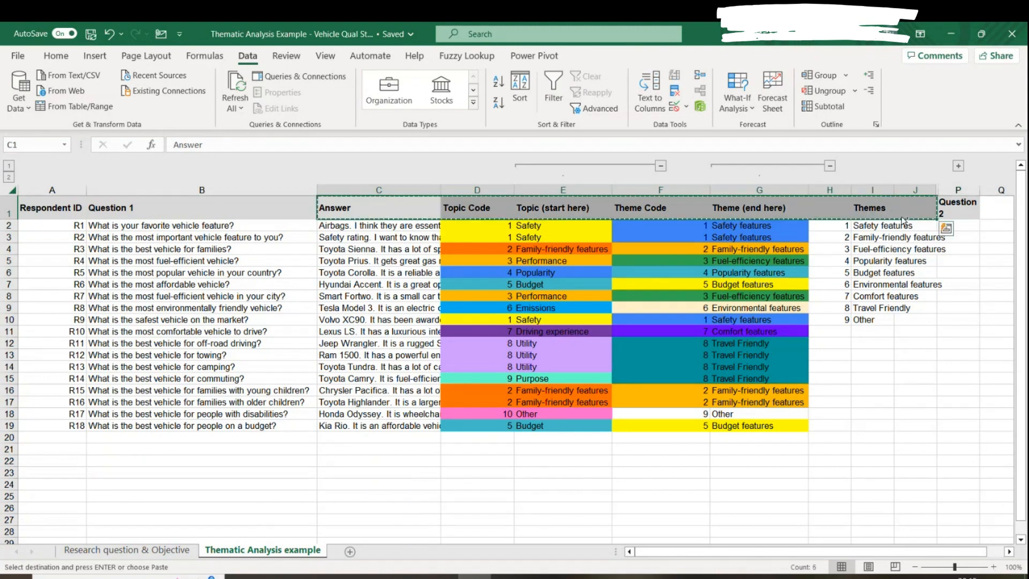
{"action": "left_click", "coordinate": [989, 209]}
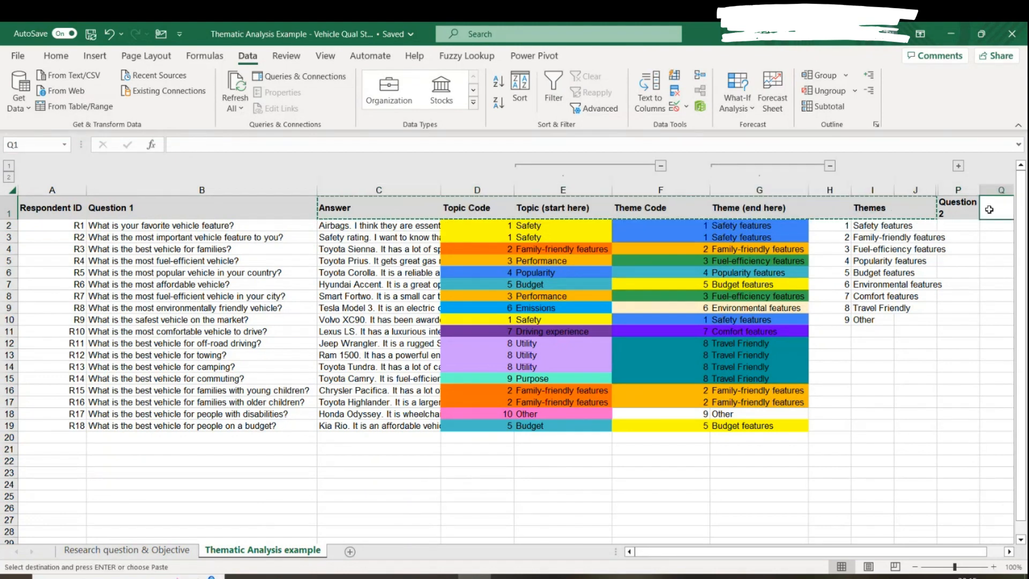
{"action": "key", "text": "ctrl+v"}
Change the theme list heading in I1 to "Themes - Question 1".
{"action": "left_click_drag", "start_coordinate": [816, 552], "coordinate": [719, 553]}
{"action": "left_click", "coordinate": [782, 209]}
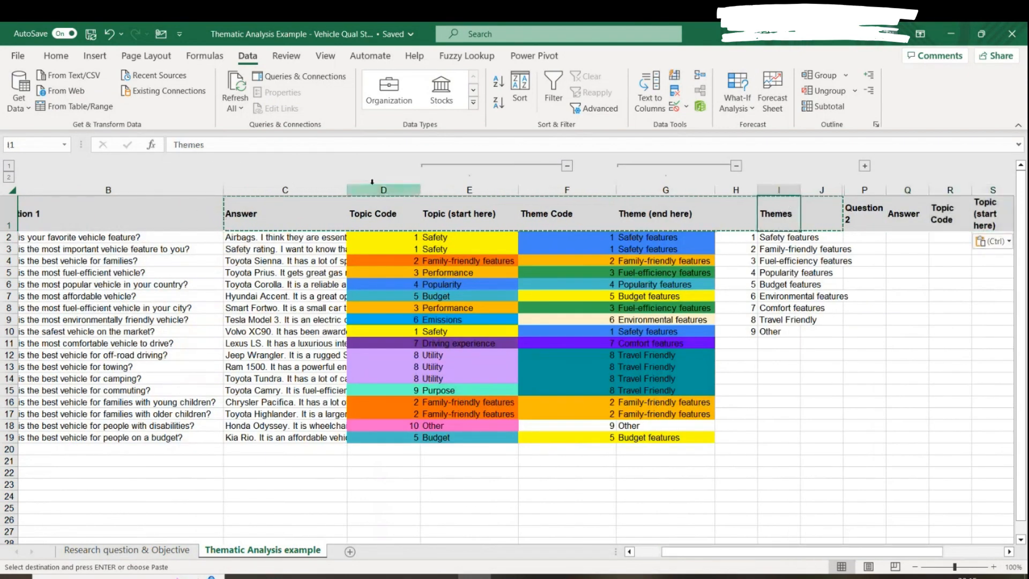
{"action": "left_click", "coordinate": [234, 148]}
{"action": "type", "text": "- Question 1"}
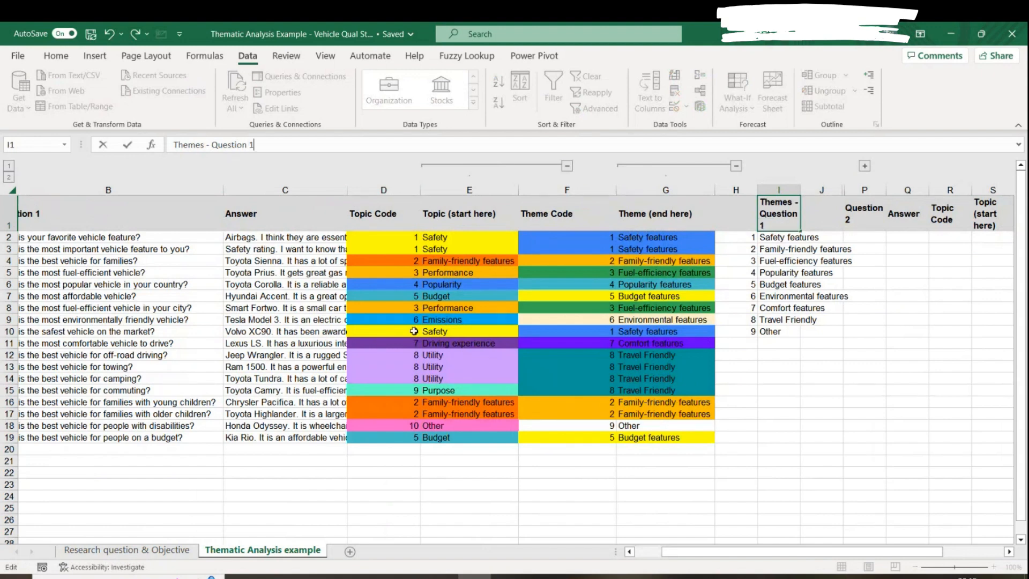
{"action": "left_click", "coordinate": [821, 366]}
Review the copied Question 2 headings through column W and the unique theme list for Question 1.
{"action": "left_click", "coordinate": [991, 220]}
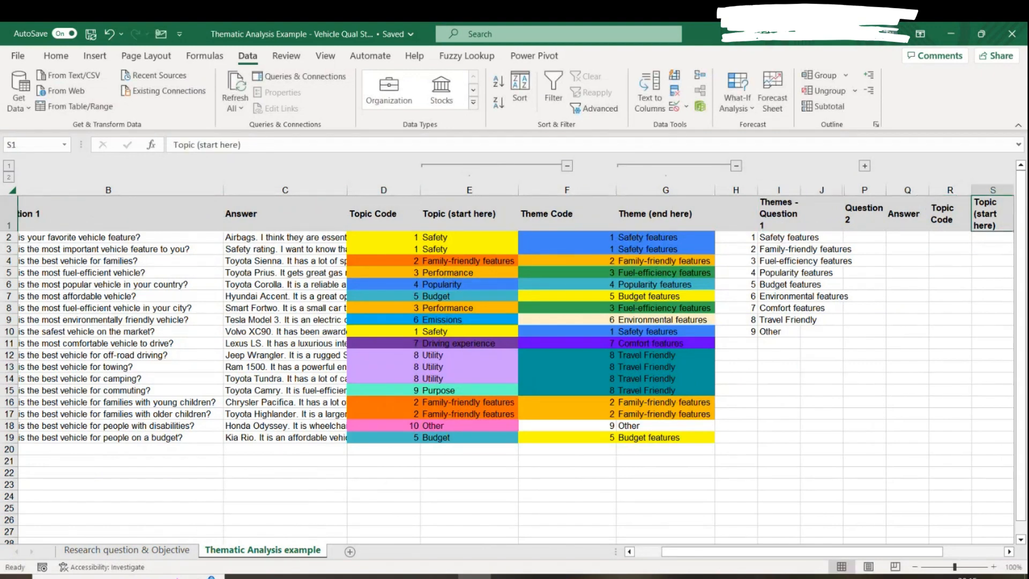
{"action": "scroll", "coordinate": [786, 255], "scroll_direction": "right", "scroll_amount": 2}
{"action": "left_click", "coordinate": [787, 252]}
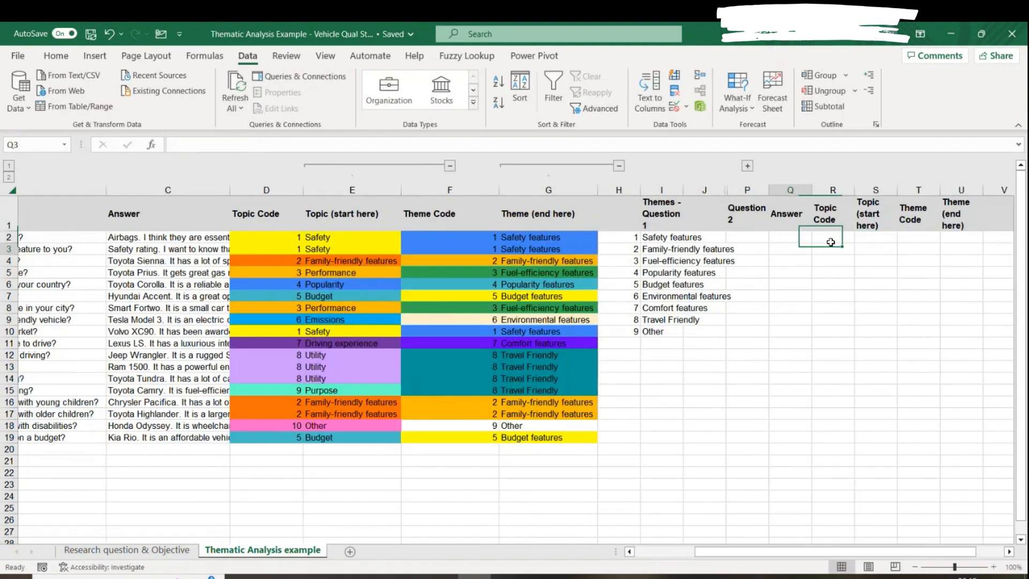
{"action": "scroll", "coordinate": [831, 243], "scroll_direction": "right", "scroll_amount": 2}
{"action": "left_click", "coordinate": [992, 218]}
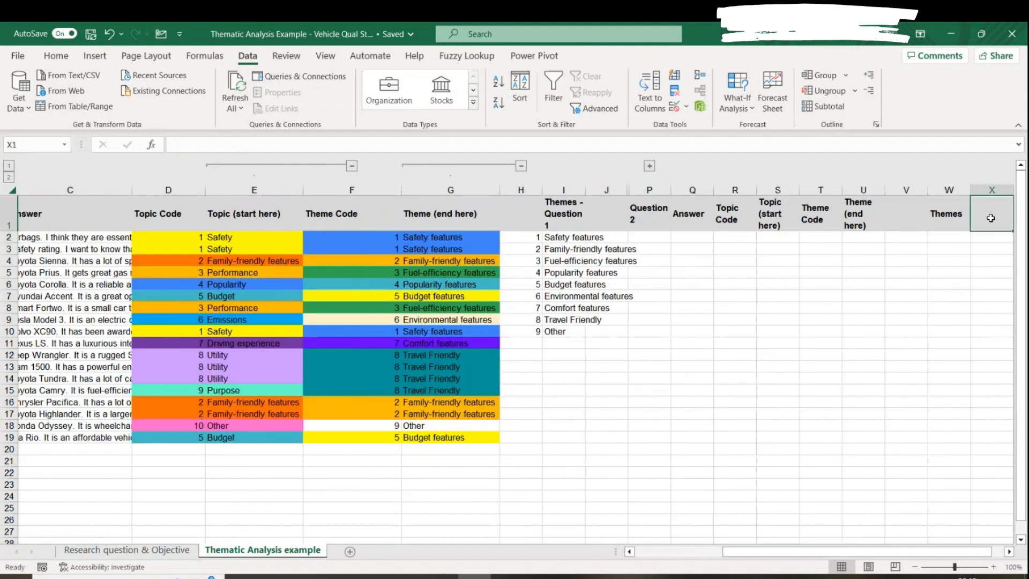
{"action": "left_click_drag", "start_coordinate": [797, 558], "coordinate": [533, 509]}
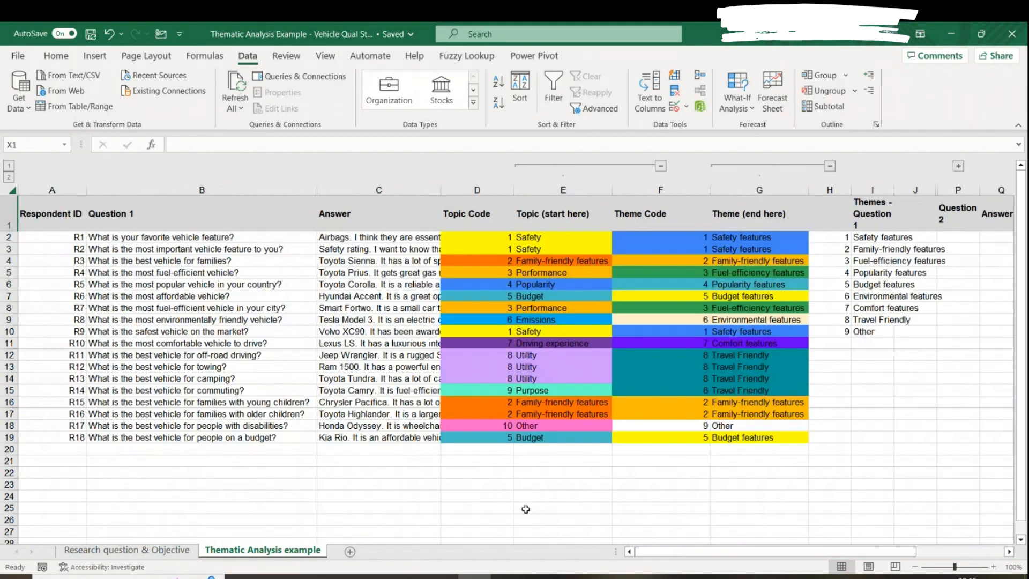
{"action": "left_click", "coordinate": [363, 483]}
{"action": "left_click", "coordinate": [852, 249]}
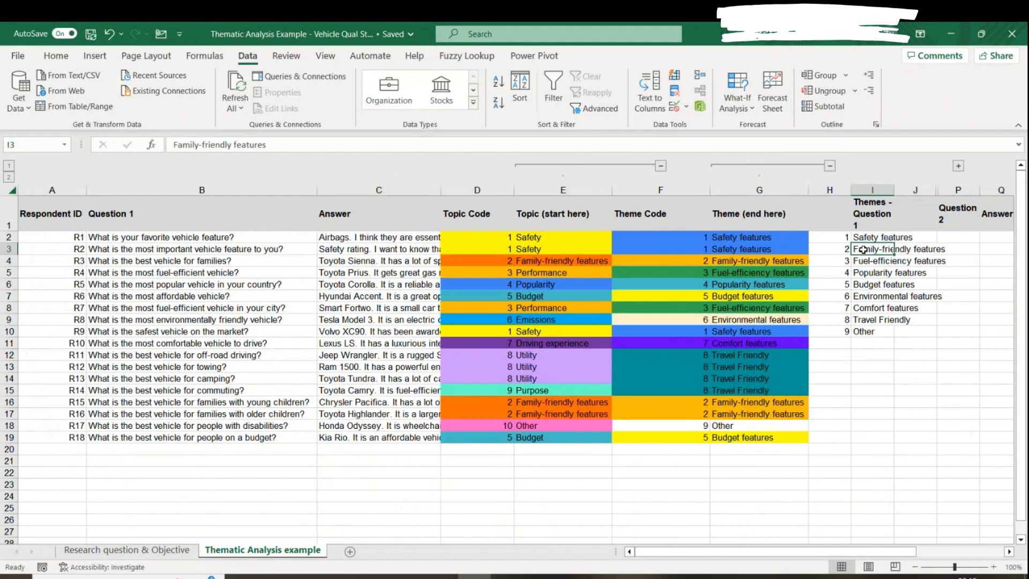
{"action": "left_click", "coordinate": [864, 237]}
{"action": "left_click", "coordinate": [871, 272]}
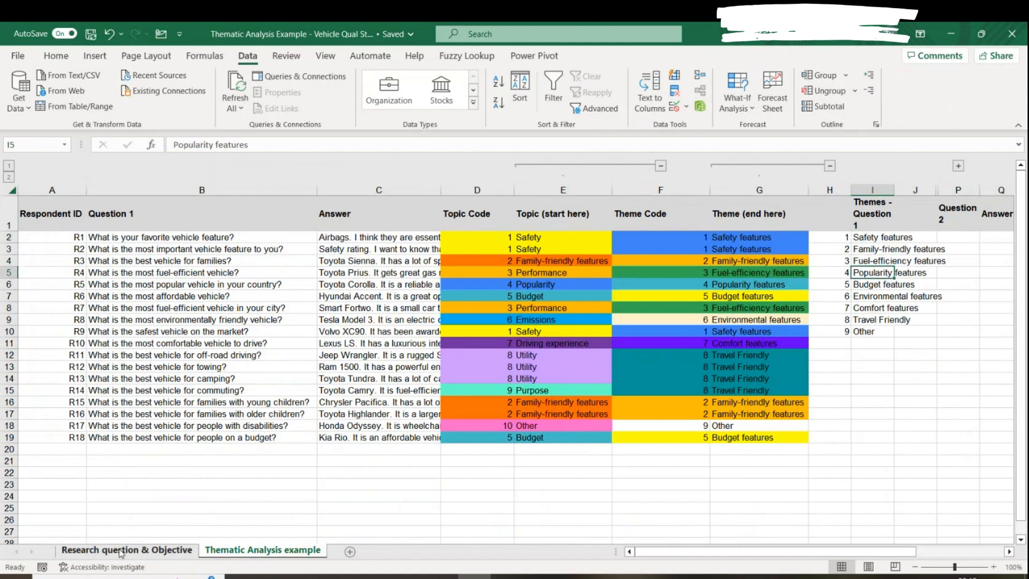
Open the Research question & Objective sheet and examine the research objective in A16.
{"action": "left_click", "coordinate": [126, 550]}
{"action": "left_click", "coordinate": [164, 352]}
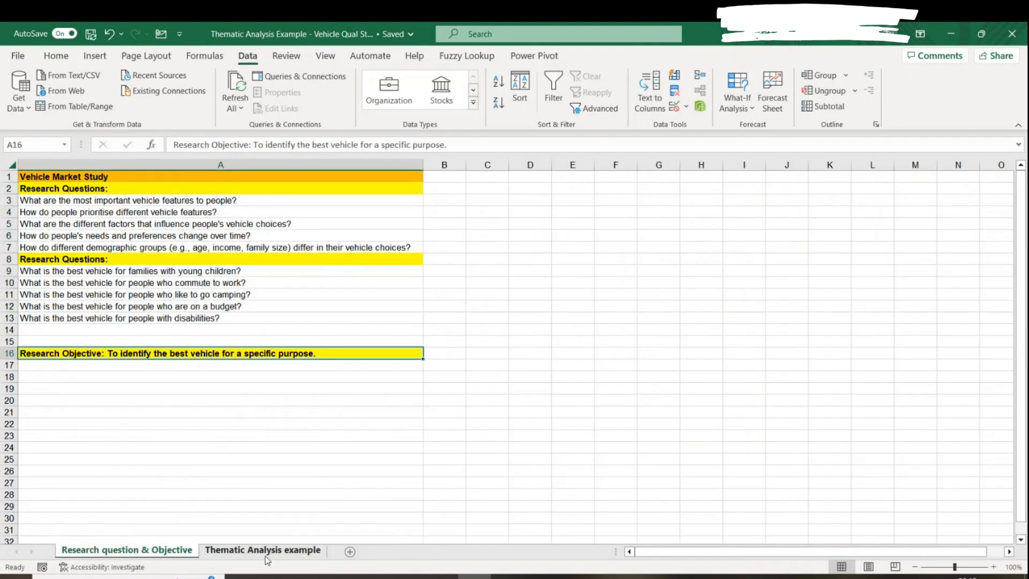
{"action": "left_click", "coordinate": [262, 376]}
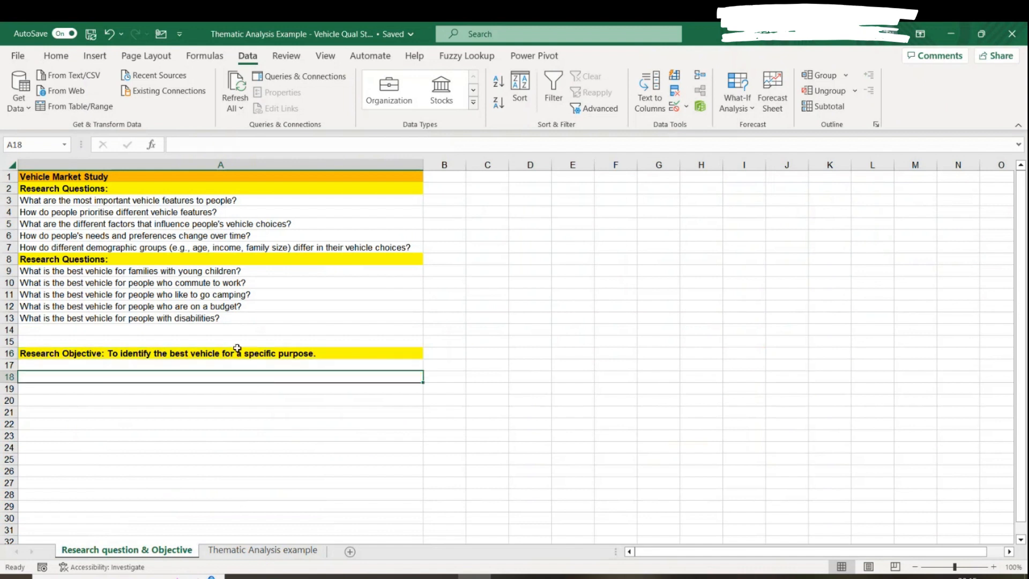
{"action": "left_click", "coordinate": [201, 353]}
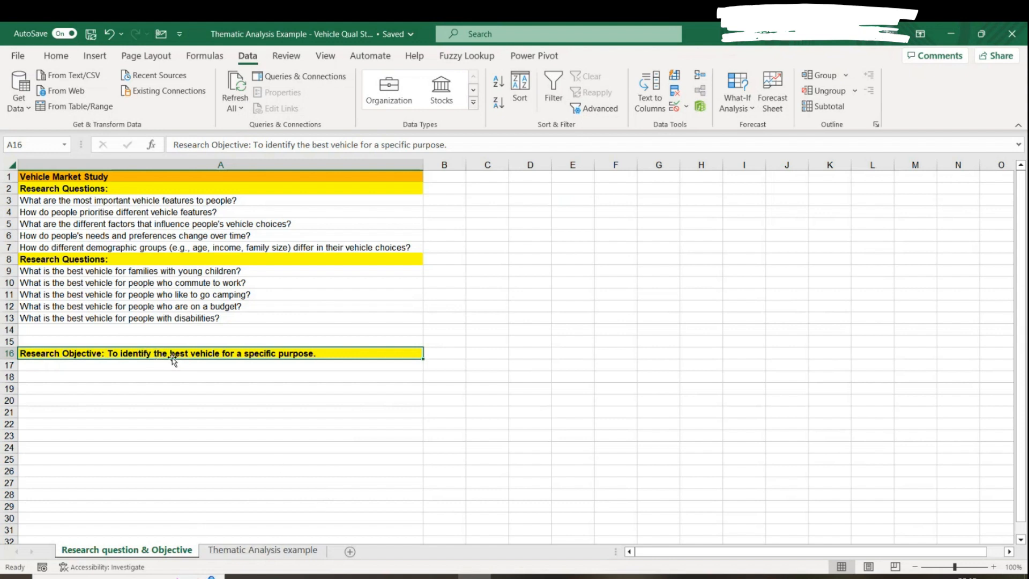
{"action": "left_click", "coordinate": [232, 378]}
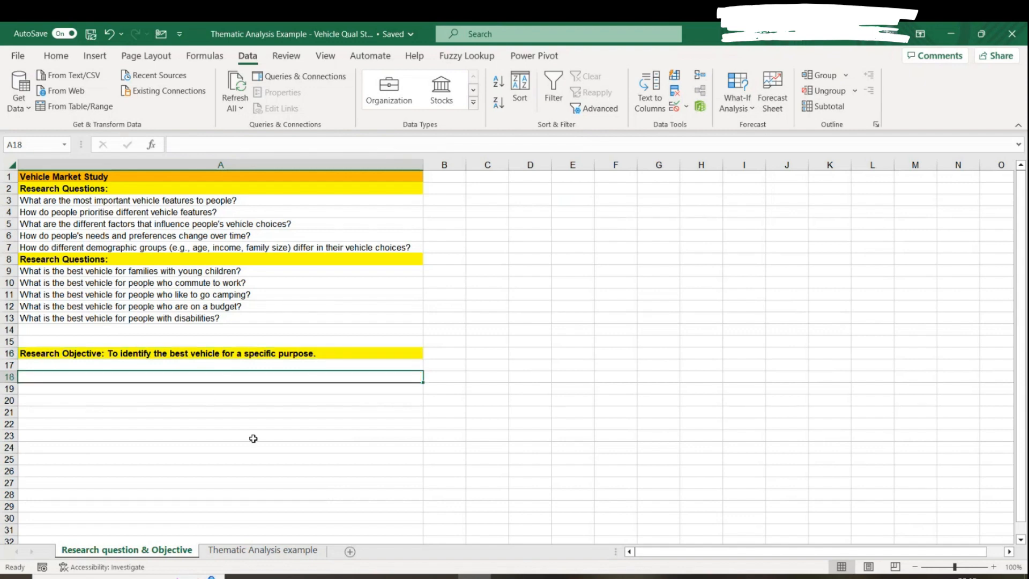
Return to the Thematic Analysis example sheet and compare the unique theme list with the colour-coded themes in G2:G19.
{"action": "left_click", "coordinate": [238, 551]}
{"action": "left_click", "coordinate": [877, 240]}
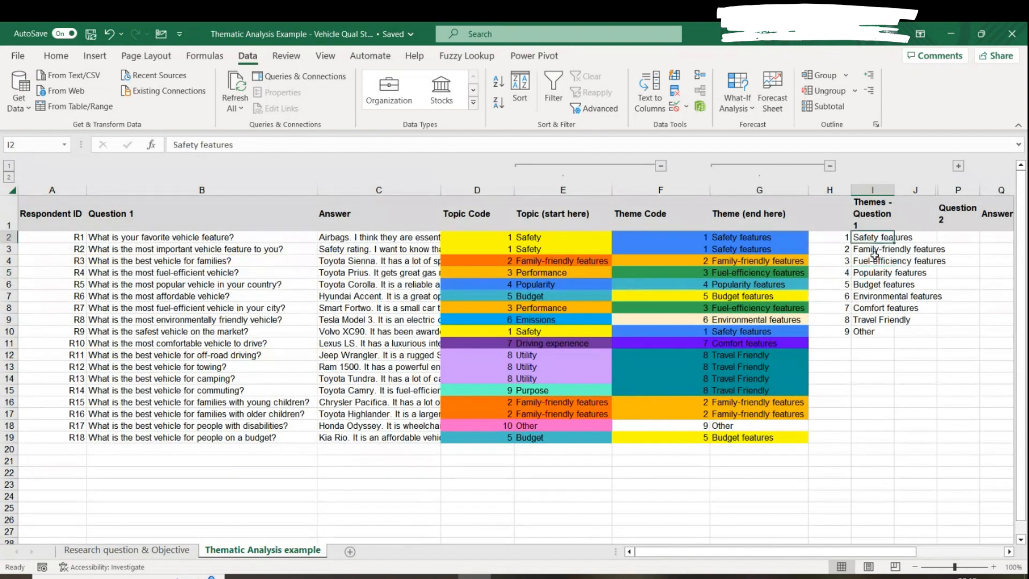
{"action": "left_click", "coordinate": [872, 251]}
{"action": "left_click", "coordinate": [873, 234]}
{"action": "left_click_drag", "start_coordinate": [750, 239], "coordinate": [753, 251]}
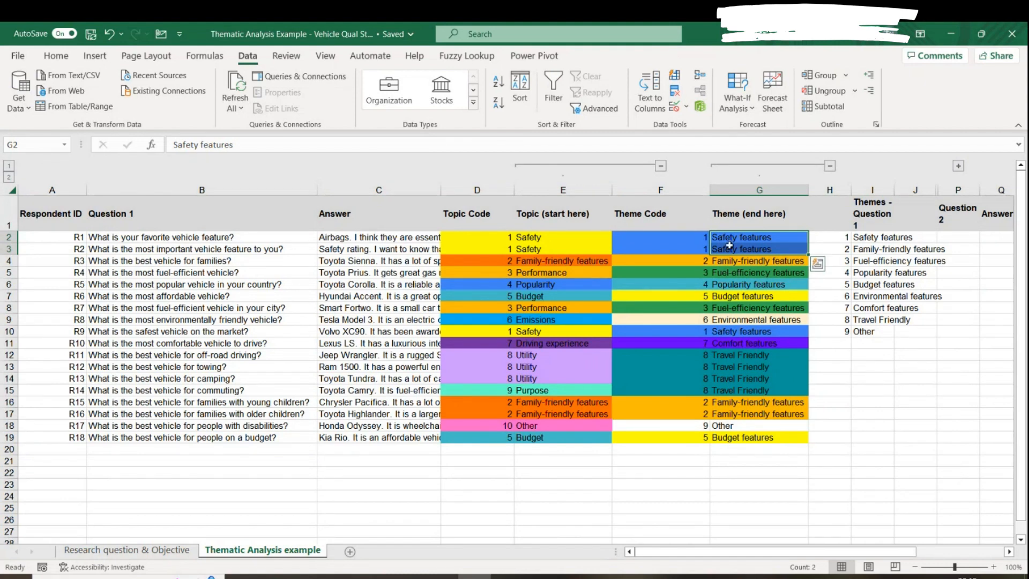
{"action": "left_click_drag", "start_coordinate": [735, 237], "coordinate": [757, 432]}
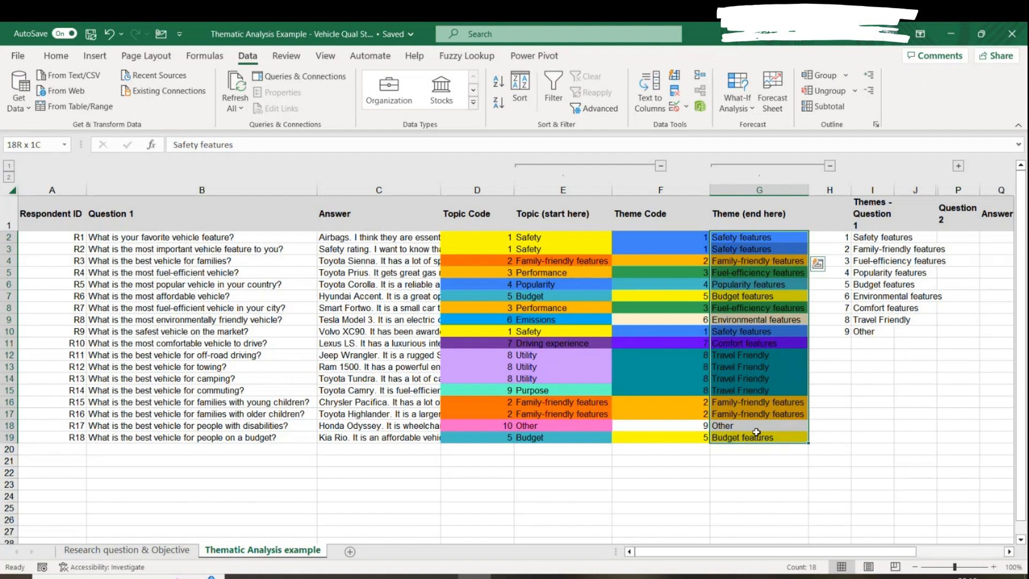
{"action": "left_click_drag", "start_coordinate": [757, 432], "coordinate": [756, 433]}
Enter the heading "Theme count" in J1 beside the Themes - Question 1 heading.
{"action": "left_click", "coordinate": [916, 220]}
{"action": "type", "text": "T"}
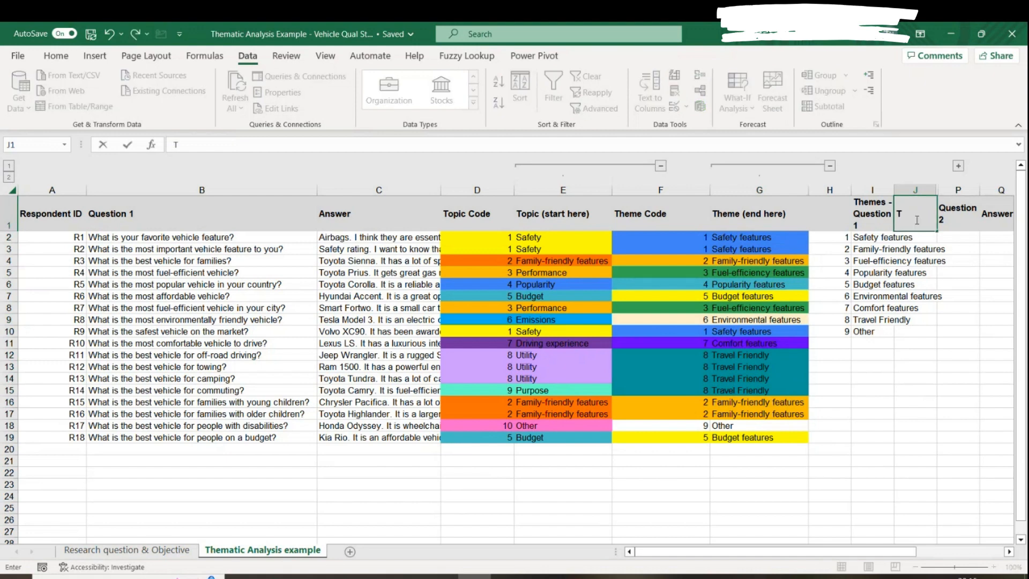
{"action": "type", "text": "heme count"}
{"action": "key", "text": "Return"}
{"action": "key", "text": "Return"}
{"action": "key", "text": "Return"}
{"action": "key", "text": "Return"}
Enter theme counts of 3 for Safety features, 3 for Family-friendly features and 1 for Fuel-efficiency features in J2:J4.
{"action": "left_click", "coordinate": [916, 241]}
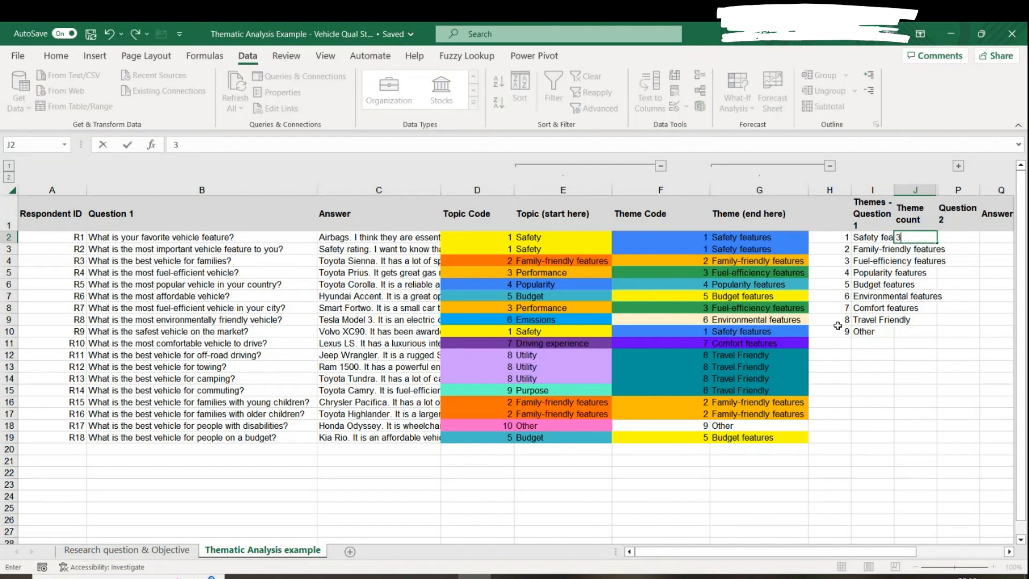
{"action": "type", "text": "3"}
{"action": "key", "text": "Return"}
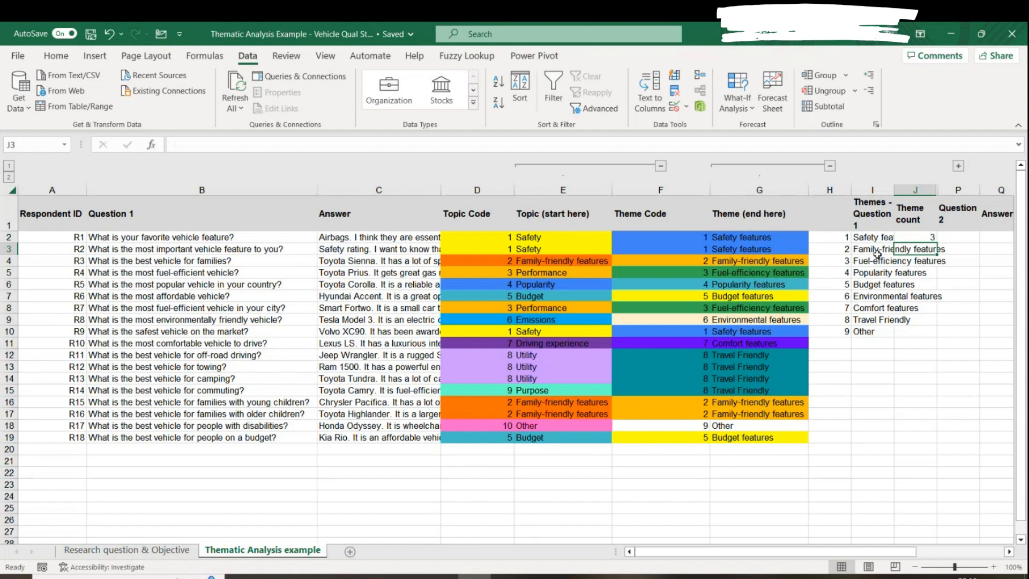
{"action": "type", "text": "3"}
{"action": "key", "text": "Return"}
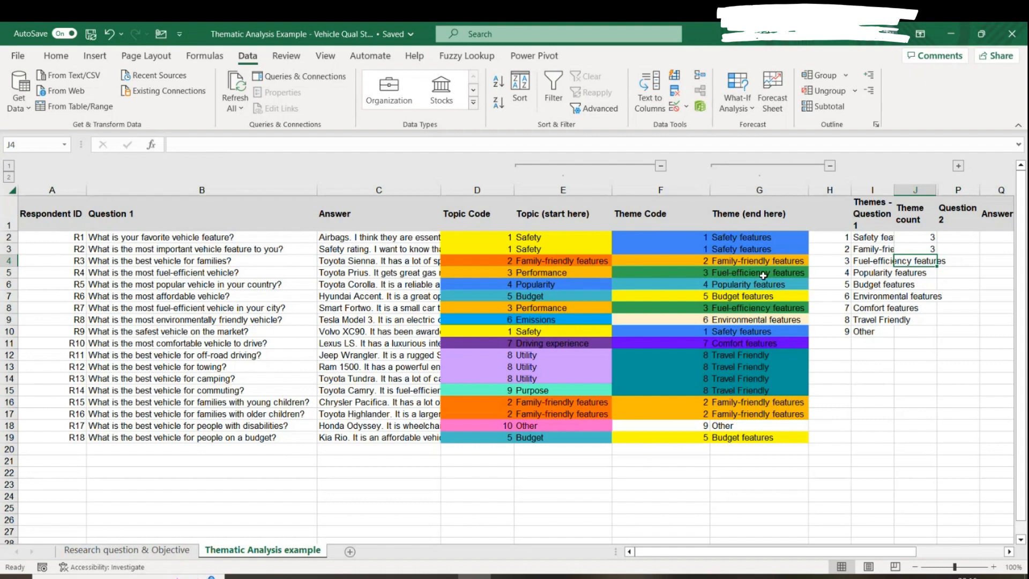
{"action": "type", "text": "1"}
{"action": "key", "text": "Return"}
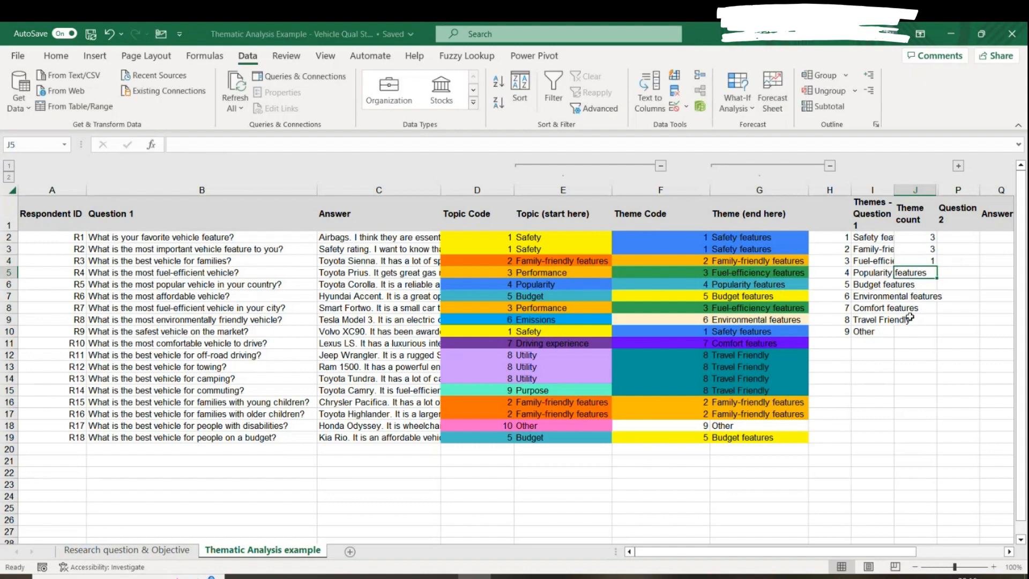
Enter 4 in J9 as the theme count for Travel Friendly.
{"action": "left_click", "coordinate": [908, 319]}
{"action": "type", "text": "4"}
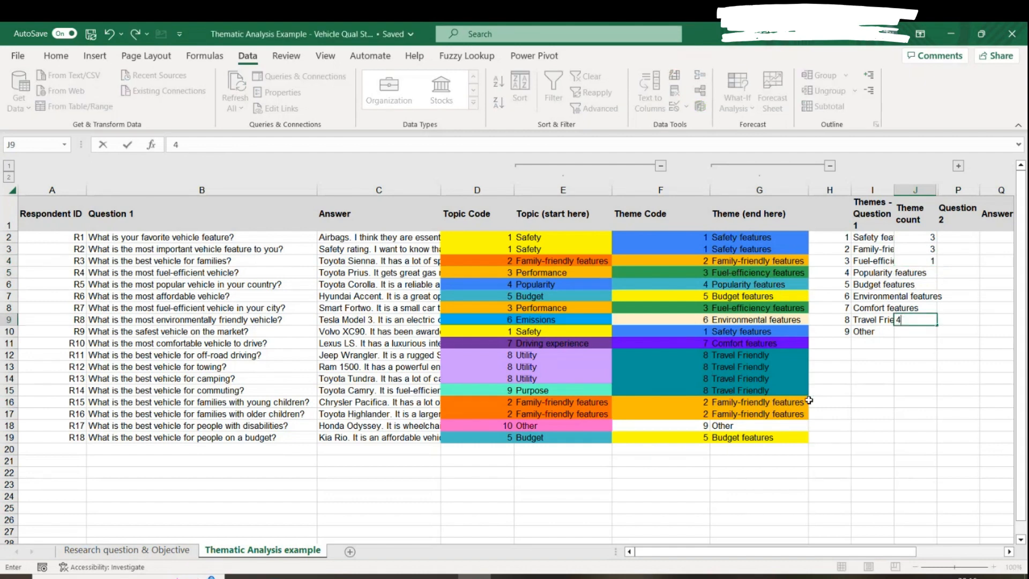
{"action": "left_click", "coordinate": [946, 393]}
Enter theme counts of 1 for Popularity features in J5 and 2 for Budget features in J6.
{"action": "left_click", "coordinate": [910, 274]}
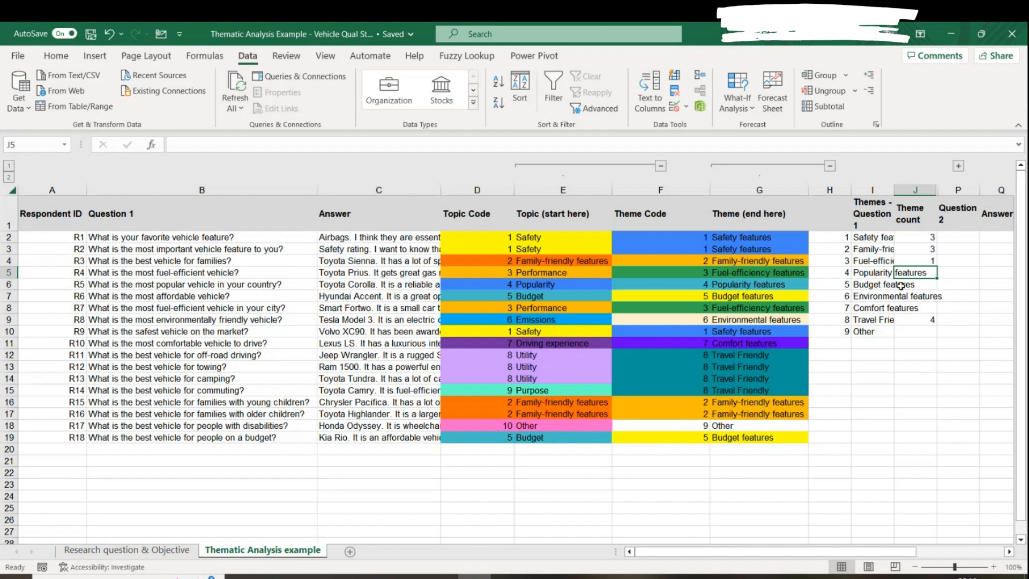
{"action": "left_click", "coordinate": [927, 288]}
{"action": "left_click", "coordinate": [923, 273]}
{"action": "type", "text": "1"}
{"action": "left_click", "coordinate": [915, 284]}
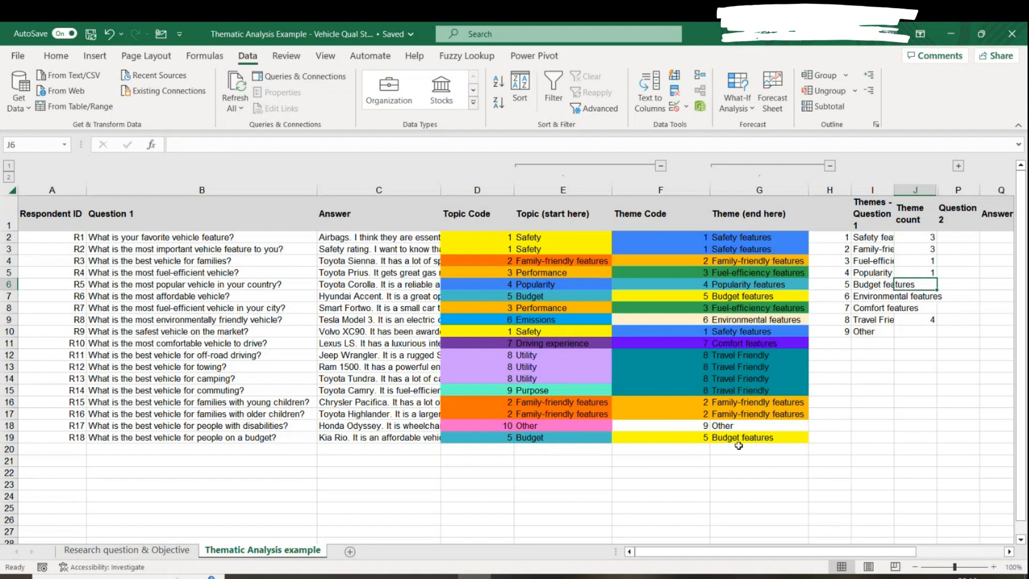
{"action": "type", "text": "2"}
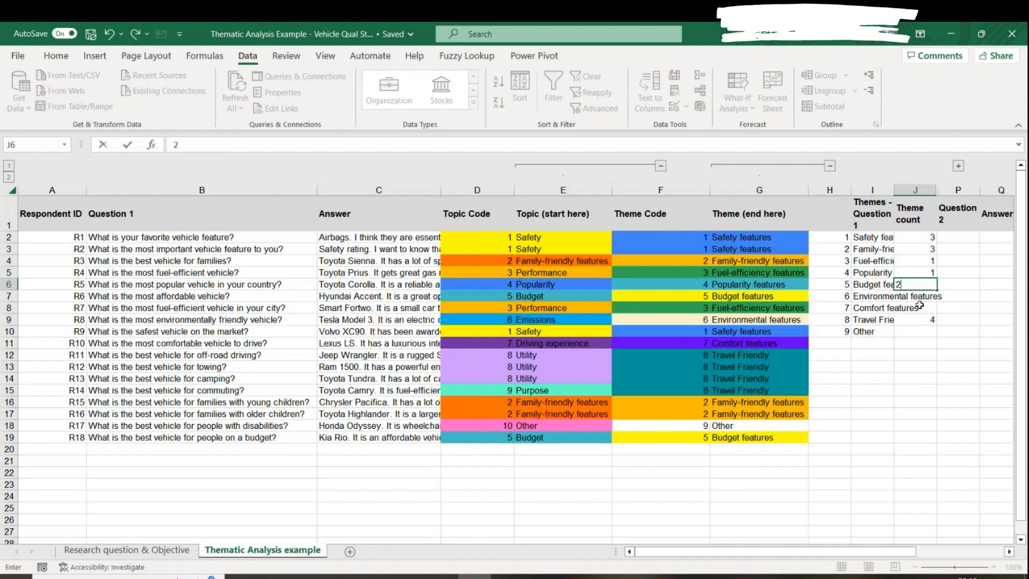
{"action": "key", "text": "Return"}
Enter a theme count of 1 each for Environmental features, Comfort features and Other in J7, J8 and J10.
{"action": "left_click", "coordinate": [872, 297]}
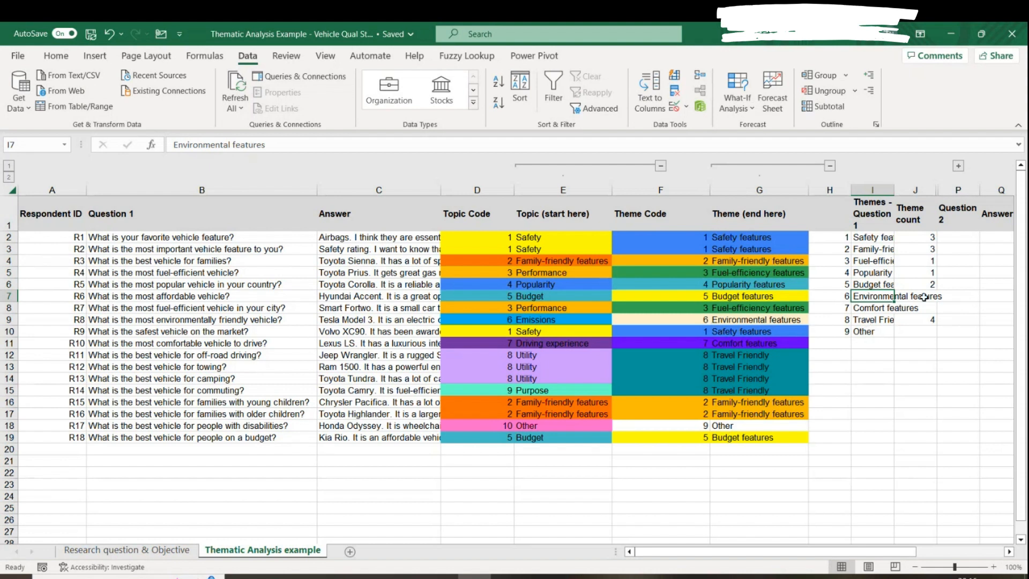
{"action": "left_click", "coordinate": [923, 297]}
{"action": "type", "text": "1"}
{"action": "key", "text": "Return"}
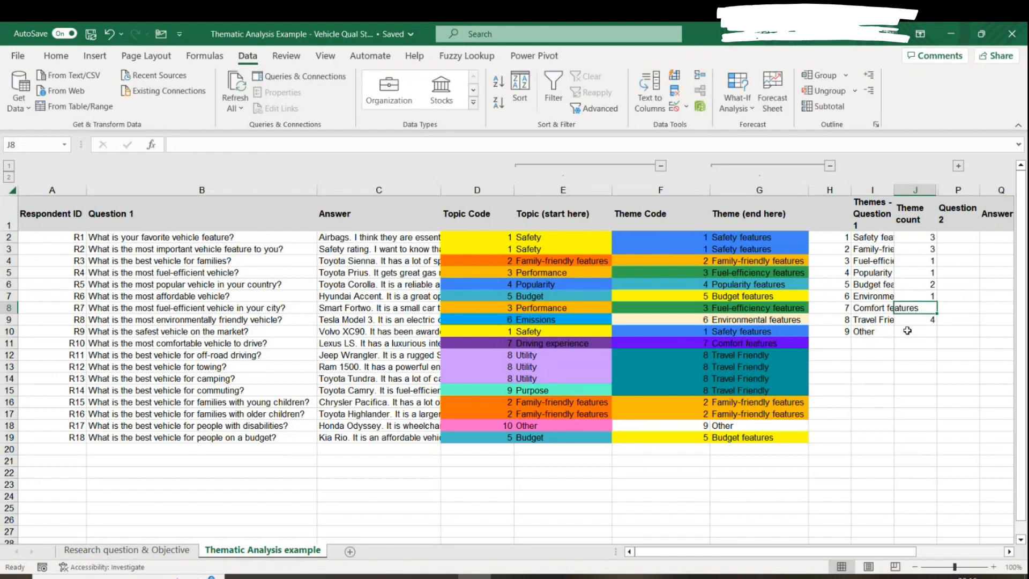
{"action": "type", "text": "1"}
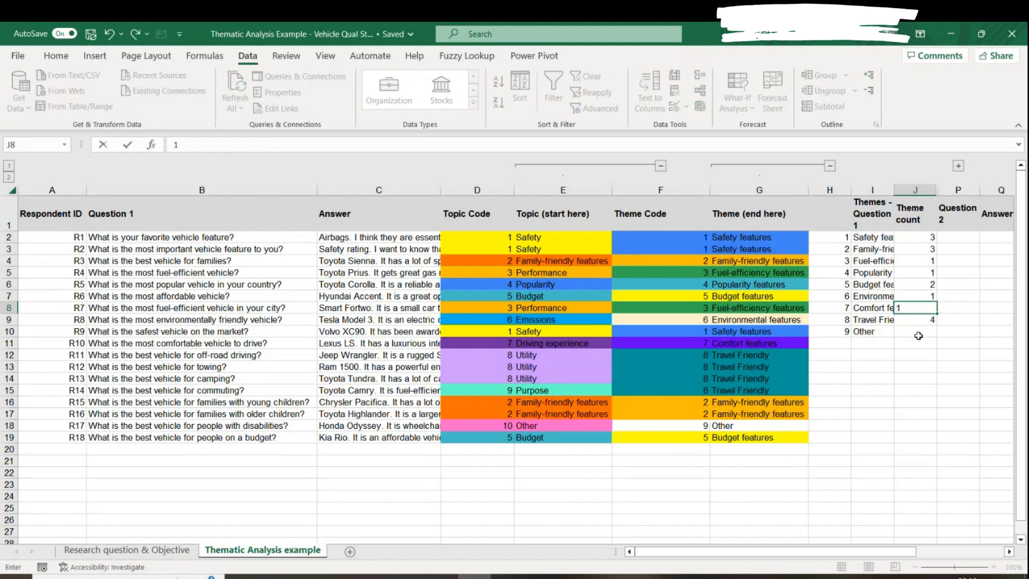
{"action": "left_click", "coordinate": [919, 336]}
{"action": "type", "text": "1"}
{"action": "key", "text": "ctrl+Return"}
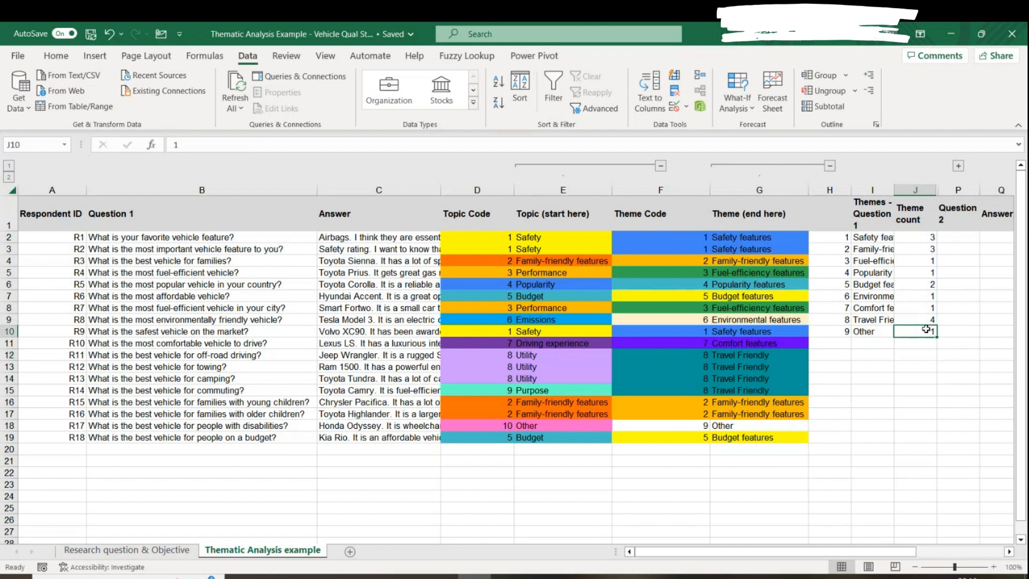
Select all theme counts of 1 in column J together to examine the least frequent themes.
{"action": "left_click", "coordinate": [925, 307], "text": "ctrl"}
{"action": "left_click", "coordinate": [925, 296], "text": "ctrl"}
{"action": "left_click", "coordinate": [925, 272], "text": "ctrl"}
{"action": "left_click", "coordinate": [924, 261], "text": "ctrl"}
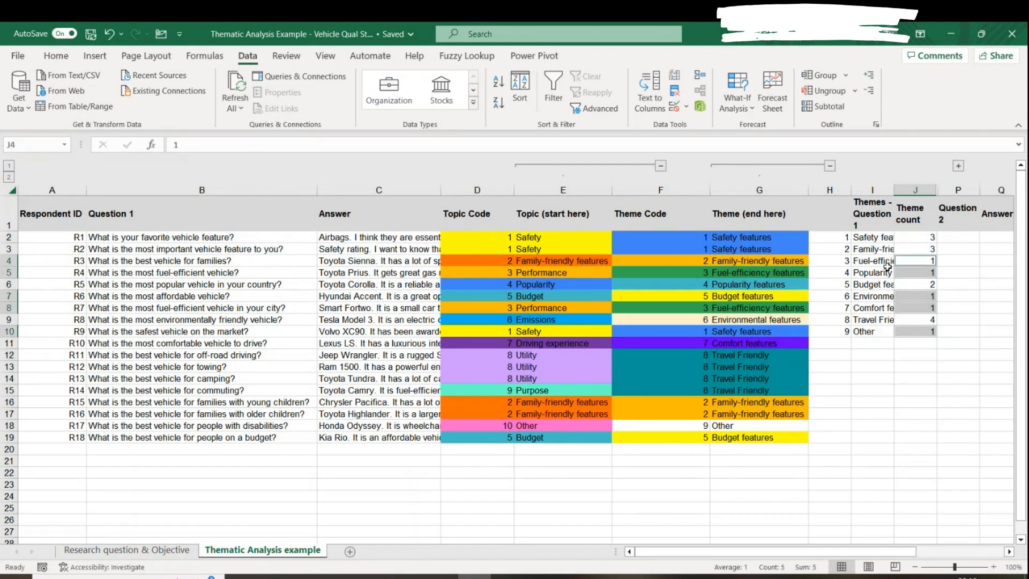
{"action": "left_click", "coordinate": [918, 413]}
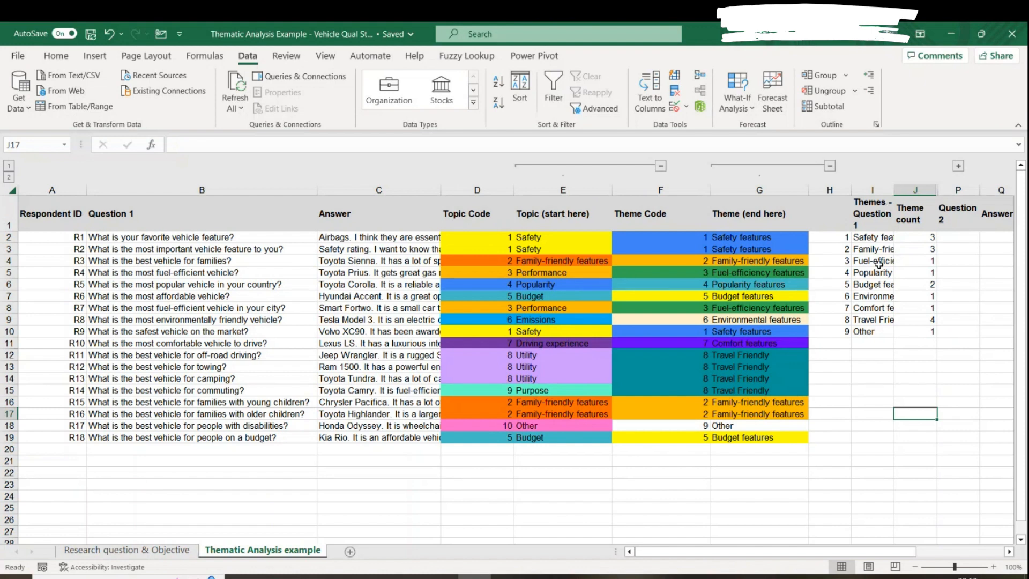
Widen column I to show more of the theme names beside their counts.
{"action": "left_click_drag", "start_coordinate": [898, 189], "coordinate": [907, 189]}
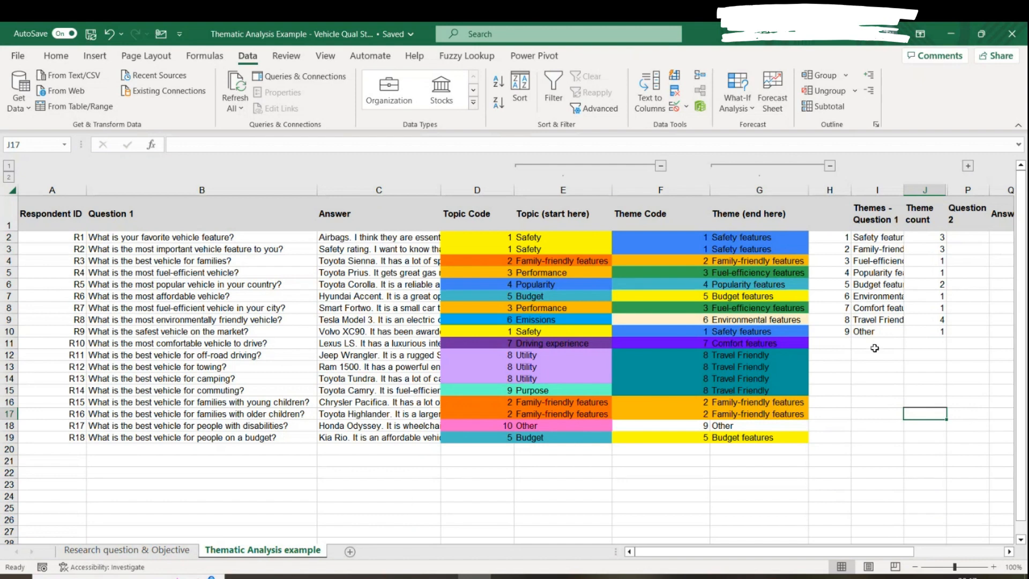
{"action": "left_click_drag", "start_coordinate": [904, 191], "coordinate": [913, 192]}
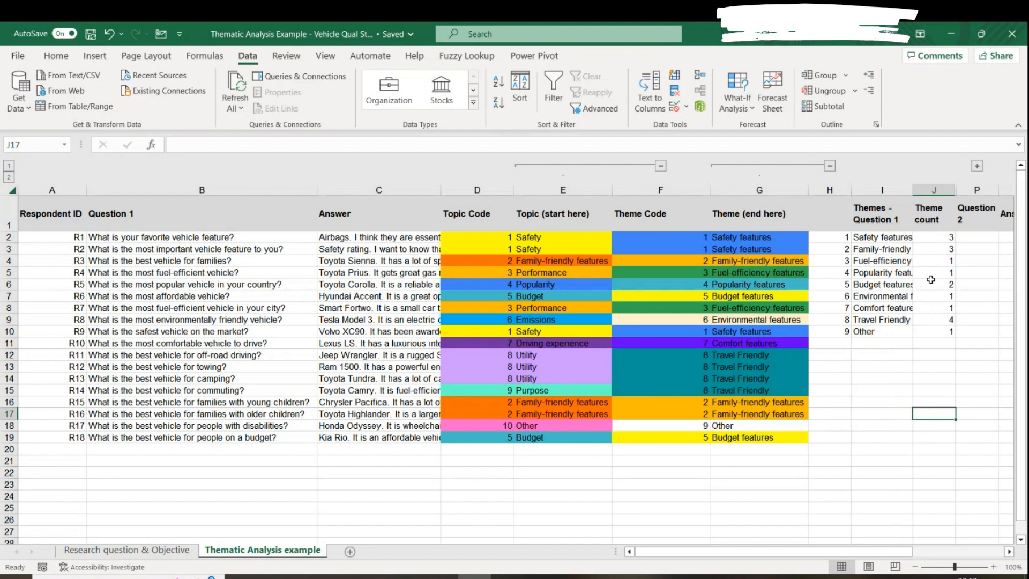
Review the theme counts in J2:J10 and the Travel Friendly, Safety and Family-friendly themes against the research questions and objective.
{"action": "left_click_drag", "start_coordinate": [934, 238], "coordinate": [932, 337]}
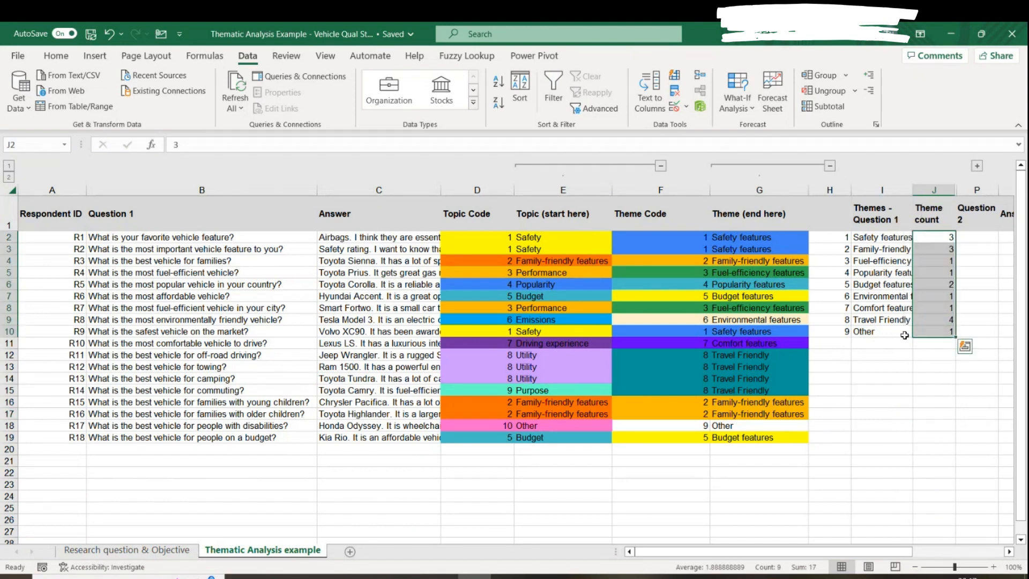
{"action": "left_click", "coordinate": [874, 320]}
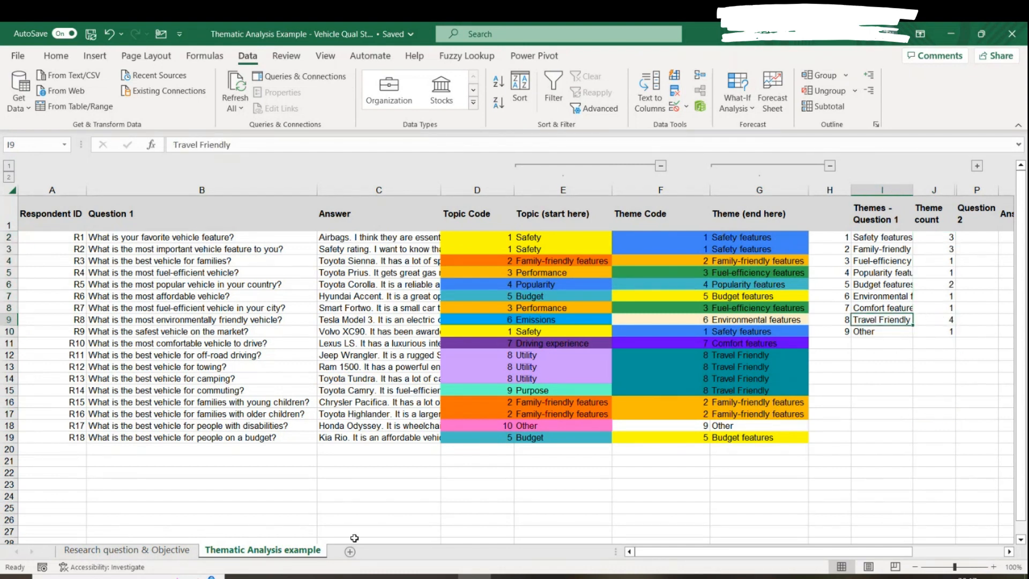
{"action": "left_click", "coordinate": [139, 553]}
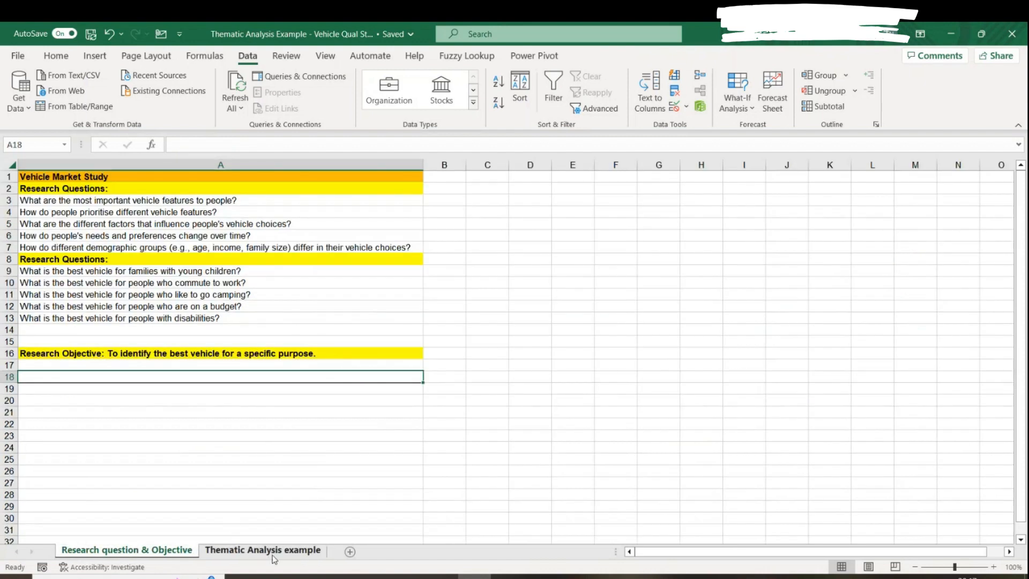
{"action": "left_click", "coordinate": [273, 553]}
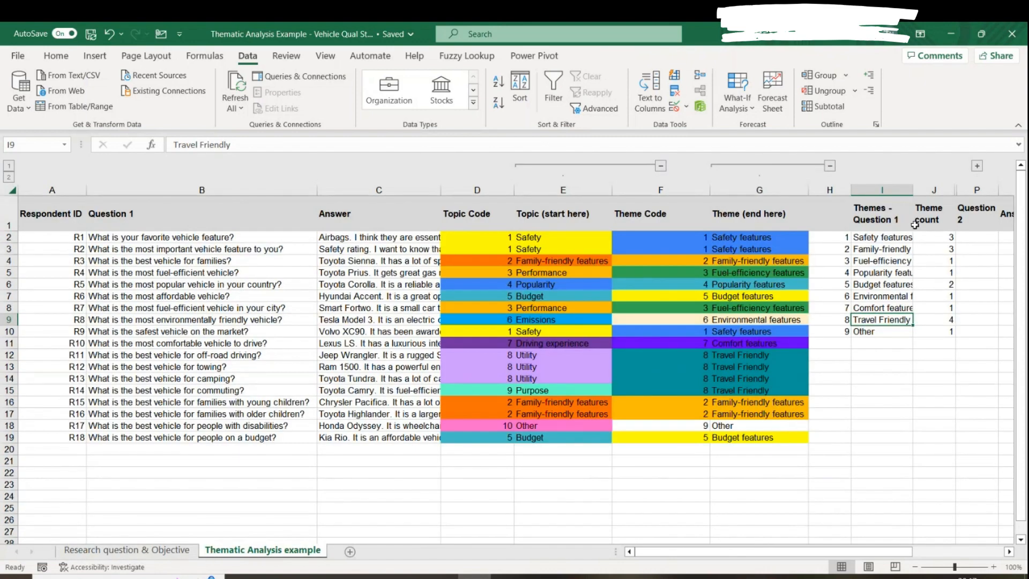
{"action": "left_click", "coordinate": [885, 249]}
{"action": "left_click", "coordinate": [884, 235]}
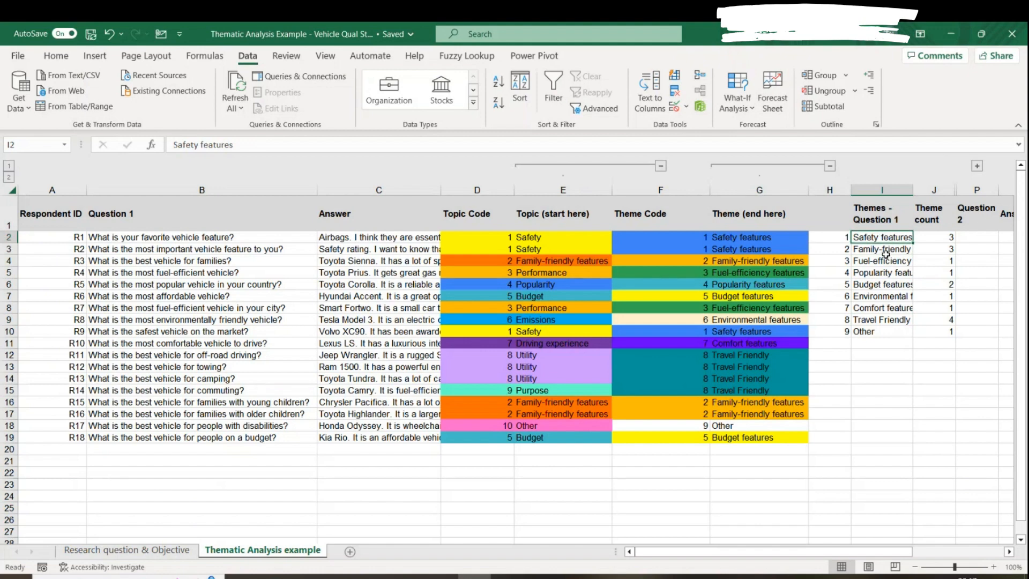
{"action": "left_click", "coordinate": [884, 250]}
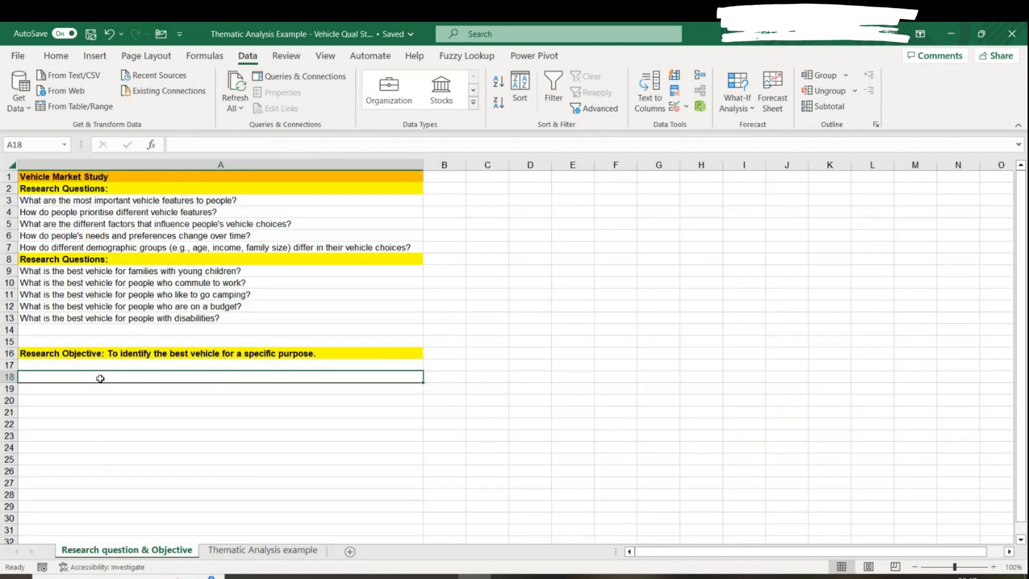
In A18 of the Research question & Objective sheet, write "Majority of respondents mentioned that the best vehicle feature is travel friendly features".
{"action": "type", "text": "Majo"}
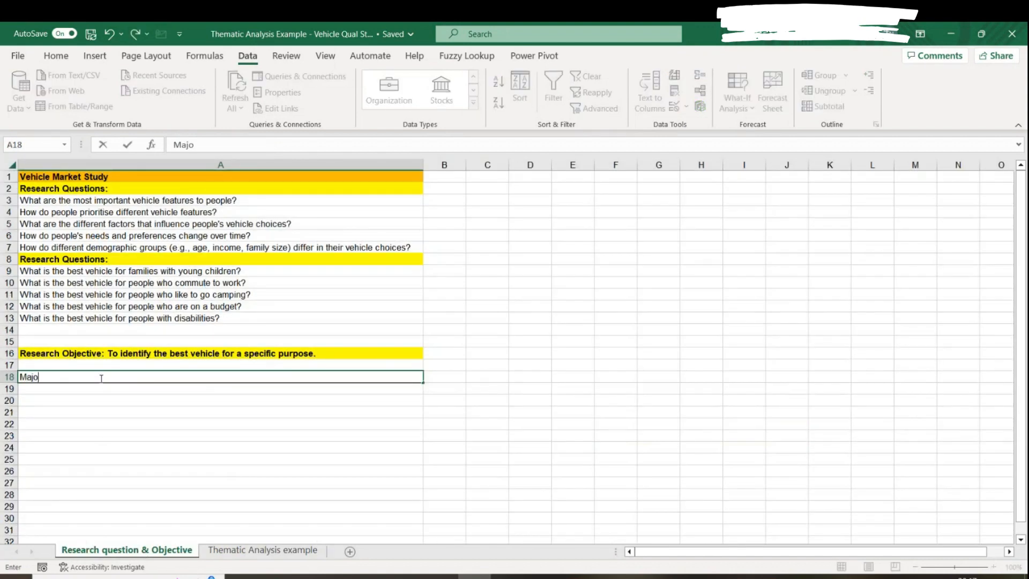
{"action": "type", "text": "rity of responde"}
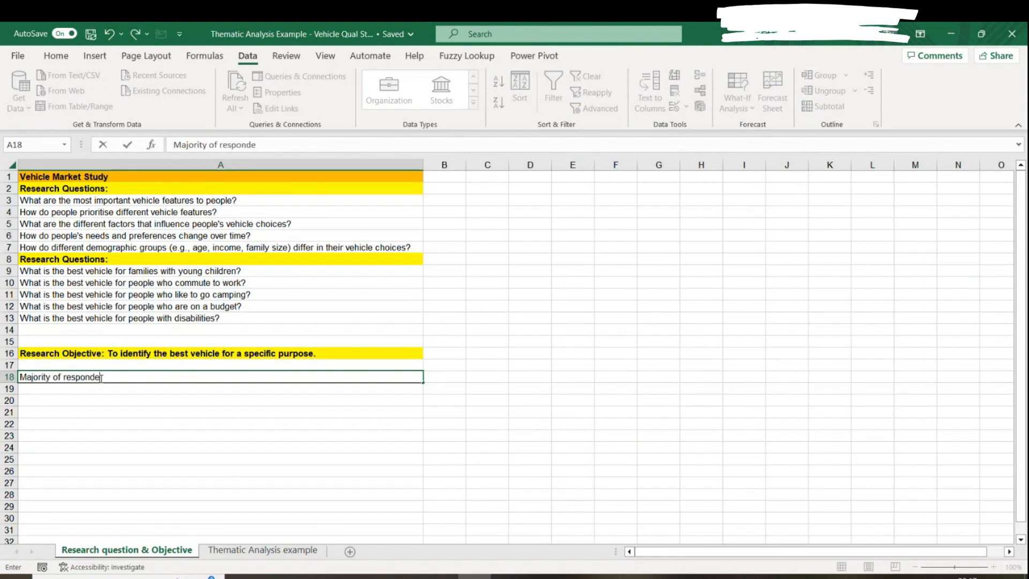
{"action": "type", "text": "nts mentioned t"}
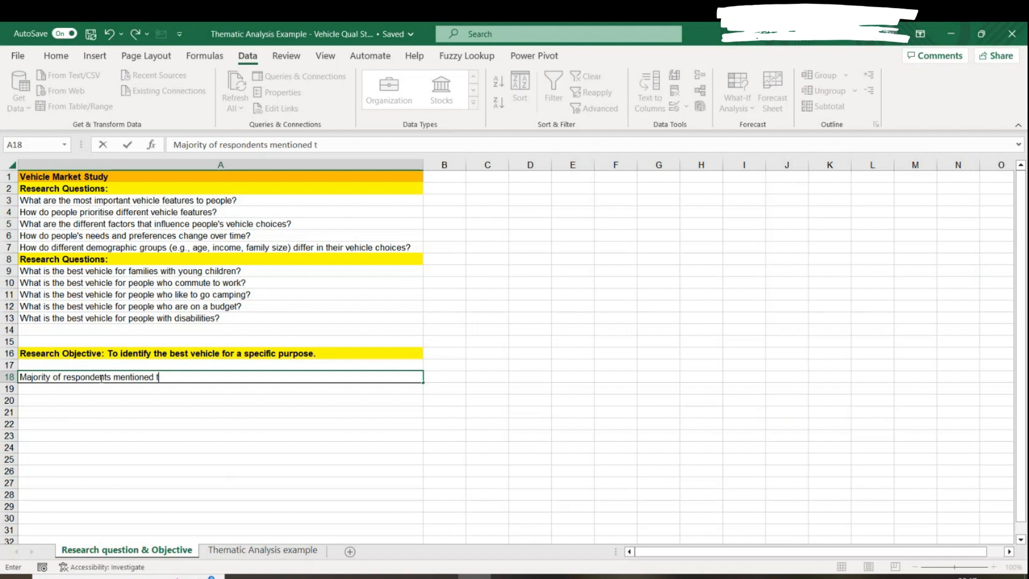
{"action": "type", "text": "hat the bes"}
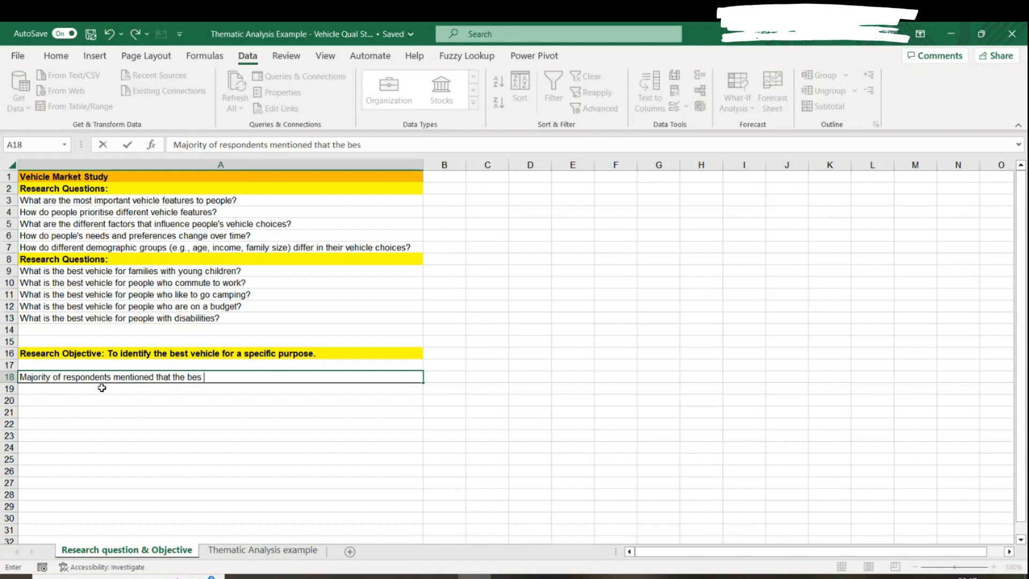
{"action": "type", "text": "t vehicle featur"}
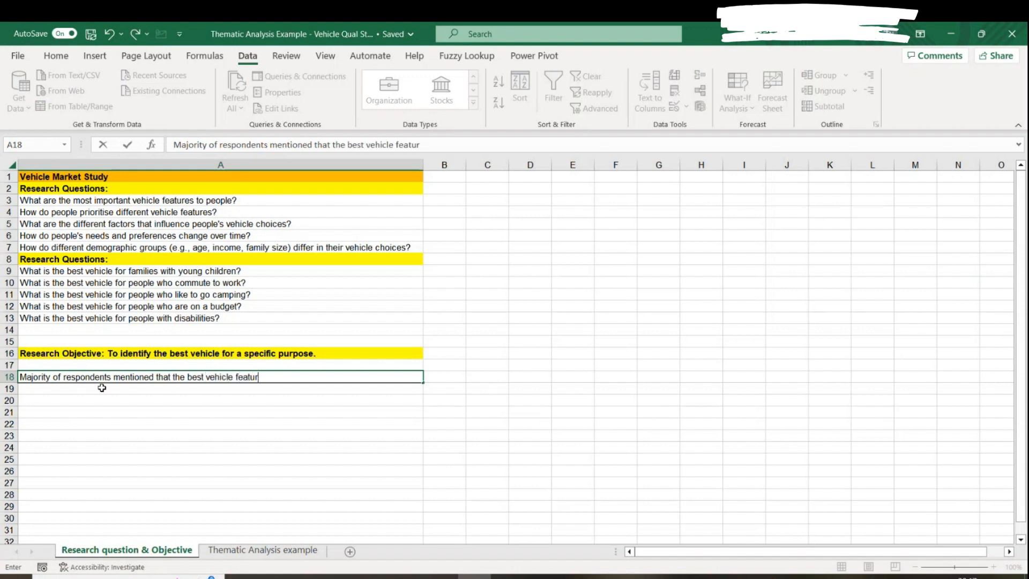
{"action": "type", "text": "e is travel friendly"}
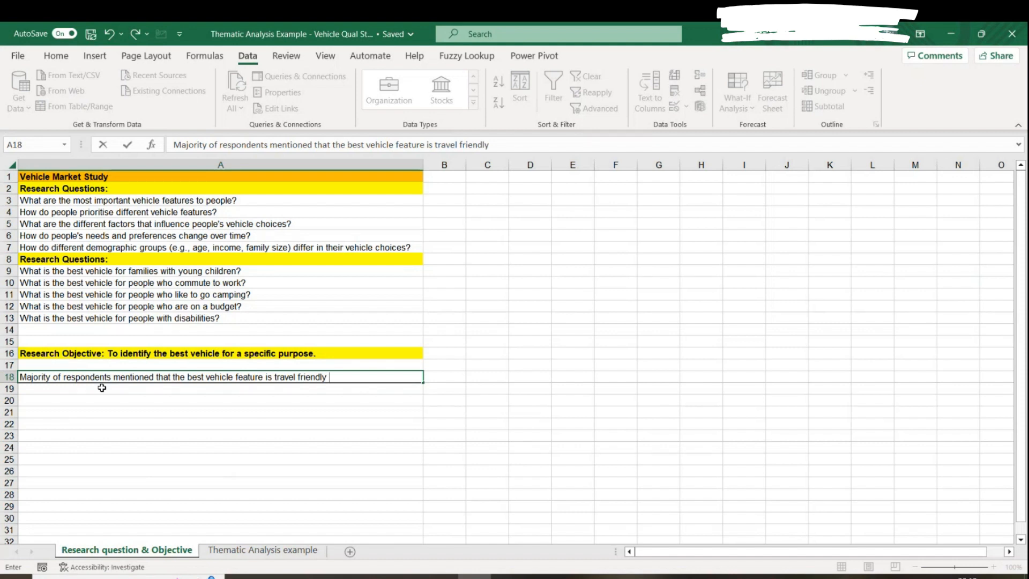
{"action": "type", "text": "features"}
Reword the A18 finding as "Majority of respondents mentioned that what is most important to them is travel friendly features in a vehicle".
{"action": "double_click", "coordinate": [172, 378]}
{"action": "left_click_drag", "start_coordinate": [173, 378], "coordinate": [264, 377]}
{"action": "type", "text": "t"}
{"action": "key", "text": "BackSpace"}
{"action": "type", "text": "wha"}
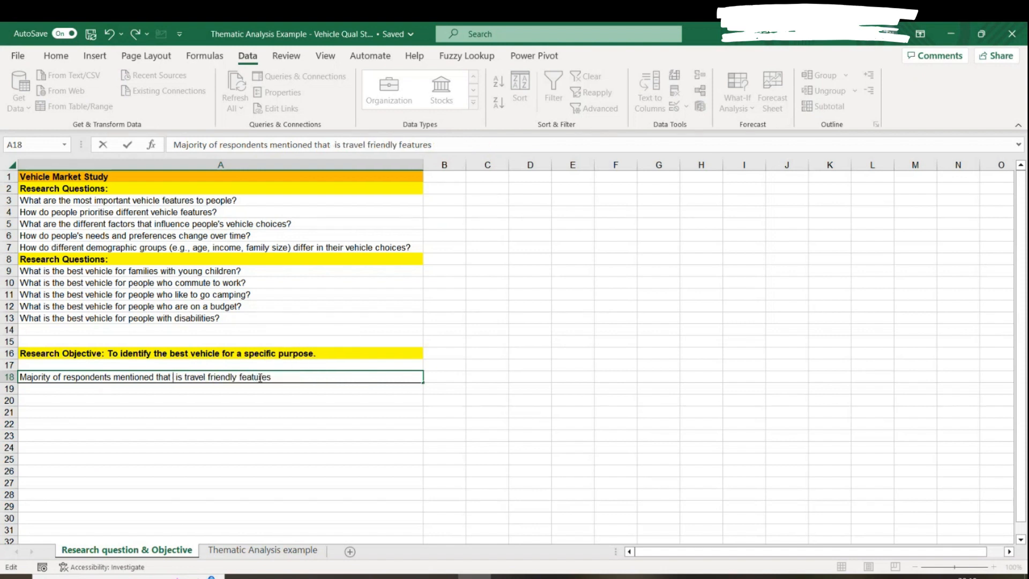
{"action": "type", "text": "t is most imp"}
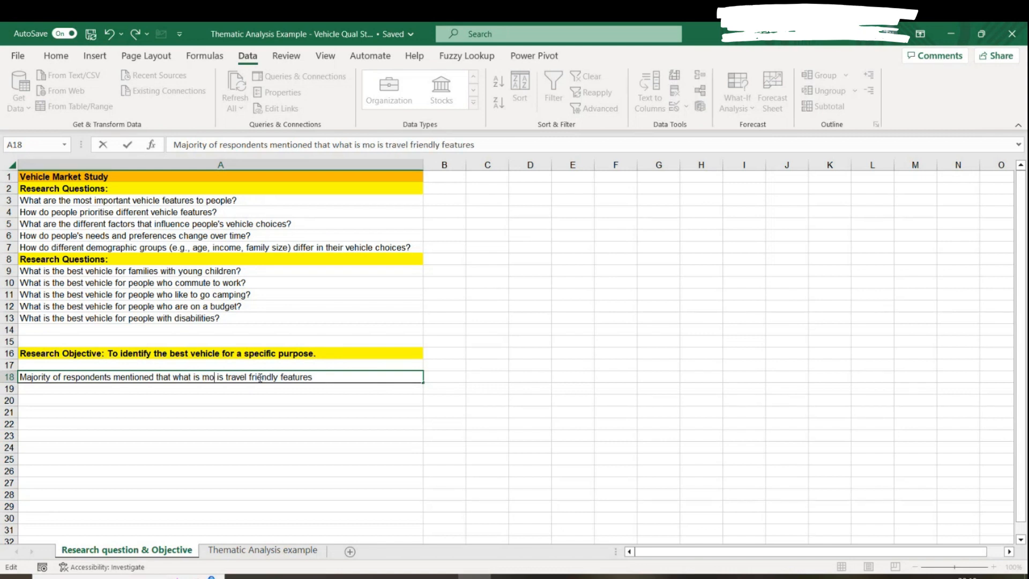
{"action": "type", "text": "ortant to th"}
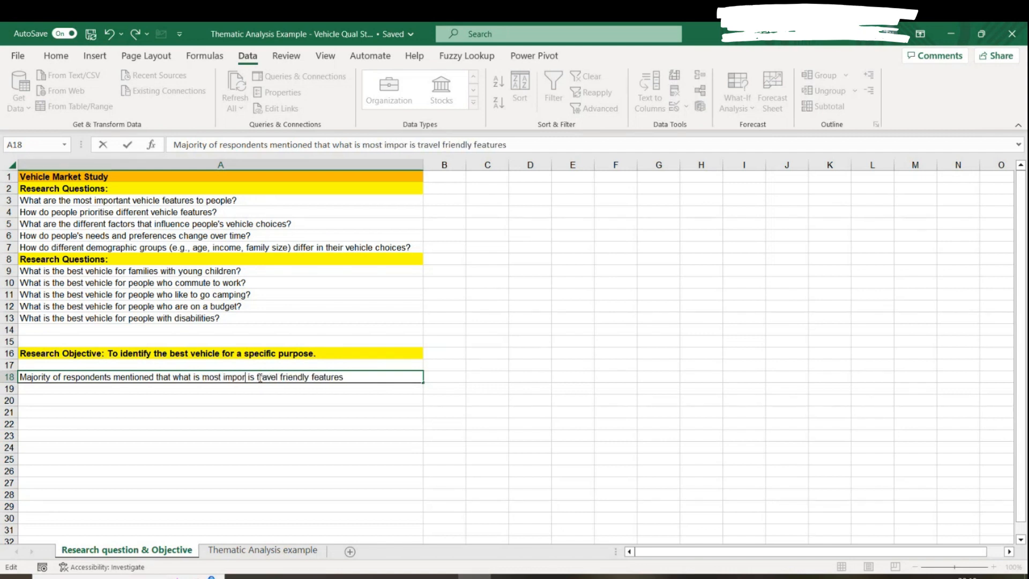
{"action": "type", "text": "em"}
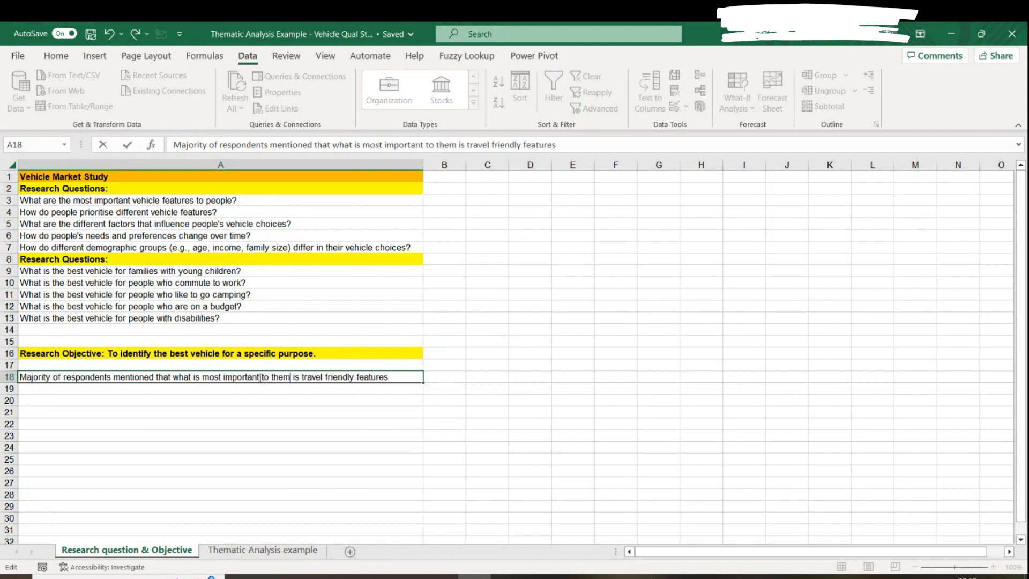
{"action": "key", "text": "BackSpace"}
{"action": "type", "text": "in a vehicle"}
{"action": "key", "text": "Return"}
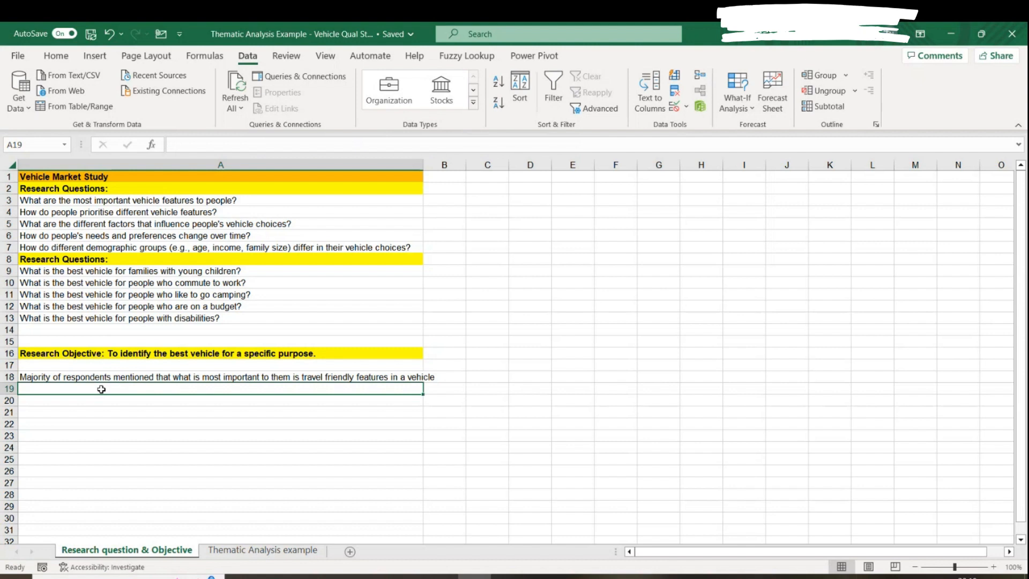
Enter the second finding in A19: "Safety and family friendly features was also mentioned as some of the most important vehicle features".
{"action": "type", "text": "Safet"}
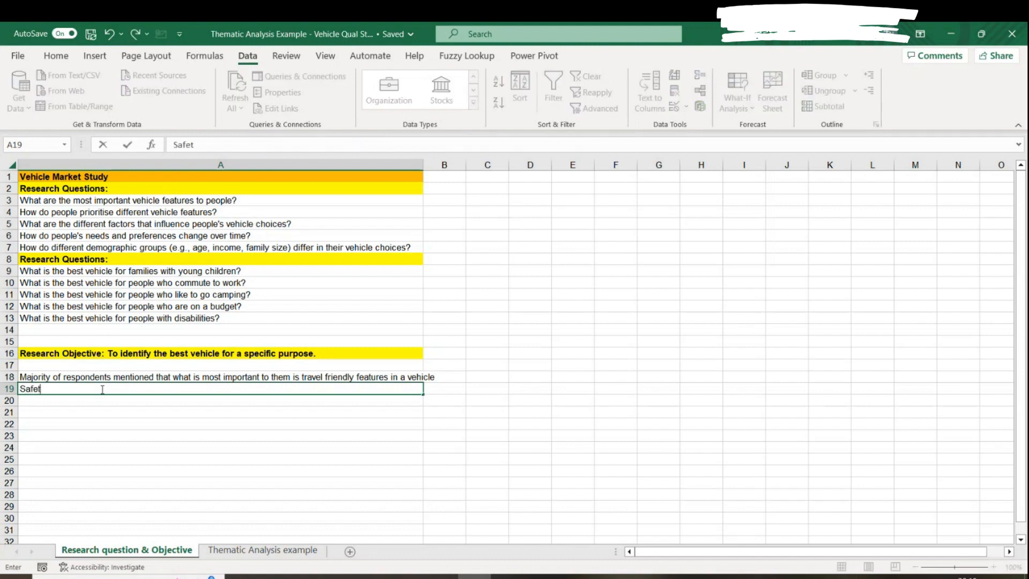
{"action": "type", "text": "y and"}
{"action": "left_click", "coordinate": [264, 550]}
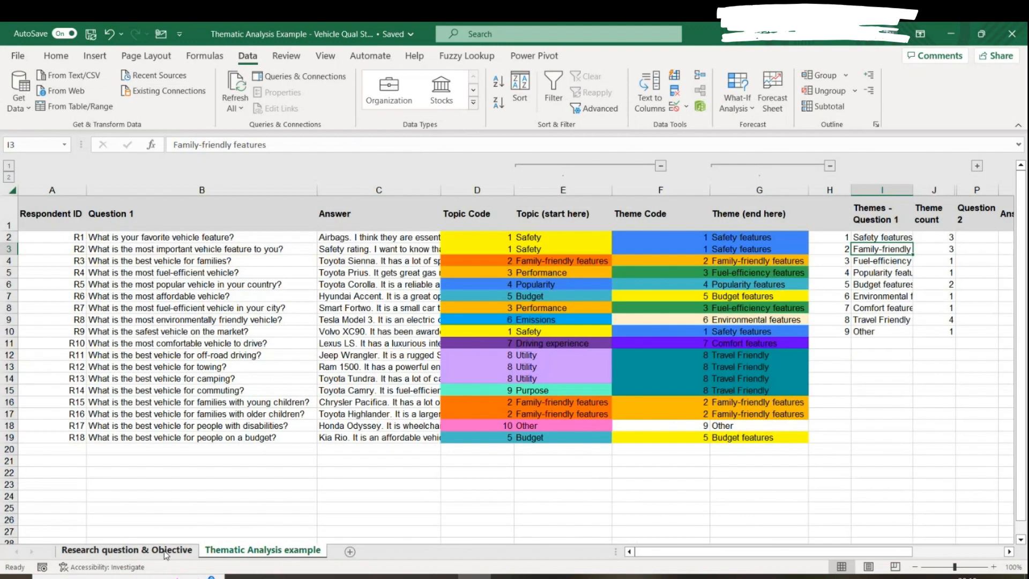
{"action": "left_click", "coordinate": [163, 550]}
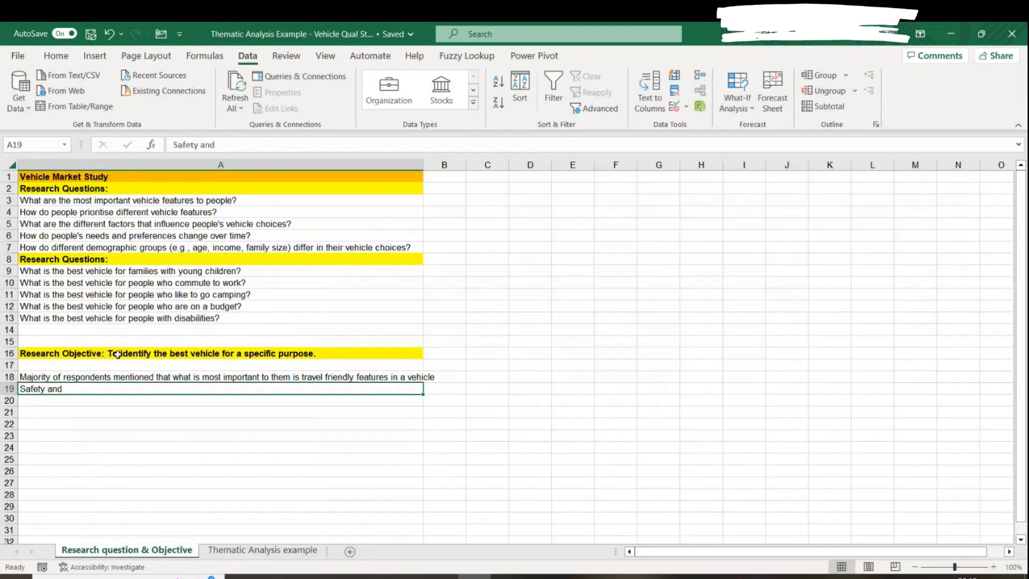
{"action": "double_click", "coordinate": [84, 386]}
{"action": "type", "text": "fa"}
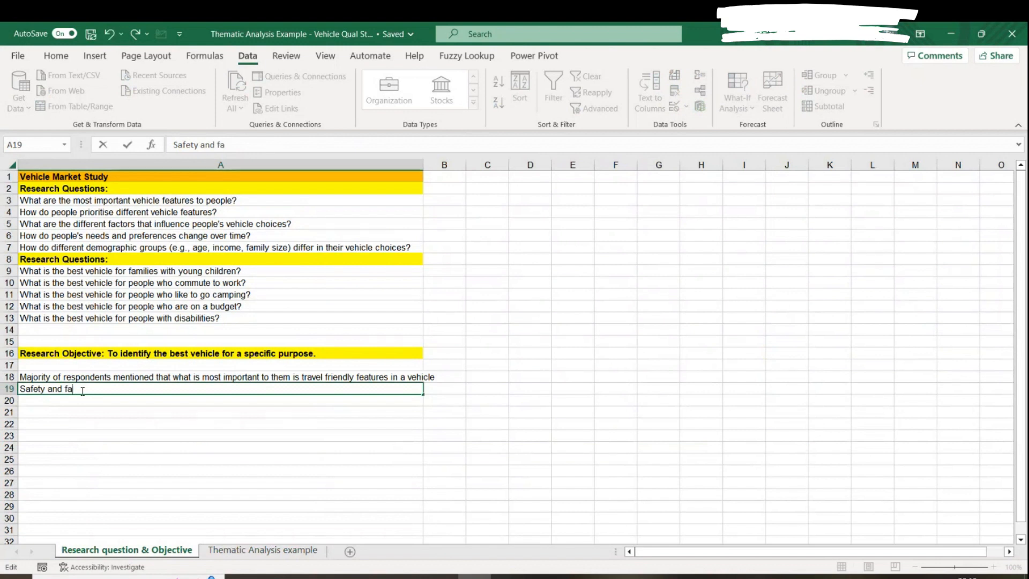
{"action": "type", "text": "mily friendly fea"}
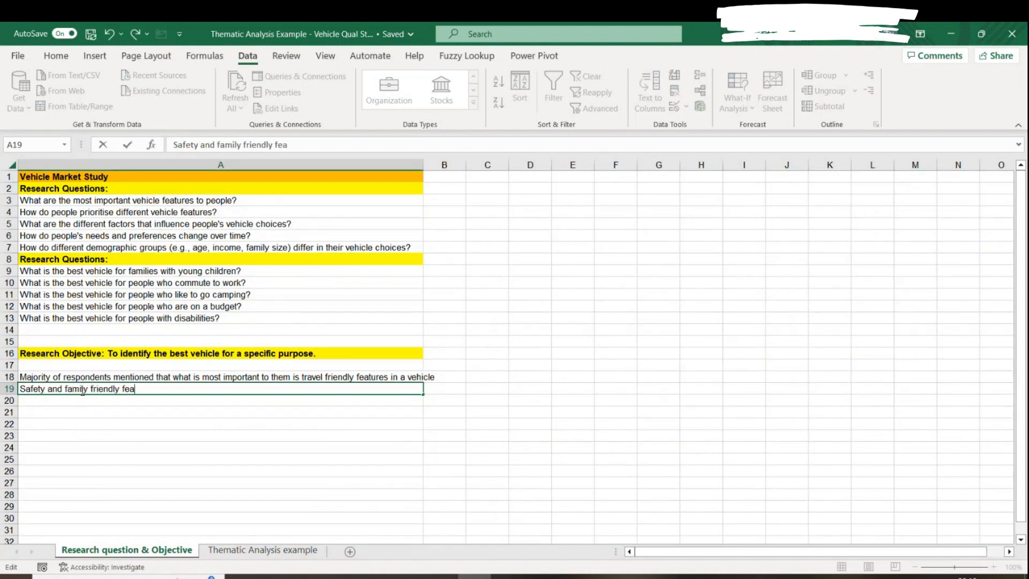
{"action": "type", "text": "tures was also mention"}
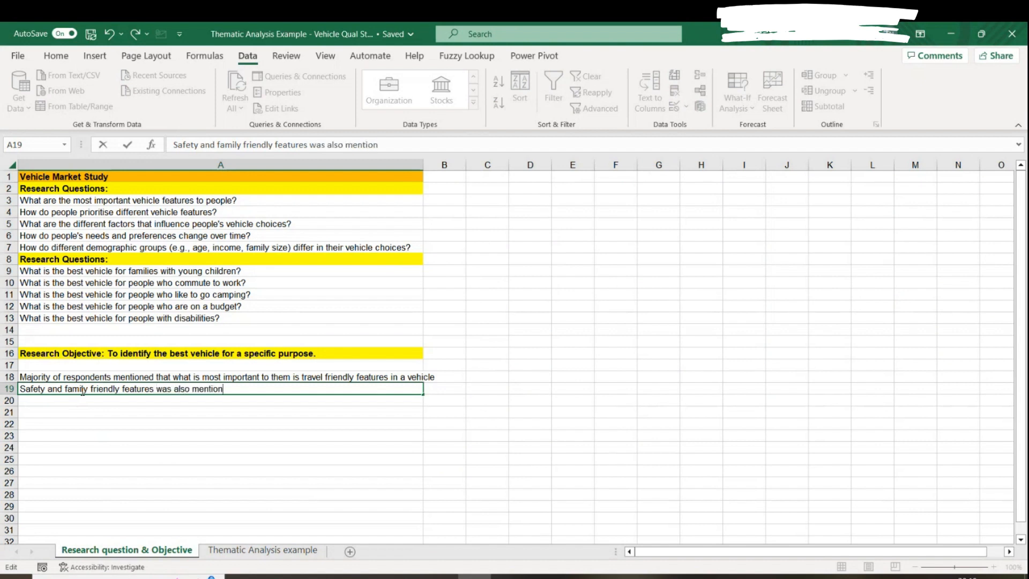
{"action": "type", "text": "ed as some of th"}
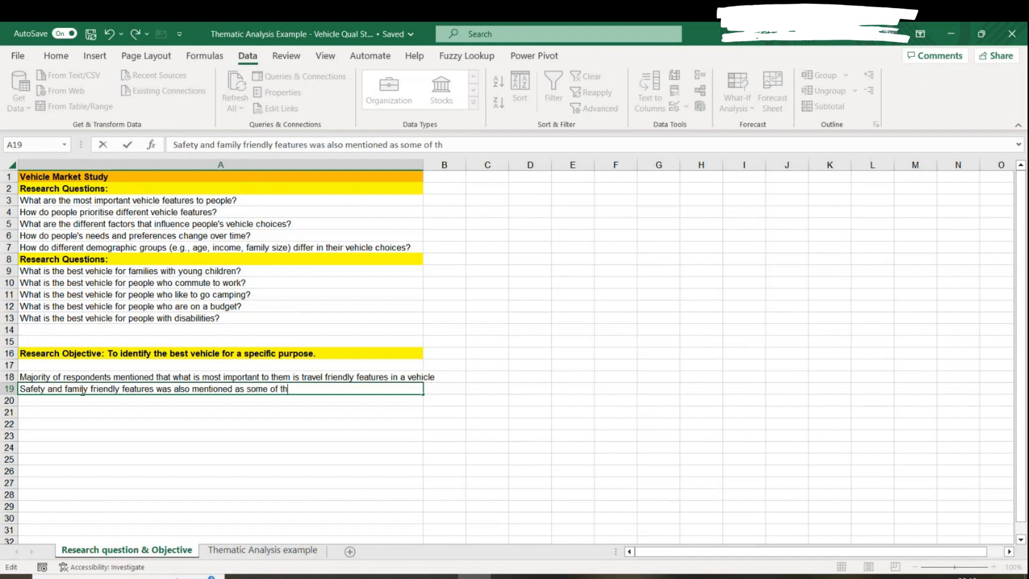
{"action": "type", "text": "e most omportant "}
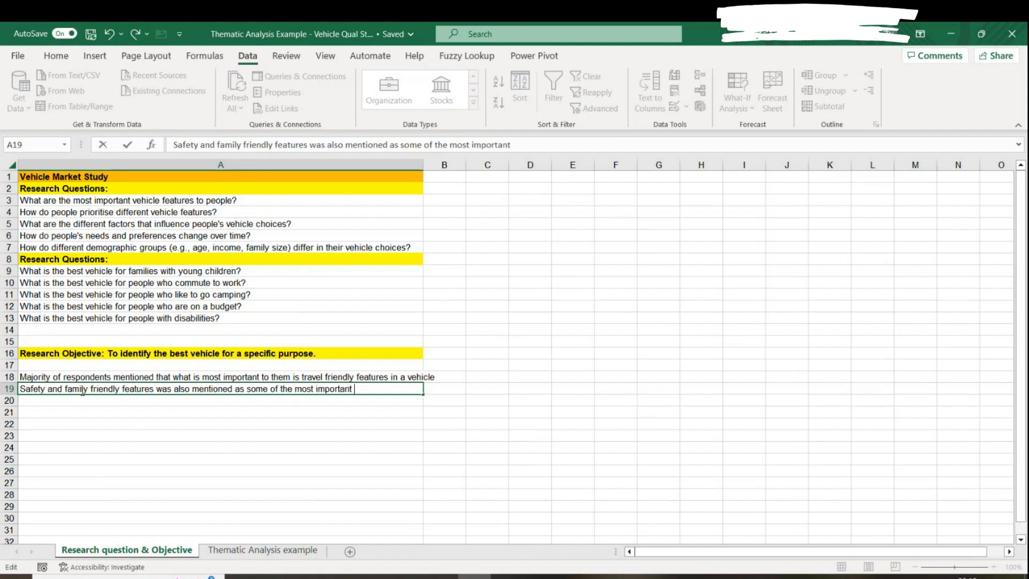
{"action": "type", "text": "vehicle feat"}
{"action": "type", "text": "ures"}
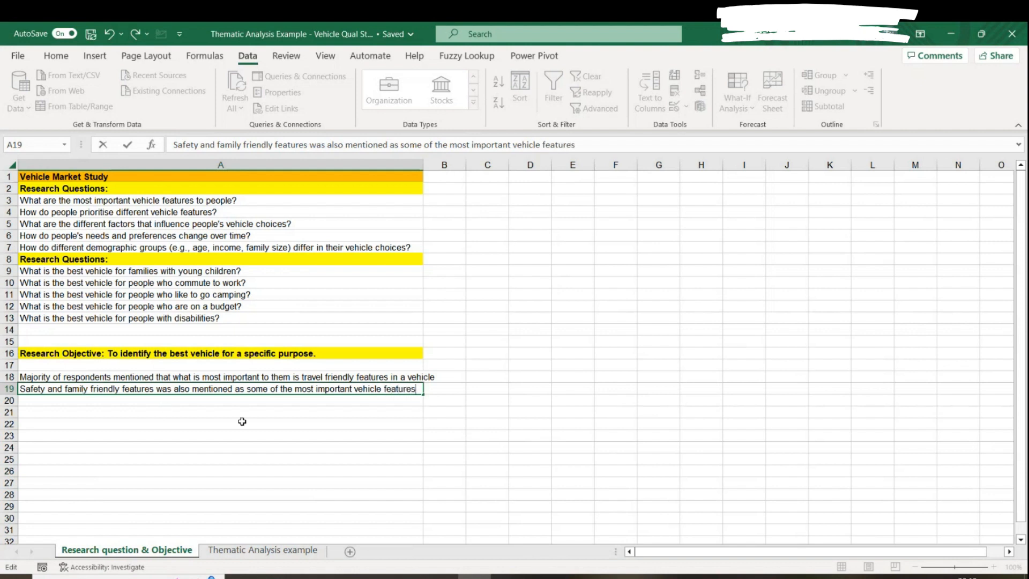
{"action": "key", "text": "Return"}
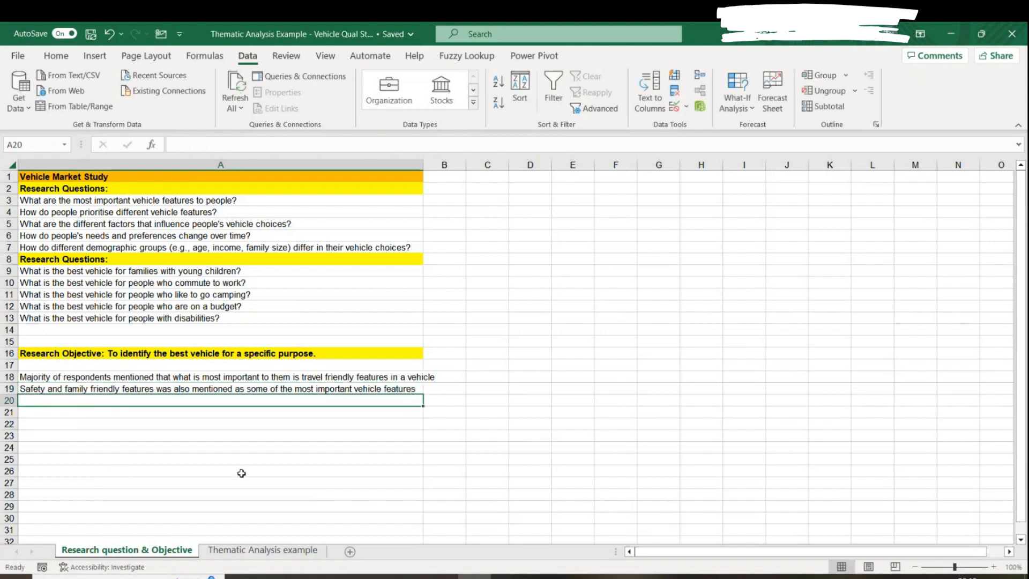
Reread the findings in A18 and A19 and check them against the research questions listed above.
{"action": "left_click", "coordinate": [39, 375]}
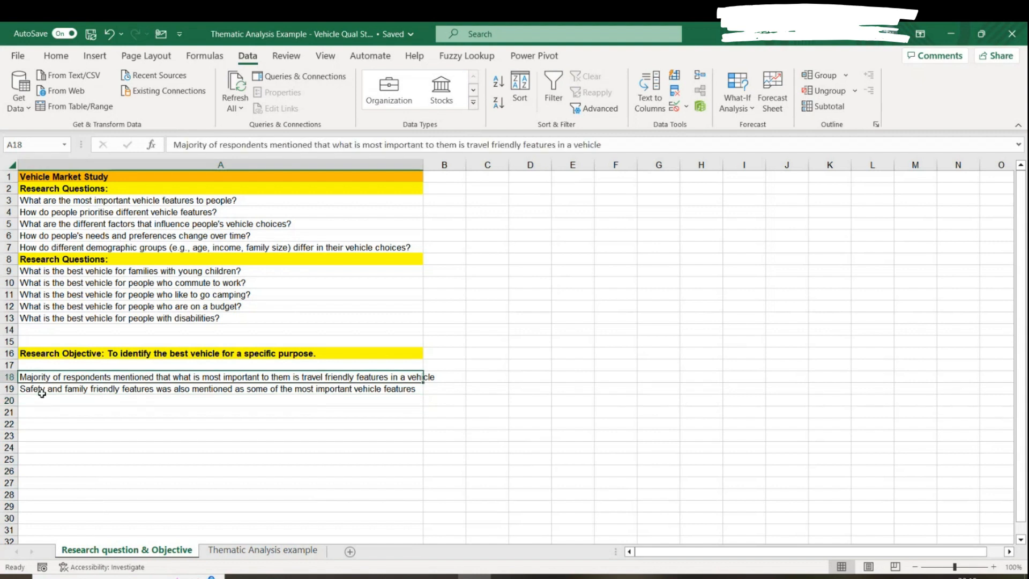
{"action": "left_click", "coordinate": [42, 393]}
{"action": "left_click", "coordinate": [137, 378]}
{"action": "left_click", "coordinate": [206, 388]}
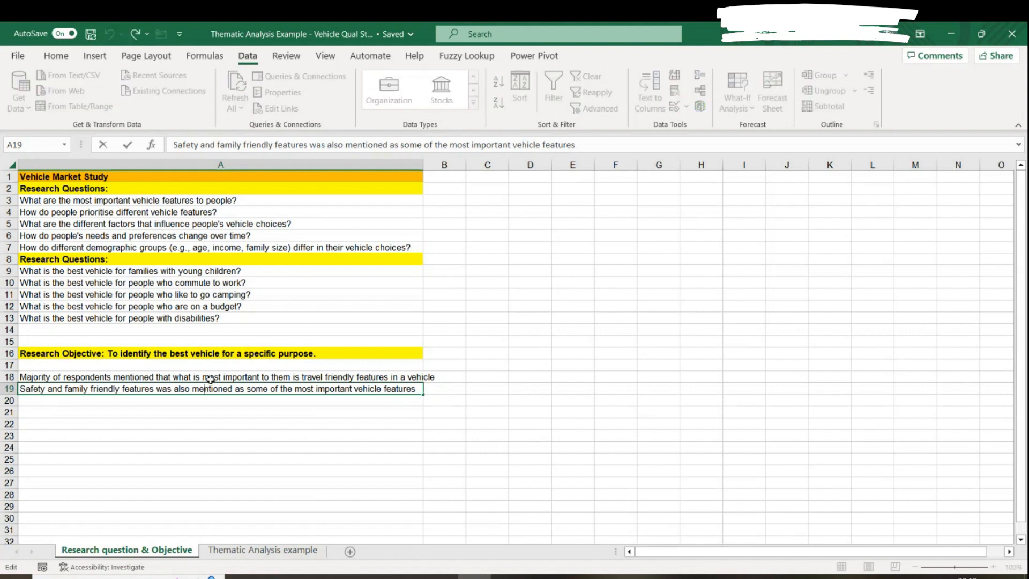
{"action": "left_click", "coordinate": [224, 381]}
{"action": "left_click_drag", "start_coordinate": [224, 382], "coordinate": [230, 392]}
{"action": "left_click", "coordinate": [239, 424]}
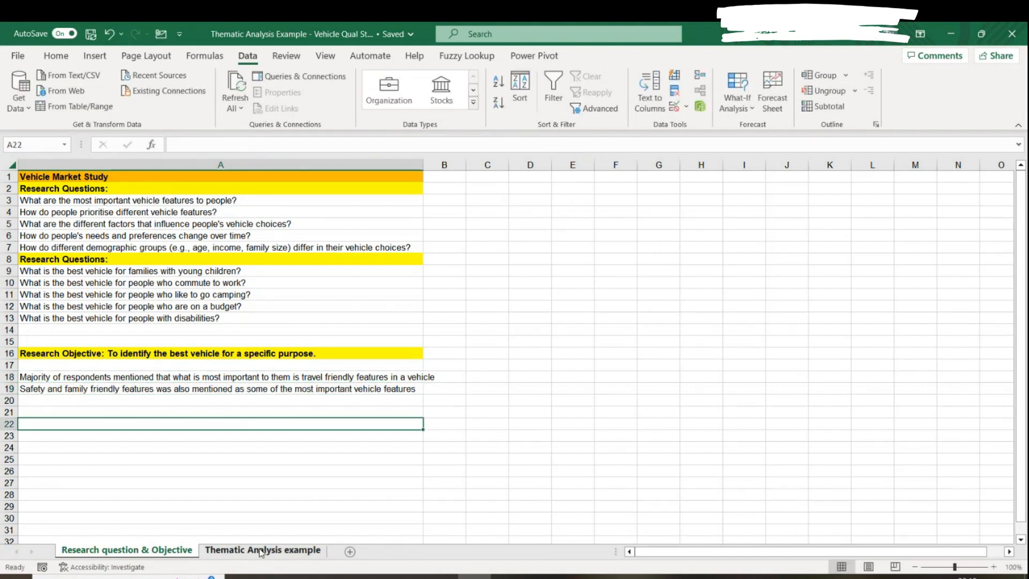
{"action": "left_click_drag", "start_coordinate": [42, 202], "coordinate": [79, 260]}
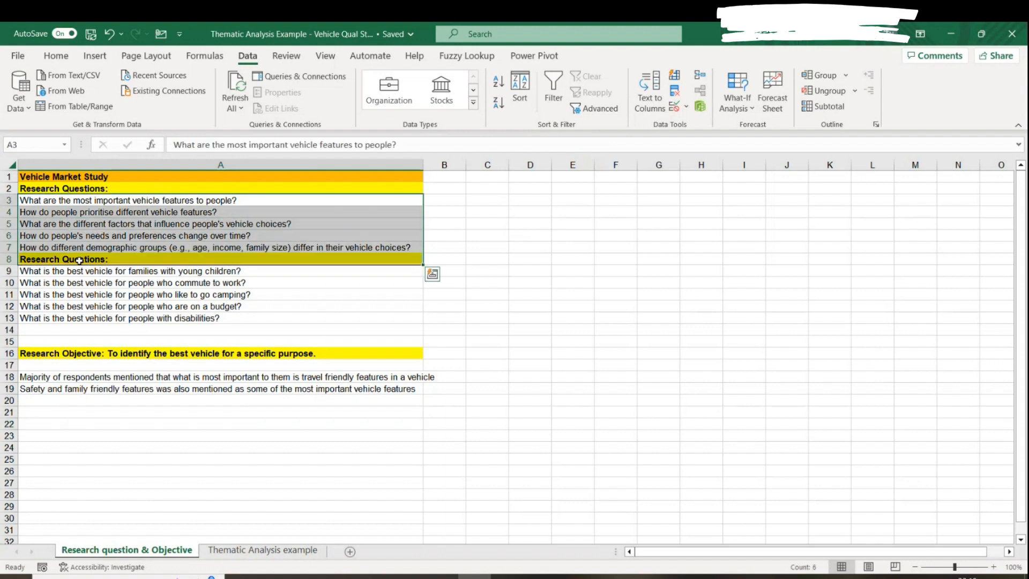
{"action": "left_click", "coordinate": [94, 296]}
Examine the coded responses in rows 2 to 19 of the Thematic Analysis example sheet, including the first topic codes.
{"action": "left_click", "coordinate": [245, 550]}
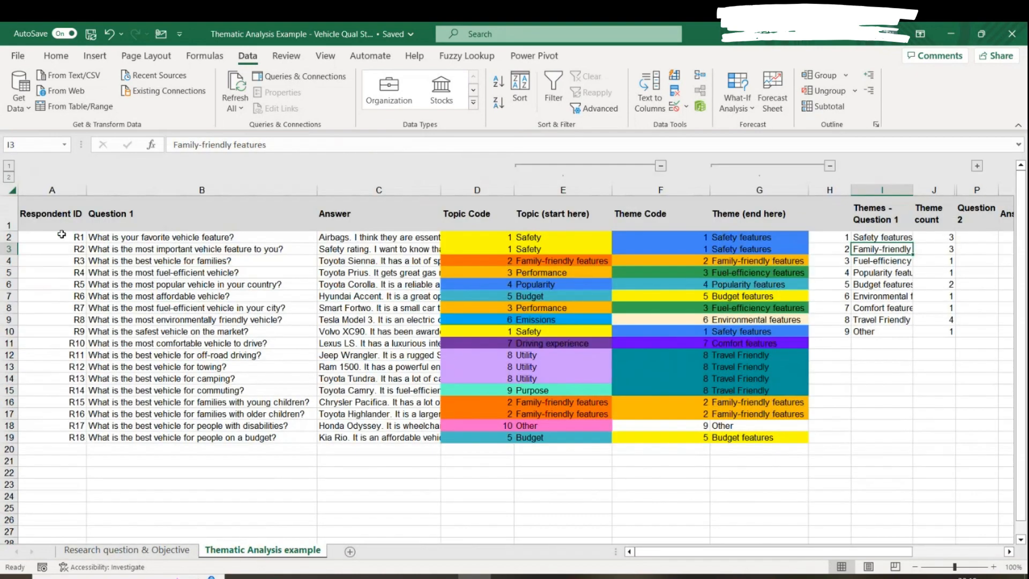
{"action": "left_click_drag", "start_coordinate": [9, 237], "coordinate": [52, 433]}
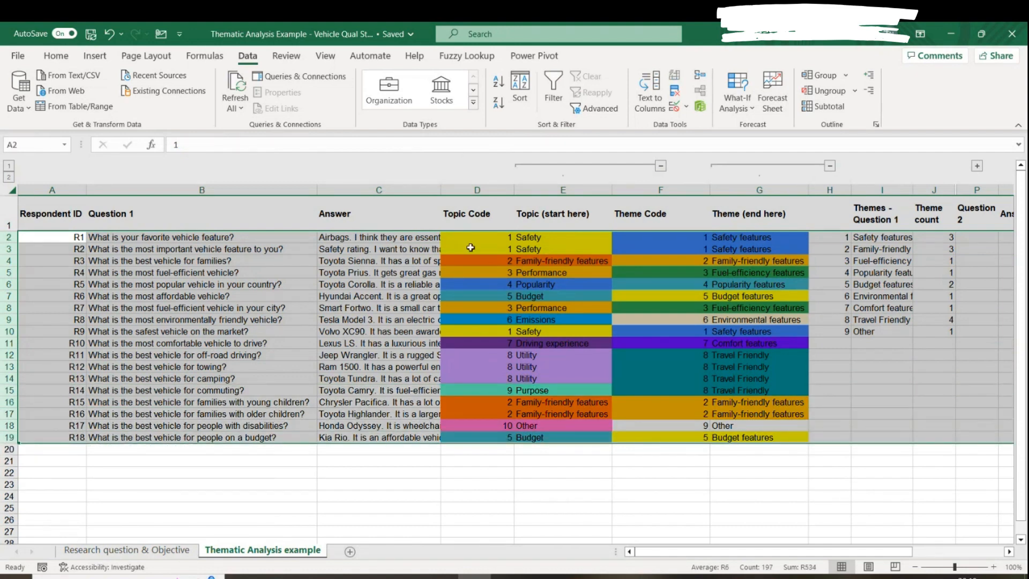
{"action": "left_click", "coordinate": [472, 249]}
{"action": "left_click", "coordinate": [542, 237]}
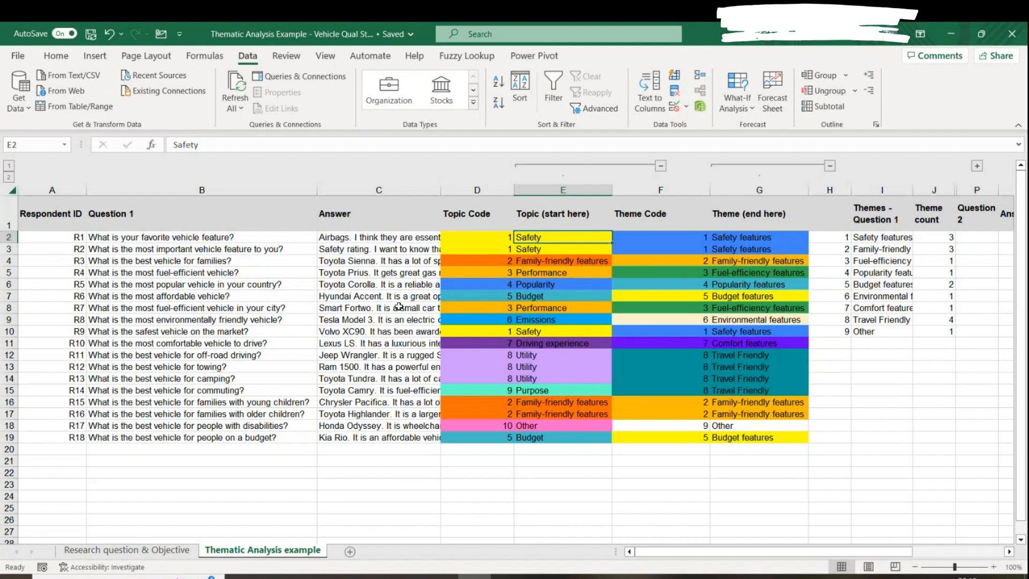
{"action": "left_click", "coordinate": [493, 235]}
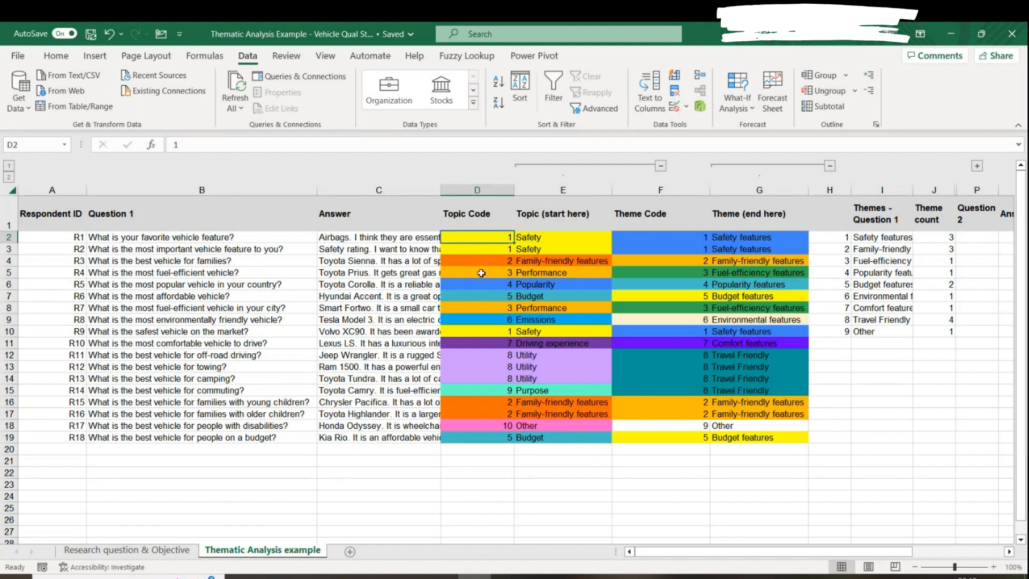
Check the topic codes in column D against the respondents' full answers in column C, including the towing, disability and environmentally friendly vehicle responses.
{"action": "left_click", "coordinate": [487, 214]}
{"action": "left_click", "coordinate": [507, 239]}
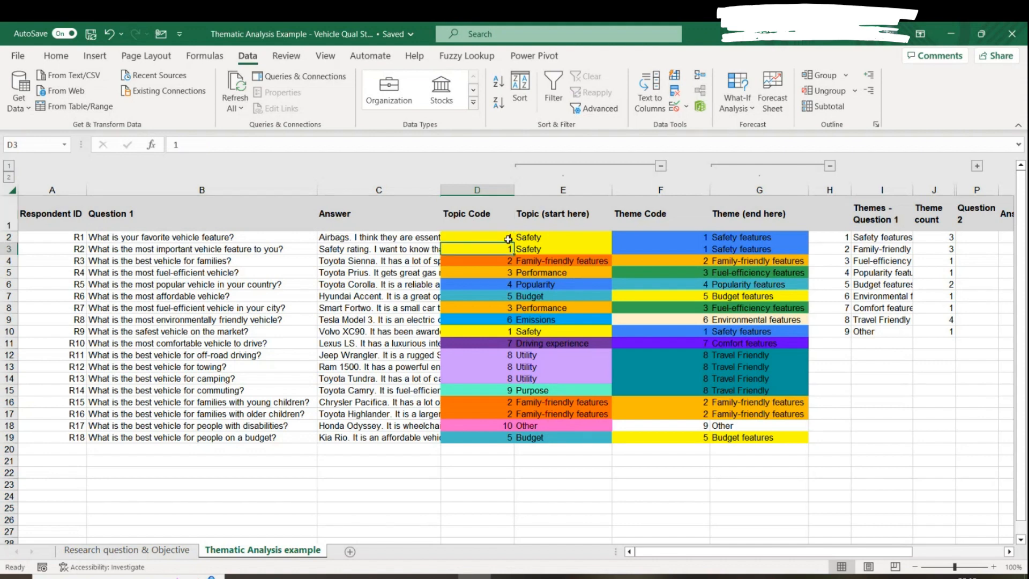
{"action": "left_click", "coordinate": [535, 238]}
{"action": "left_click", "coordinate": [484, 249]}
{"action": "left_click", "coordinate": [474, 317]}
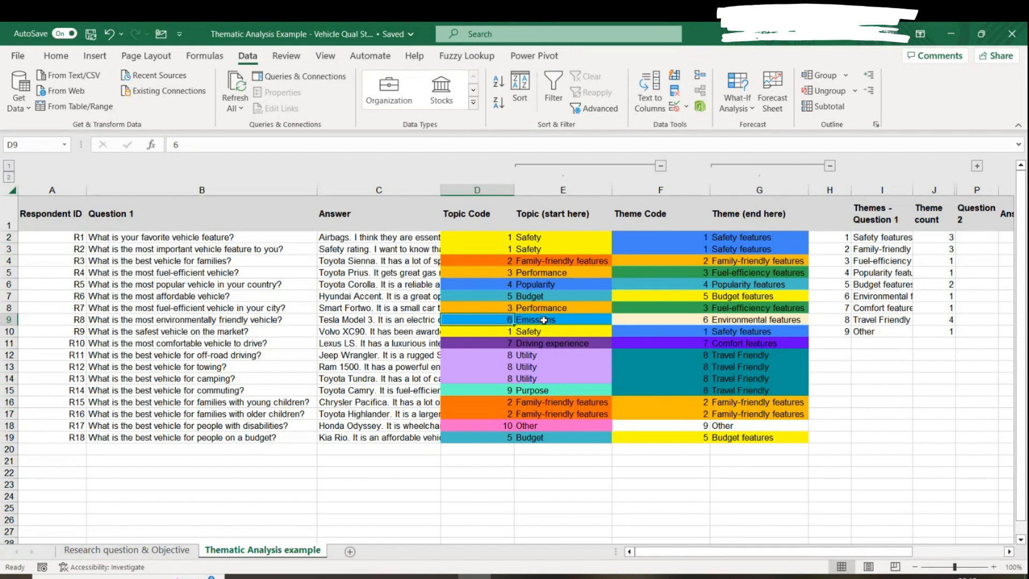
{"action": "left_click", "coordinate": [392, 333]}
{"action": "left_click", "coordinate": [390, 368]}
{"action": "left_click", "coordinate": [391, 426]}
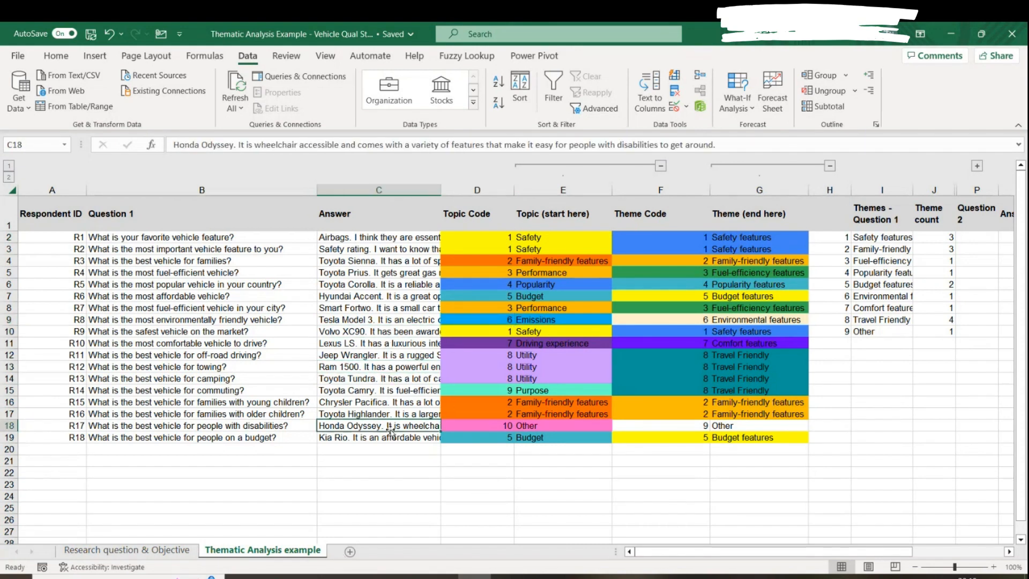
{"action": "left_click", "coordinate": [411, 388]}
{"action": "left_click", "coordinate": [401, 368]}
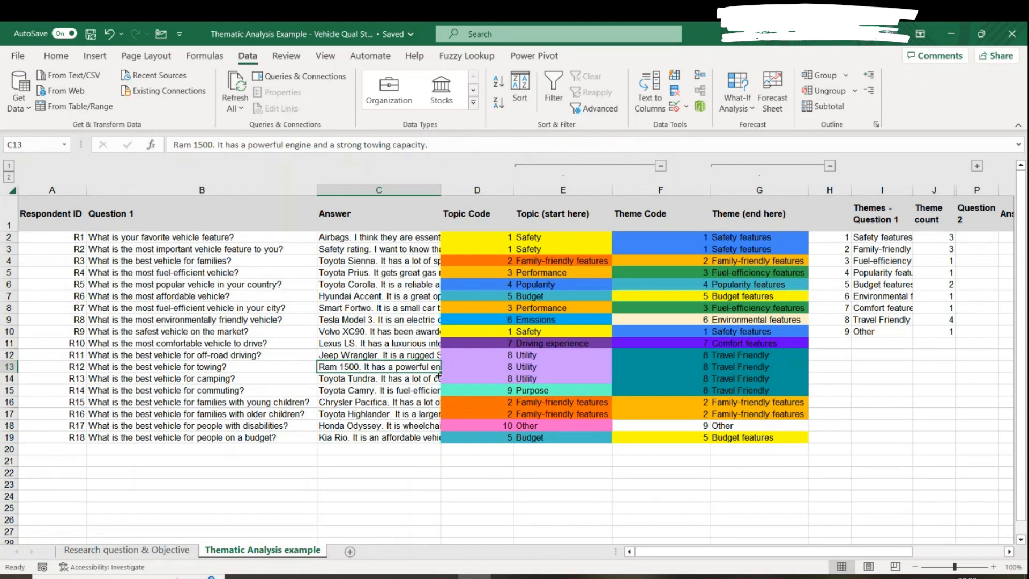
{"action": "left_click", "coordinate": [370, 320]}
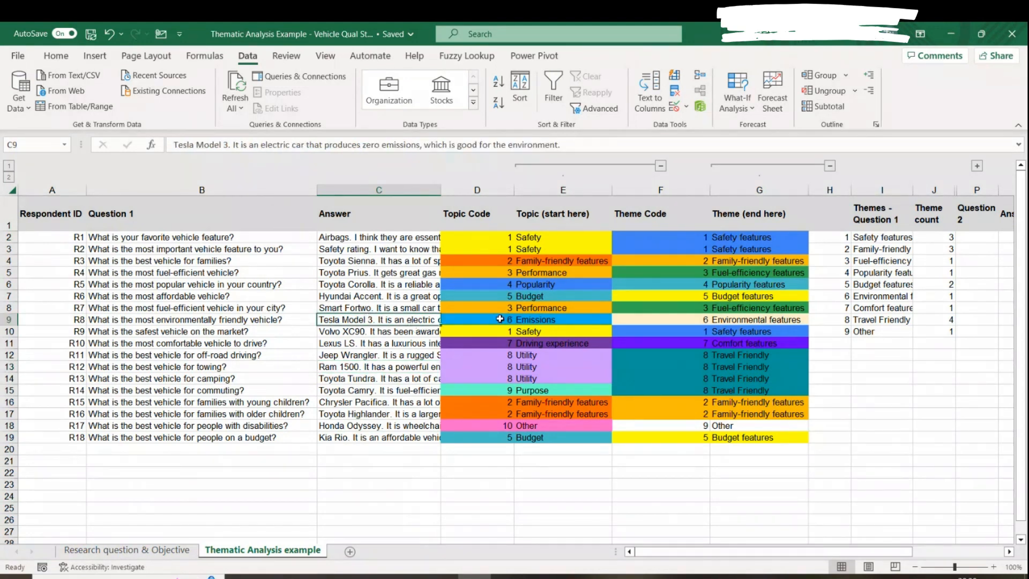
{"action": "left_click", "coordinate": [501, 319]}
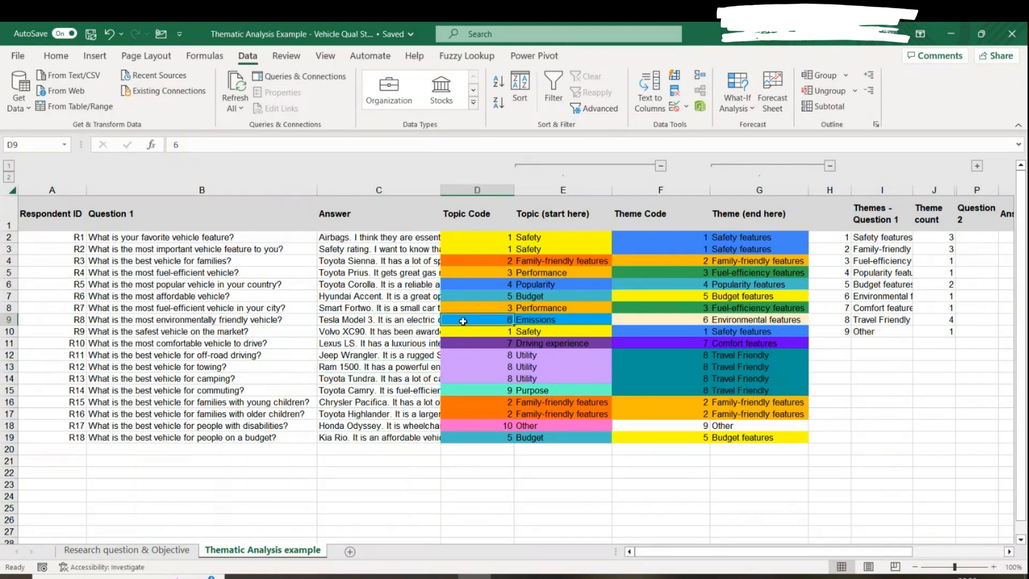
Review the starting topics in column E and compare them with the final themes in column G for rows 2 to 19.
{"action": "left_click", "coordinate": [544, 236]}
{"action": "key", "text": "ctrl+shift+Down"}
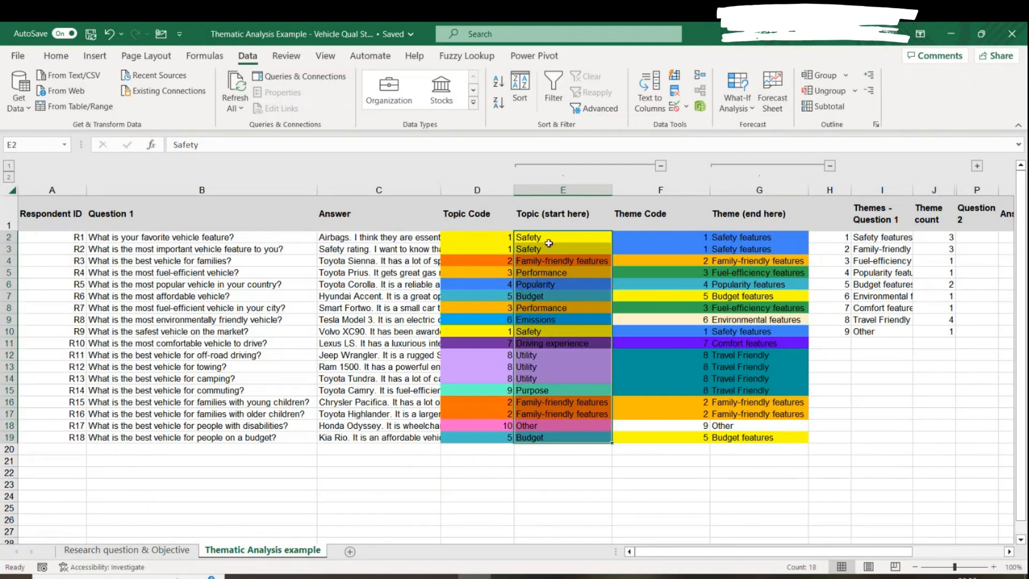
{"action": "key", "text": "Down"}
{"action": "key", "text": "Down"}
{"action": "key", "text": "Down"}
{"action": "key", "text": "Down"}
{"action": "key", "text": "Down"}
{"action": "key", "text": "Down"}
{"action": "key", "text": "Down"}
{"action": "key", "text": "Down"}
{"action": "key", "text": "Down"}
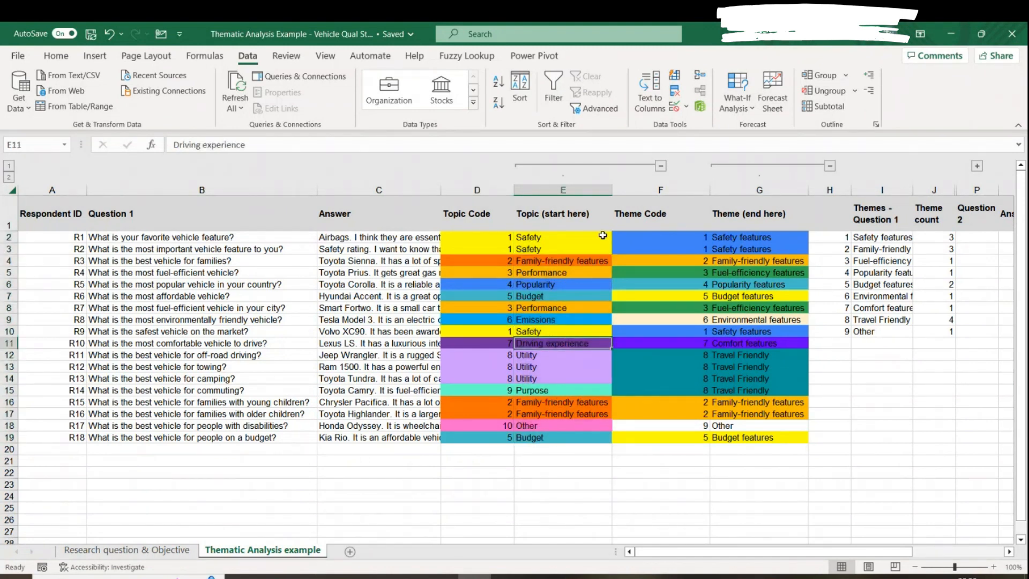
{"action": "left_click_drag", "start_coordinate": [772, 210], "coordinate": [779, 435]}
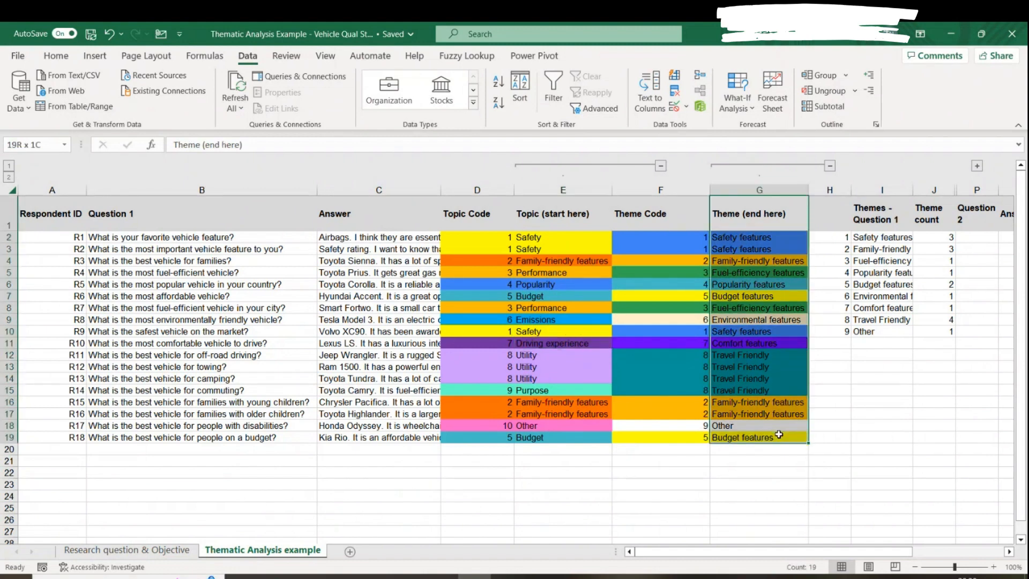
{"action": "left_click_drag", "start_coordinate": [536, 201], "coordinate": [560, 434]}
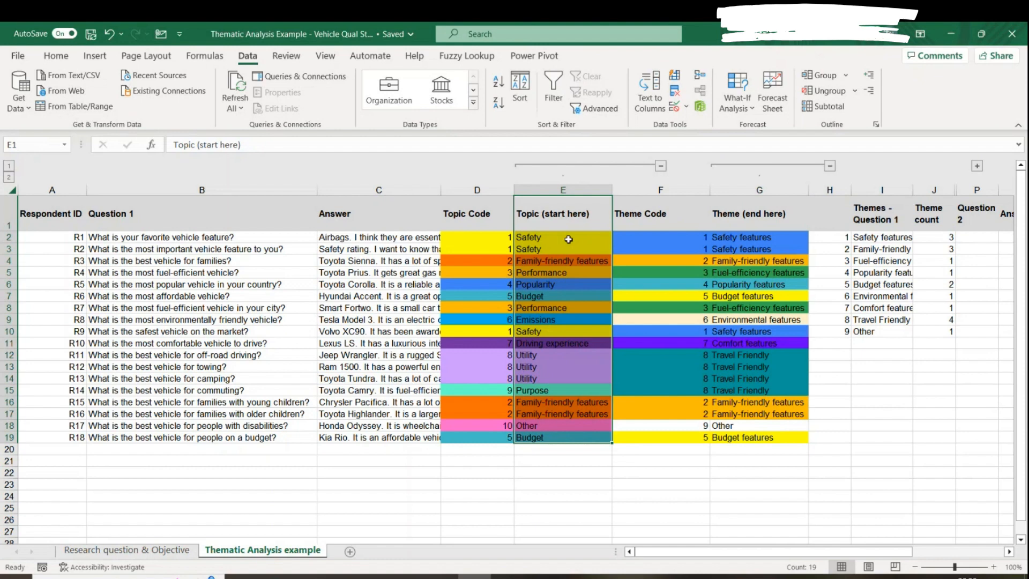
{"action": "left_click_drag", "start_coordinate": [569, 240], "coordinate": [568, 251]}
{"action": "left_click_drag", "start_coordinate": [719, 237], "coordinate": [766, 439]}
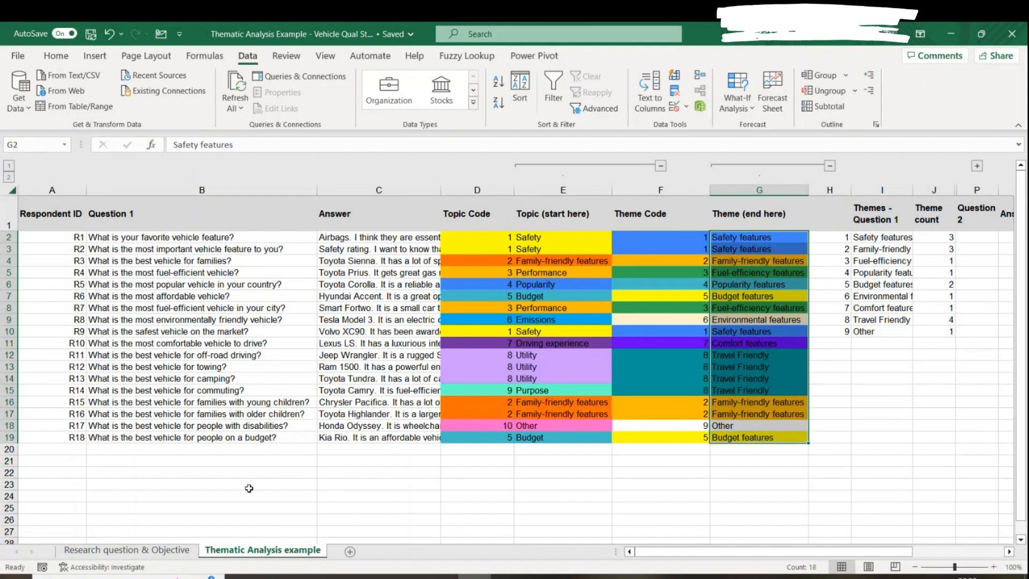
{"action": "left_click", "coordinate": [481, 497]}
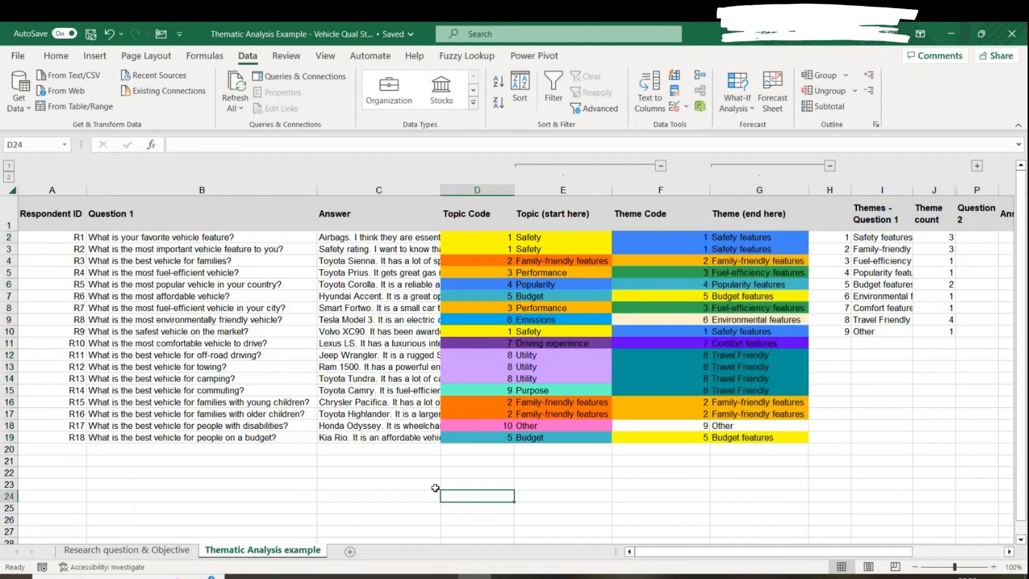